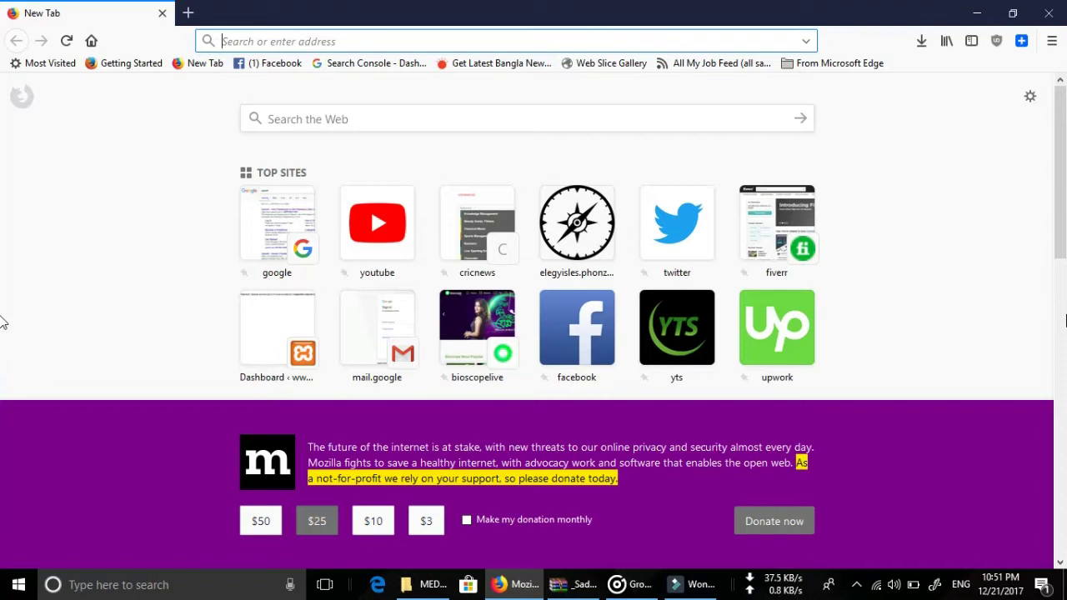
Load the elegyisles site's /wp-admin/ address in Firefox using the autocomplete suggestion.
text(elegyisles.phonzone.us/)
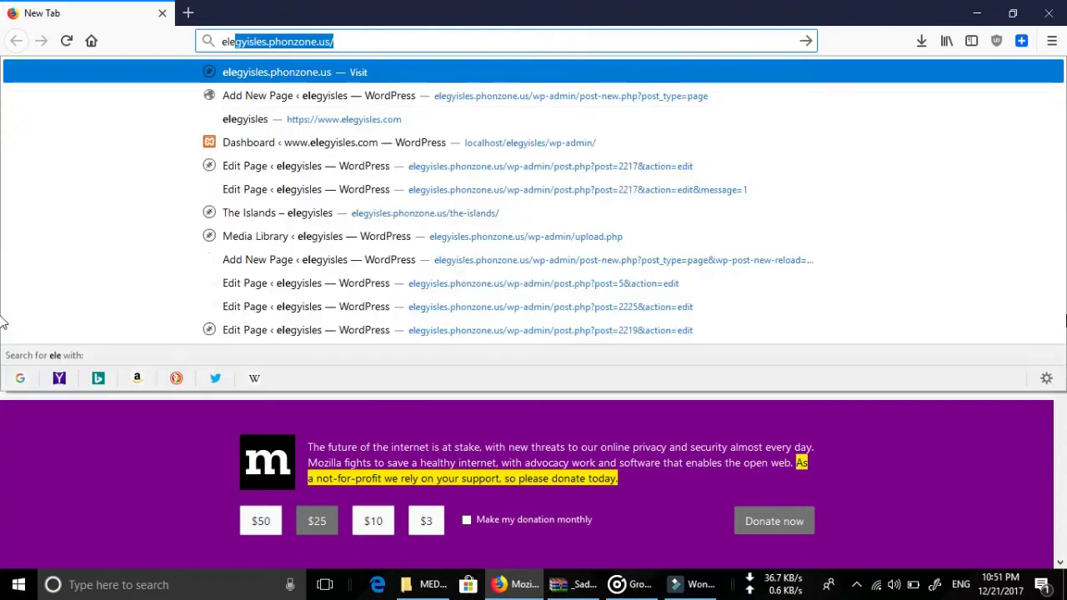
key(Right)
text(ad)
key(BackSpace)
key(BackSpace)
text(w)
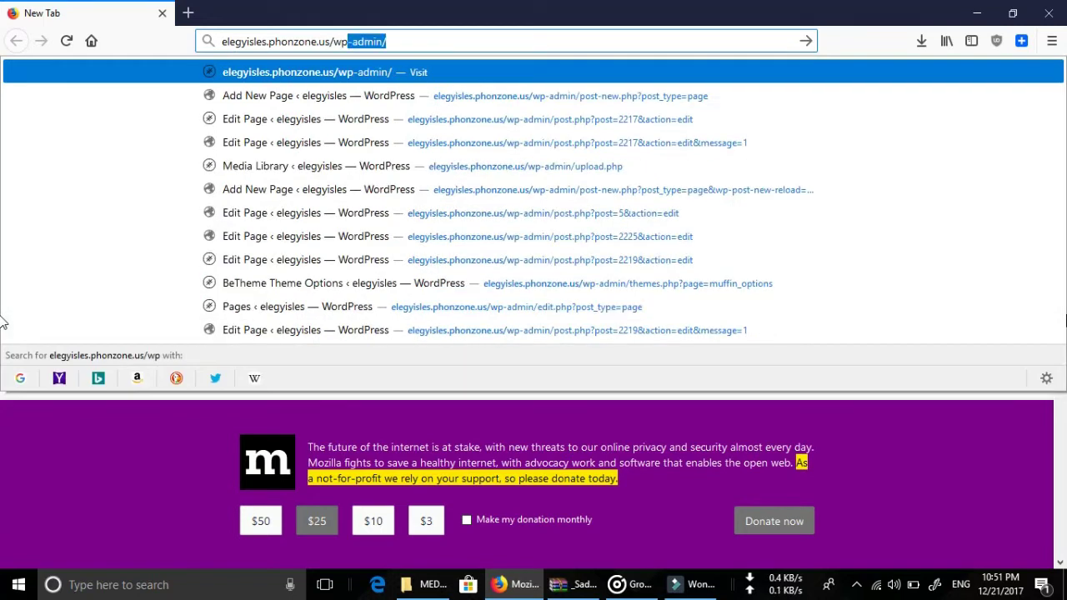
key(Return)
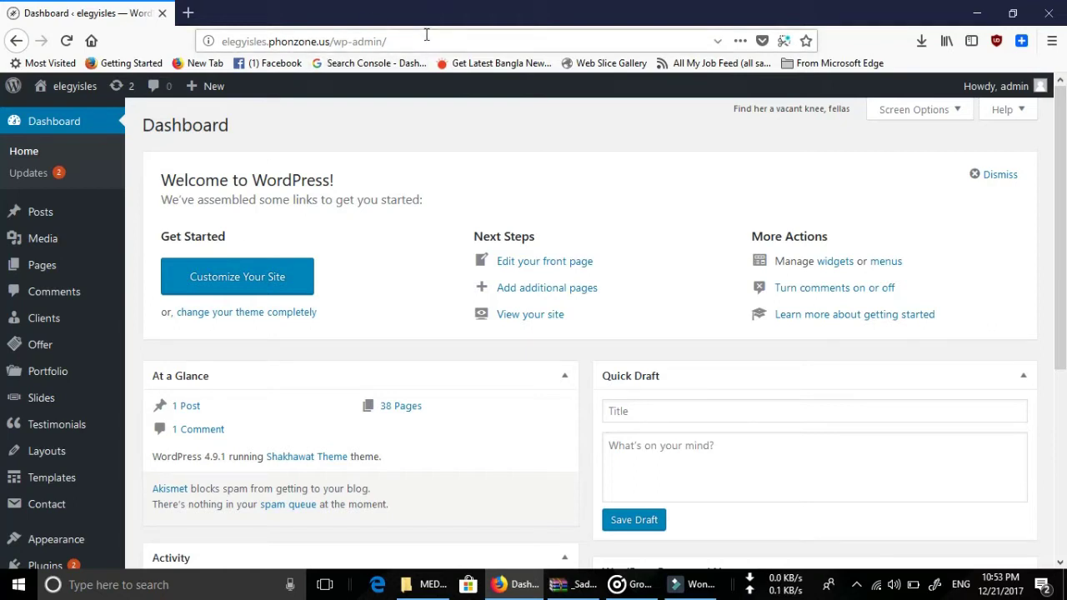
Log out of the WordPress admin from the Howdy, admin menu.
mouse_move(1000, 86)
click(977, 163)
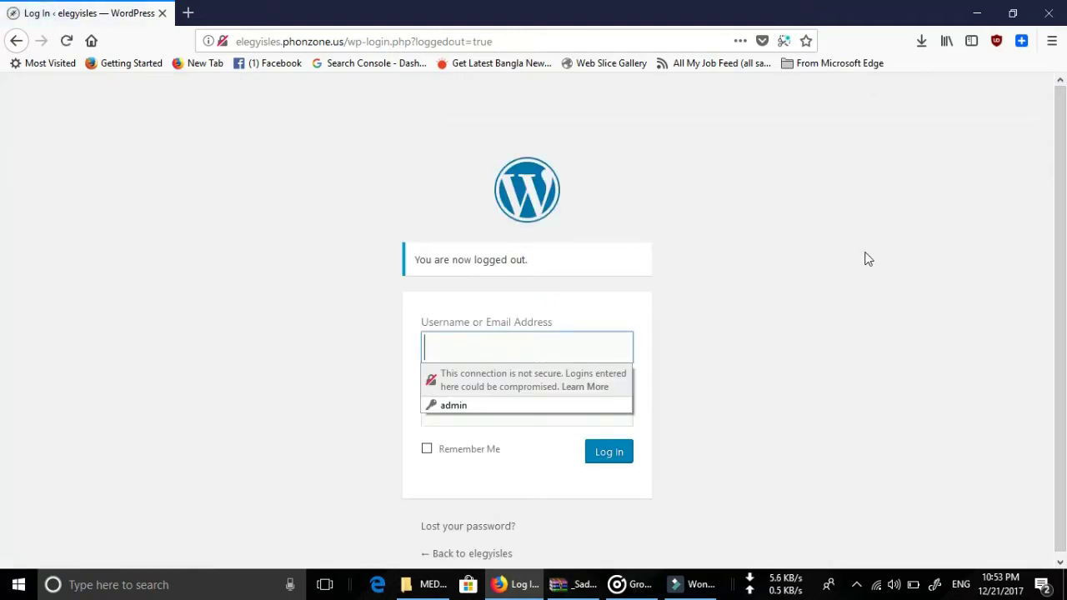
click(864, 258)
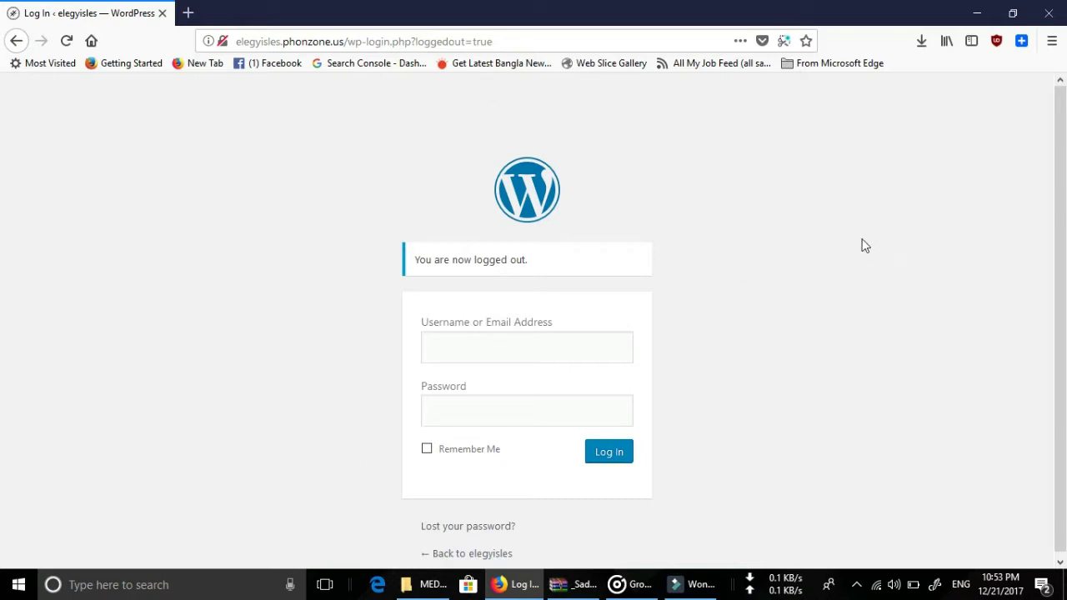
Sign back in with the administrator username and password, with Remember Me ticked.
click(547, 348)
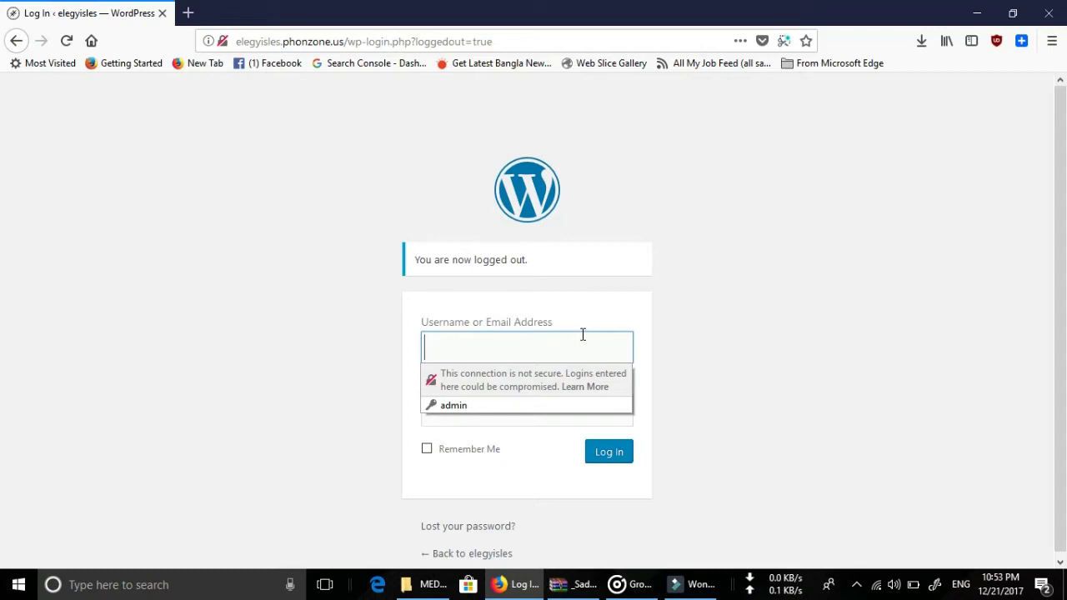
text(admin)
key(Tab)
key(ctrl+v)
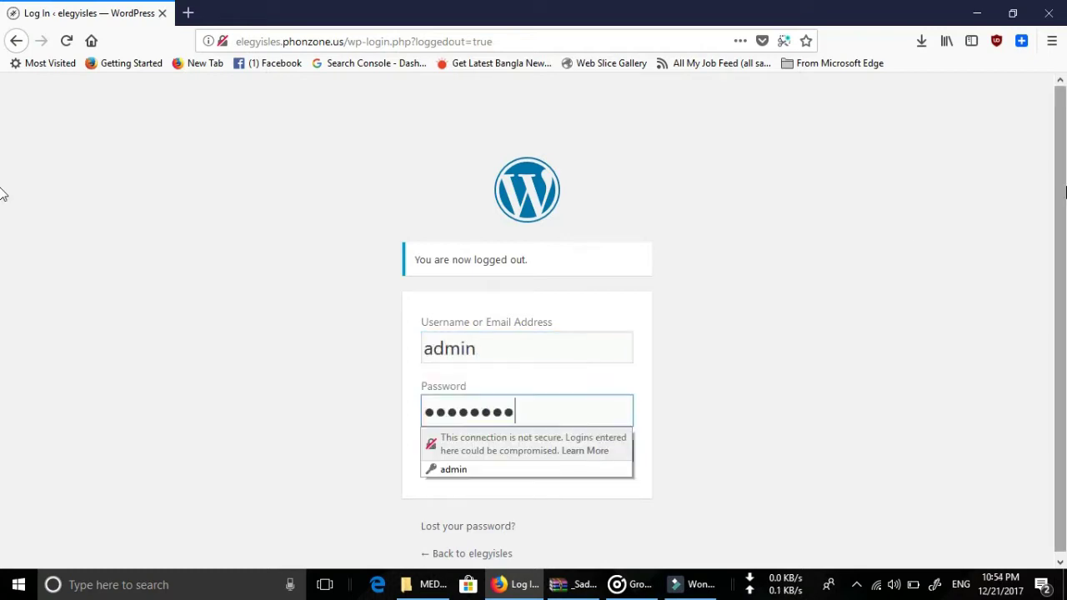
key(BackSpace)
key(BackSpace)
key(BackSpace)
key(BackSpace)
key(BackSpace)
key(BackSpace)
key(BackSpace)
key(BackSpace)
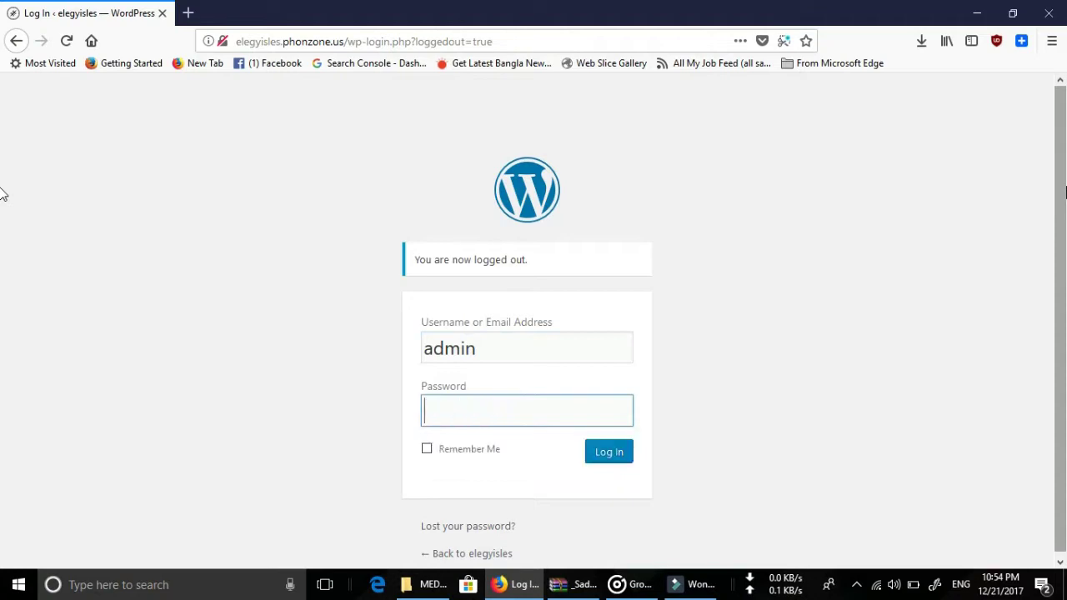
text(***)
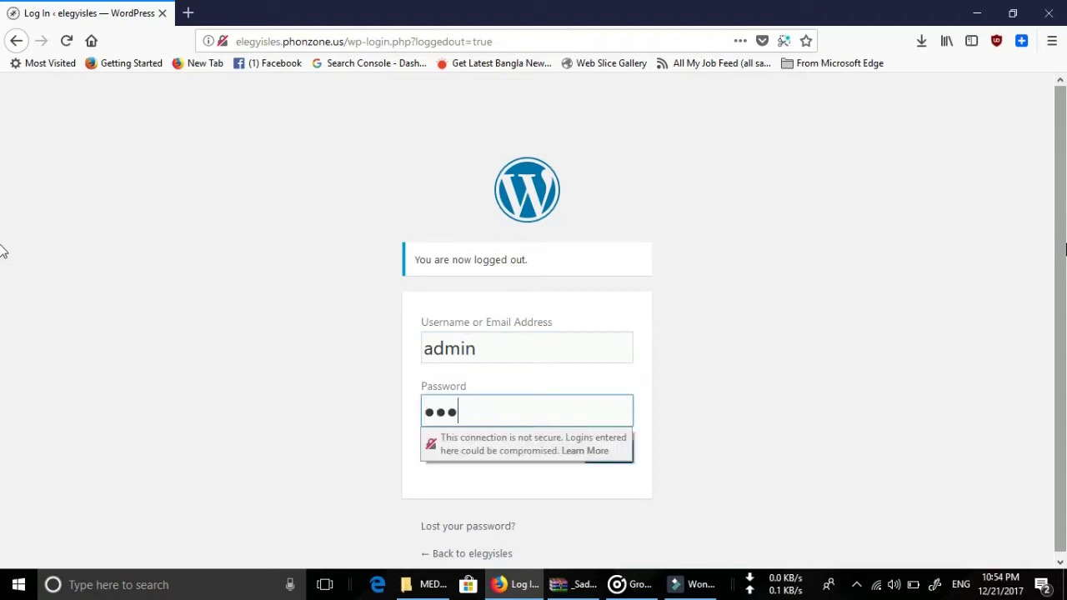
text(*****)
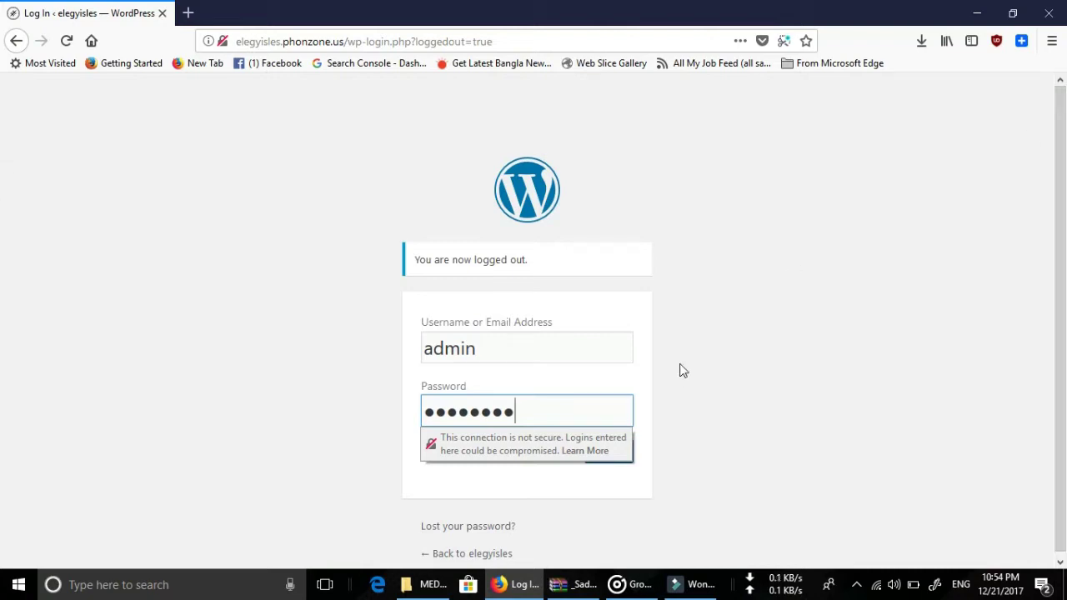
click(688, 348)
click(455, 453)
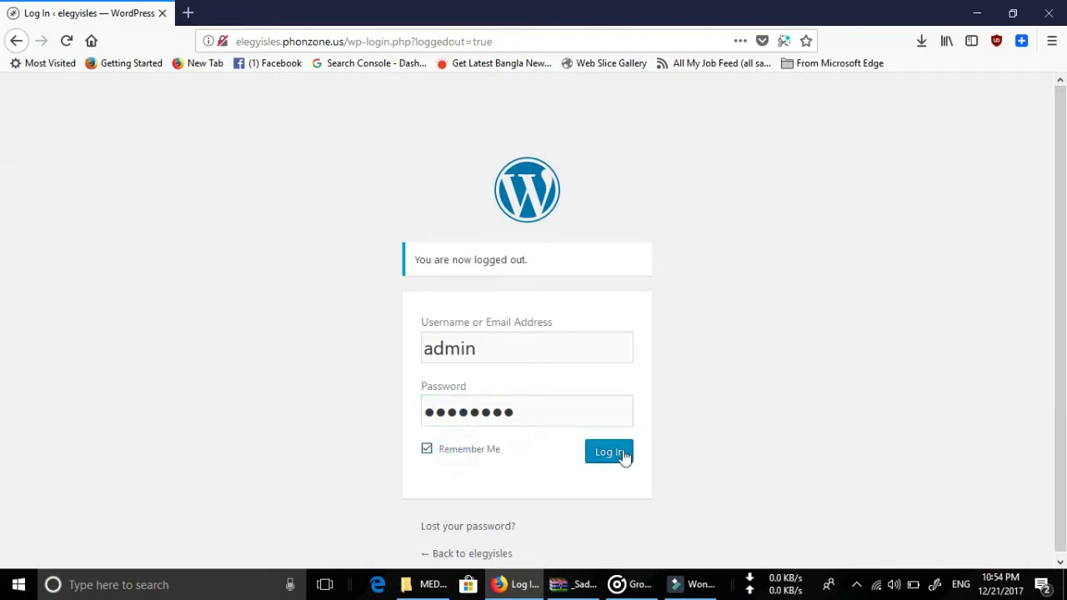
click(613, 456)
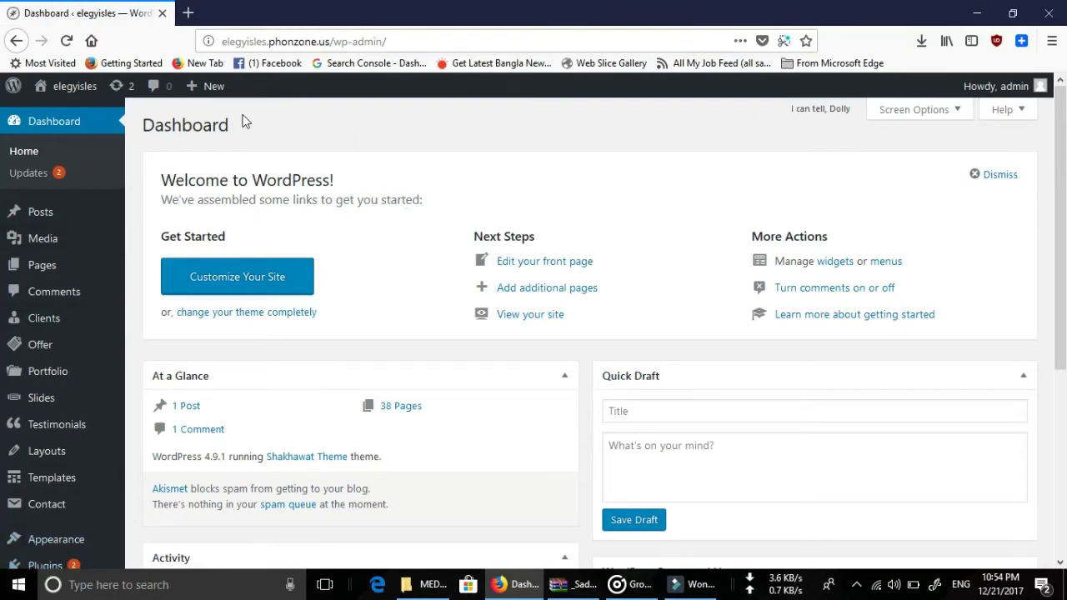
Open the public site from Visit Site in a new tab and switch to it.
mouse_move(75, 87)
click(73, 114)
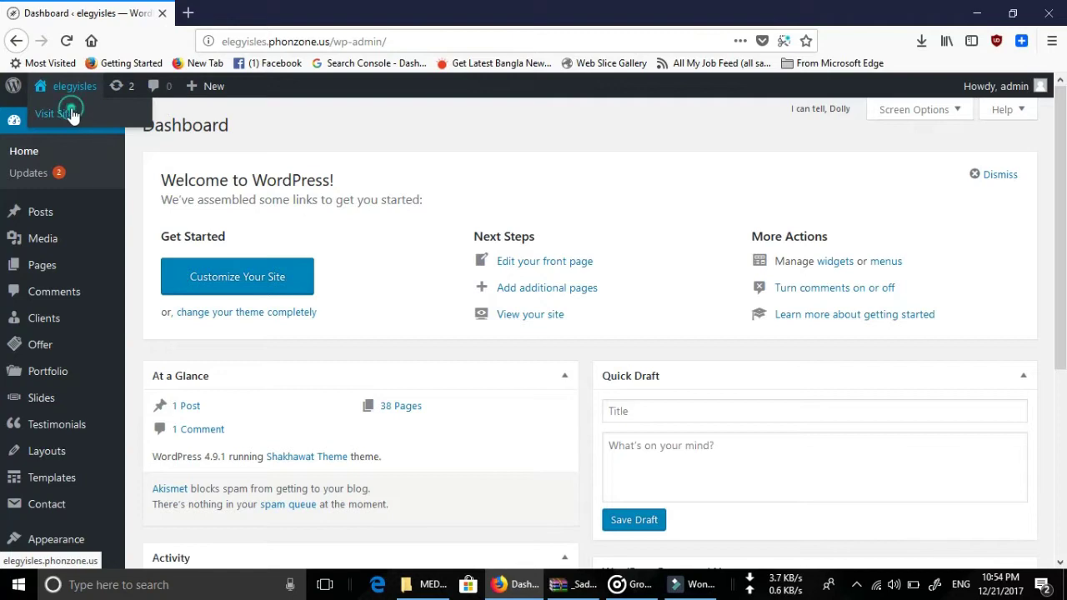
right_click(72, 114)
click(129, 122)
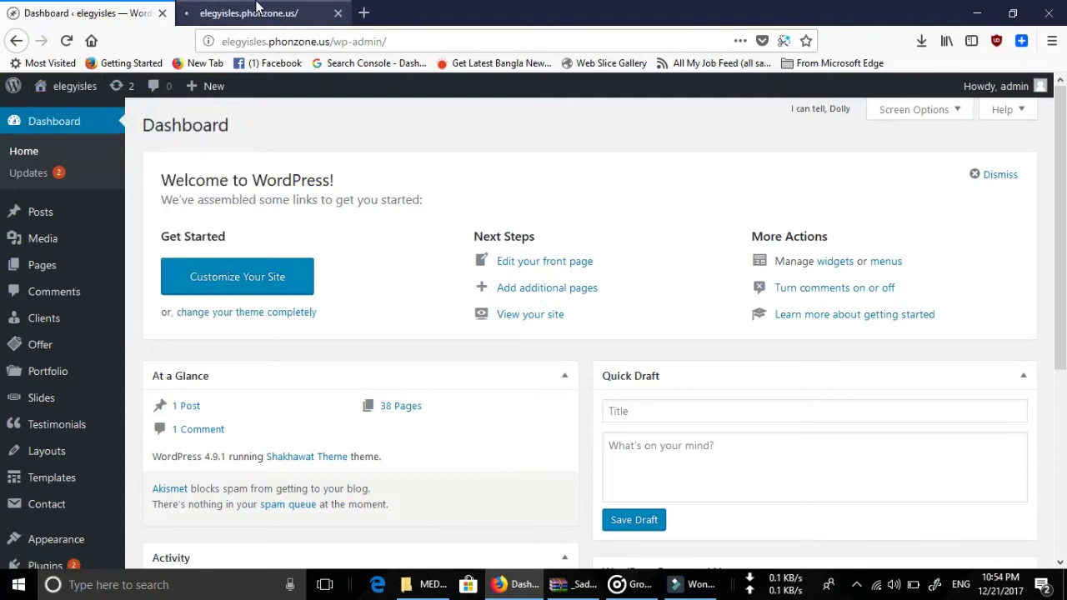
click(260, 10)
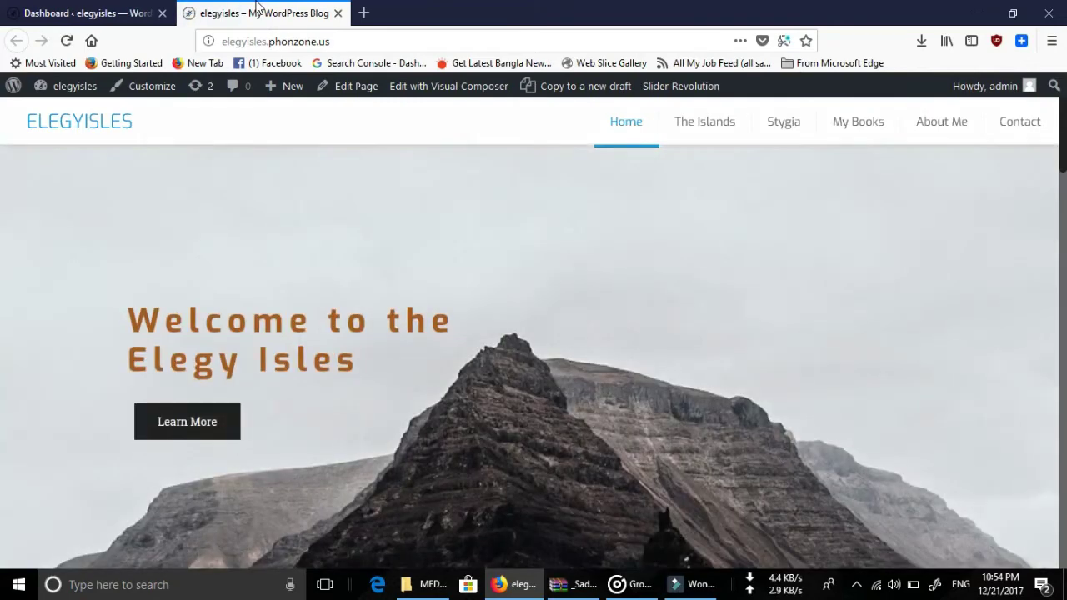
Scroll through the home page's welcome banner, Elegy Isles map and My Books section.
scroll(369, 156, down, 20)
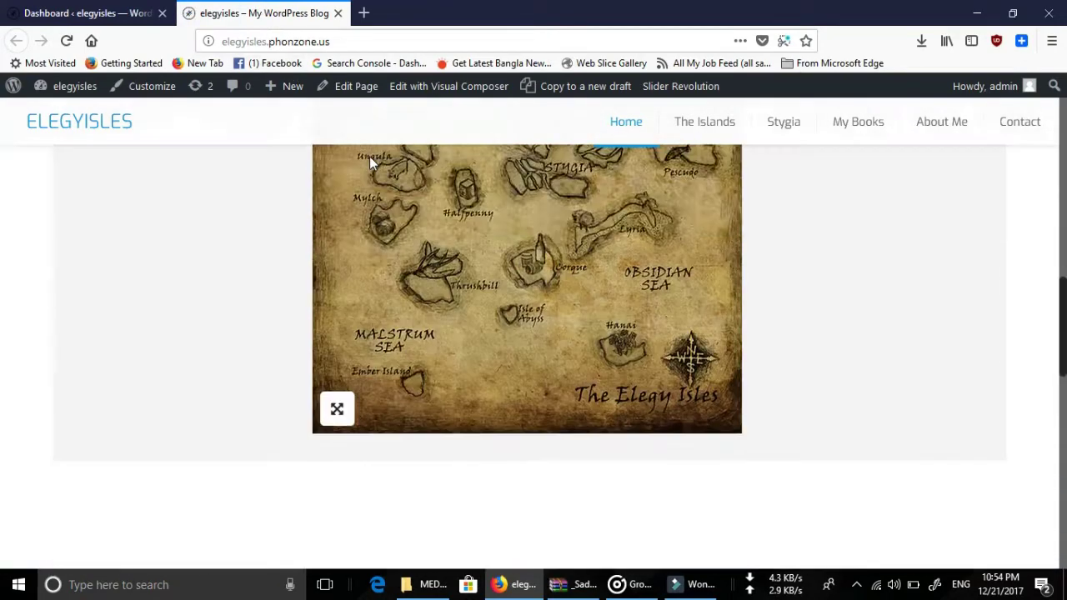
scroll(370, 170, up, 10)
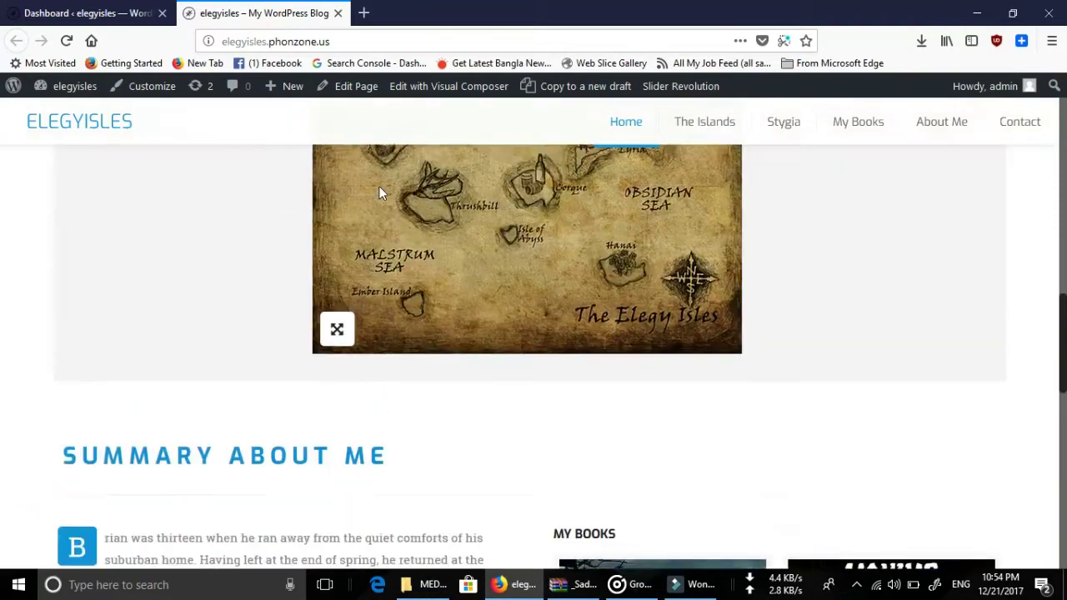
scroll(454, 379, up, 3)
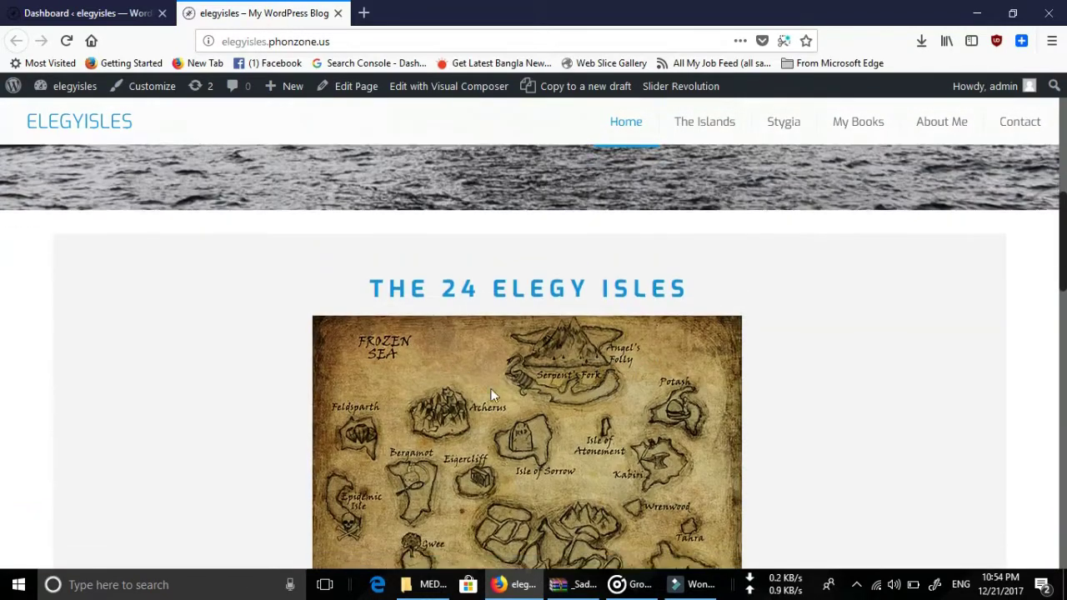
scroll(450, 335, down, 2)
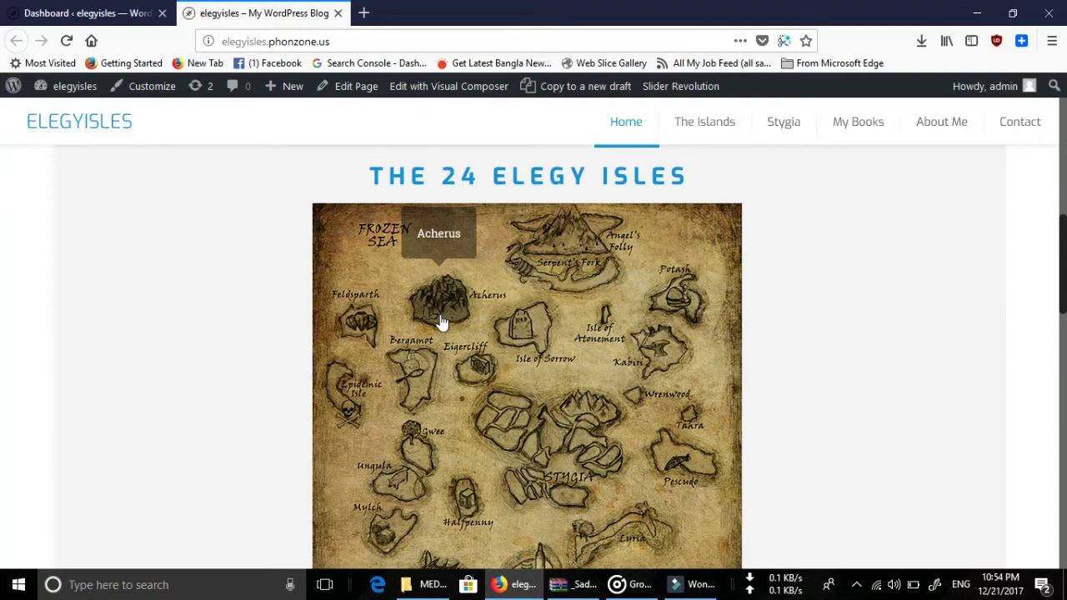
scroll(442, 323, down, 4)
scroll(442, 323, up, 2)
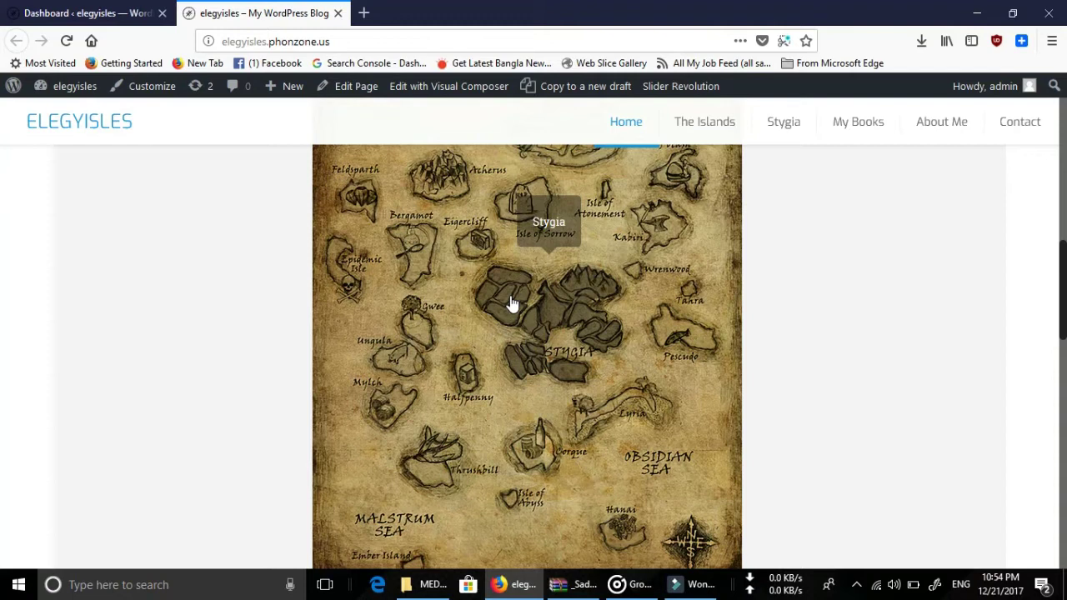
scroll(512, 302, up, 3)
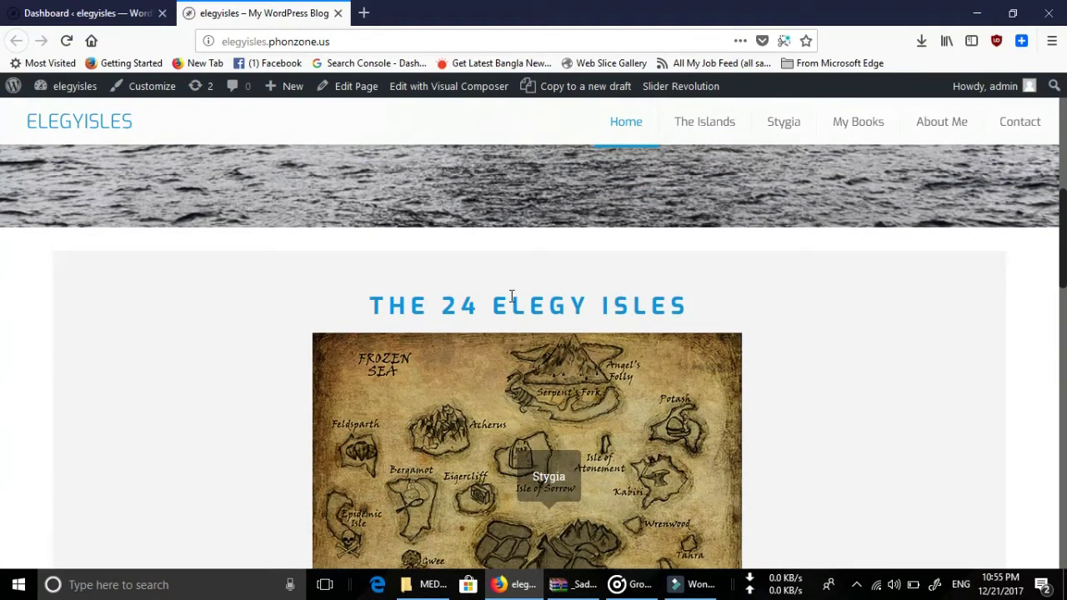
scroll(504, 312, up, 5)
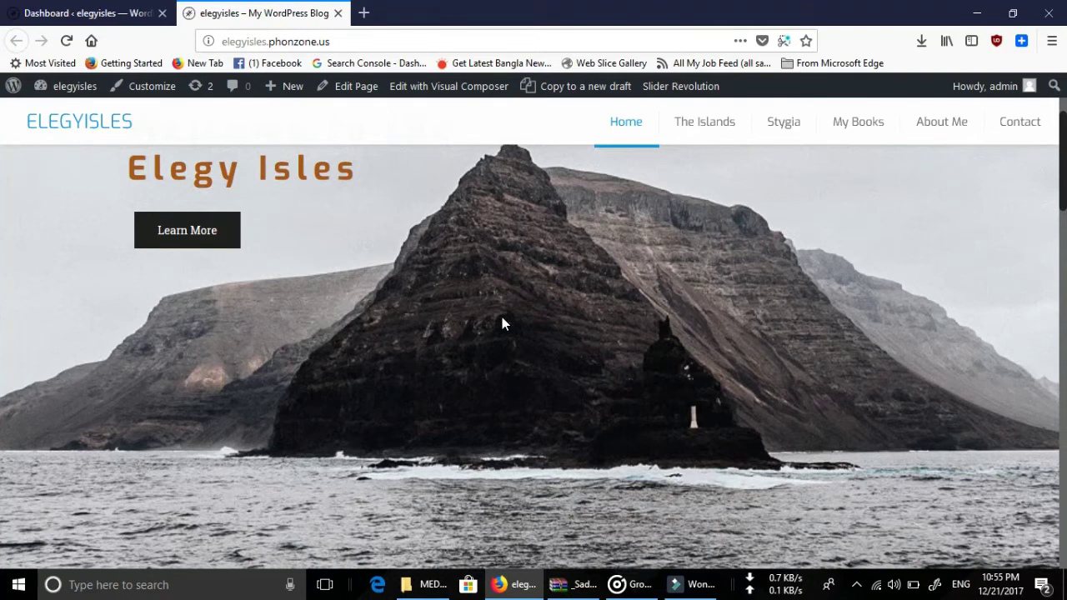
scroll(501, 317, up, 3)
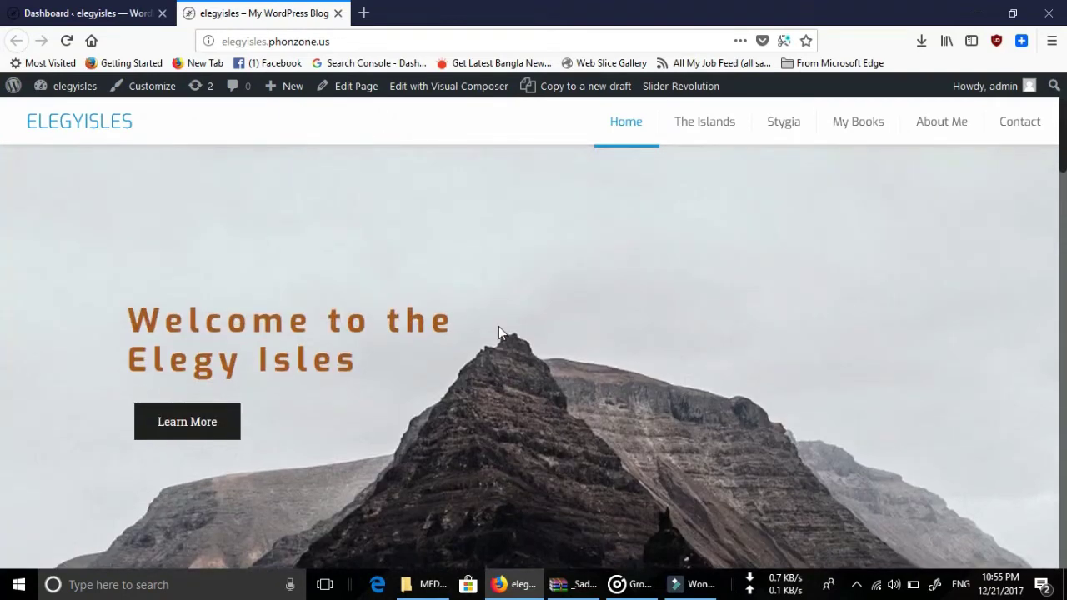
scroll(499, 329, down, 3)
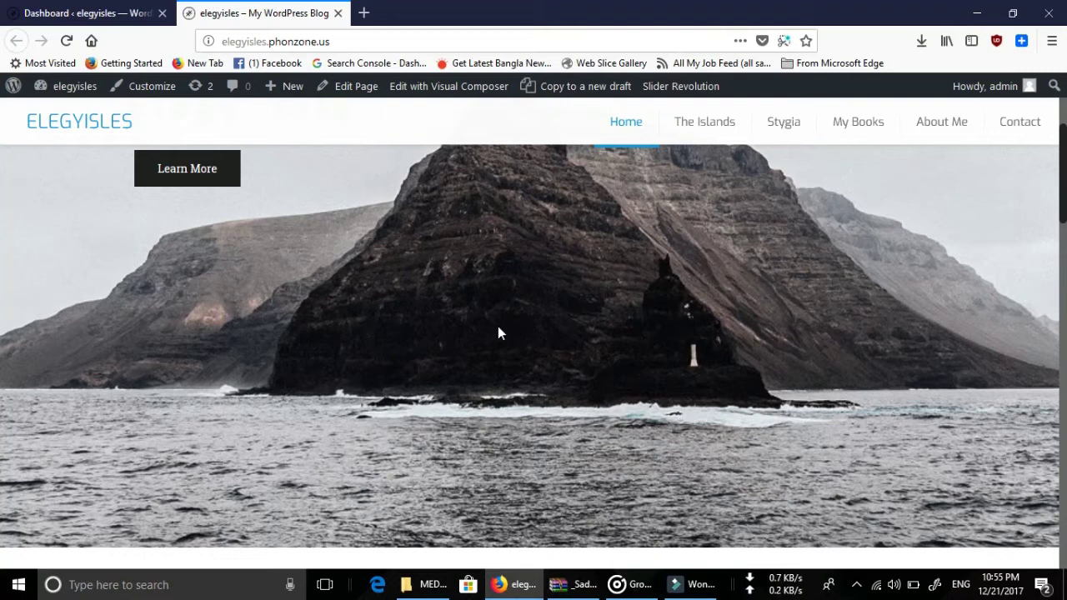
scroll(498, 329, up, 3)
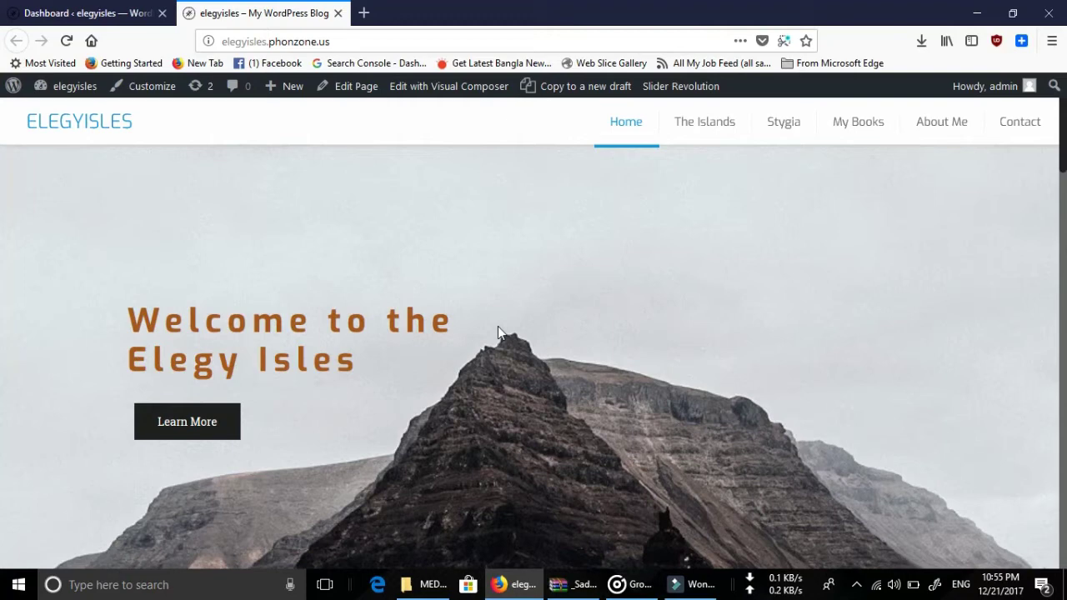
scroll(497, 325, down, 10)
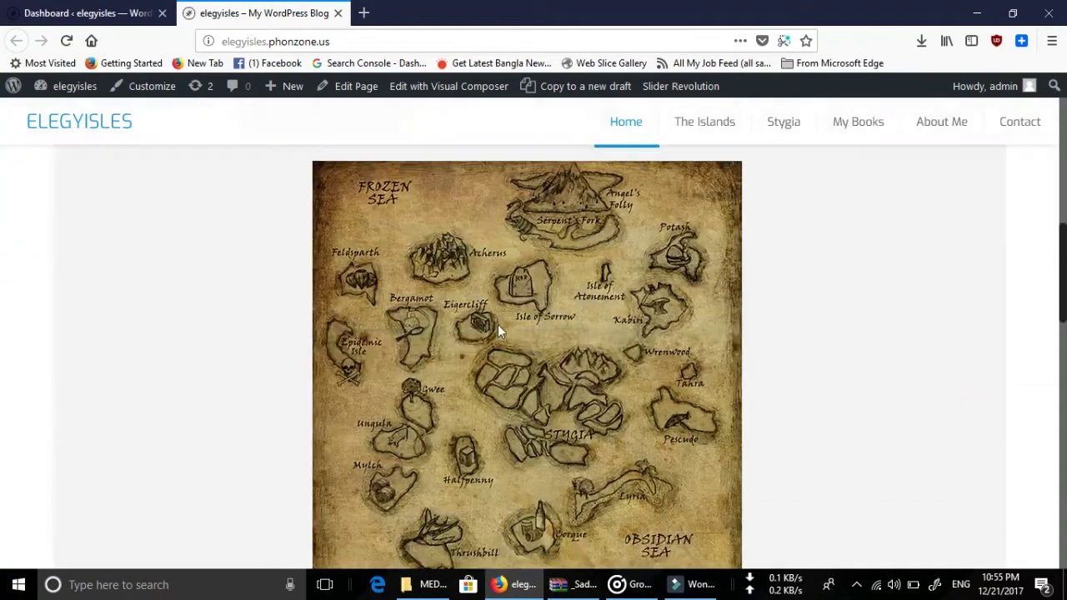
scroll(498, 329, down, 8)
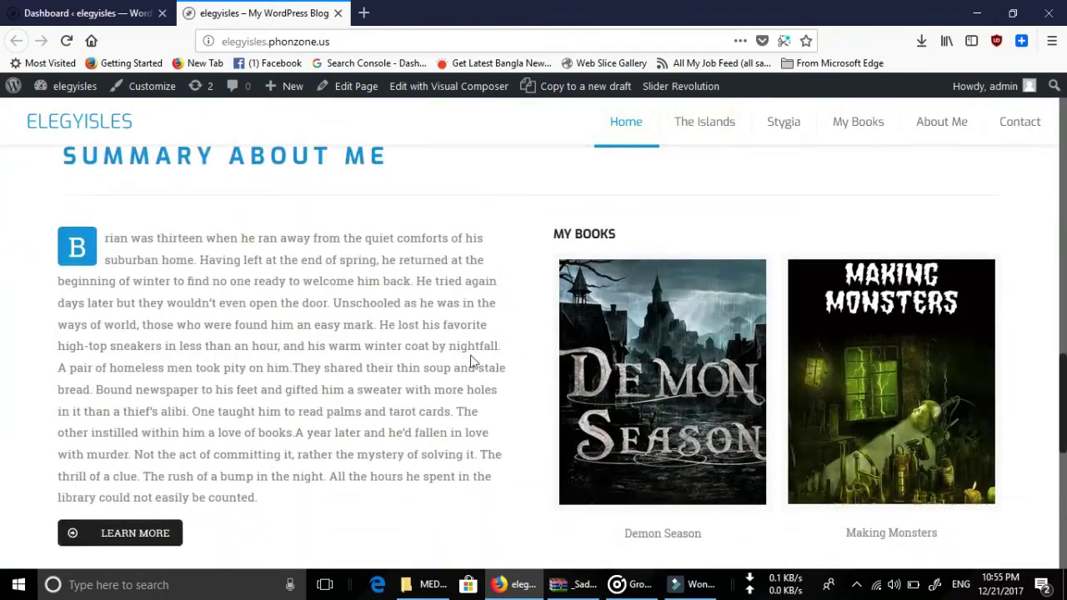
scroll(471, 361, up, 8)
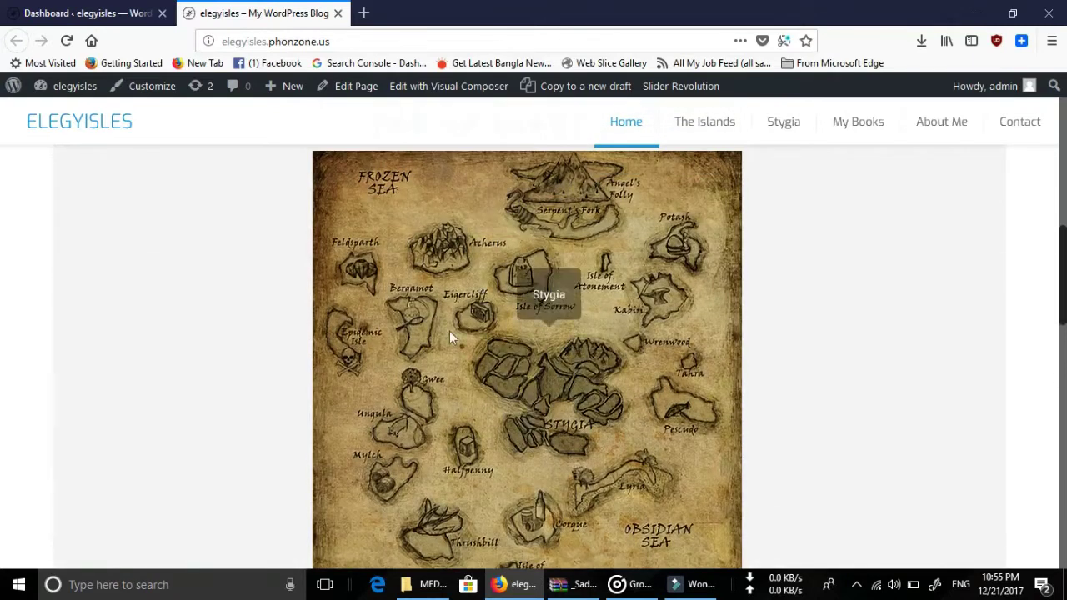
Open The Islands page and scroll through it.
click(714, 133)
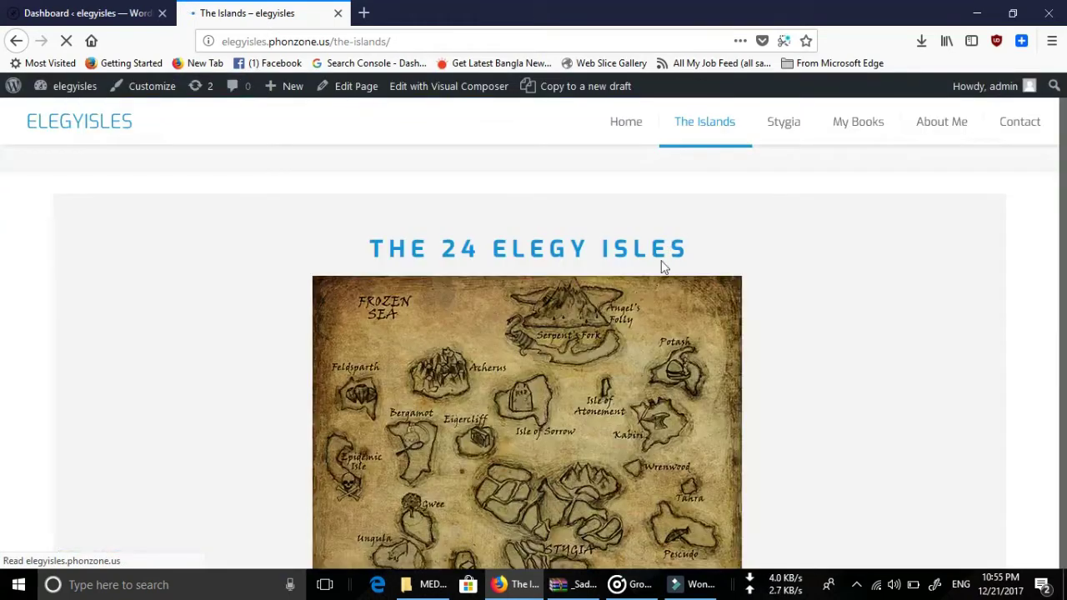
click(94, 15)
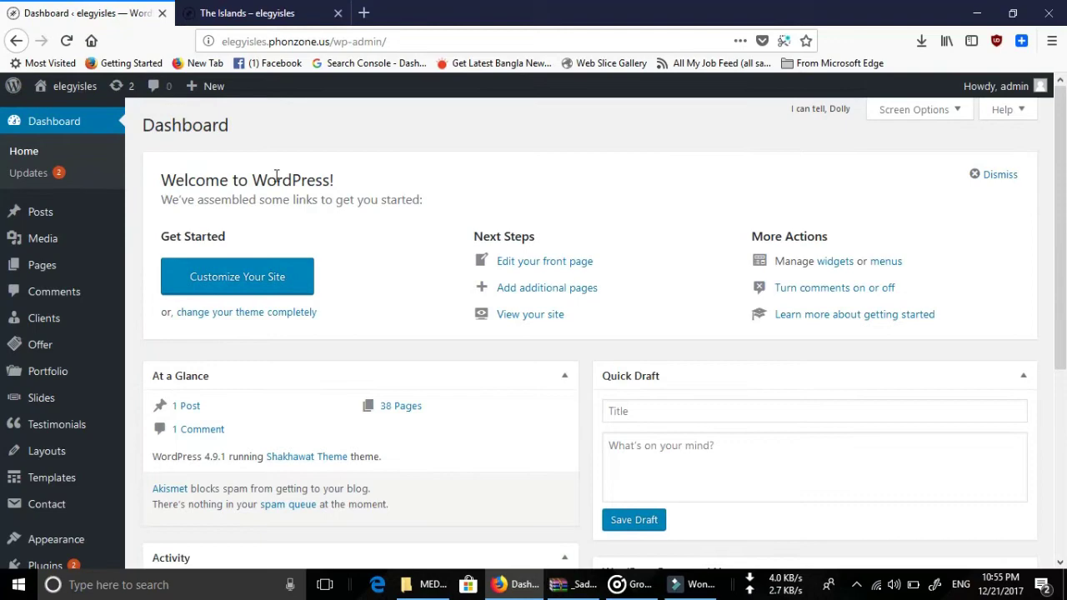
click(281, 17)
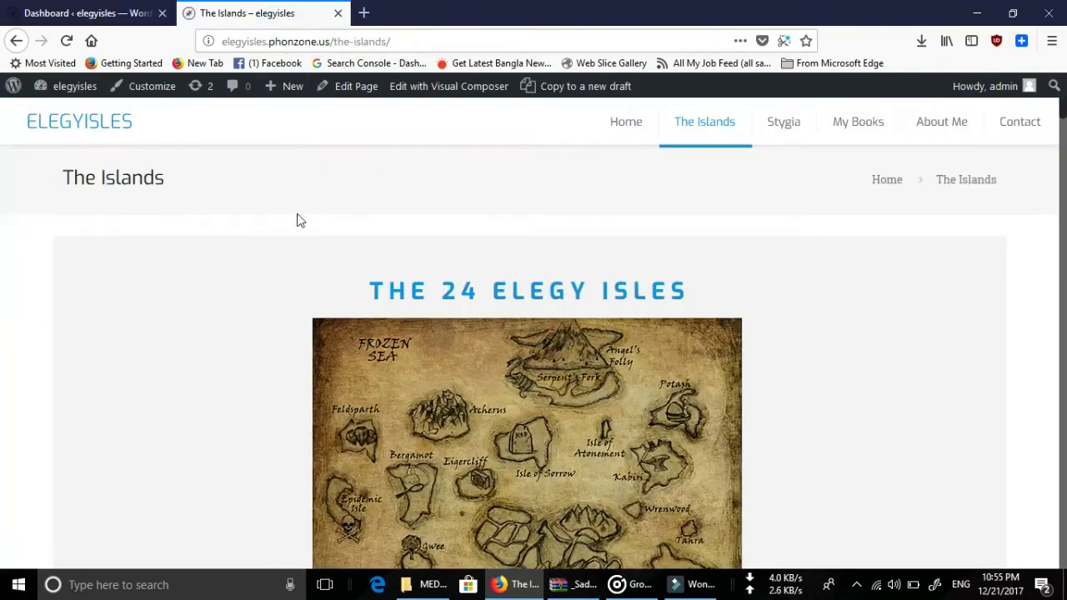
scroll(296, 235, down, 20)
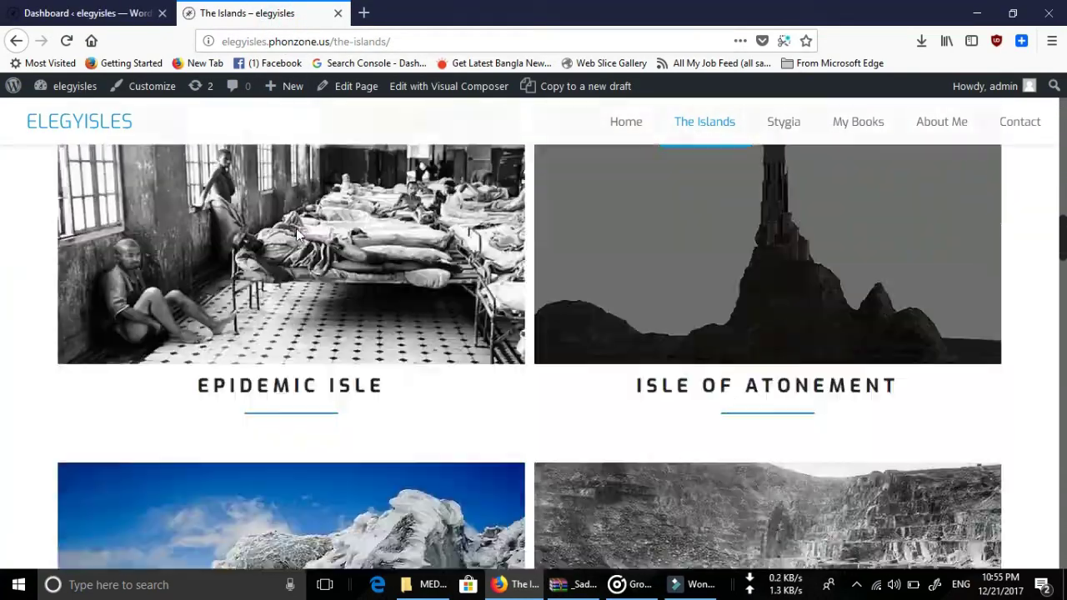
scroll(298, 237, down, 18)
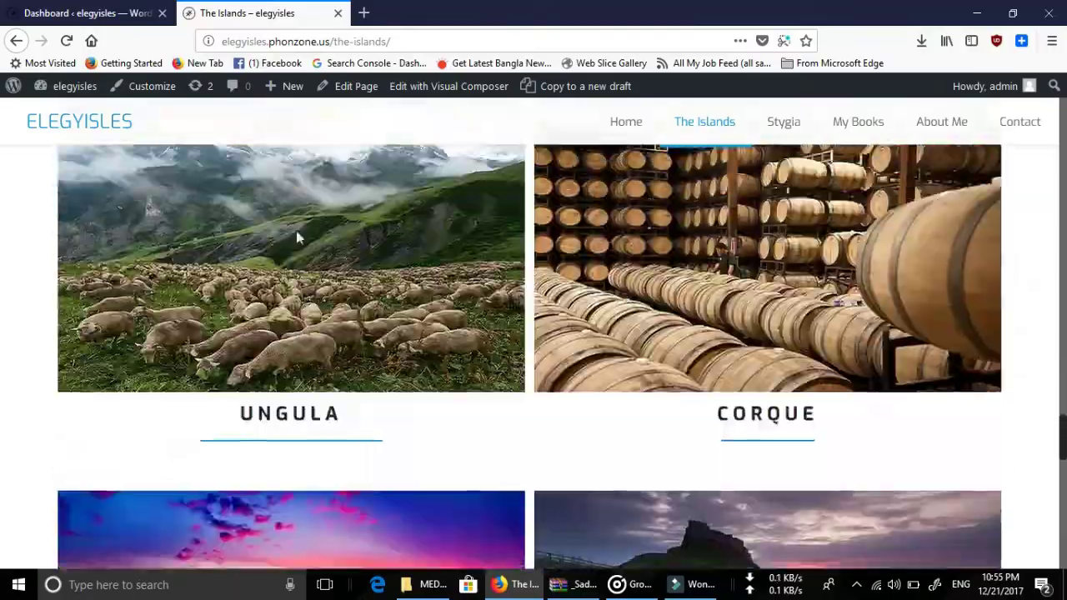
scroll(295, 231, up, 15)
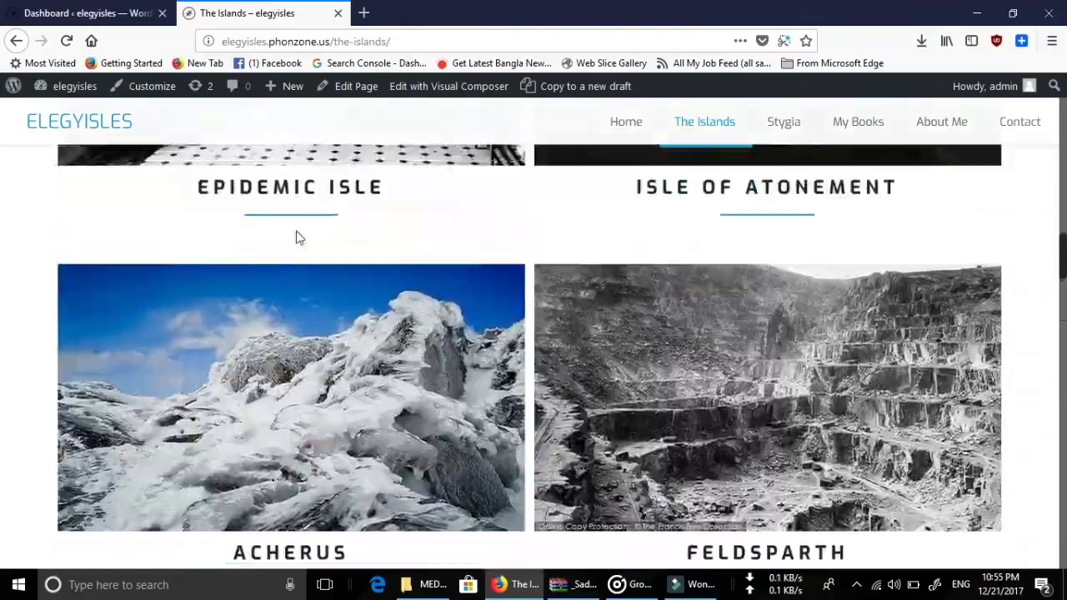
scroll(414, 235, up, 10)
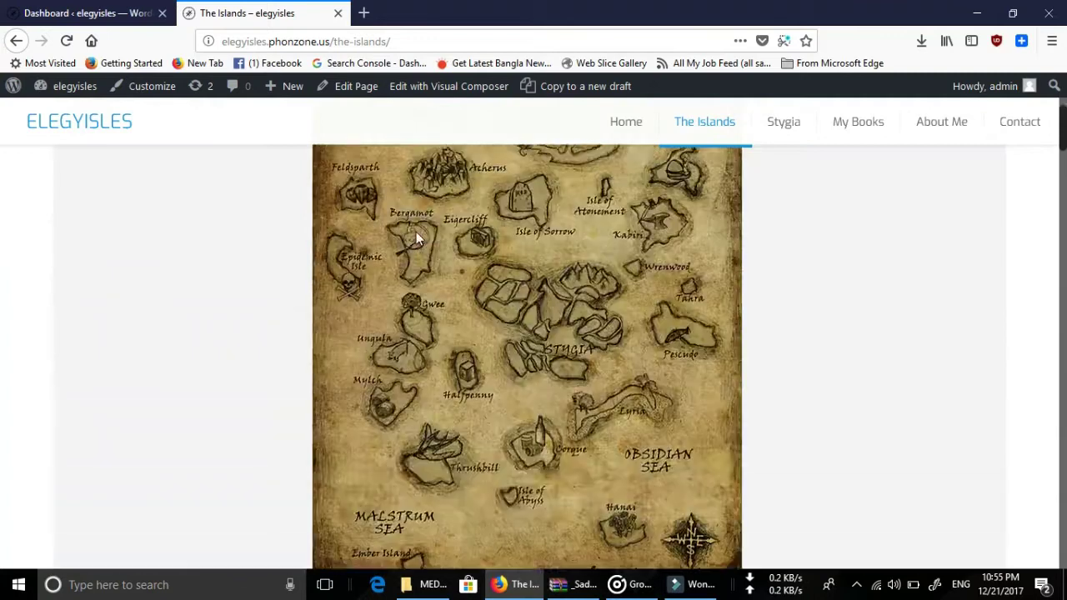
Go to the Home page and scroll down to the Send a Message form and back.
click(625, 125)
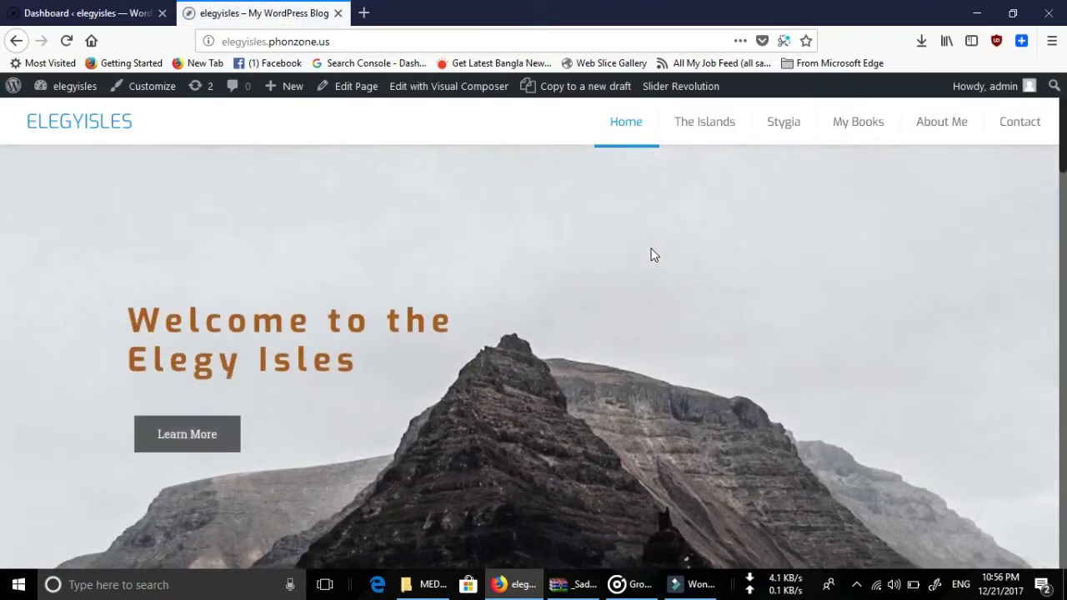
scroll(653, 254, down, 10)
scroll(650, 248, down, 5)
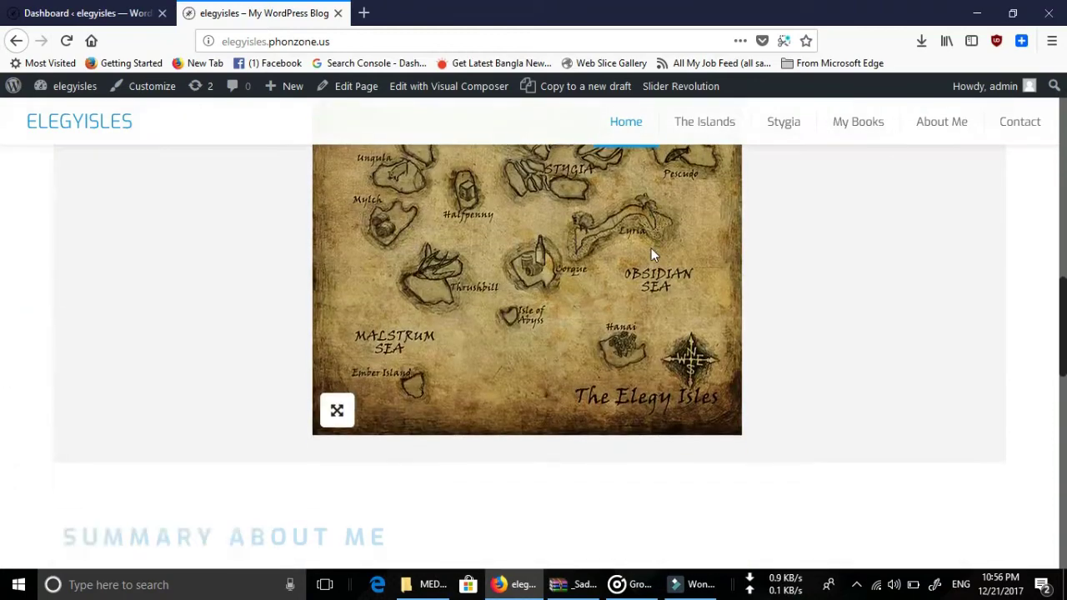
scroll(517, 290, down, 5)
scroll(340, 303, down, 3)
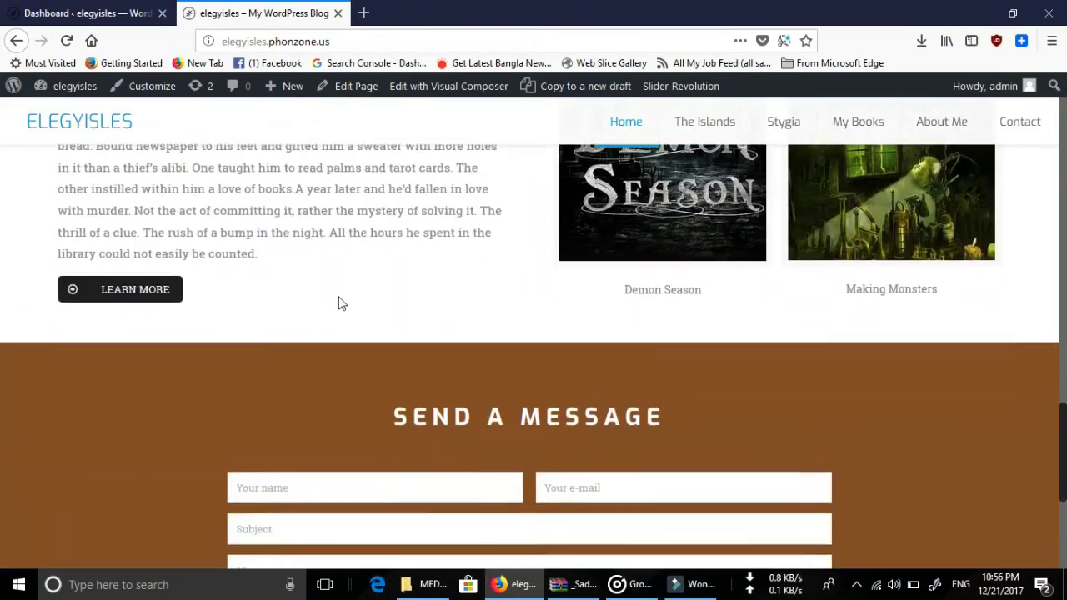
scroll(311, 291, up, 3)
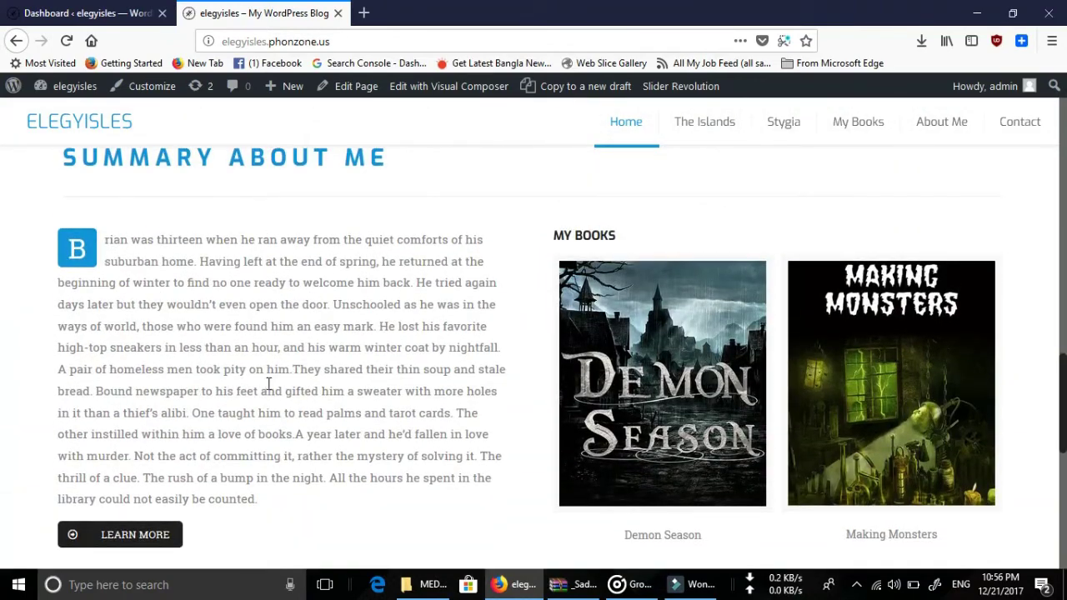
scroll(308, 379, down, 3)
scroll(522, 362, up, 3)
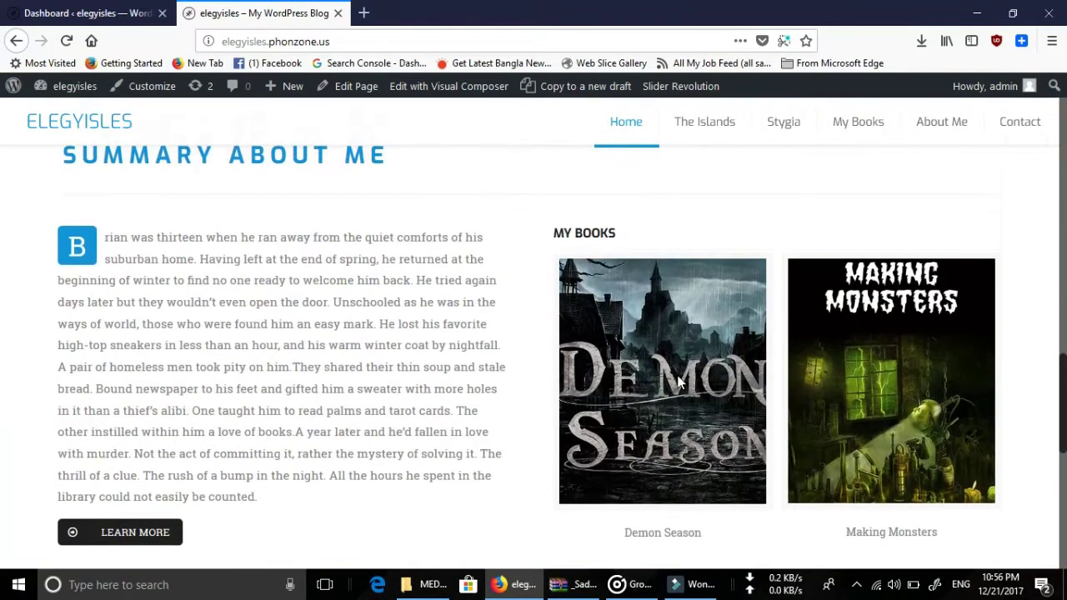
scroll(455, 400, down, 3)
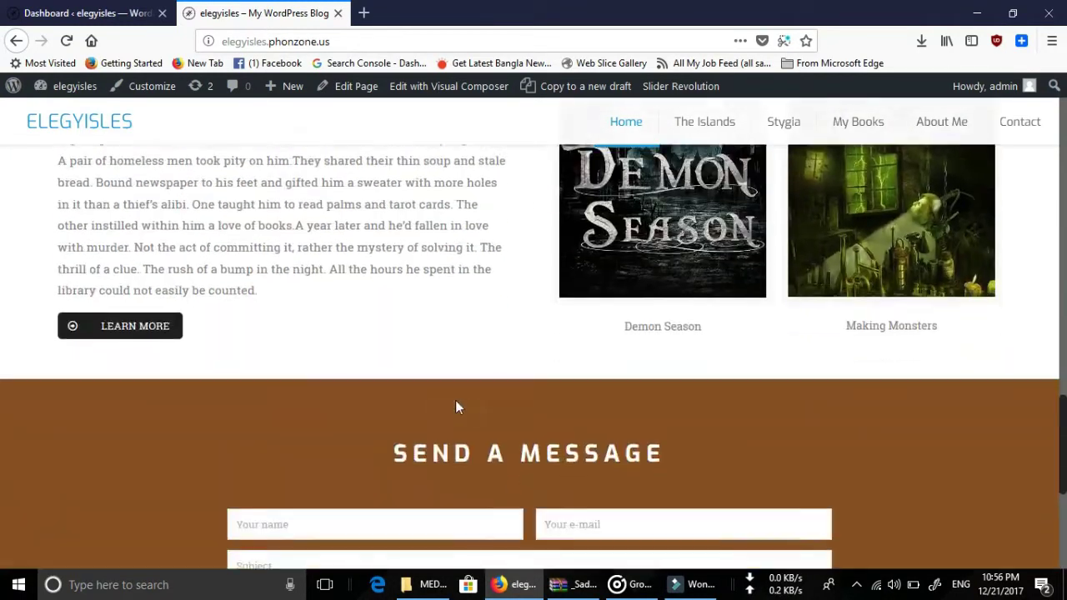
scroll(386, 406, down, 3)
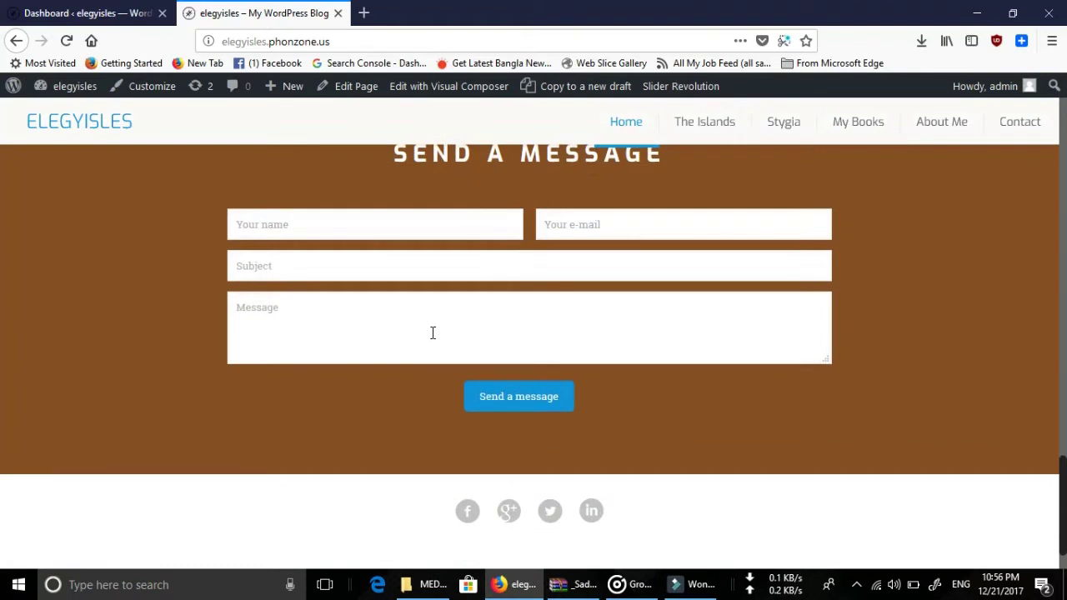
scroll(432, 333, up, 2)
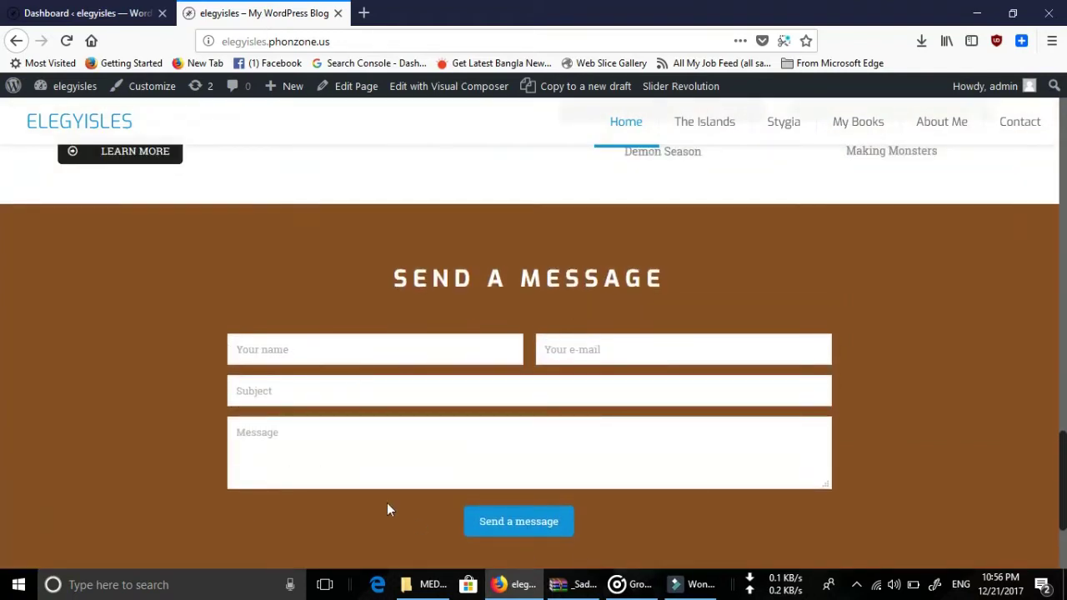
scroll(508, 421, up, 5)
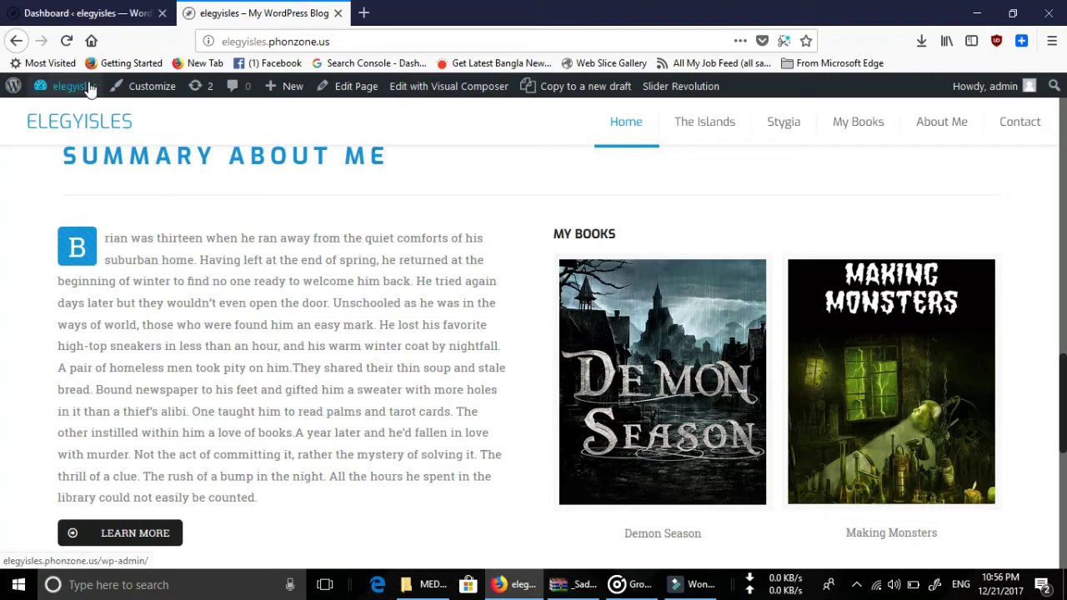
Open the Home page in the editor and scroll through its Muffin Builder wraps and columns.
click(351, 89)
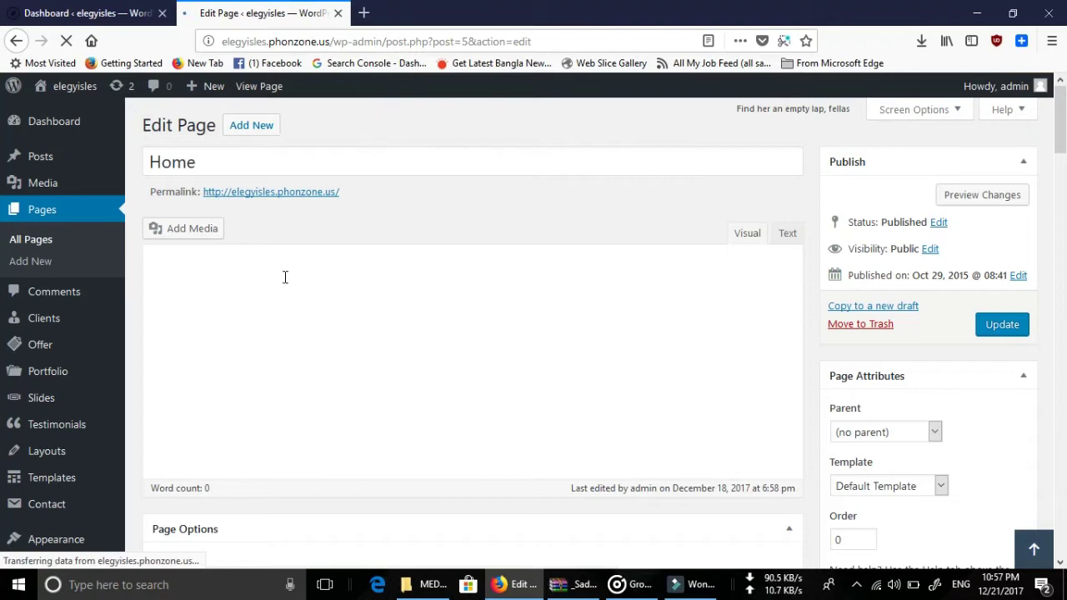
scroll(305, 325, down, 8)
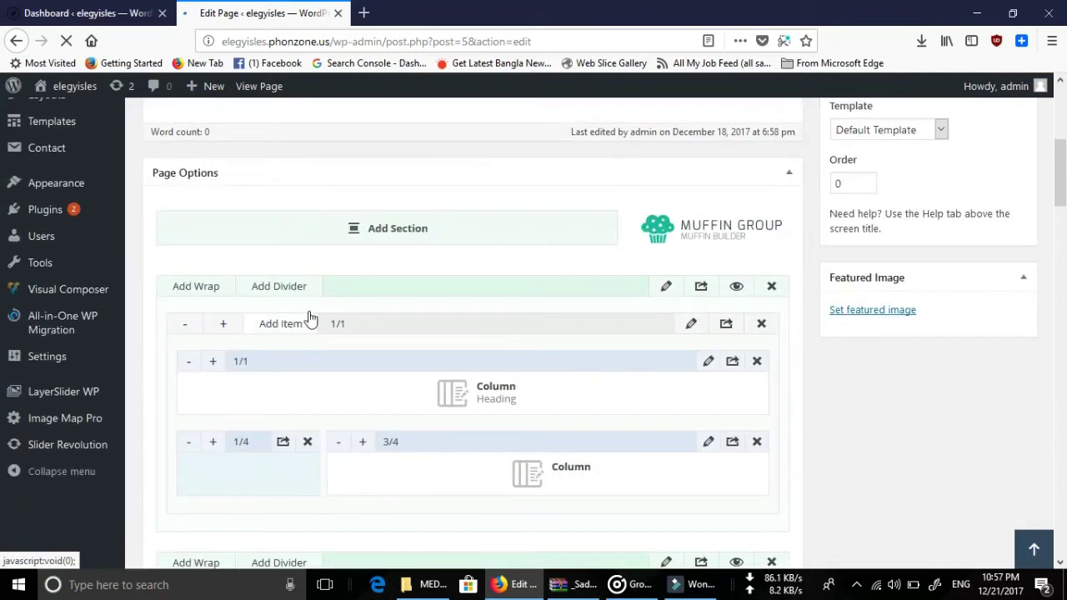
scroll(309, 316, up, 4)
scroll(311, 319, up, 3)
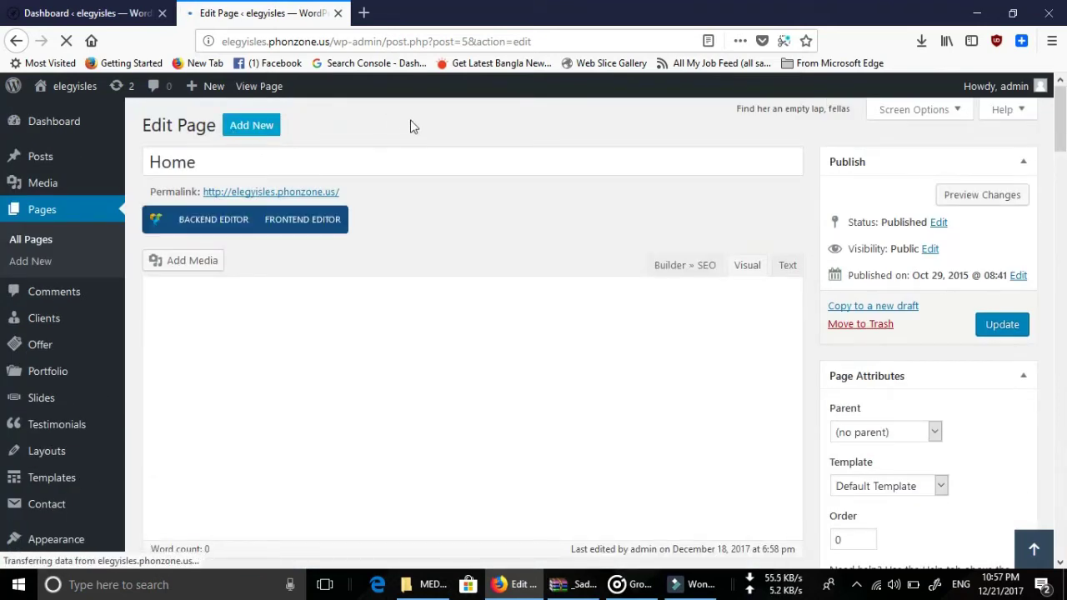
scroll(407, 298, down, 4)
scroll(408, 302, down, 5)
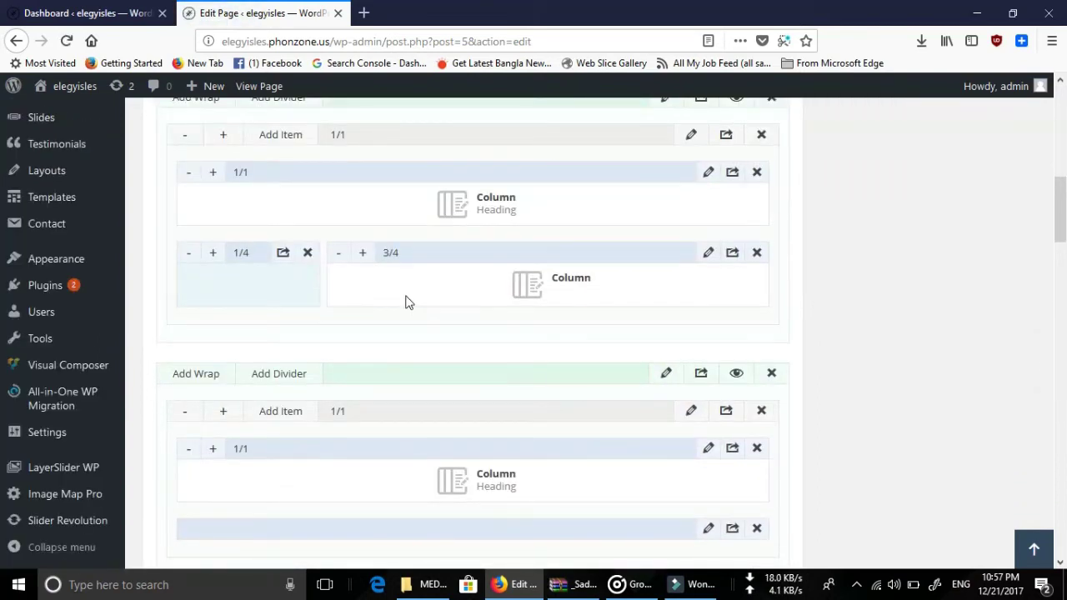
scroll(407, 302, down, 12)
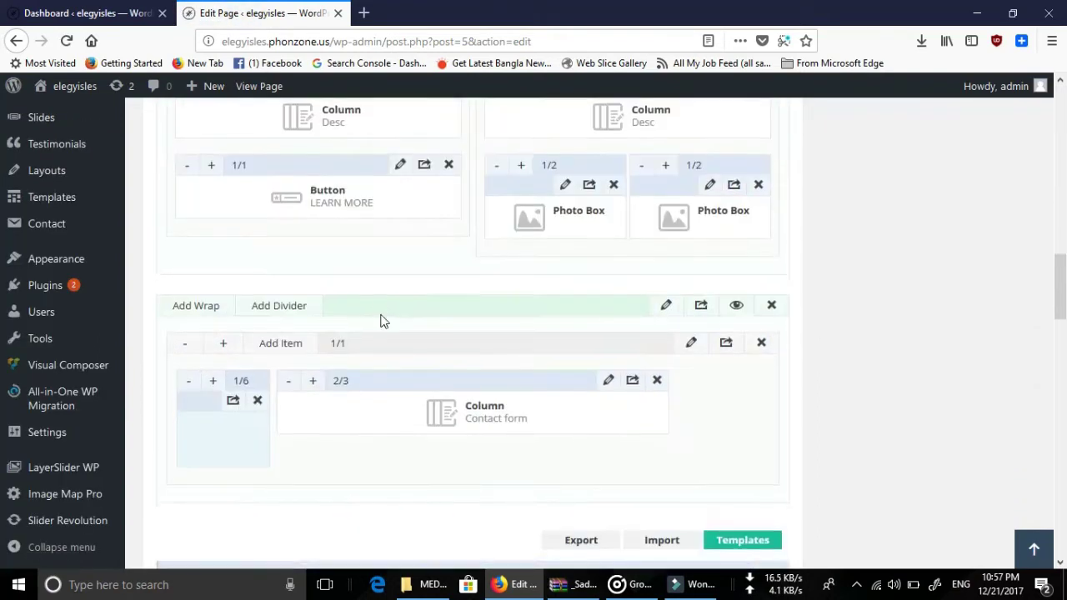
scroll(382, 316, up, 15)
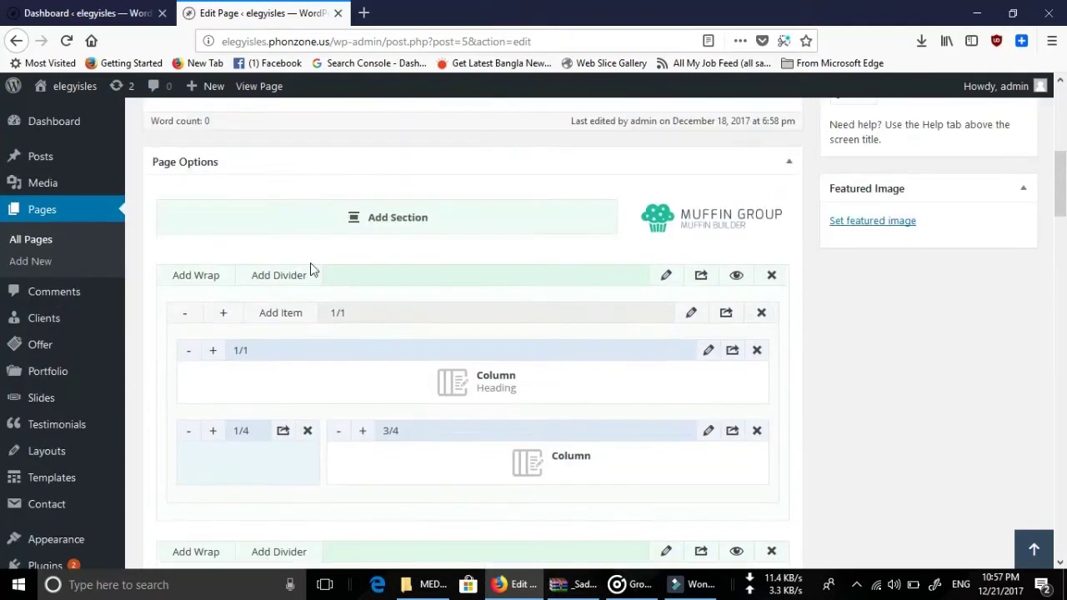
scroll(529, 392, down, 2)
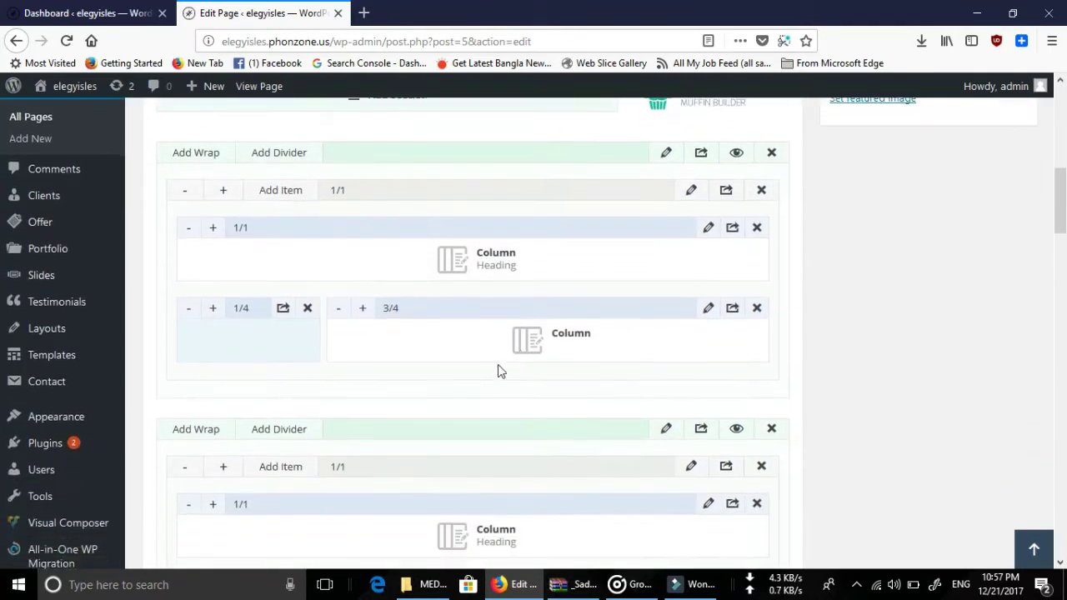
scroll(254, 224, up, 1)
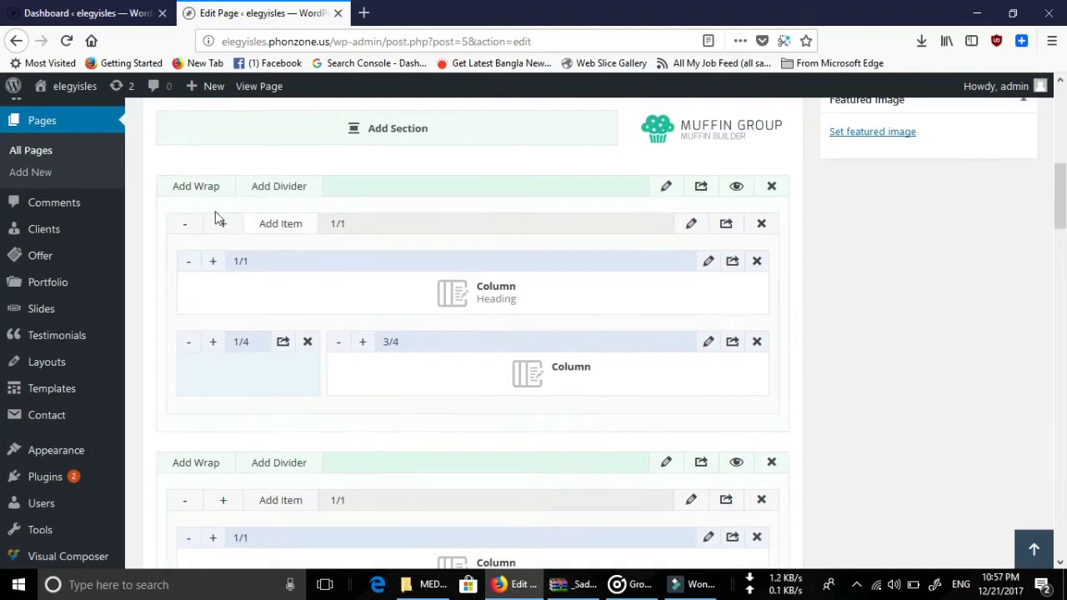
scroll(461, 323, down, 2)
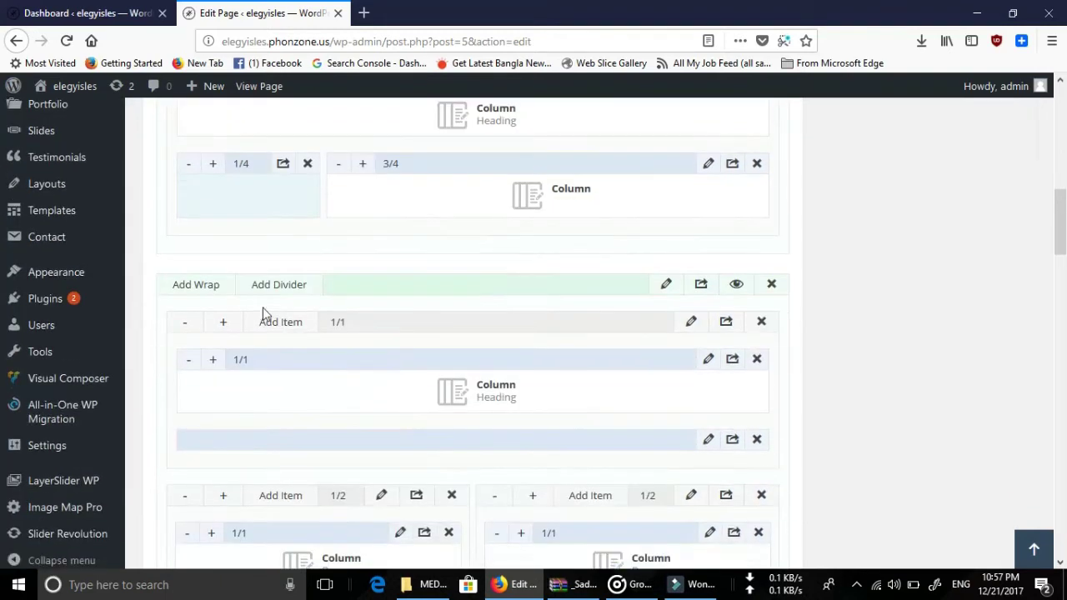
scroll(535, 360, down, 2)
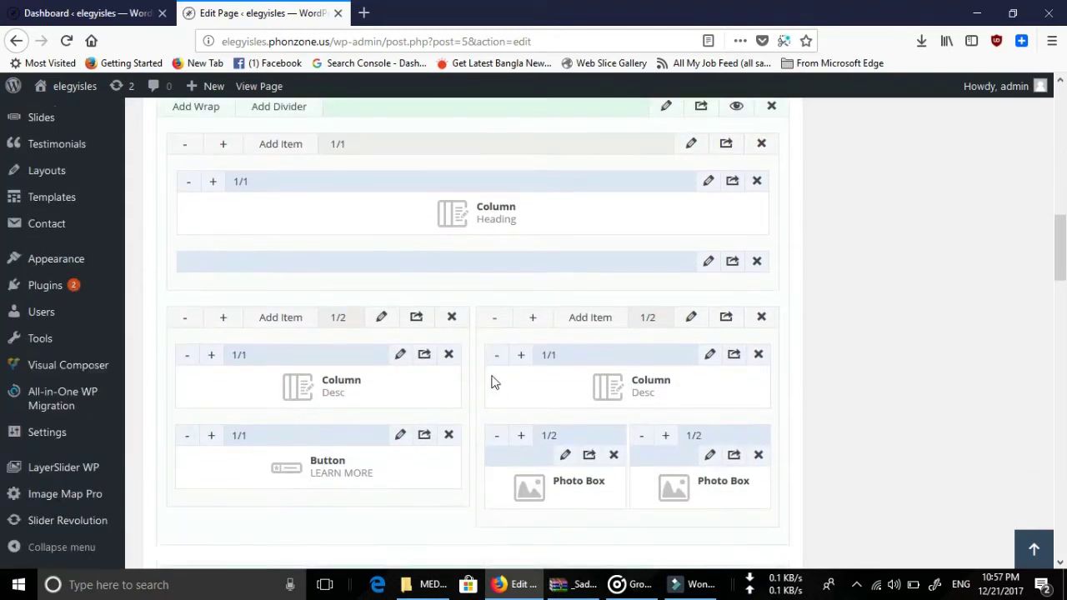
right_click(261, 98)
Open the live Home page in a new tab and scroll through its sections.
click(322, 102)
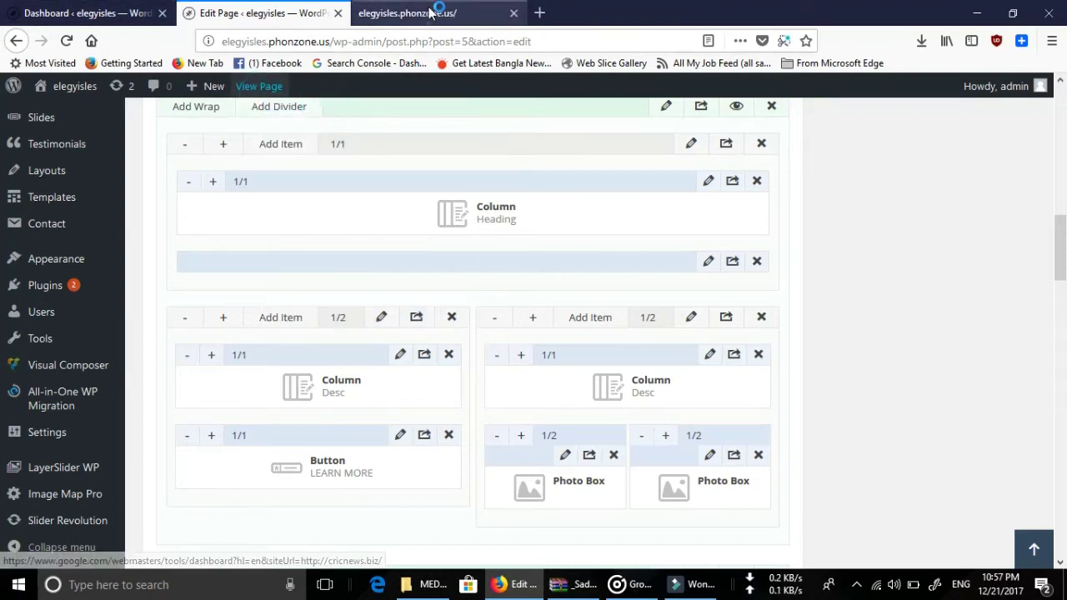
click(431, 11)
click(258, 11)
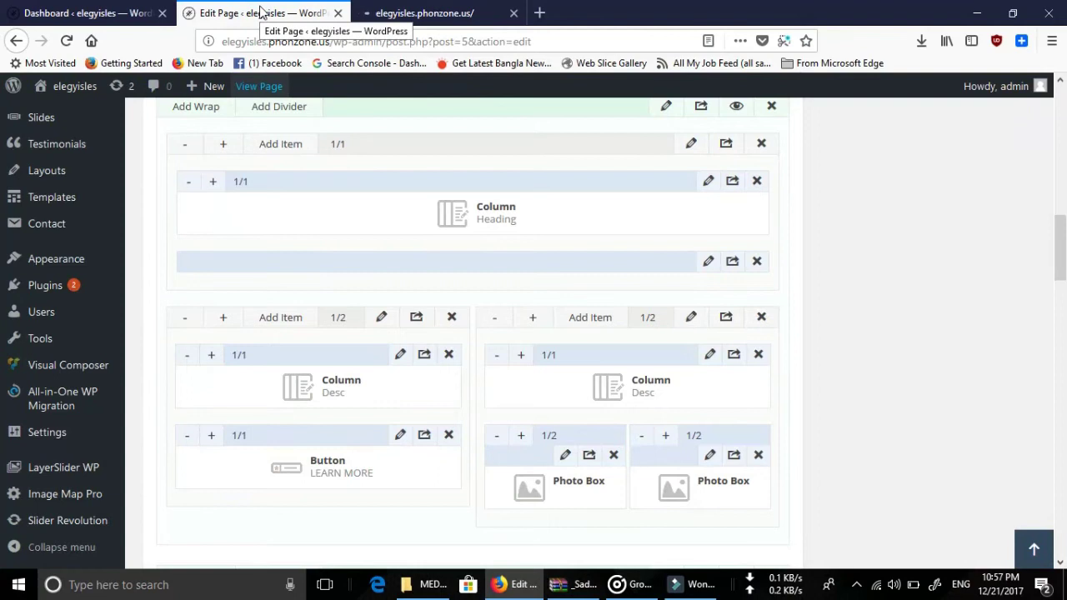
click(421, 13)
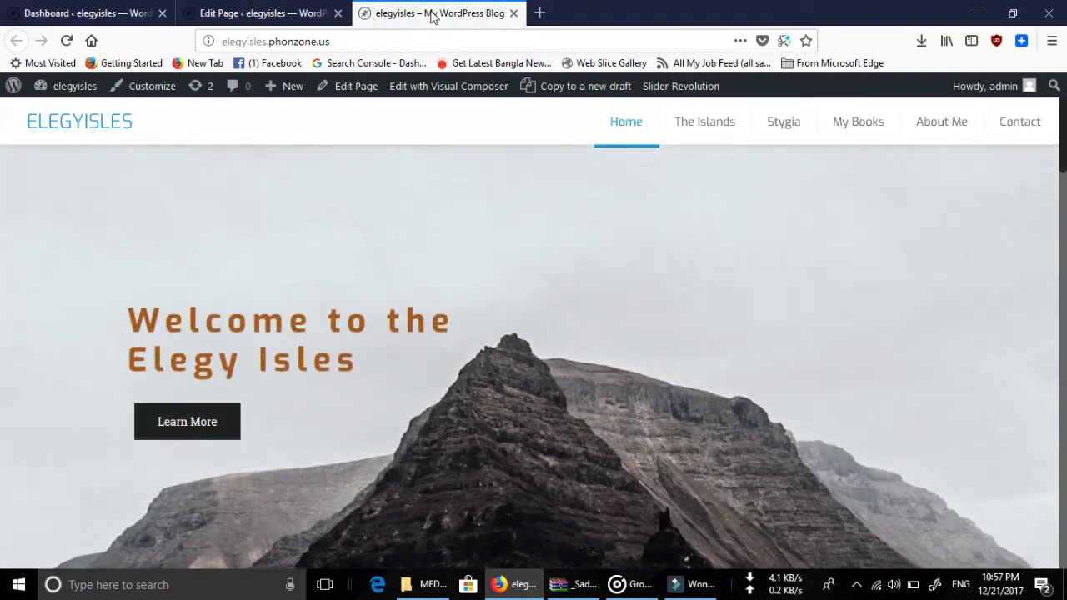
scroll(535, 266, down, 10)
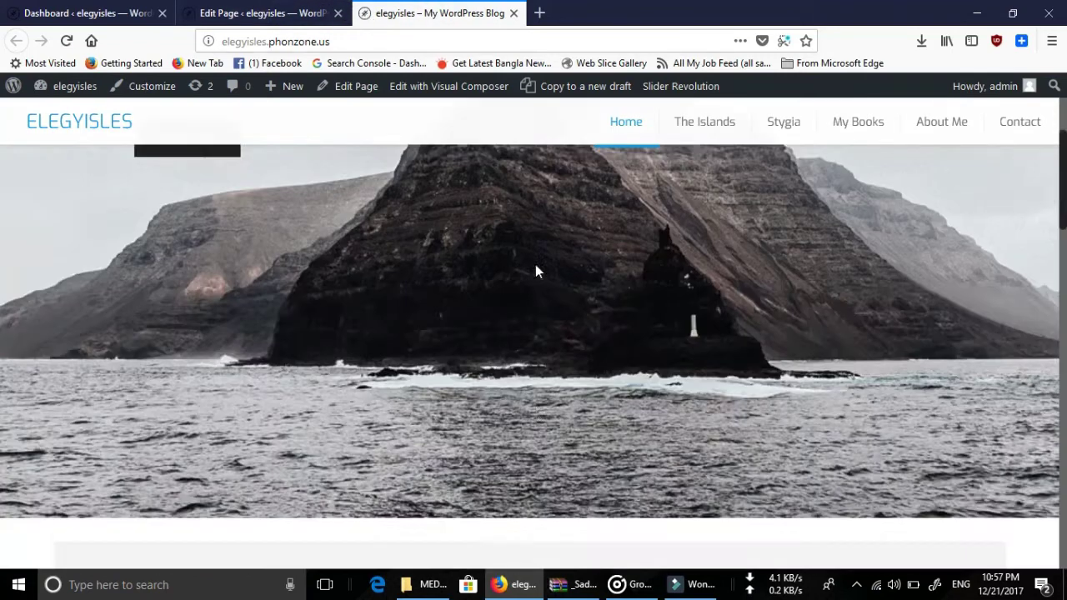
scroll(535, 266, down, 2)
scroll(500, 265, down, 3)
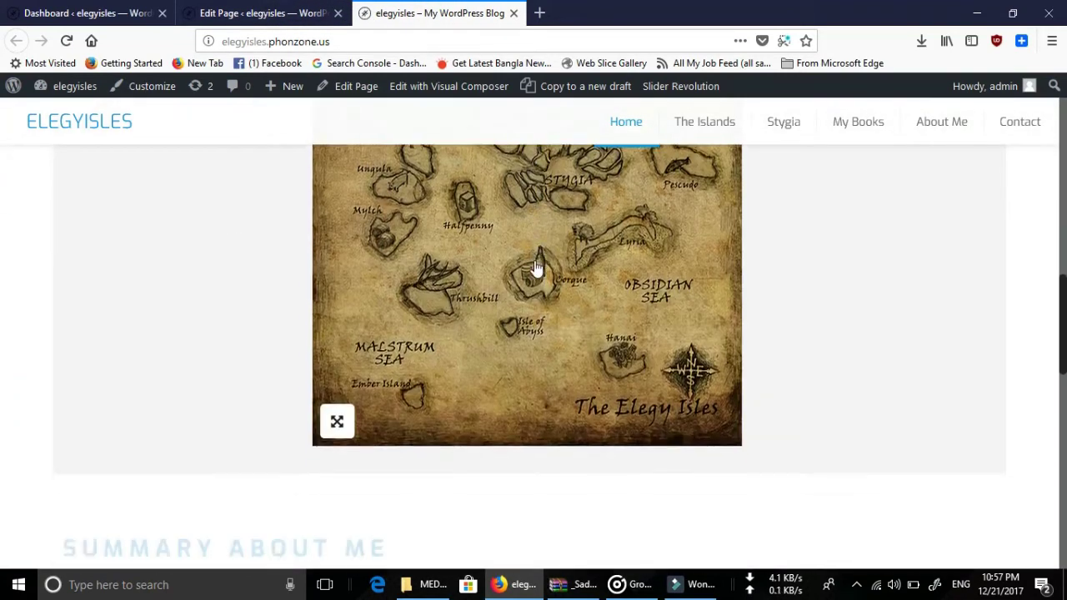
scroll(535, 283, down, 5)
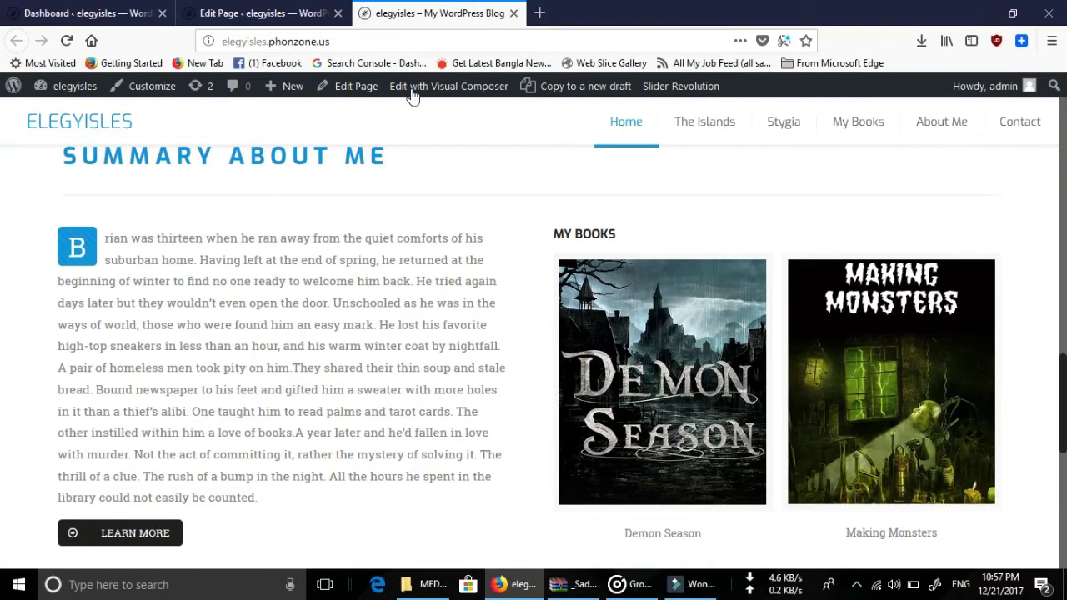
scroll(312, 322, up, 10)
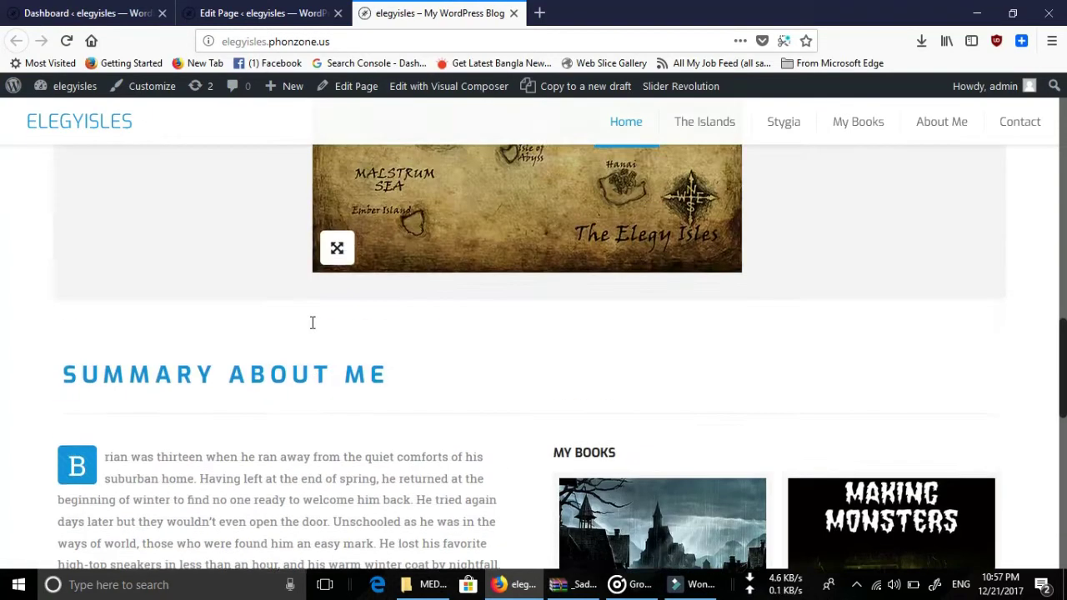
scroll(362, 349, down, 2)
scroll(363, 349, down, 10)
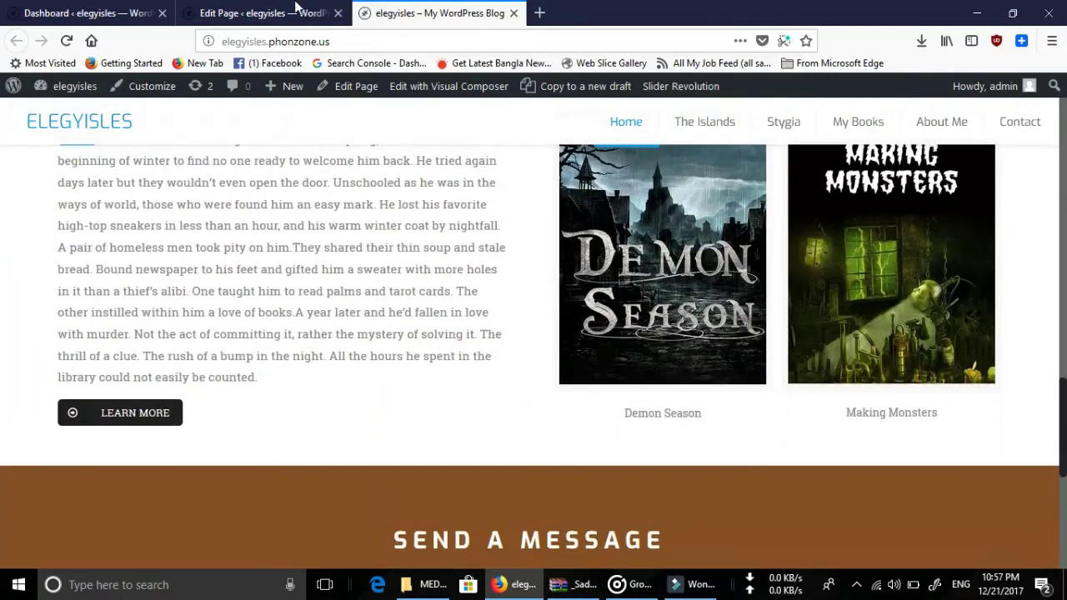
Compare the live page's MY BOOKS heading against the editor, ending in the editor tab.
click(296, 8)
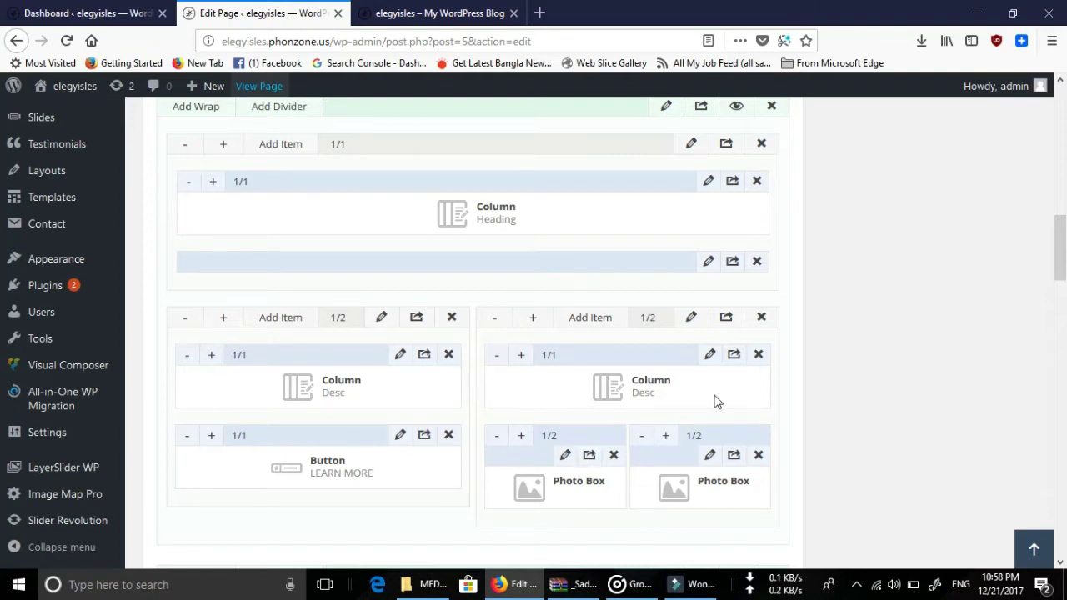
click(467, 7)
scroll(712, 271, up, 5)
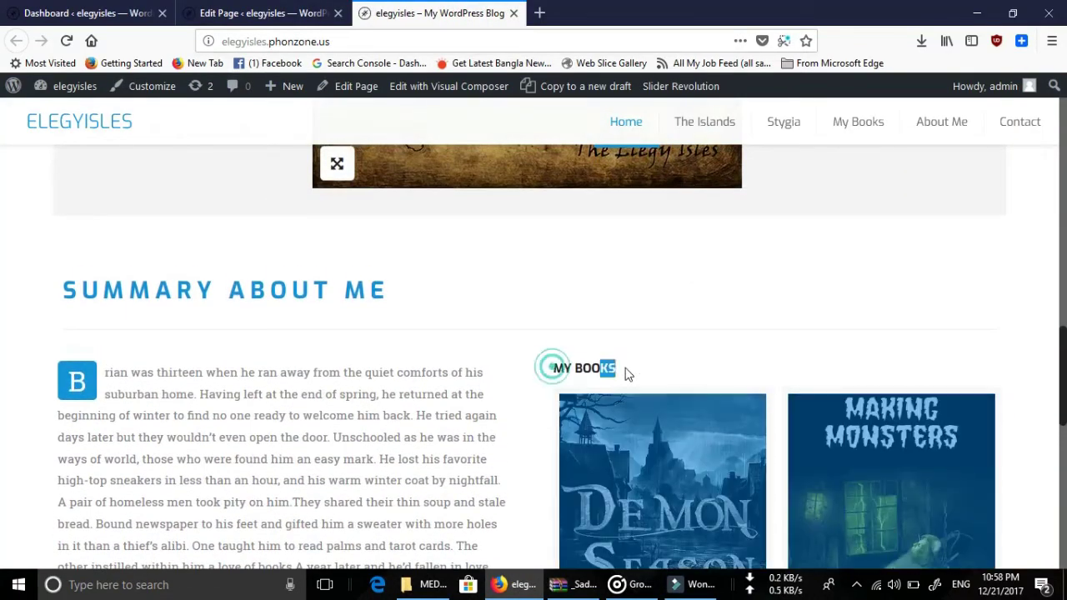
drag(639, 377, 566, 377)
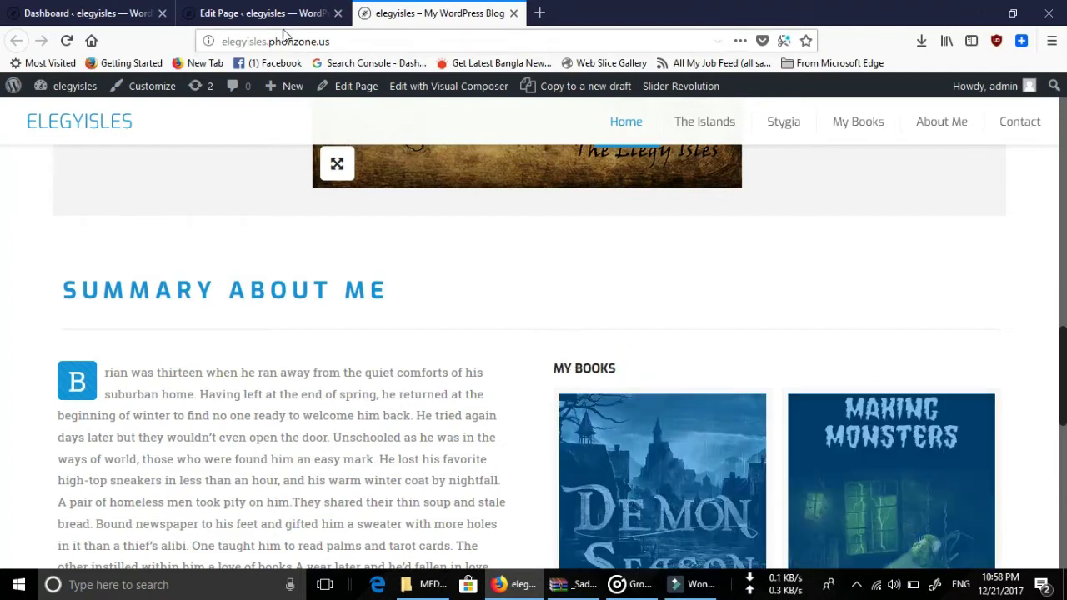
click(263, 13)
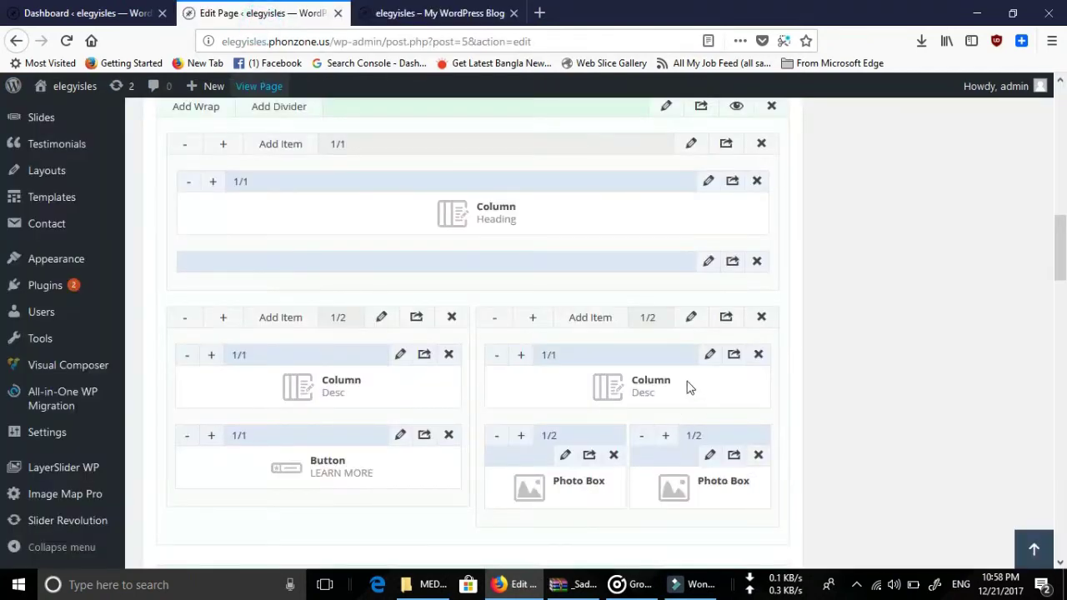
click(391, 7)
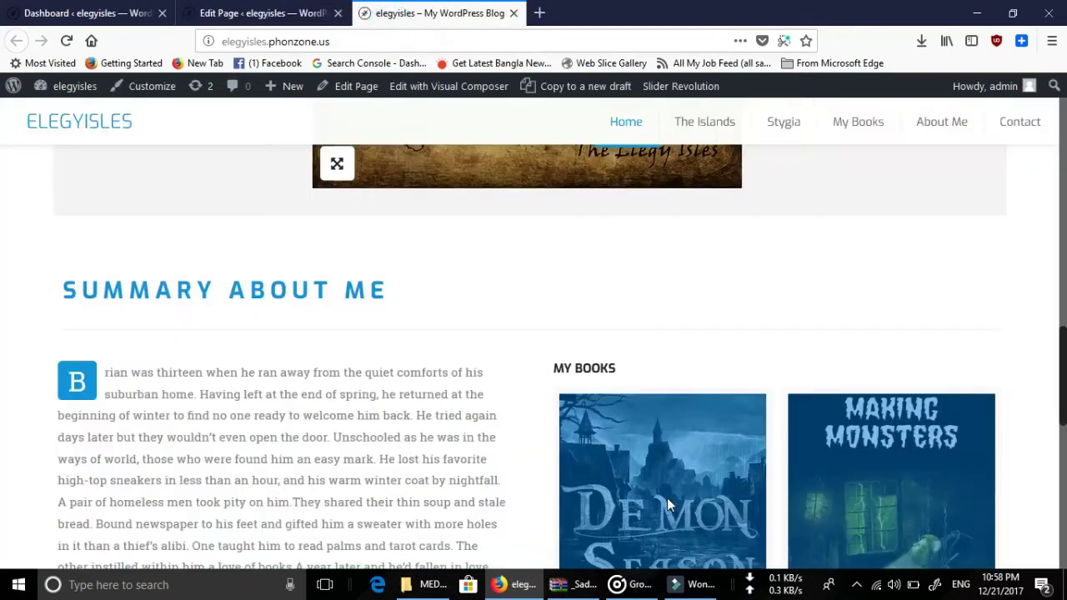
scroll(667, 497, down, 5)
click(501, 439)
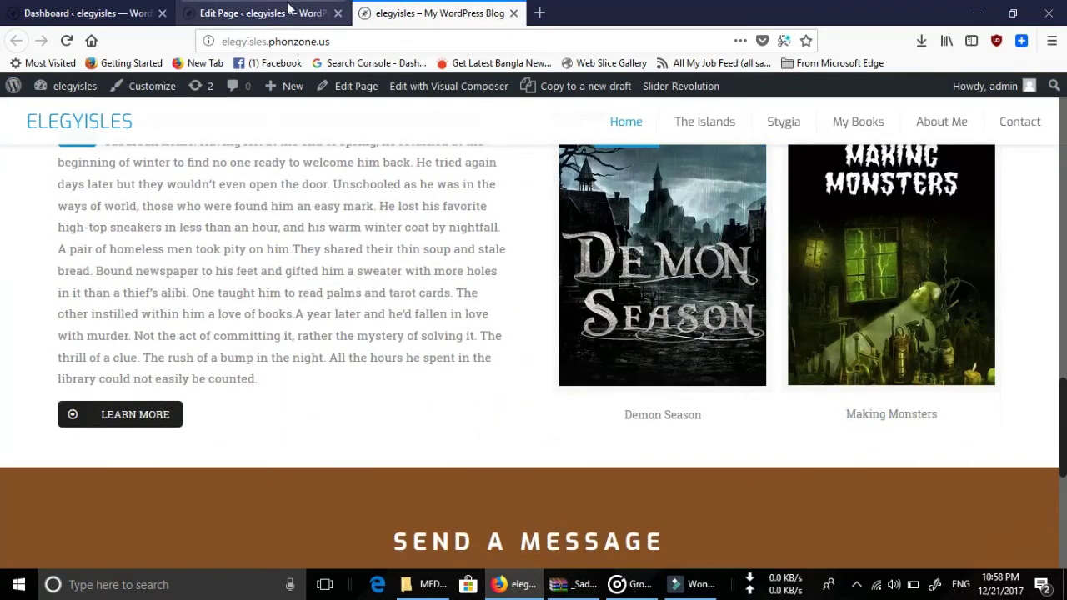
click(258, 13)
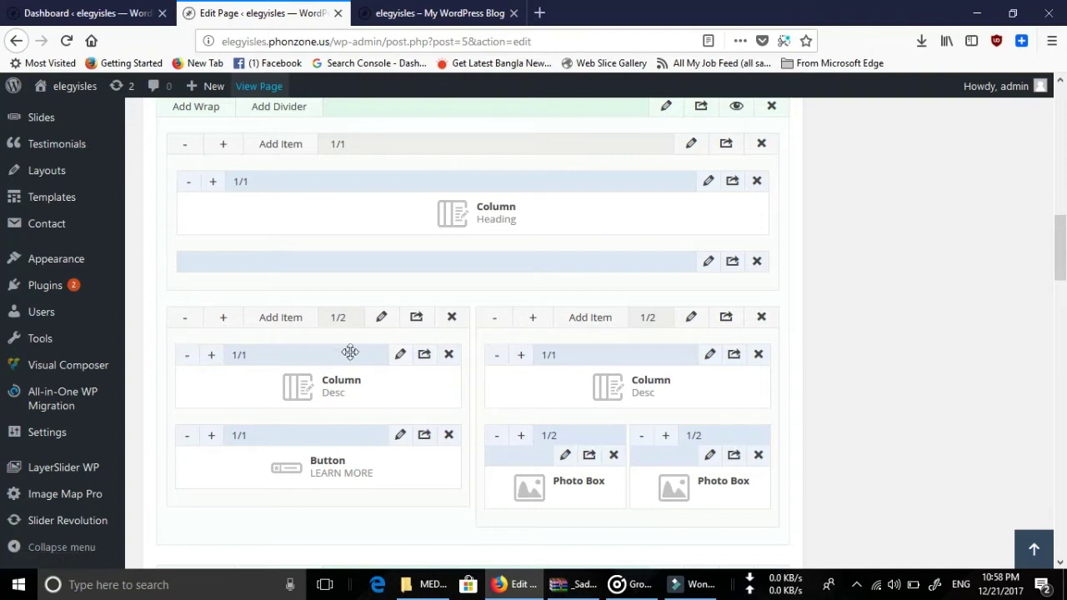
Add a new line 'dggaiggad' before the closing </p> of the left Desc column and save it.
click(401, 358)
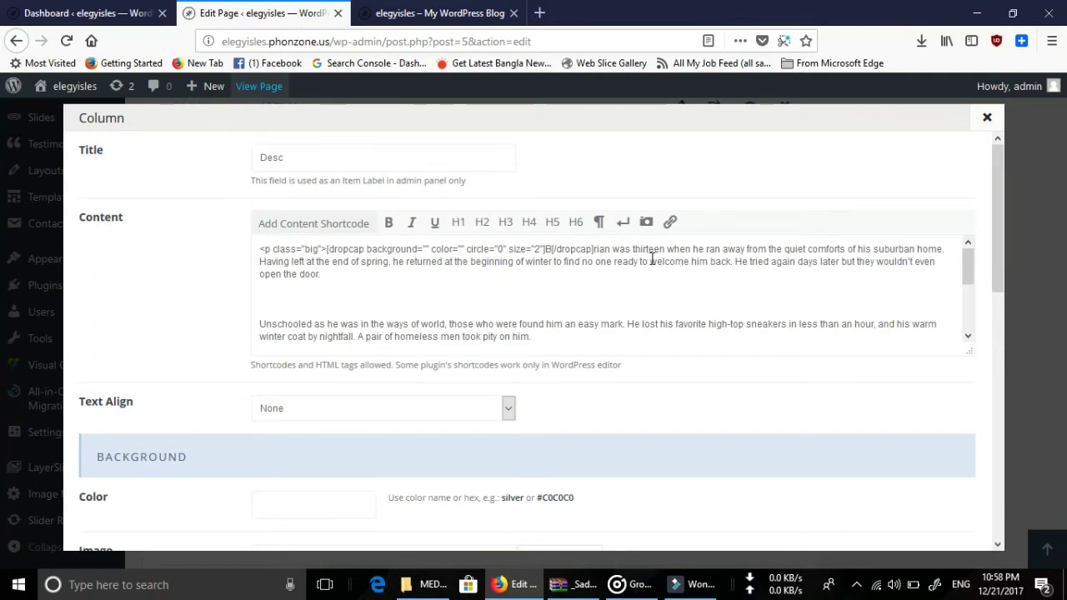
scroll(533, 333, down, 6)
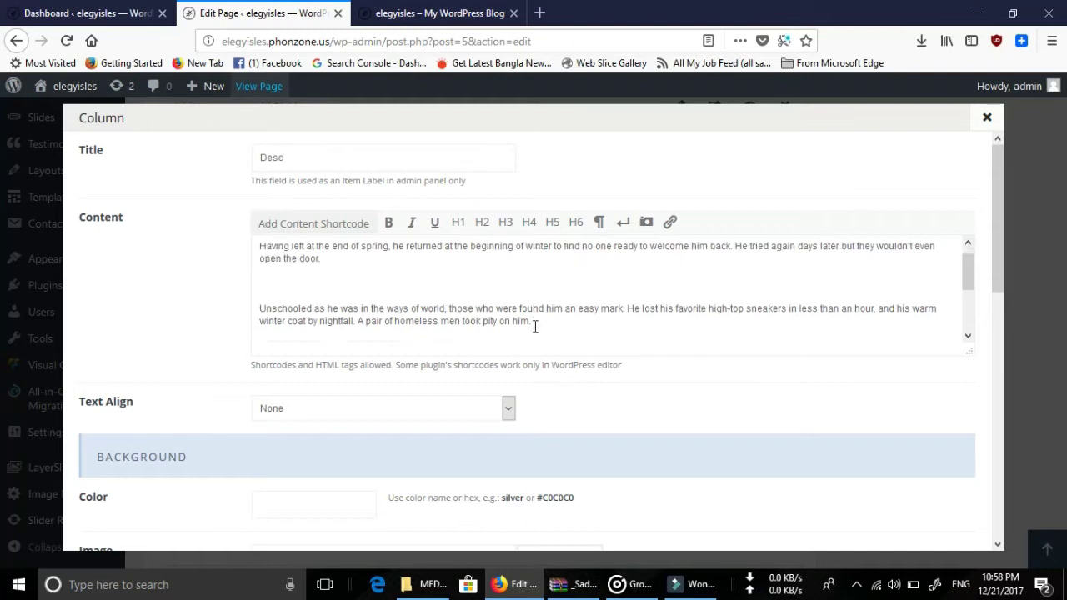
scroll(553, 309, up, 1)
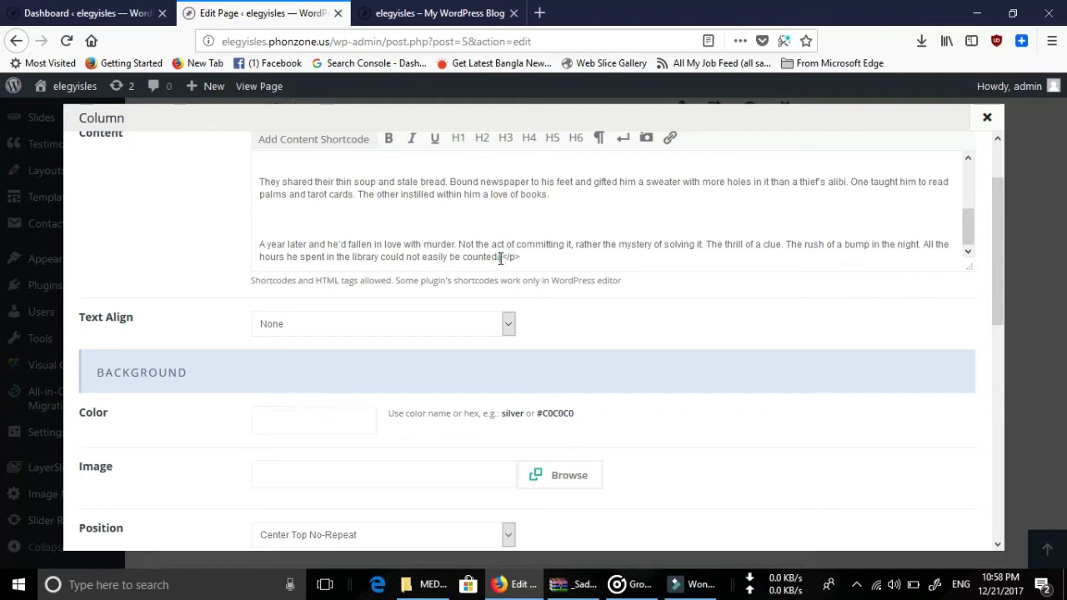
key(Return)
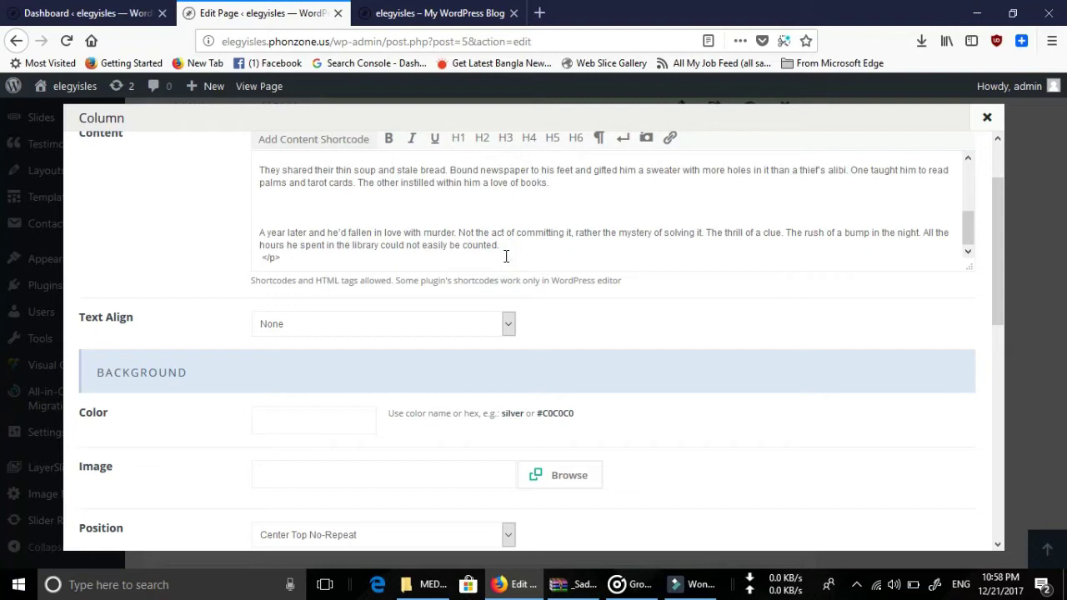
key(Return)
click(421, 249)
text(dggaiggad)
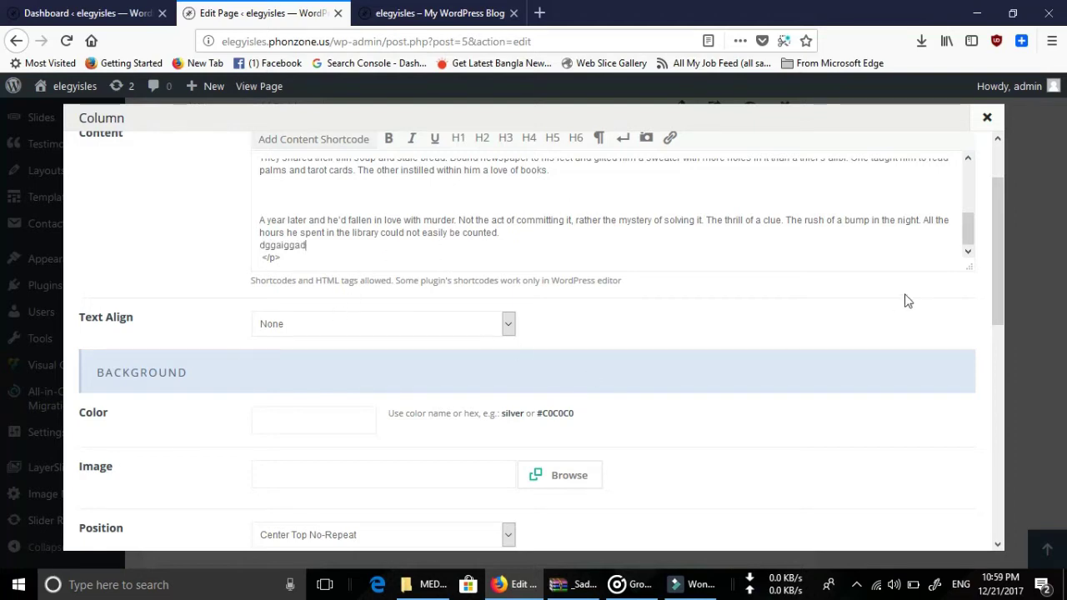
scroll(891, 288, up, 1)
scroll(892, 290, down, 5)
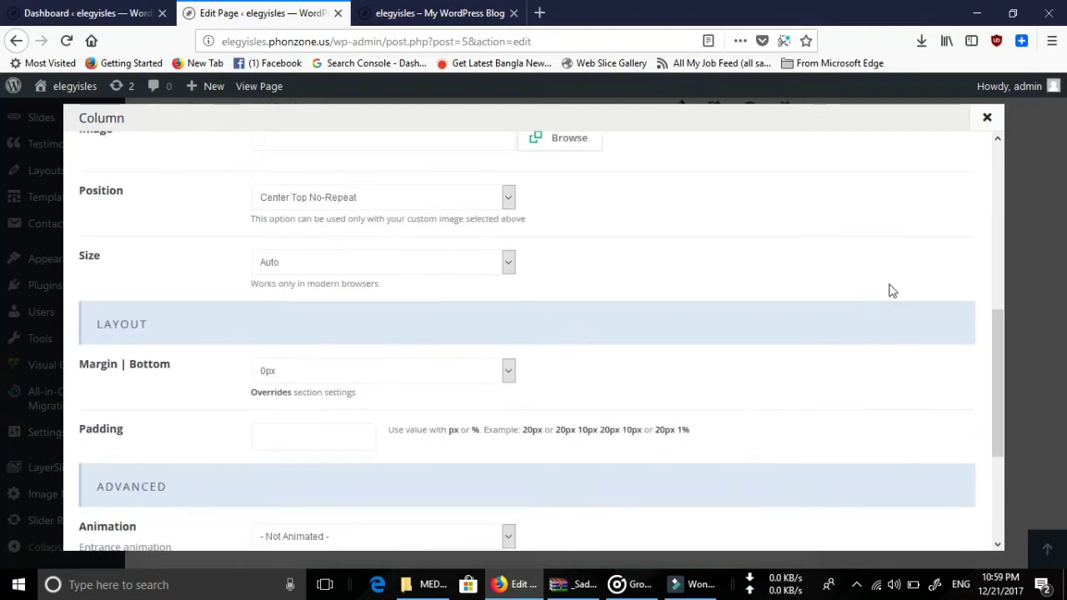
scroll(796, 303, up, 3)
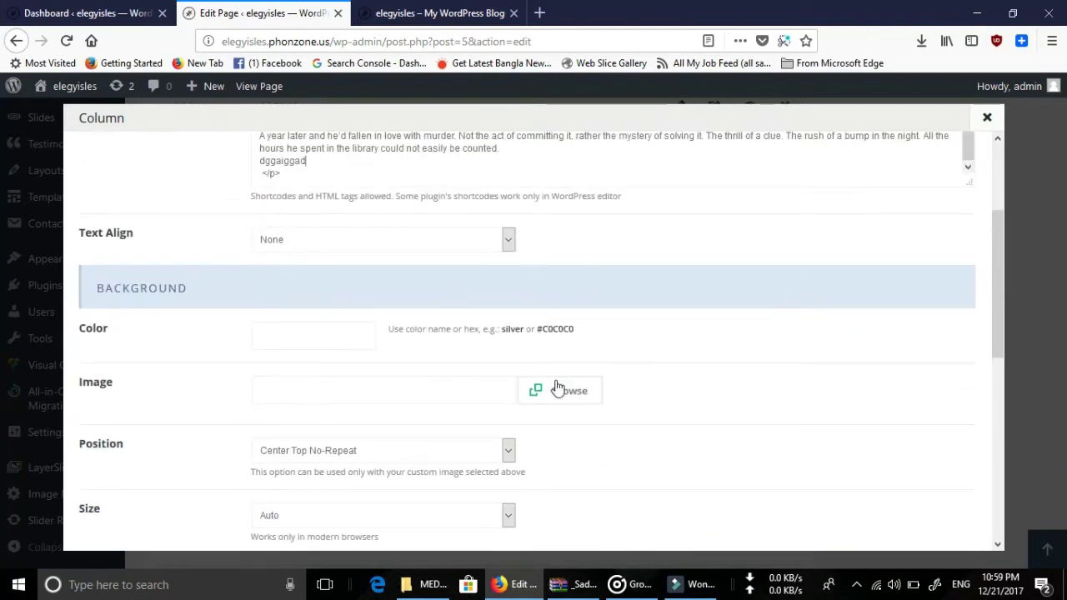
scroll(553, 376, down, 5)
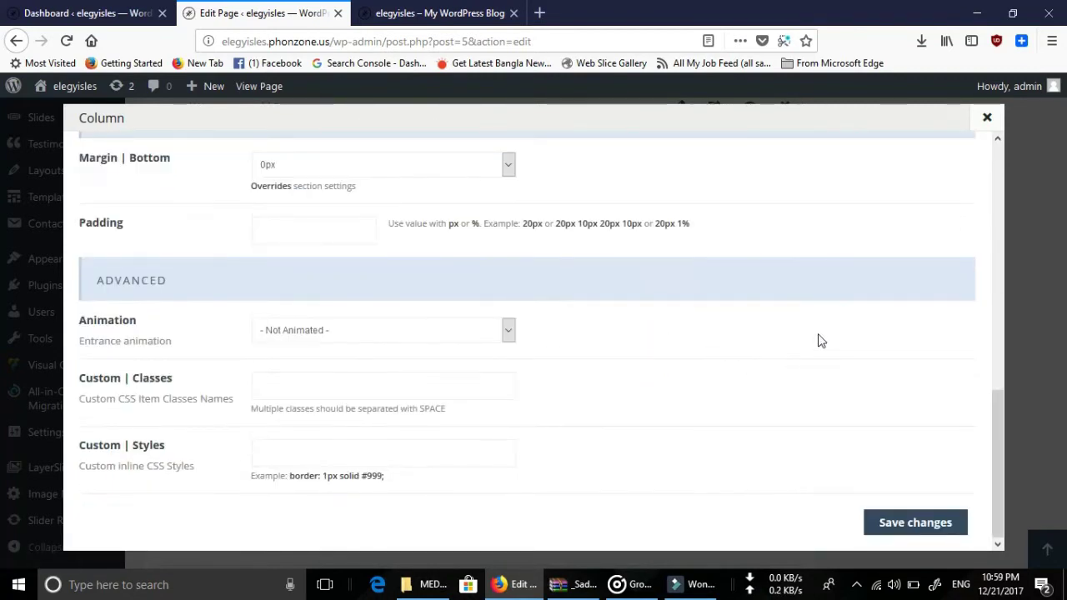
click(918, 526)
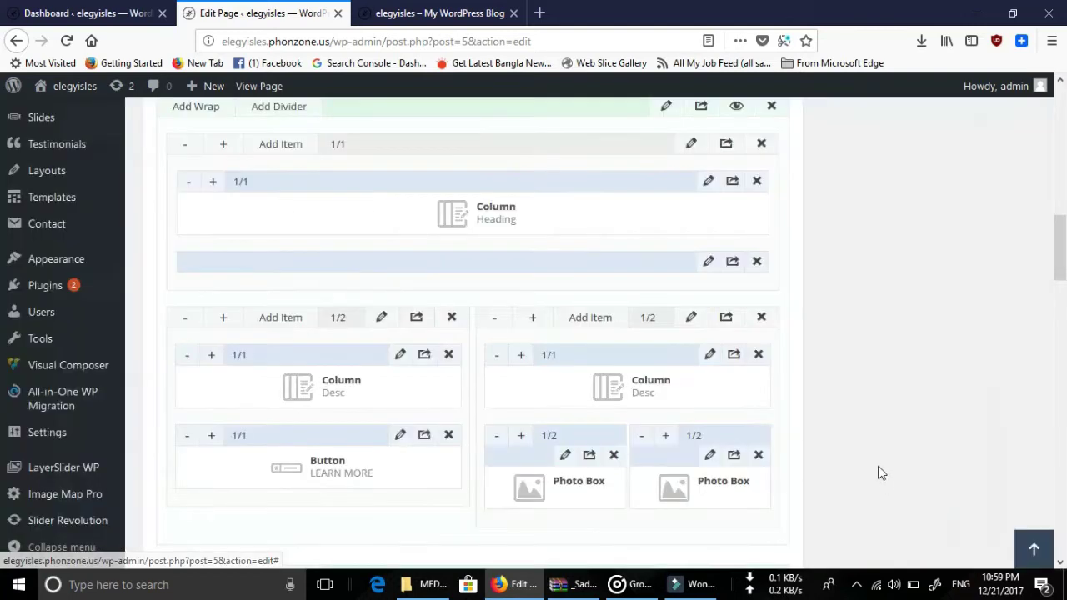
Update the Home page to publish the Desc change.
scroll(909, 430, up, 10)
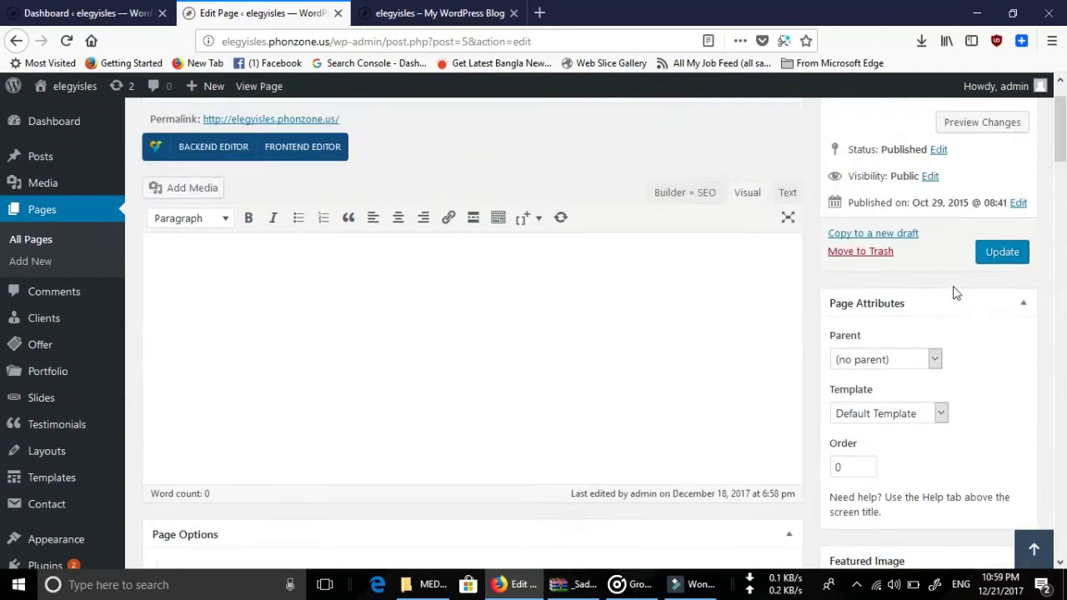
scroll(956, 292, up, 1)
click(1003, 326)
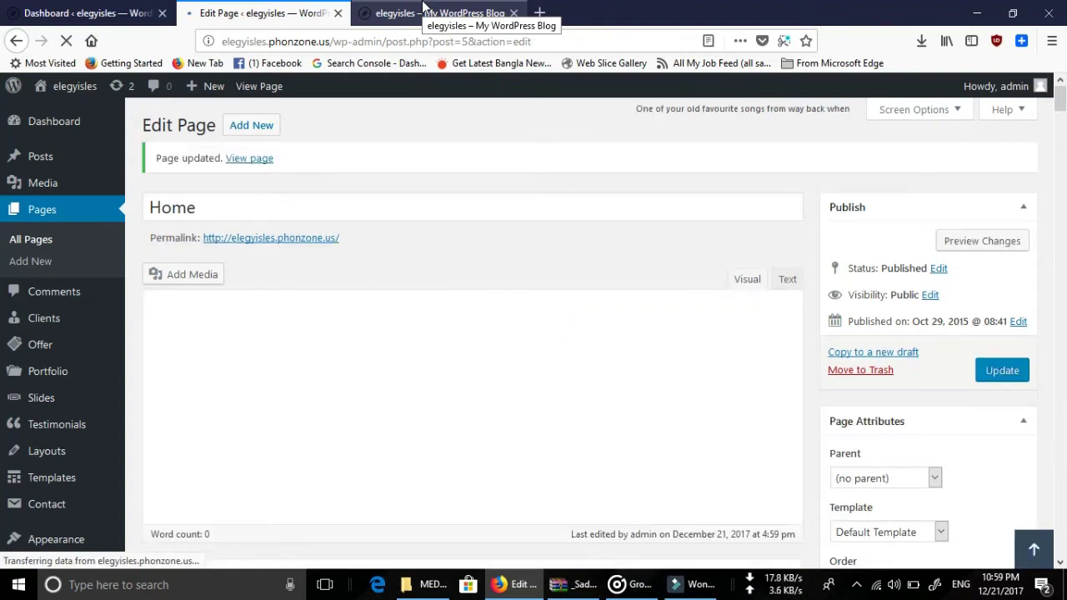
Reload the live site and confirm the About Me text now ends with dggaiggad.
click(423, 9)
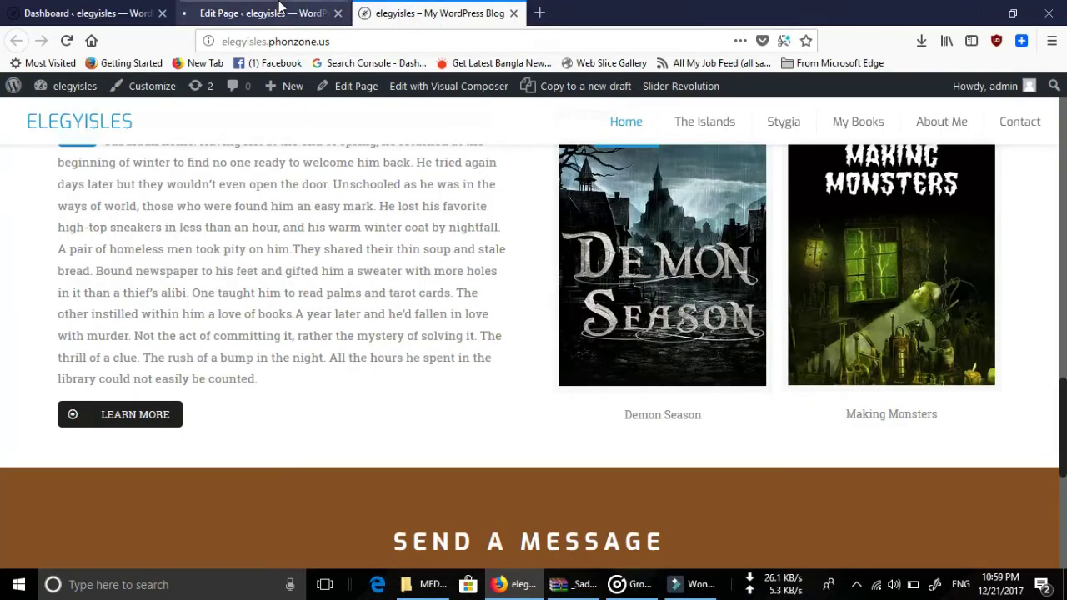
click(271, 15)
click(429, 19)
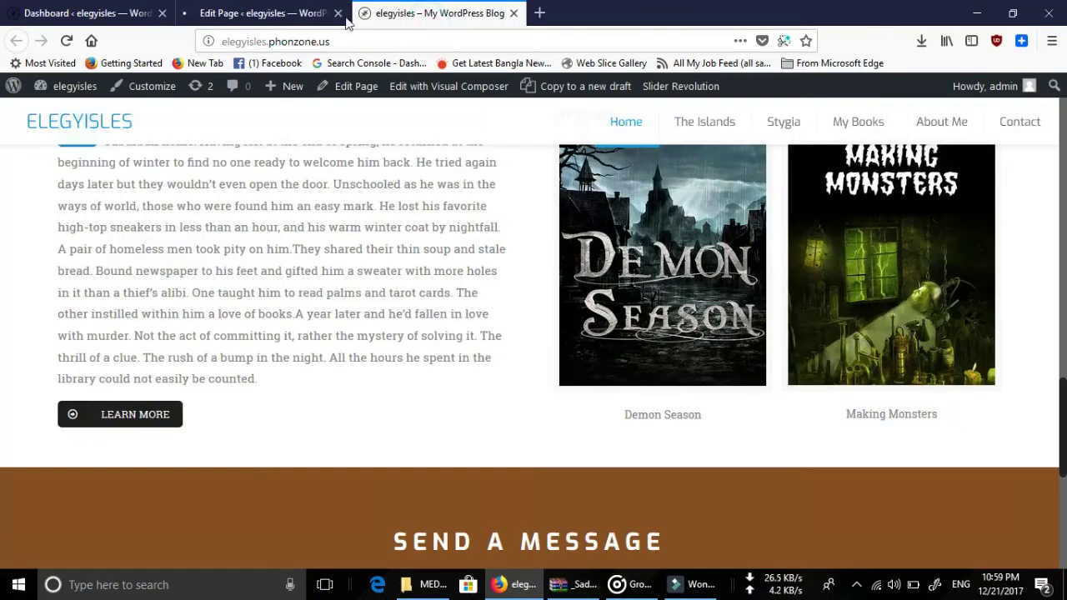
click(266, 13)
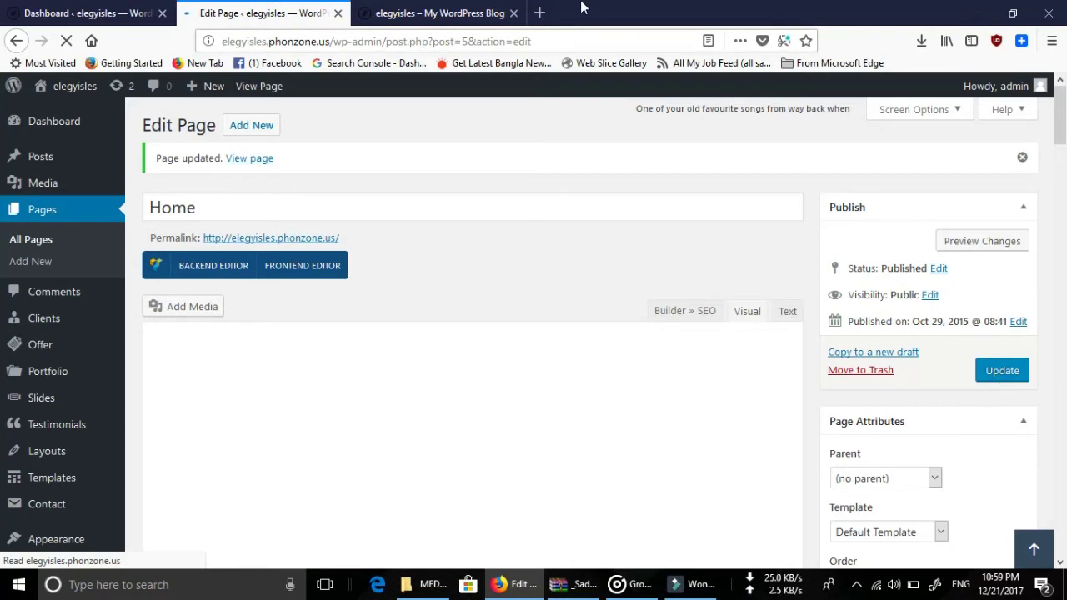
click(421, 10)
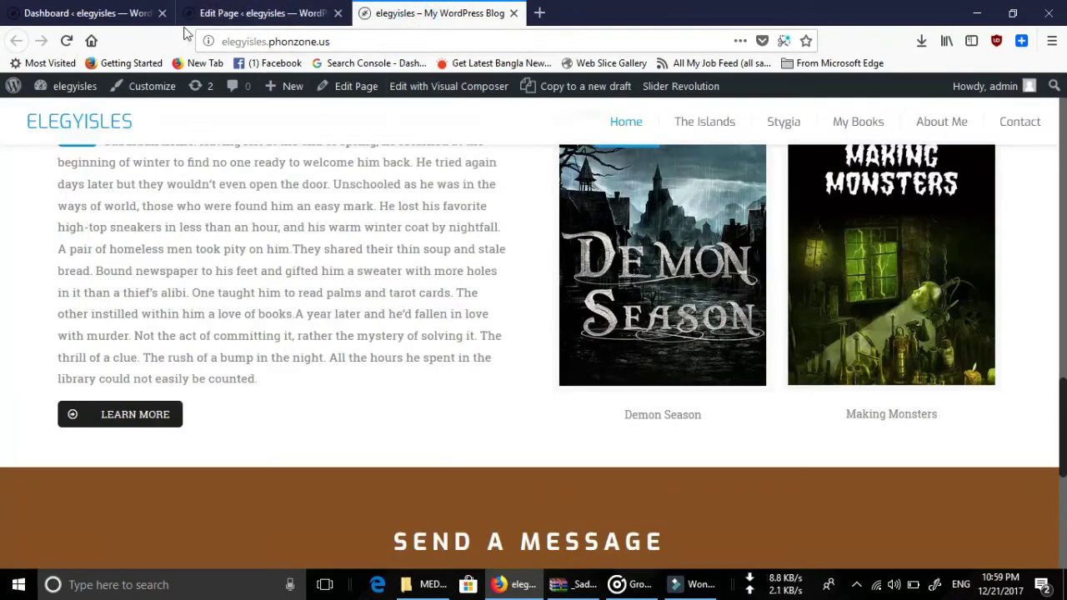
click(67, 42)
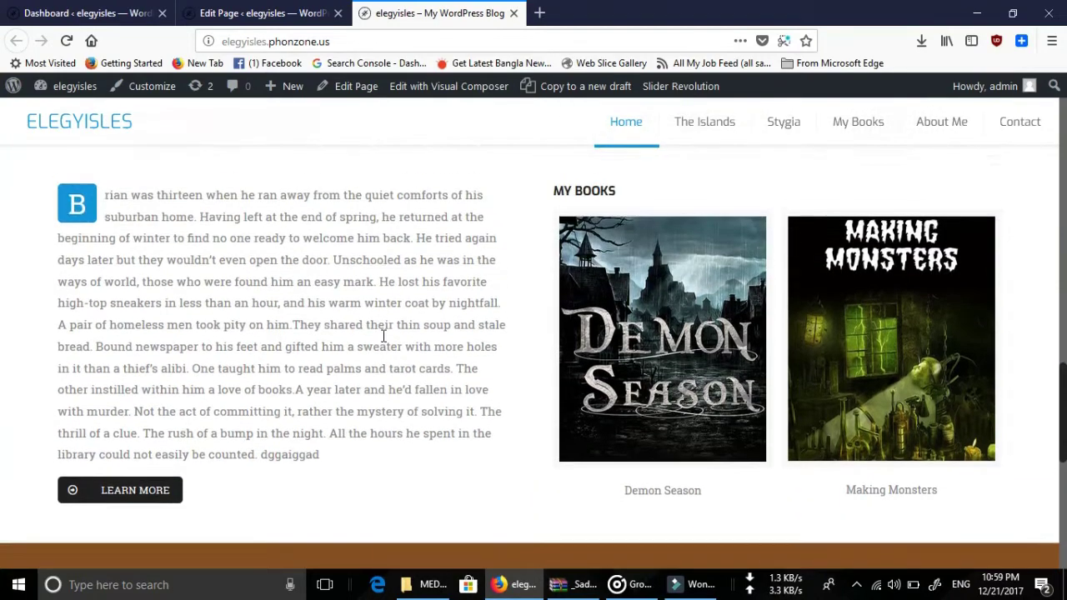
scroll(381, 340, down, 10)
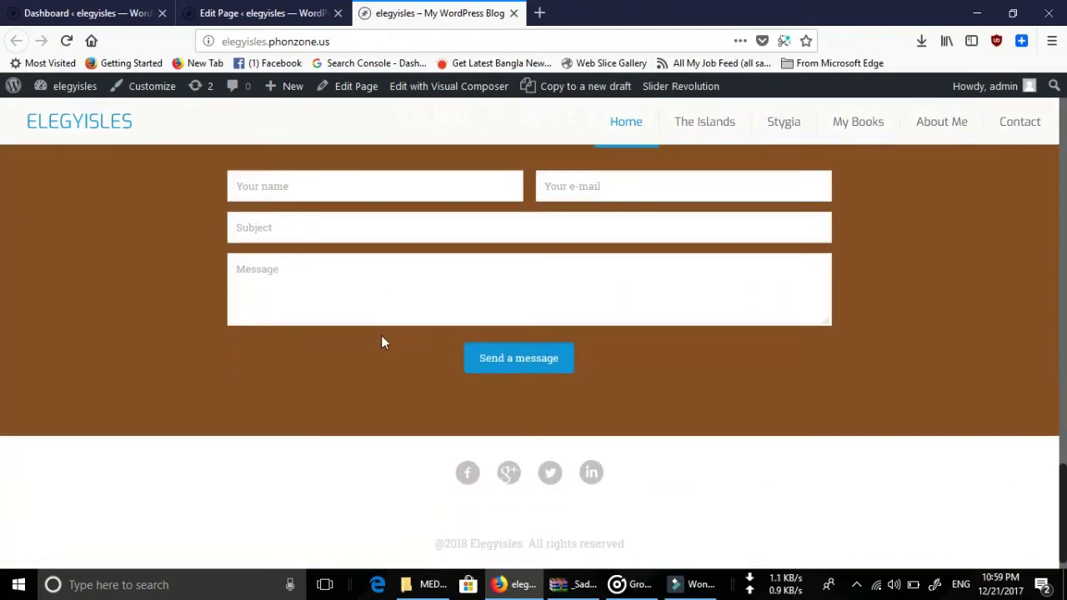
scroll(381, 335, up, 15)
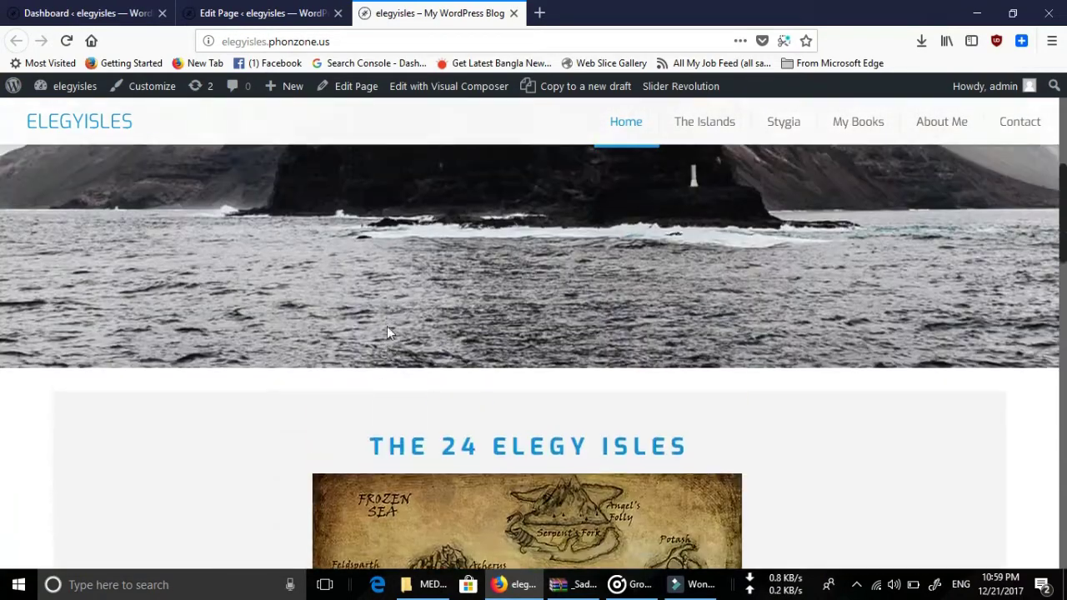
scroll(386, 329, up, 5)
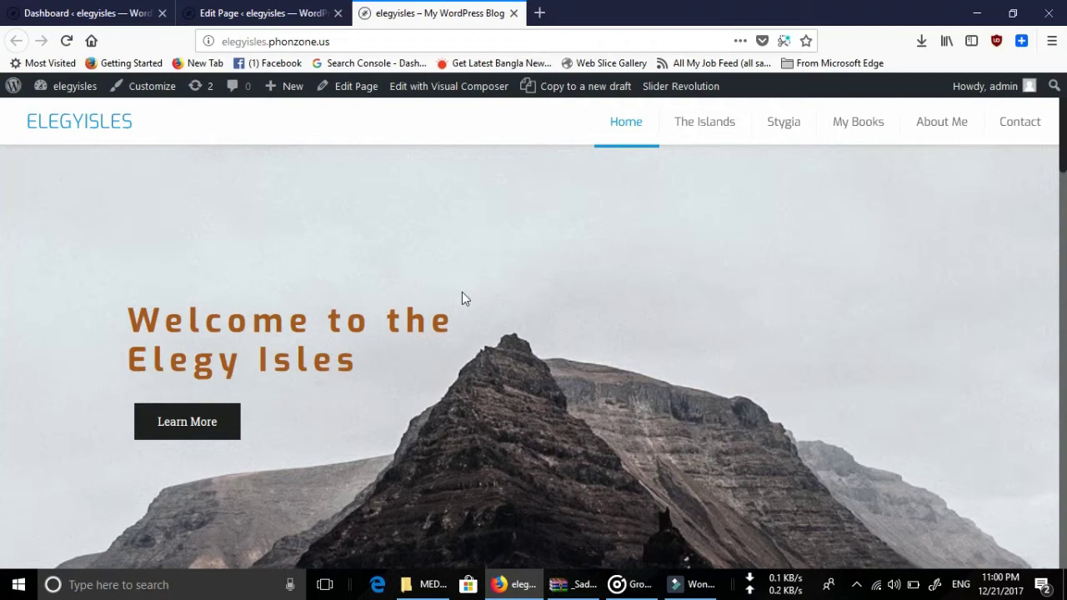
Scroll The Islands page down to the Thrushbill and Ember Island cards, then open it for editing.
click(688, 137)
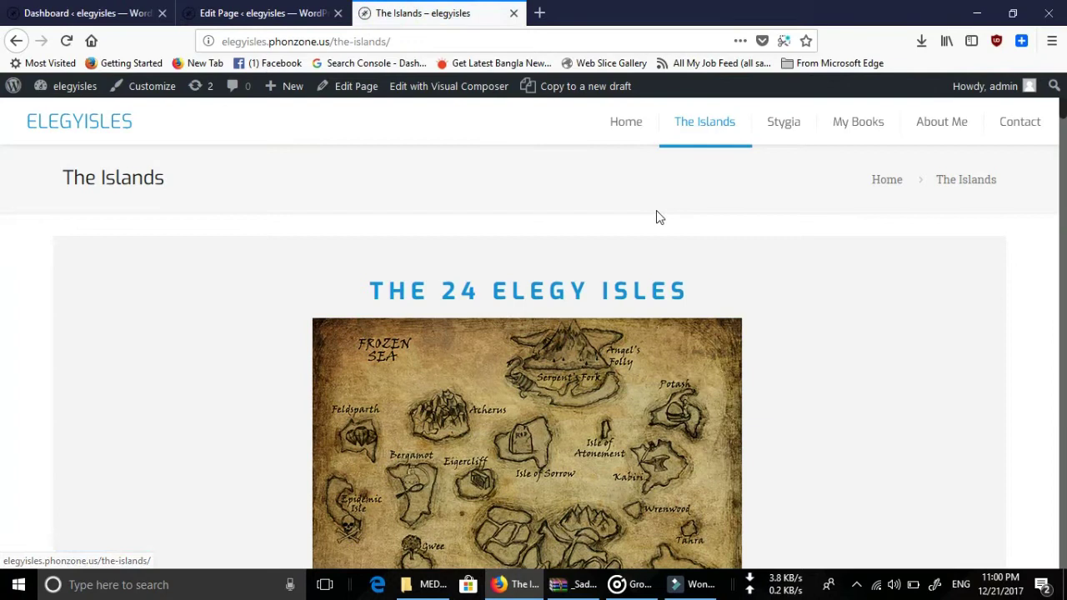
scroll(658, 217, down, 3)
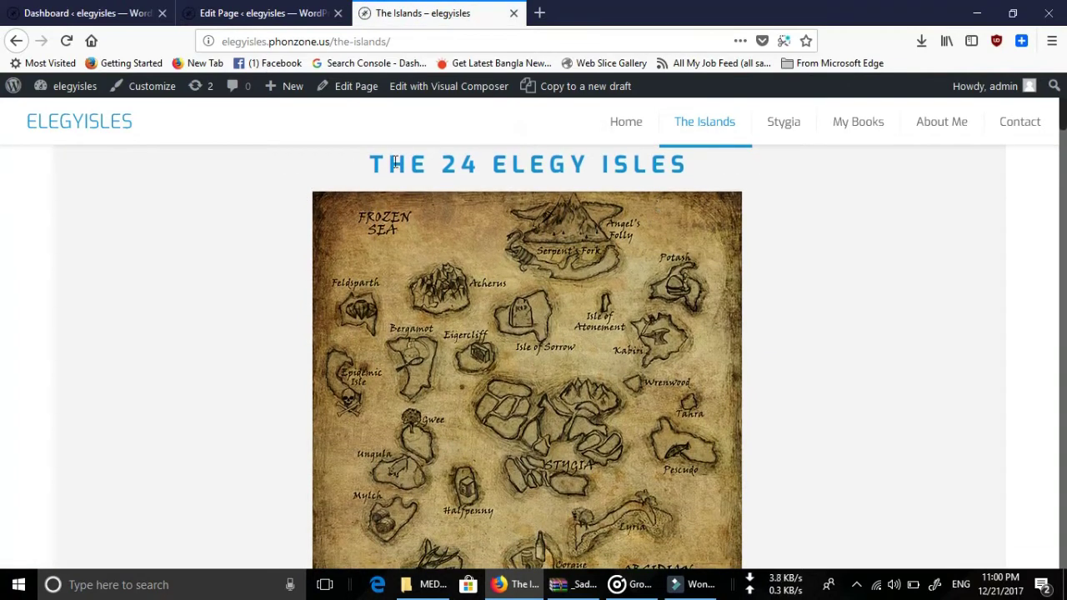
drag(693, 165, 360, 172)
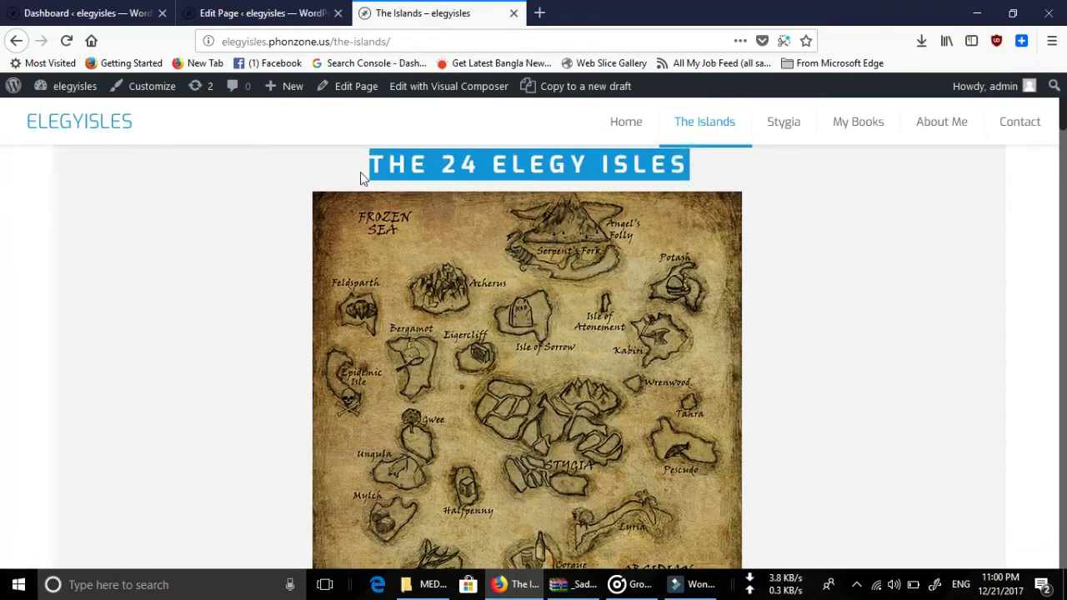
scroll(442, 193, down, 8)
scroll(496, 267, down, 15)
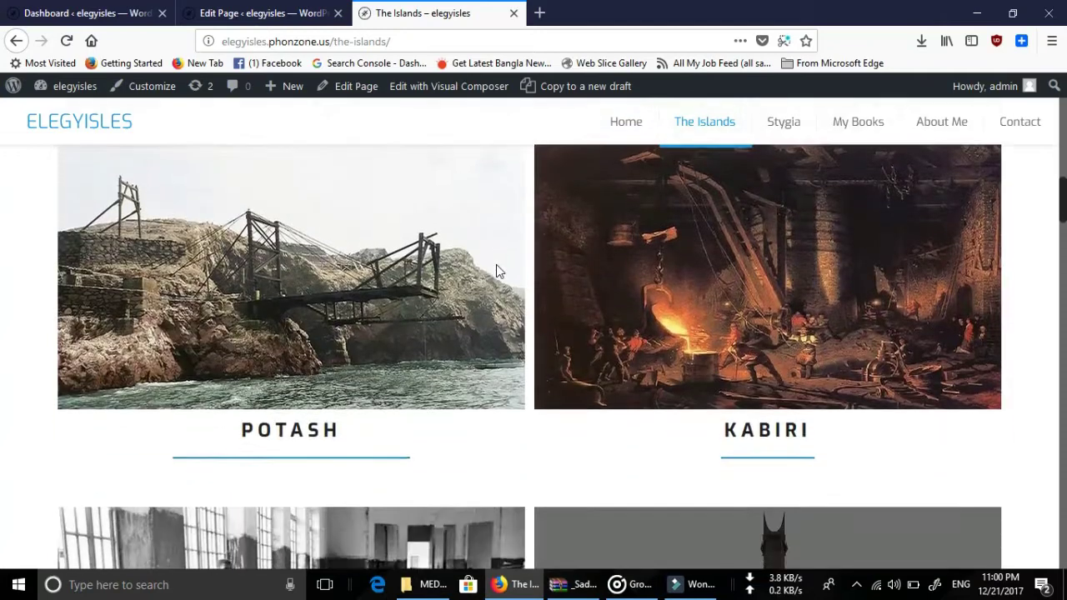
scroll(497, 264, up, 18)
scroll(518, 271, up, 2)
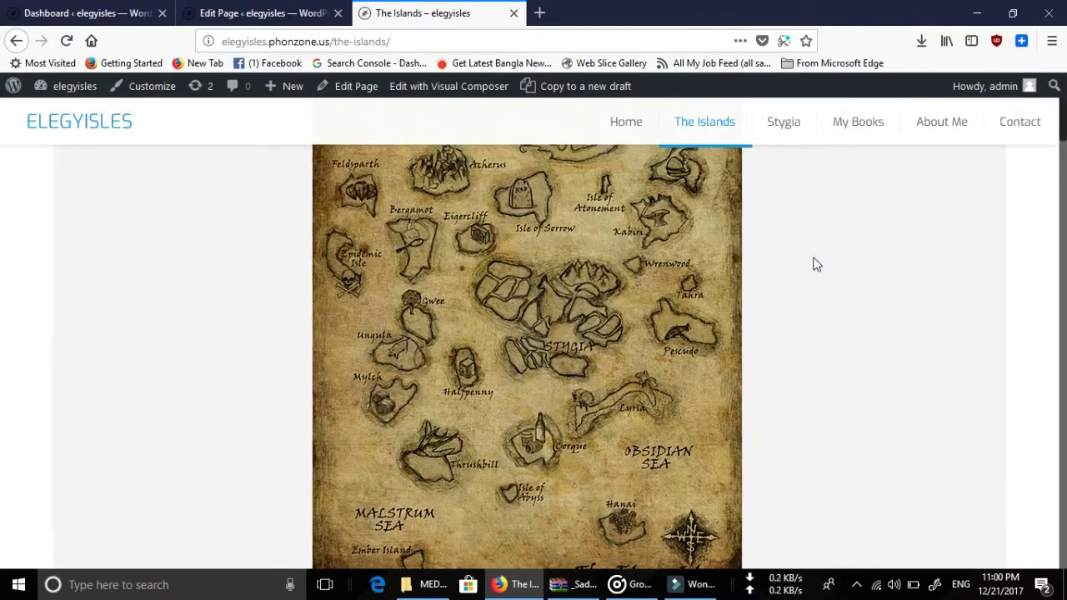
scroll(442, 321, down, 15)
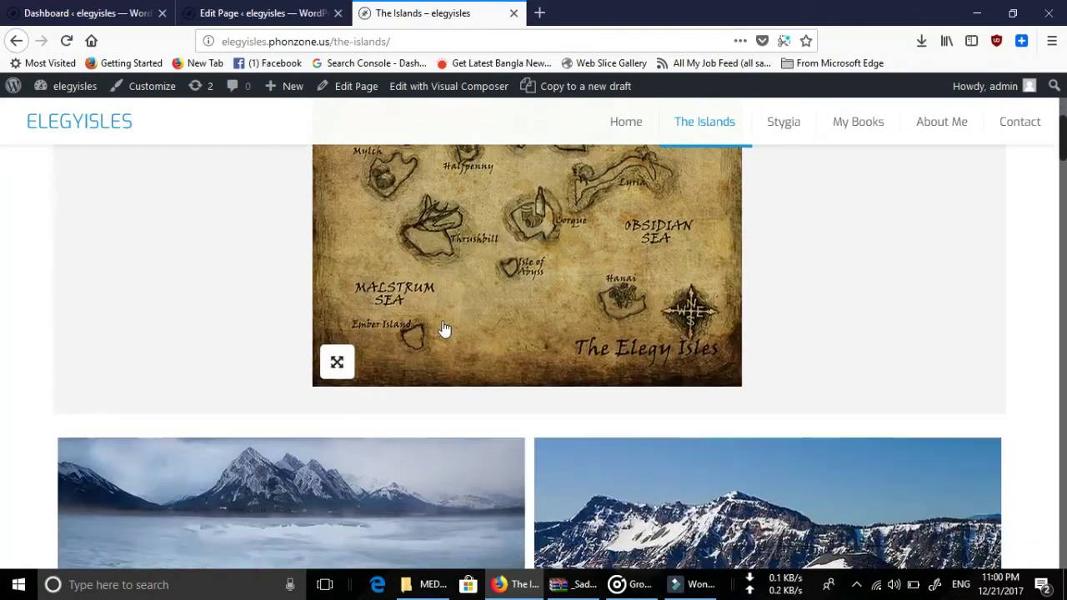
scroll(442, 327, down, 14)
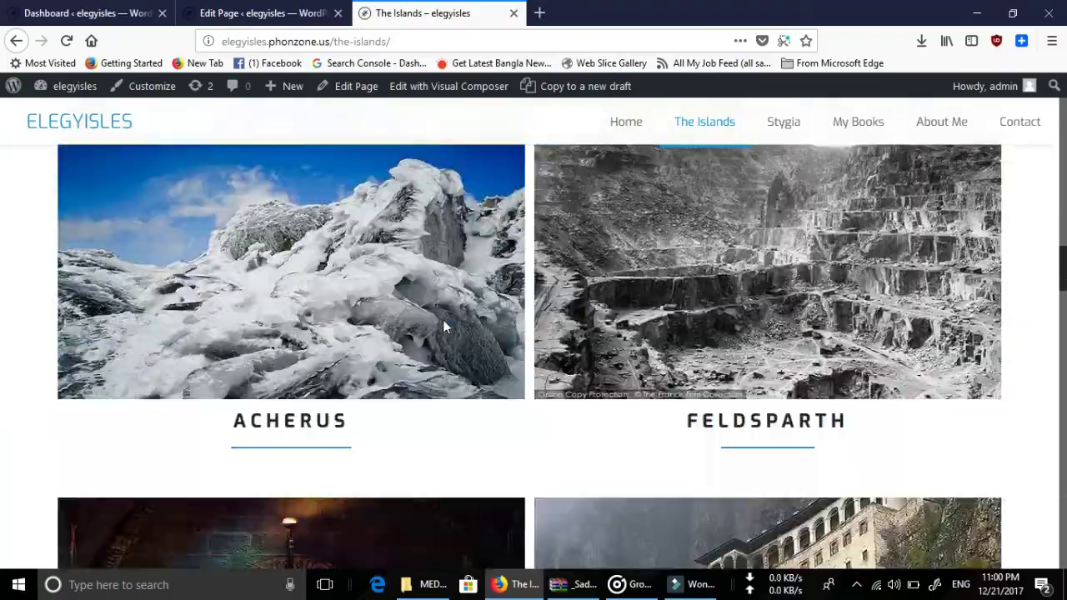
scroll(442, 326, down, 8)
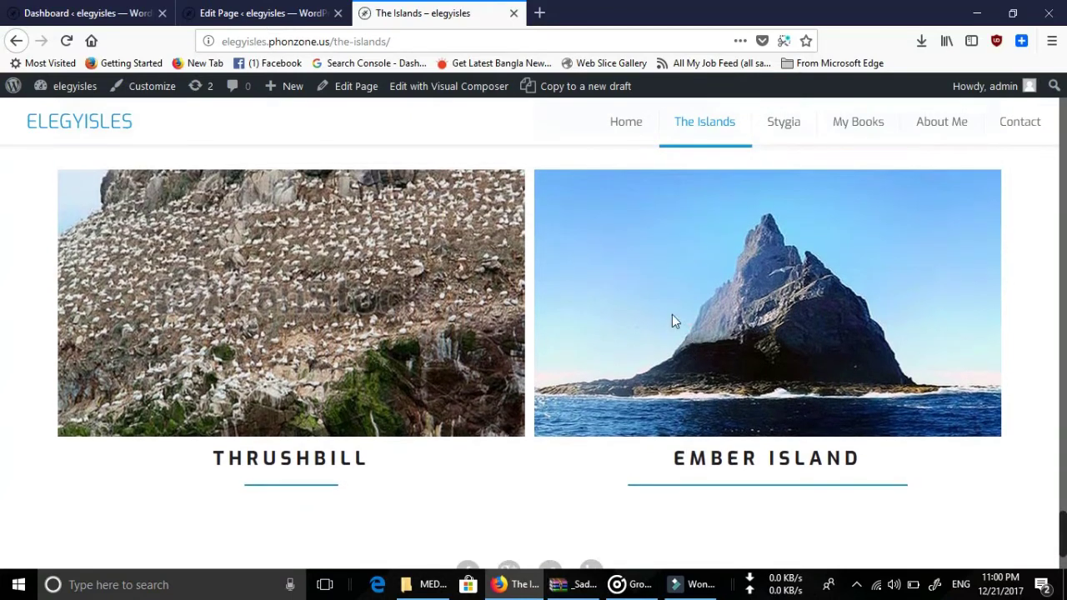
click(356, 94)
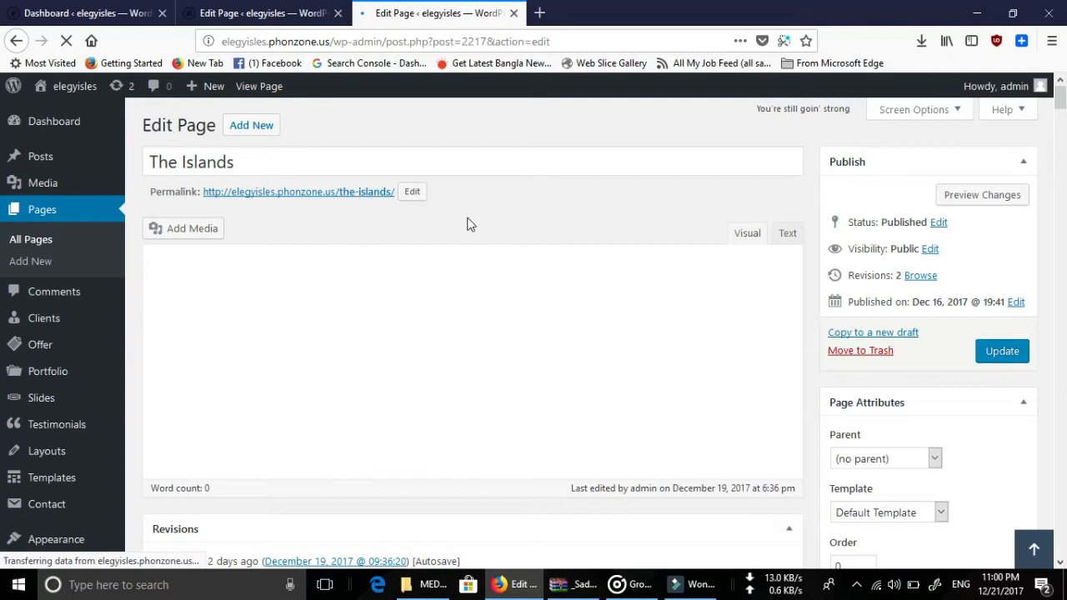
Scroll The Islands builder past the Hanai, Lyria, Isle of Abyss and Halfpenny sliding boxes.
scroll(468, 224, down, 4)
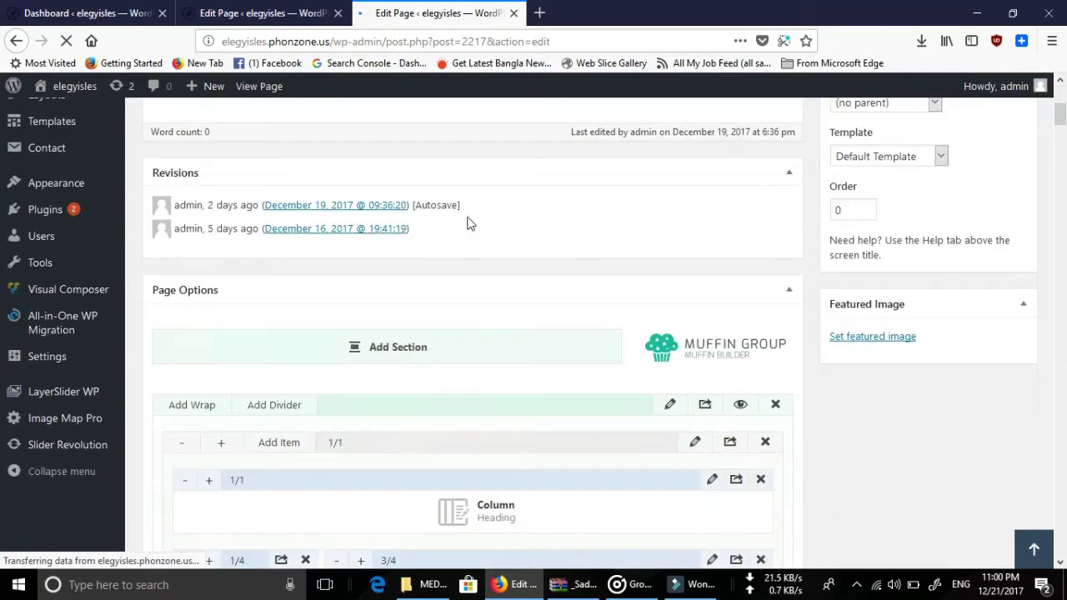
scroll(468, 223, down, 5)
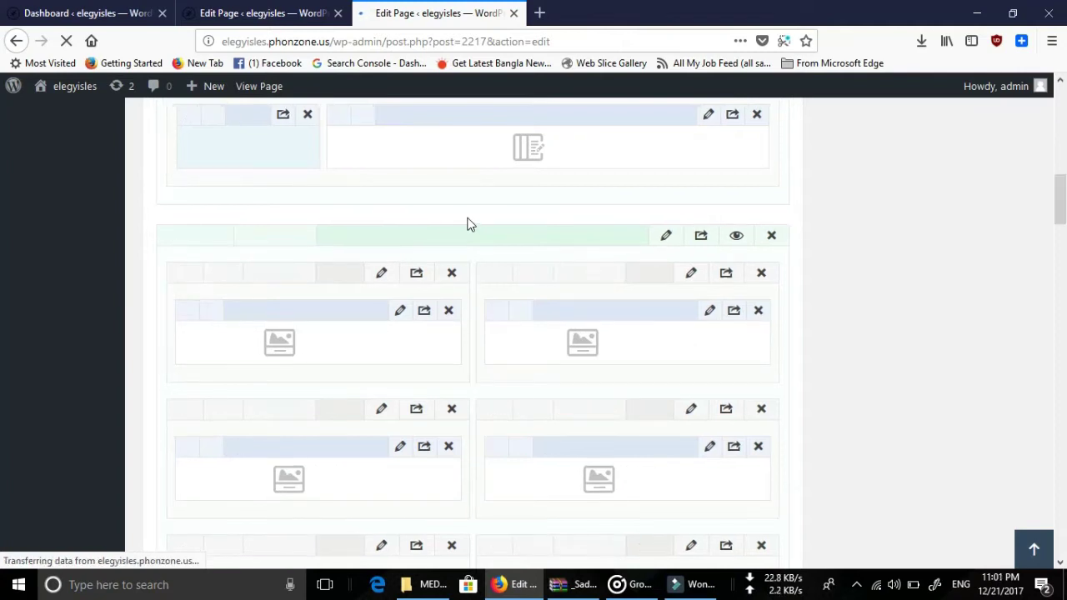
scroll(469, 223, down, 10)
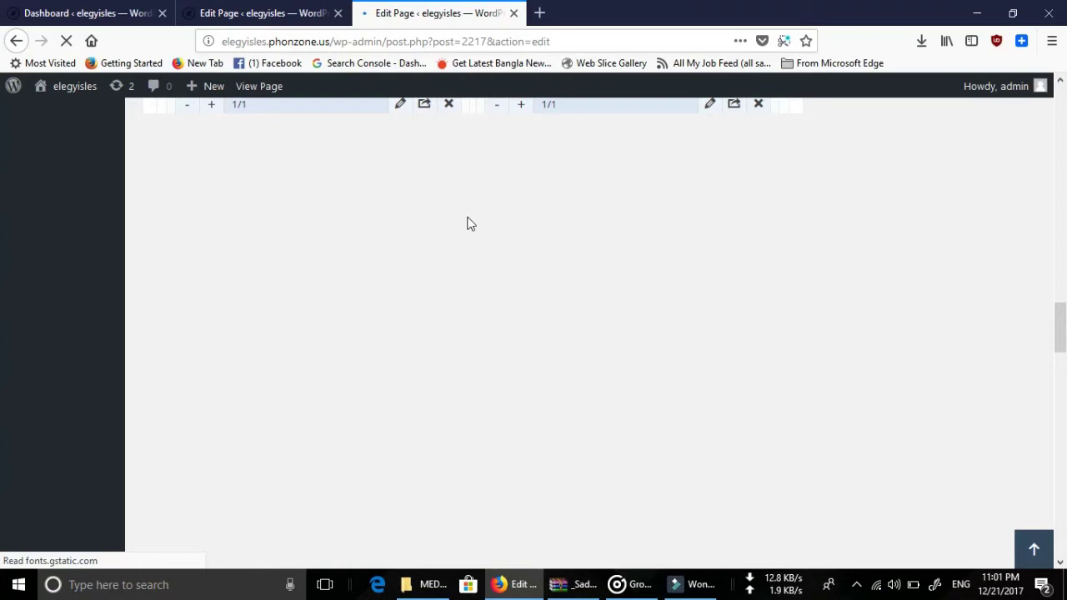
scroll(467, 223, down, 15)
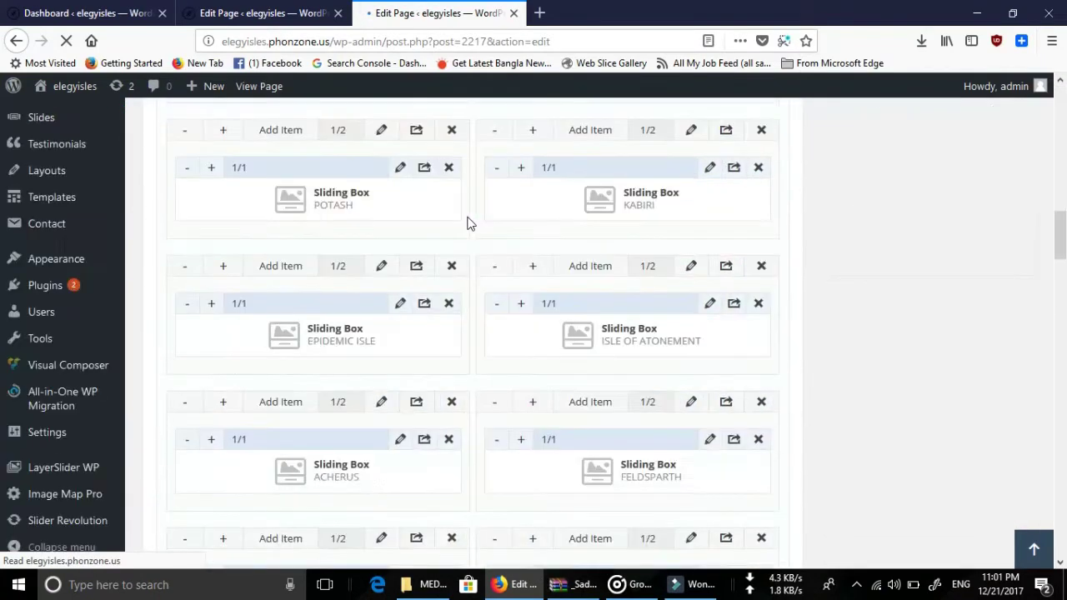
scroll(467, 223, up, 10)
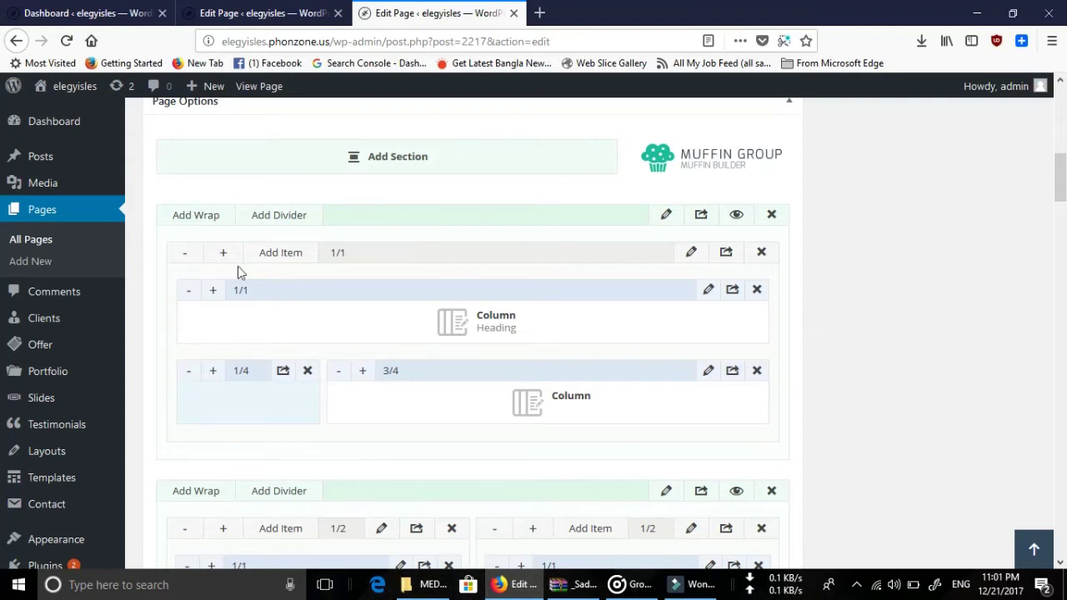
scroll(572, 321, up, 5)
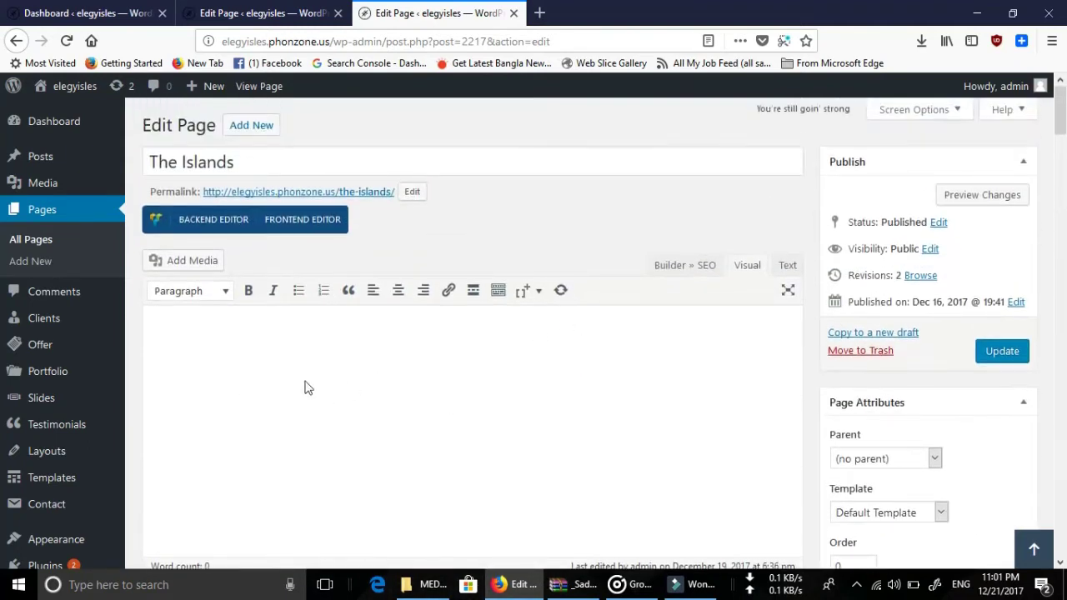
scroll(215, 383, down, 2)
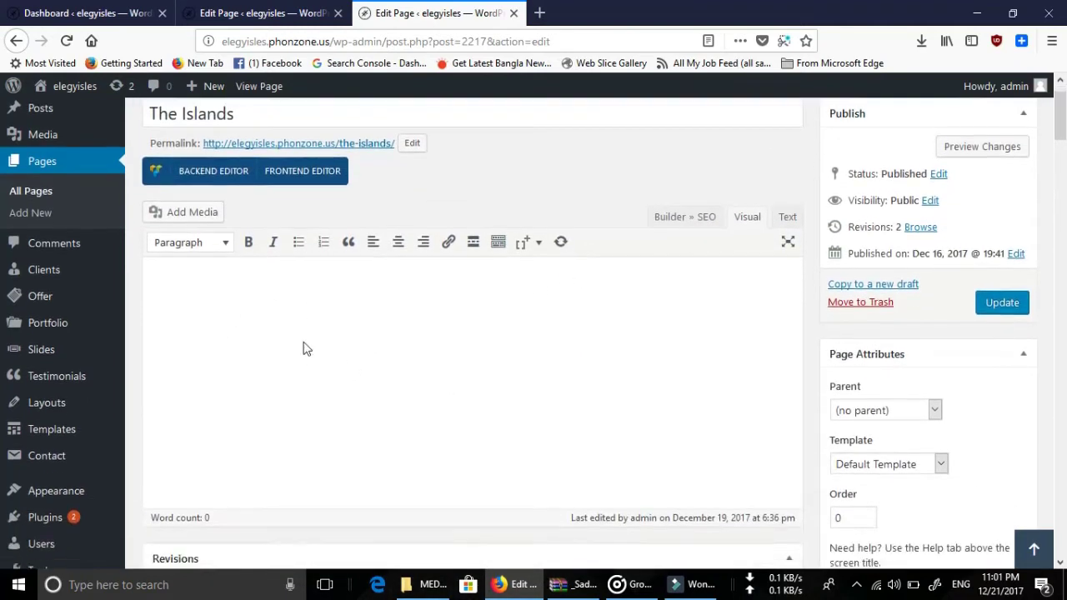
scroll(448, 317, down, 10)
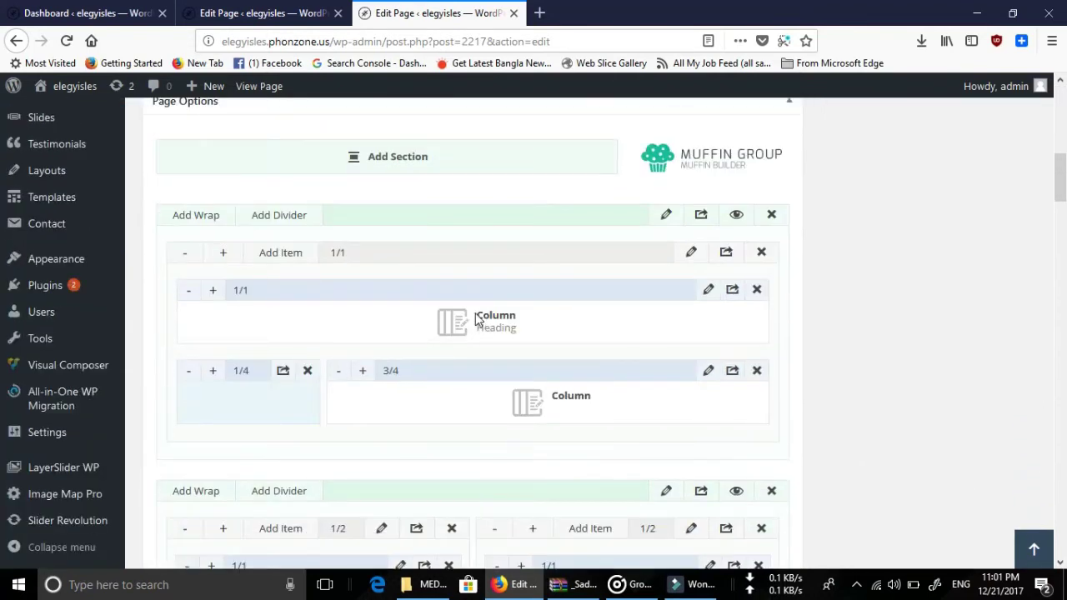
scroll(475, 315, down, 8)
scroll(474, 315, up, 6)
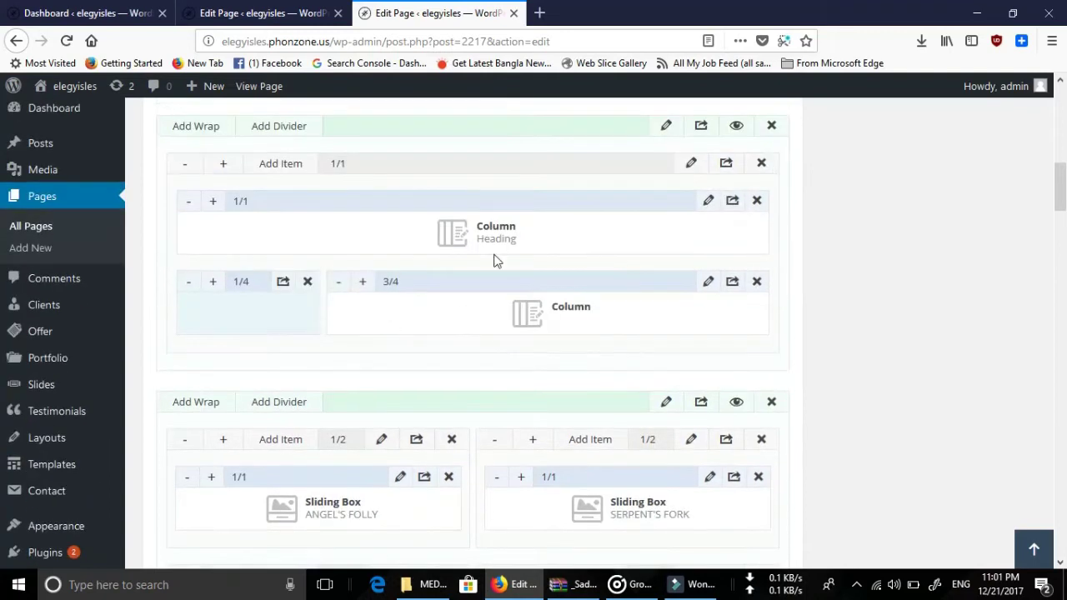
scroll(473, 253, down, 10)
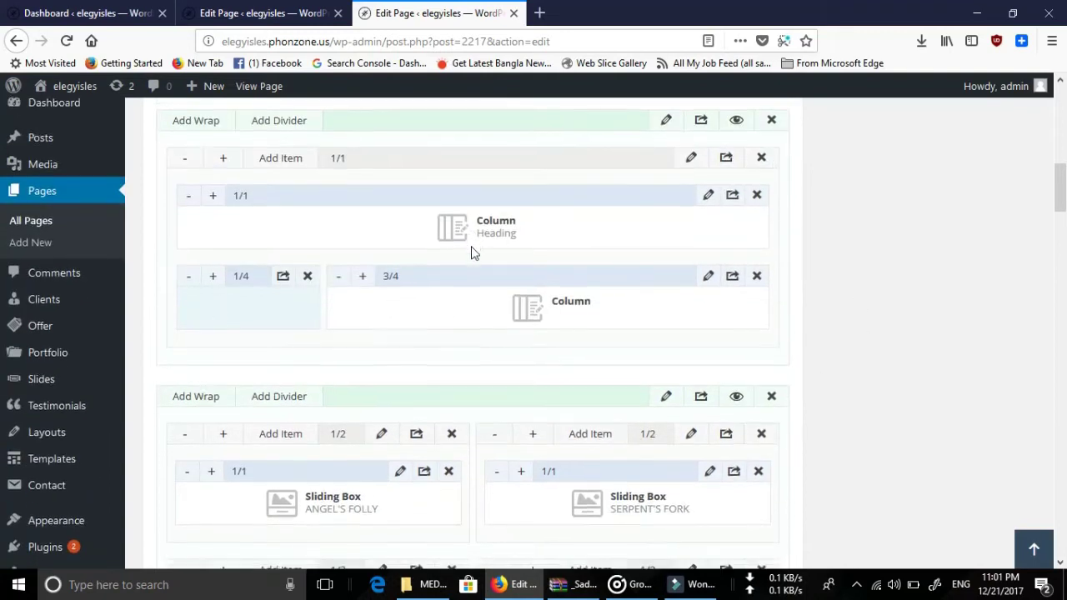
scroll(472, 253, down, 10)
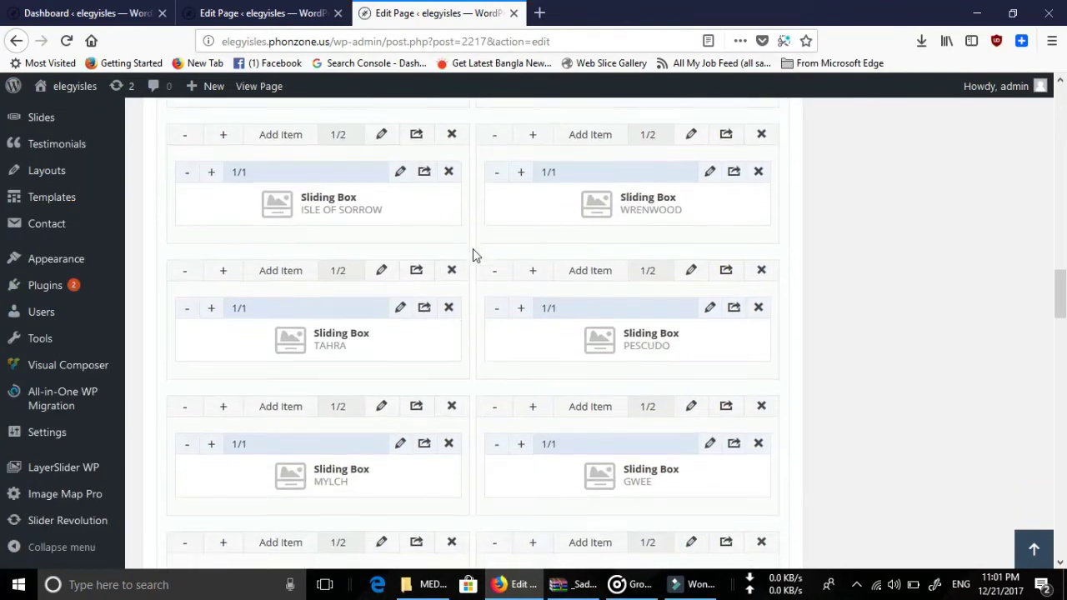
scroll(486, 252, up, 2)
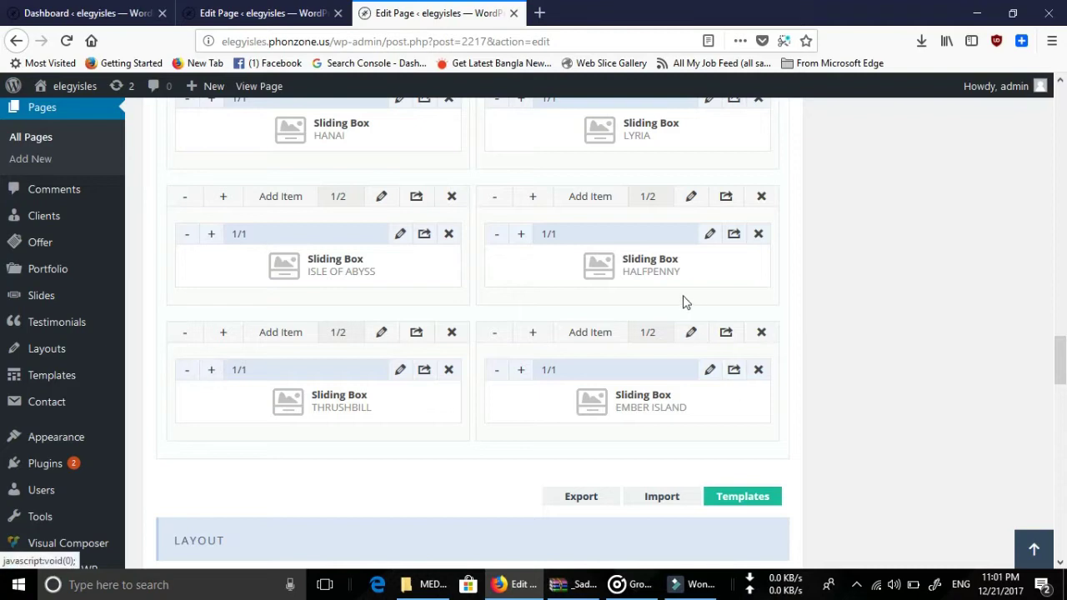
Glance at the Home page editor, then return to the Thrushbill / Ember Island row.
click(233, 12)
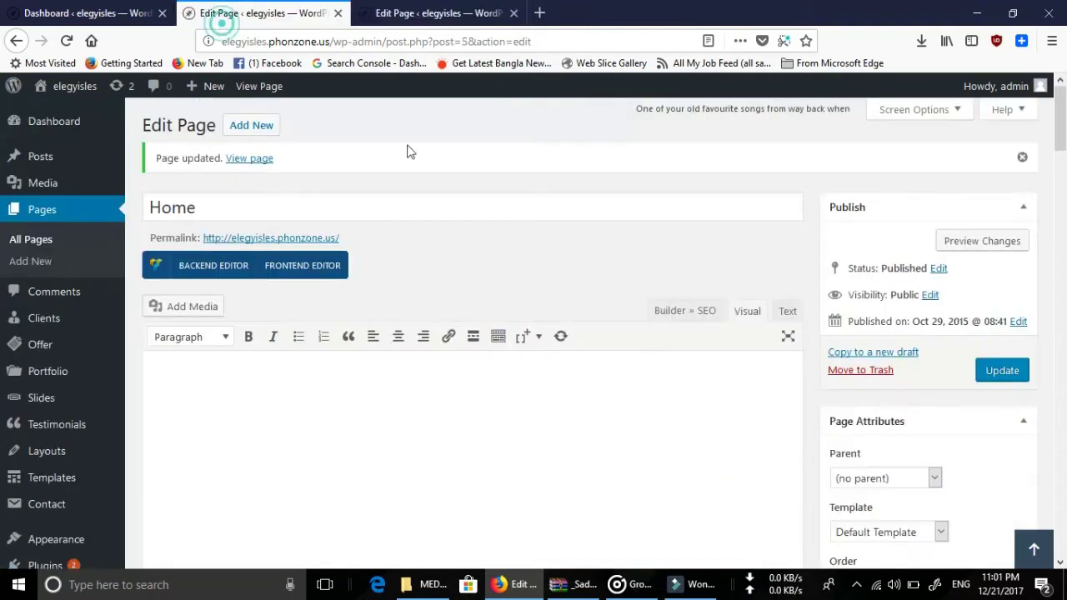
click(368, 8)
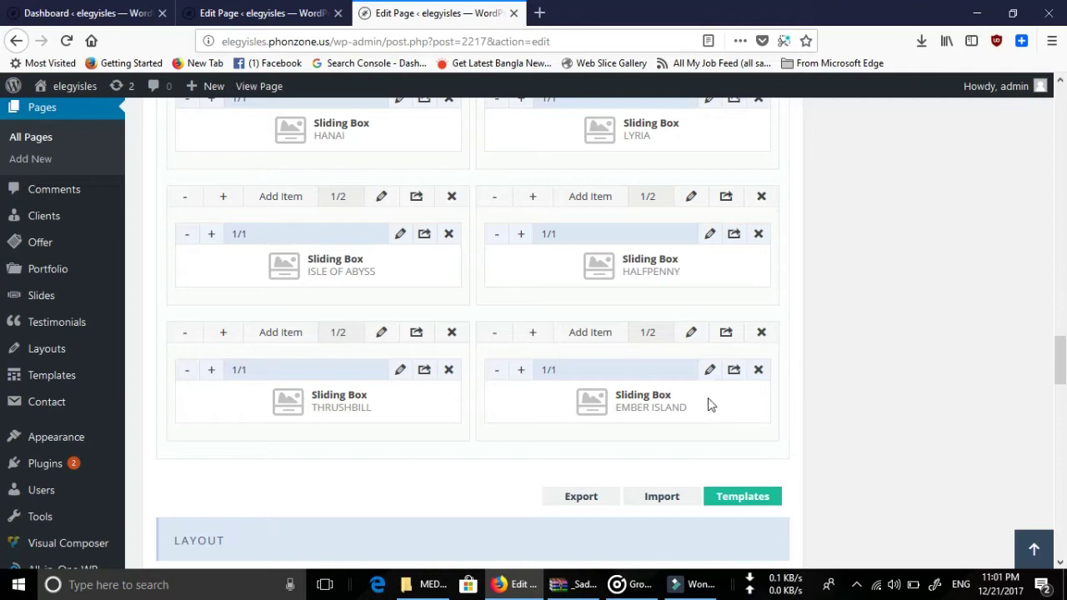
scroll(709, 405, down, 2)
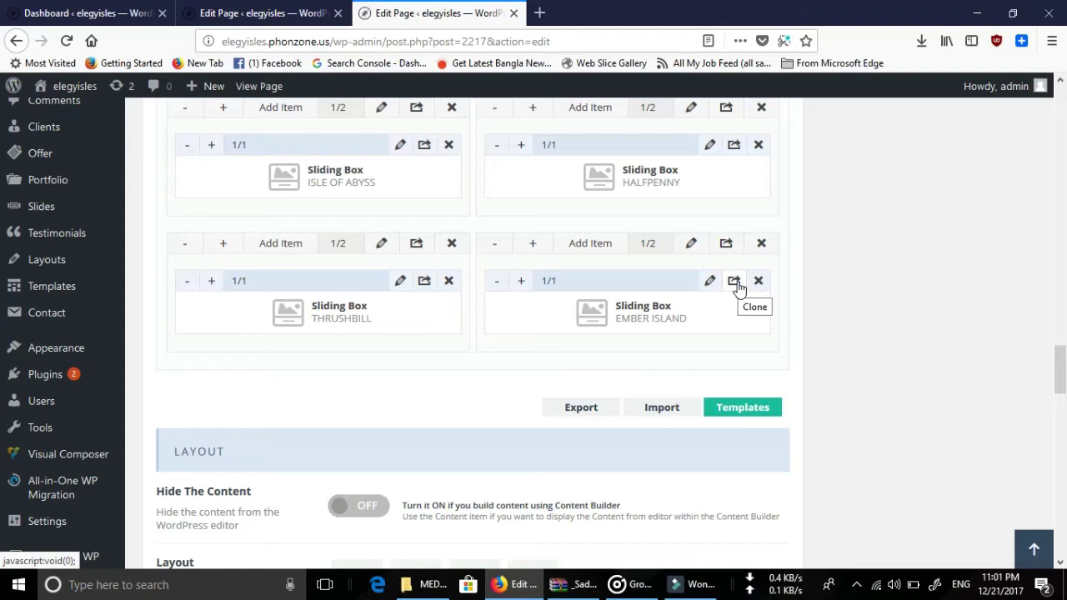
Clone the Ember Island sliding box, then delete the extra copy.
click(733, 284)
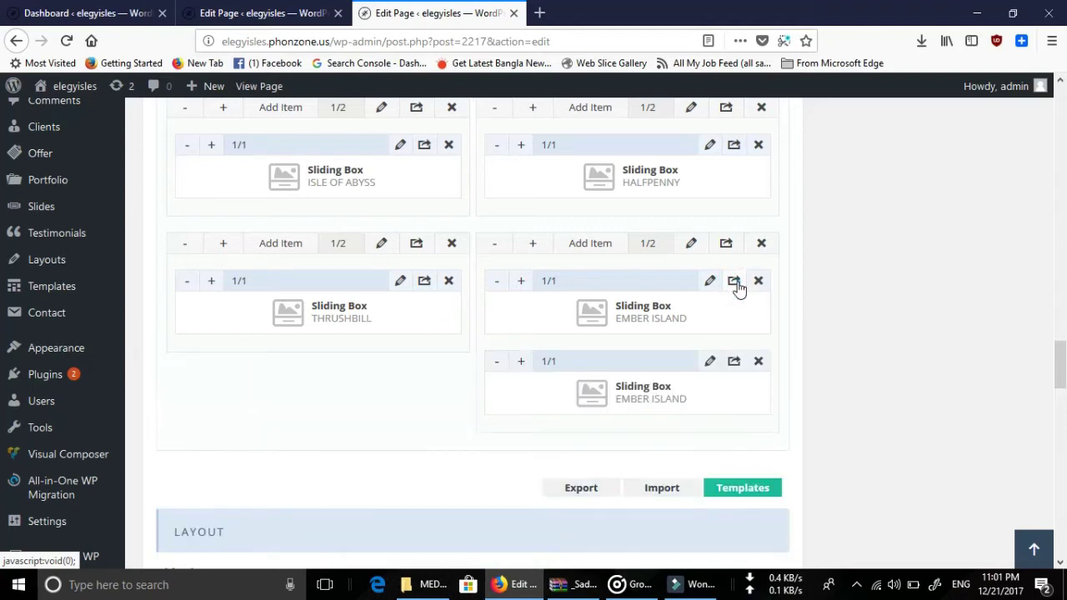
click(757, 361)
click(532, 290)
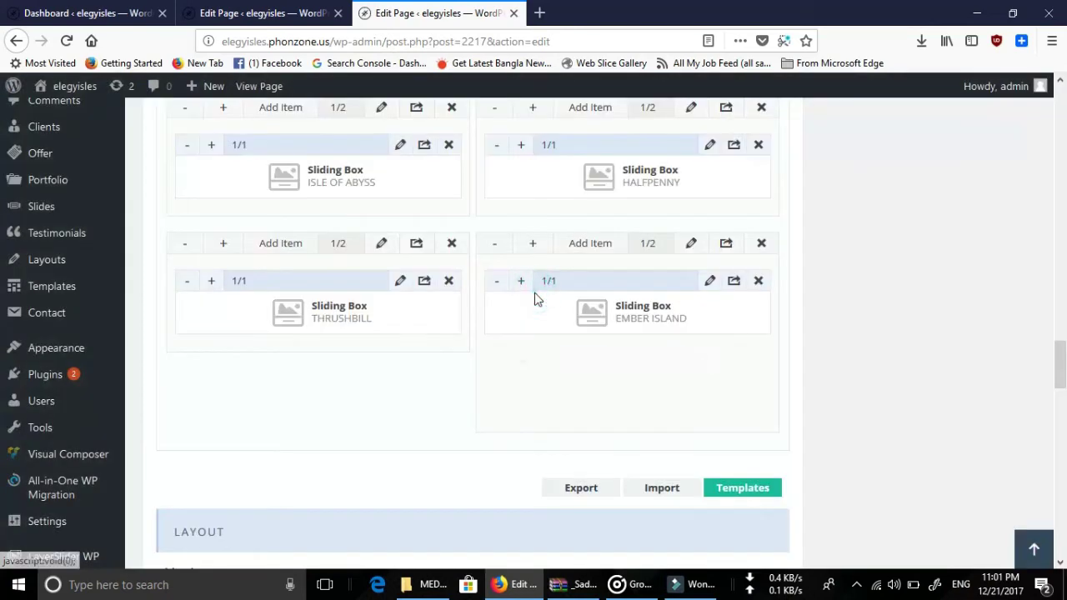
Add two Ember Island sliding box copies as a new row below Thrushbill.
click(725, 247)
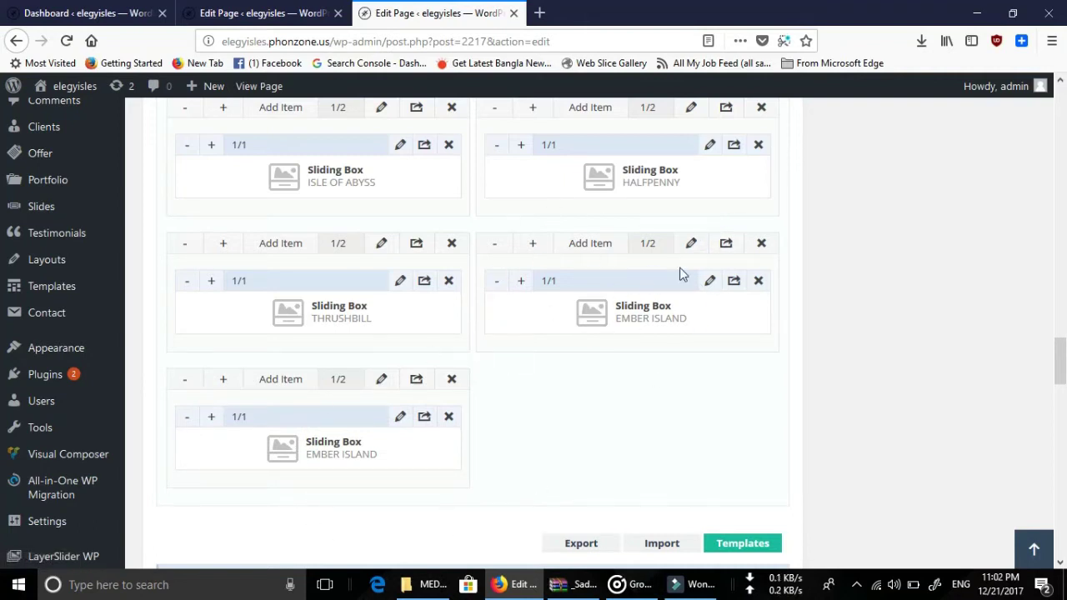
click(417, 382)
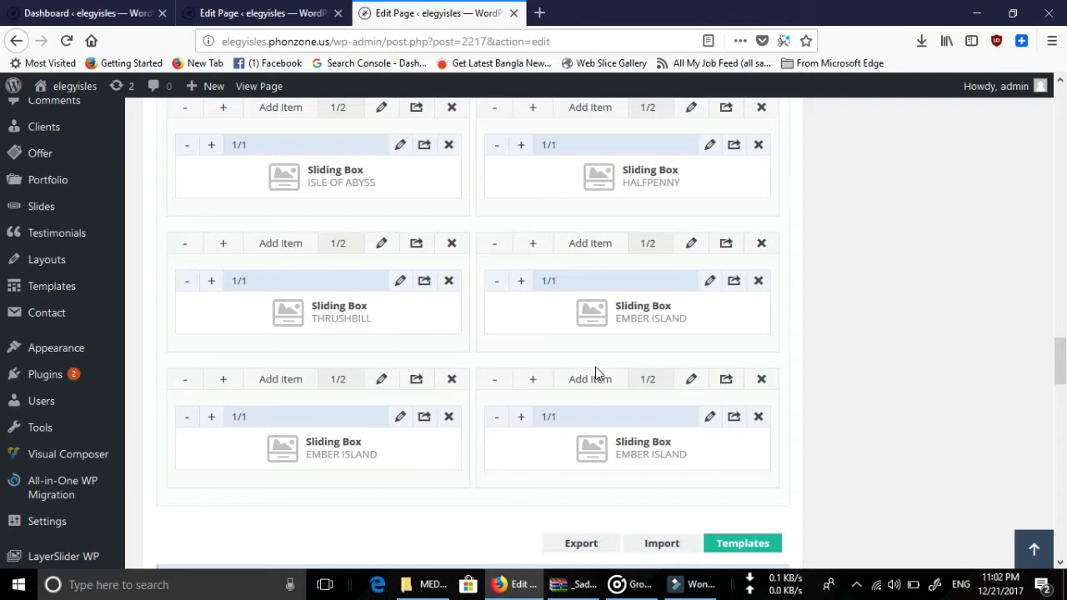
scroll(595, 372, up, 10)
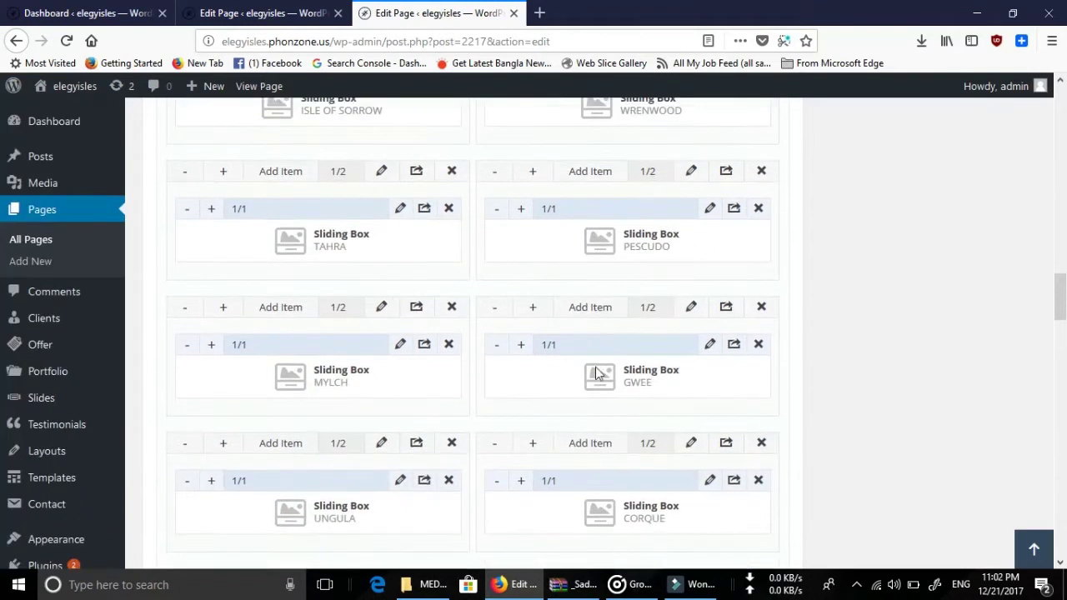
scroll(597, 374, up, 4)
scroll(574, 431, down, 15)
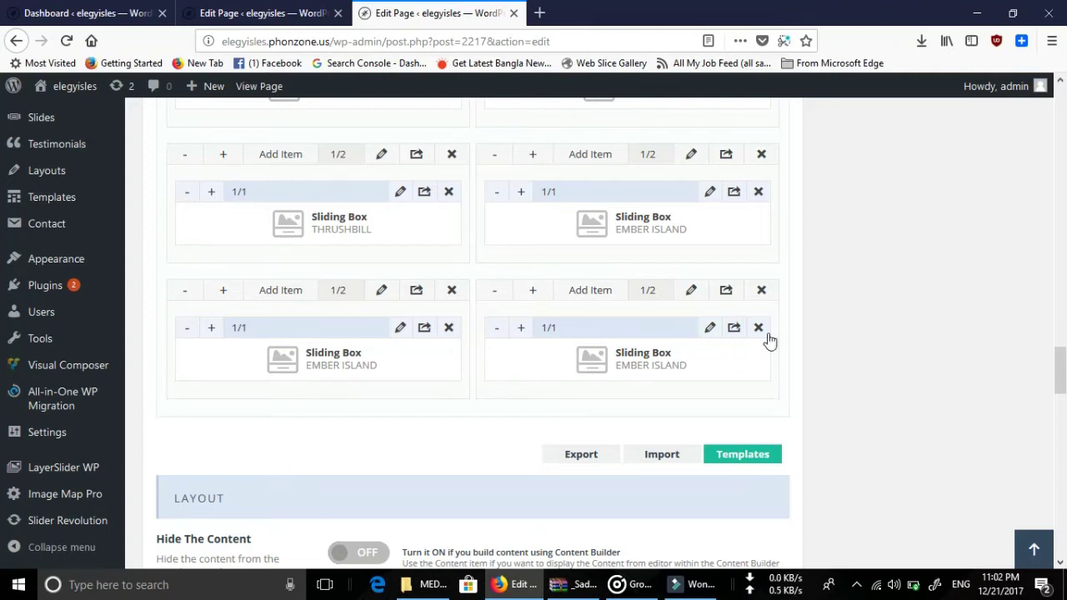
scroll(876, 322, up, 15)
scroll(880, 322, up, 5)
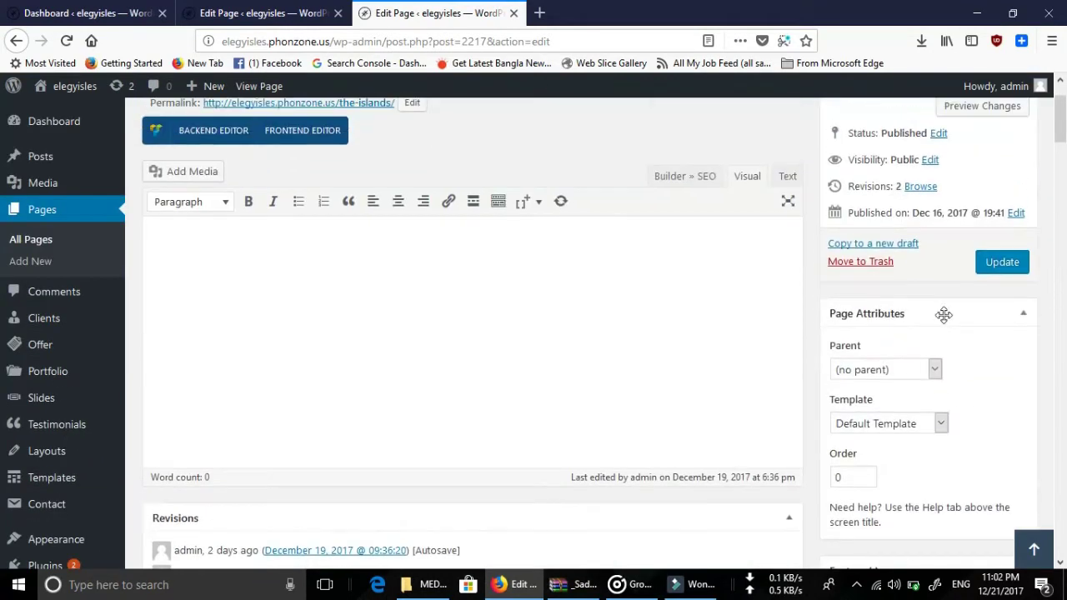
click(1003, 263)
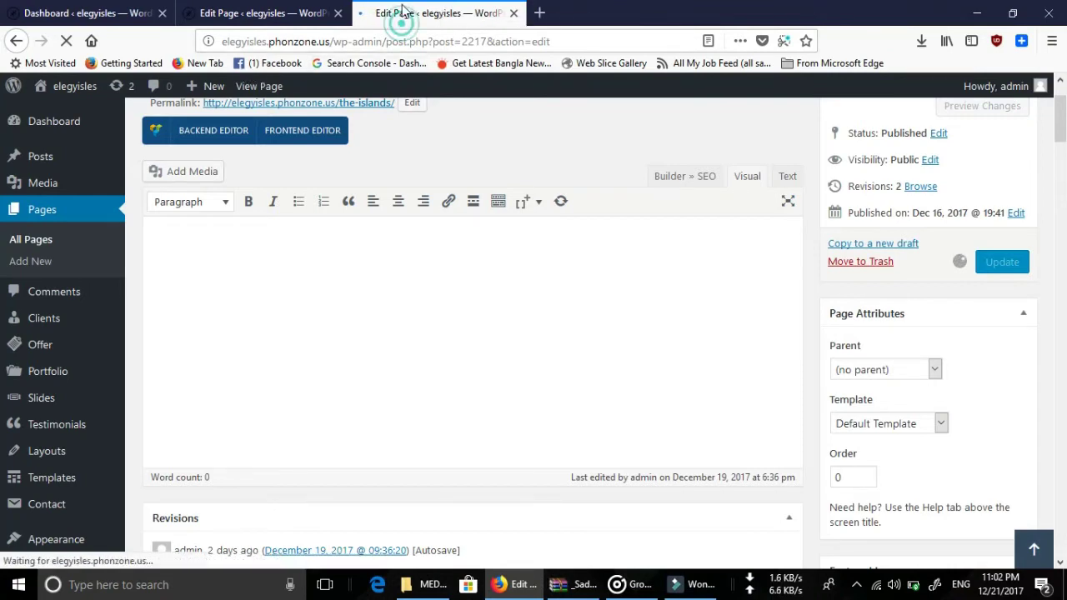
click(282, 8)
click(428, 12)
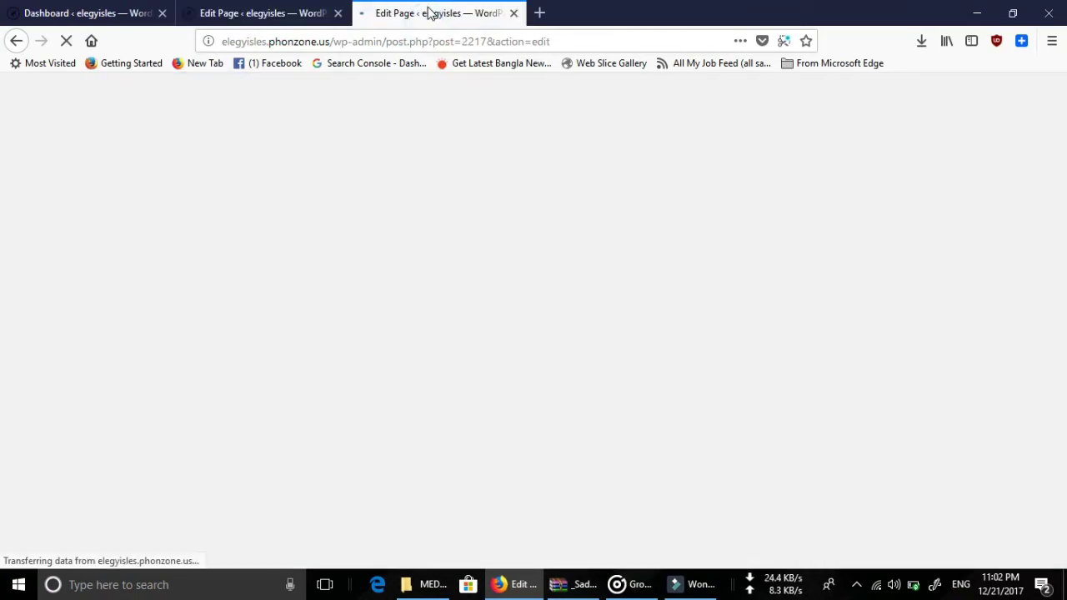
right_click(260, 87)
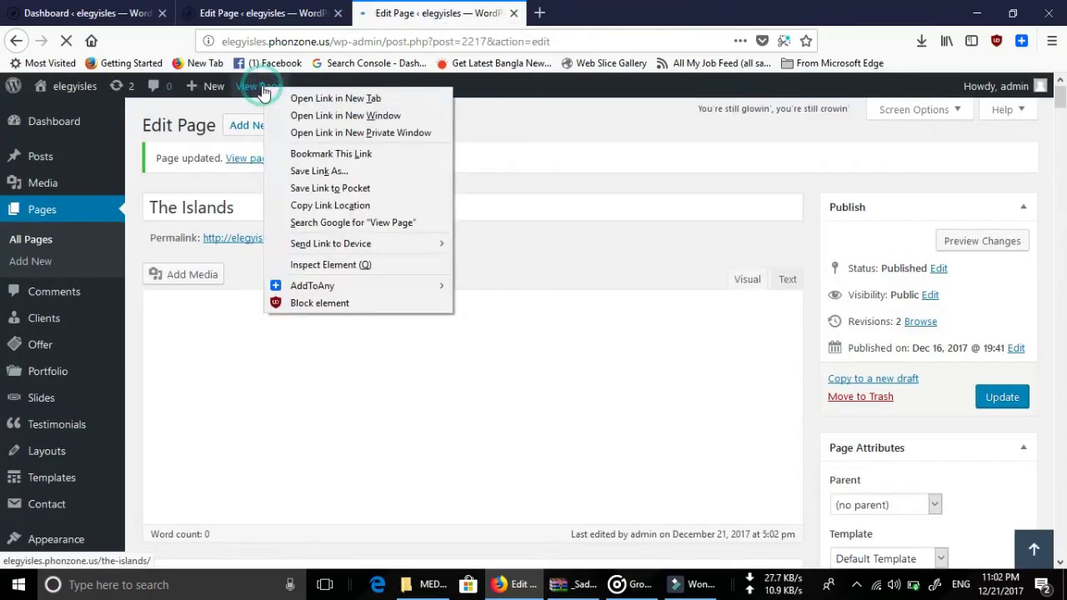
click(335, 98)
click(587, 13)
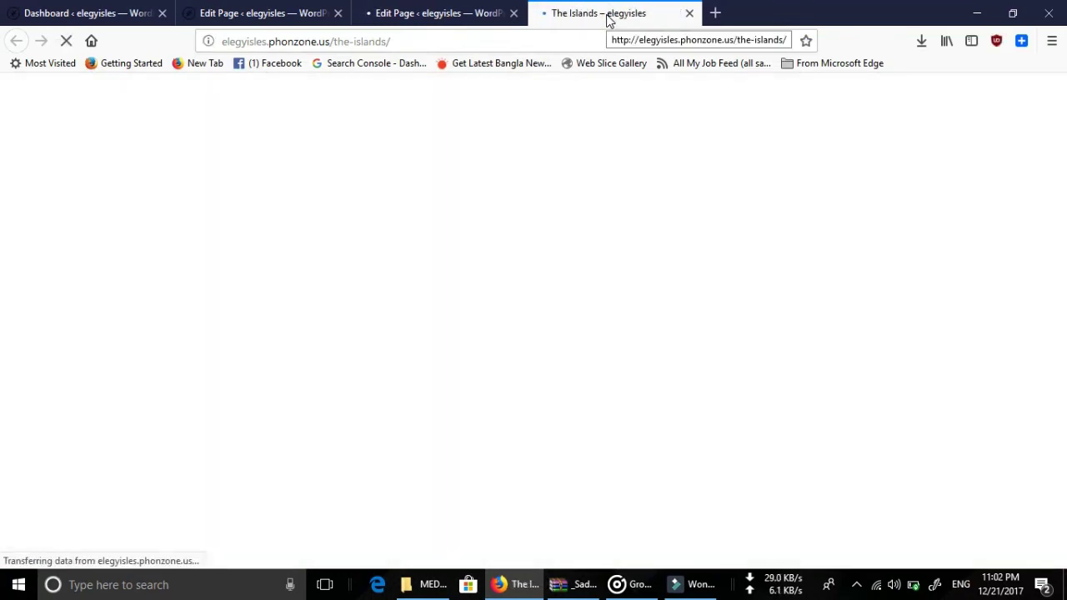
scroll(596, 304, down, 10)
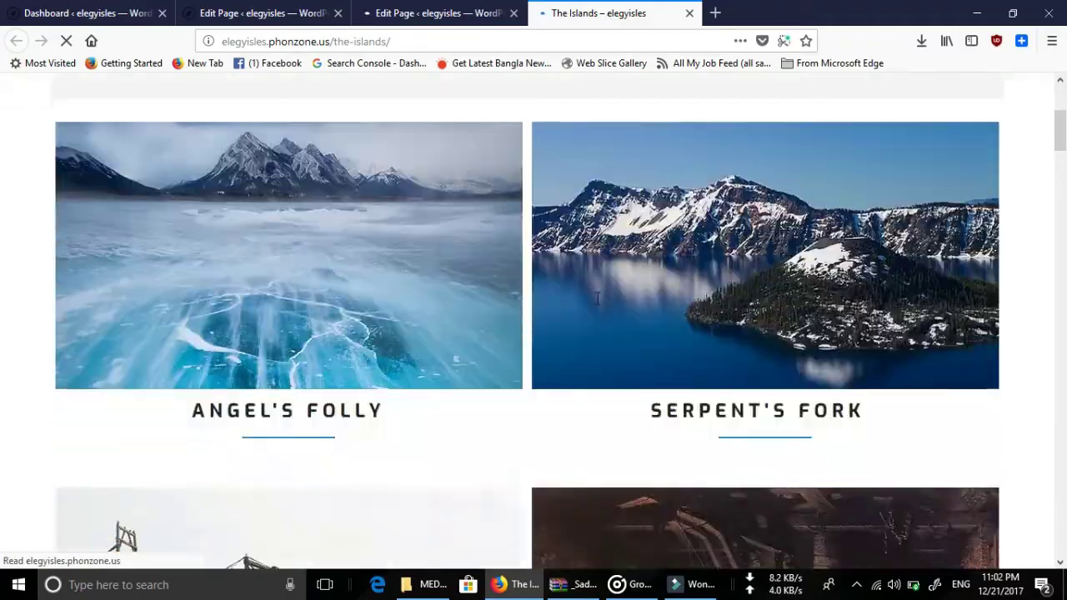
scroll(596, 297, down, 5)
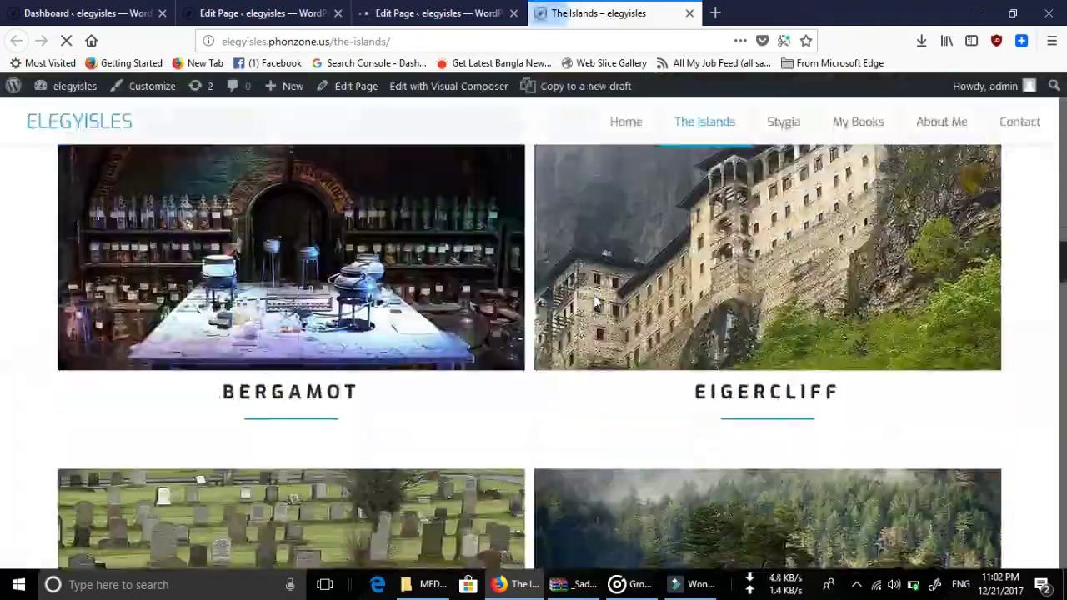
scroll(593, 295, down, 15)
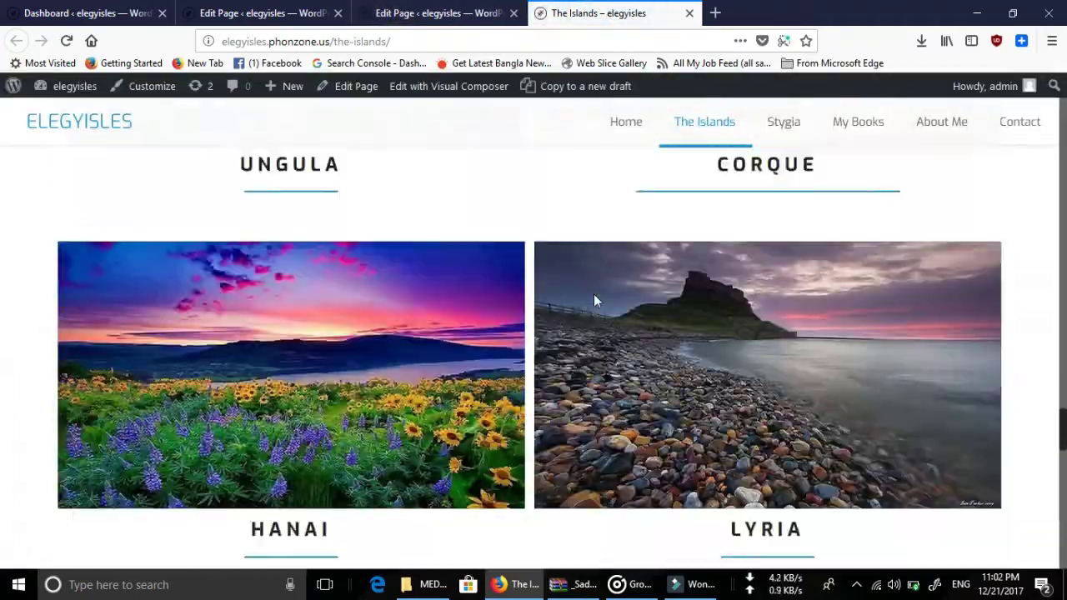
scroll(593, 298, down, 5)
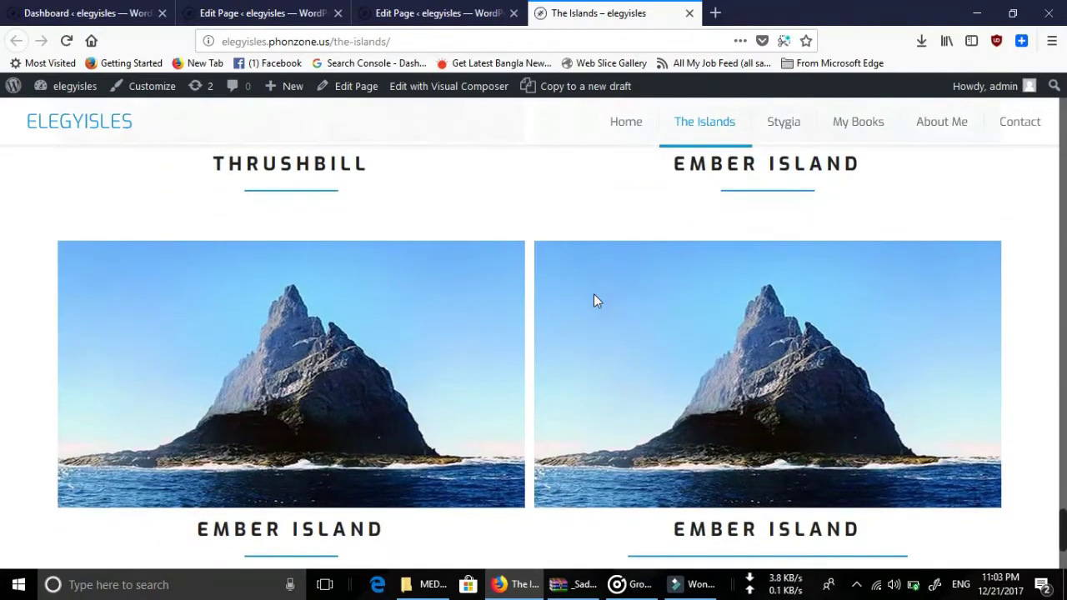
scroll(753, 271, down, 3)
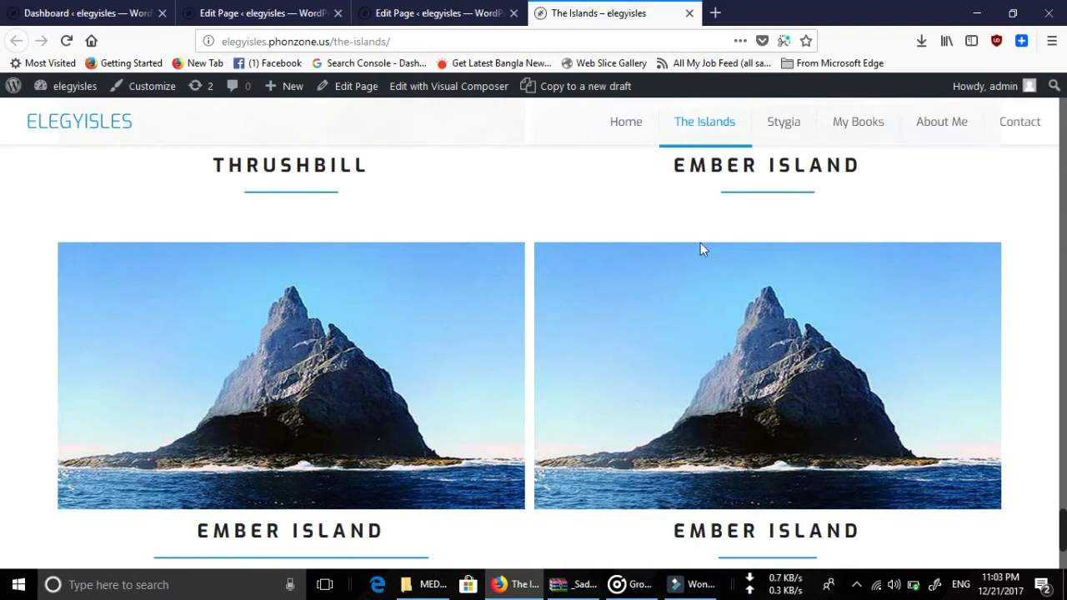
scroll(825, 421, down, 2)
scroll(833, 404, down, 1)
scroll(589, 356, up, 2)
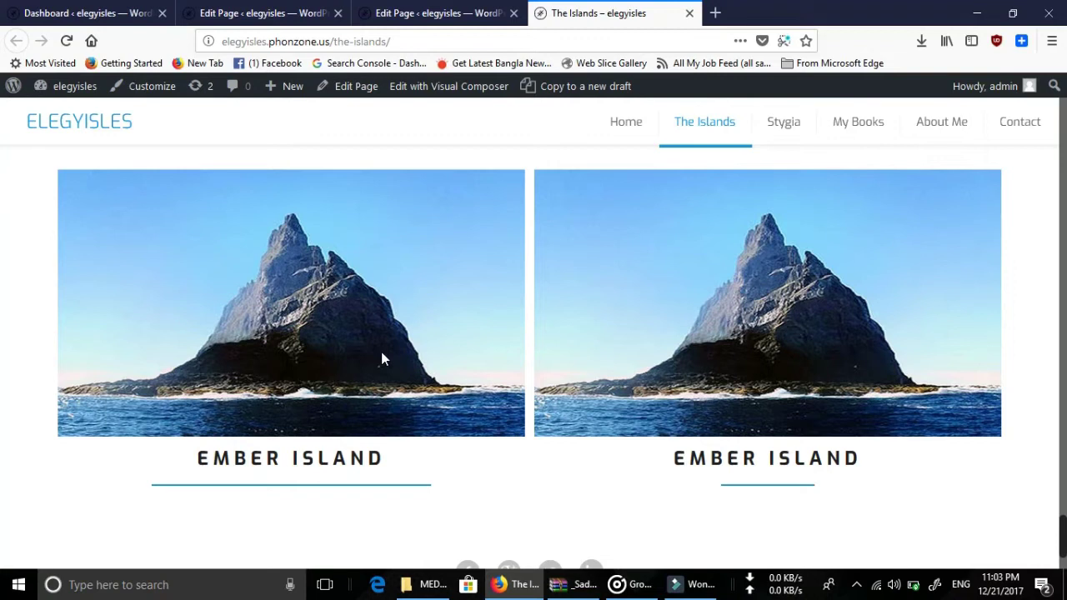
Return to The Islands editor at the Sliding Box rows above Export/Import/Templates.
click(436, 13)
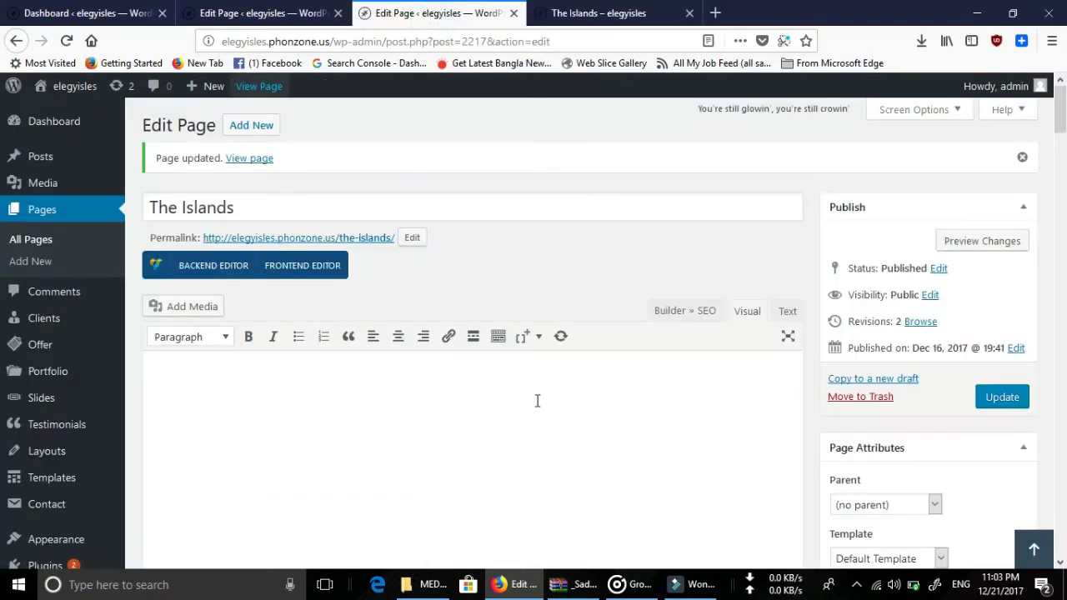
scroll(542, 417, down, 3)
scroll(542, 417, down, 20)
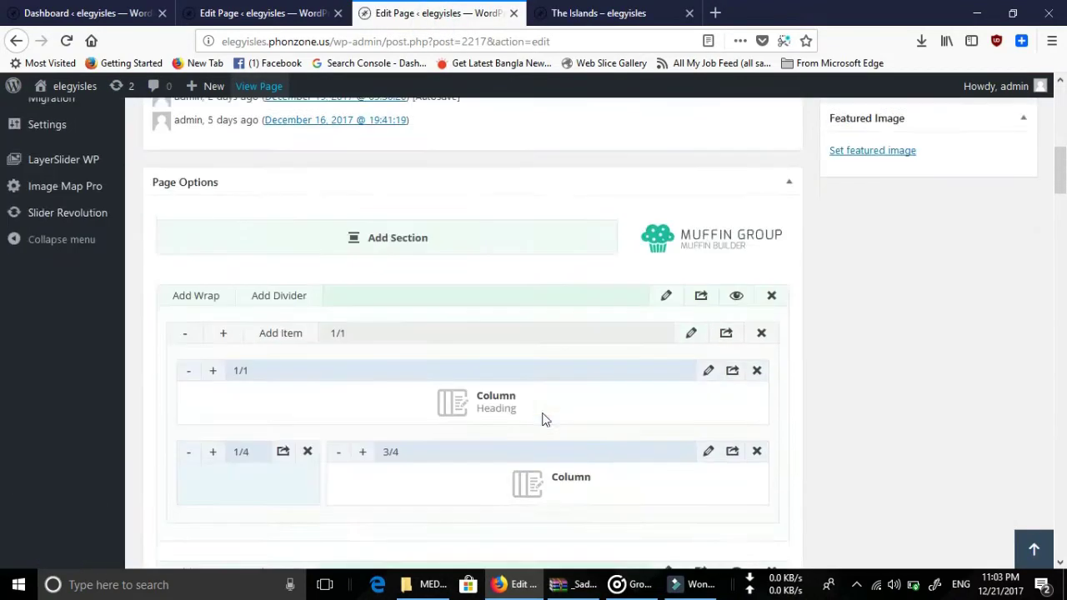
scroll(542, 417, down, 15)
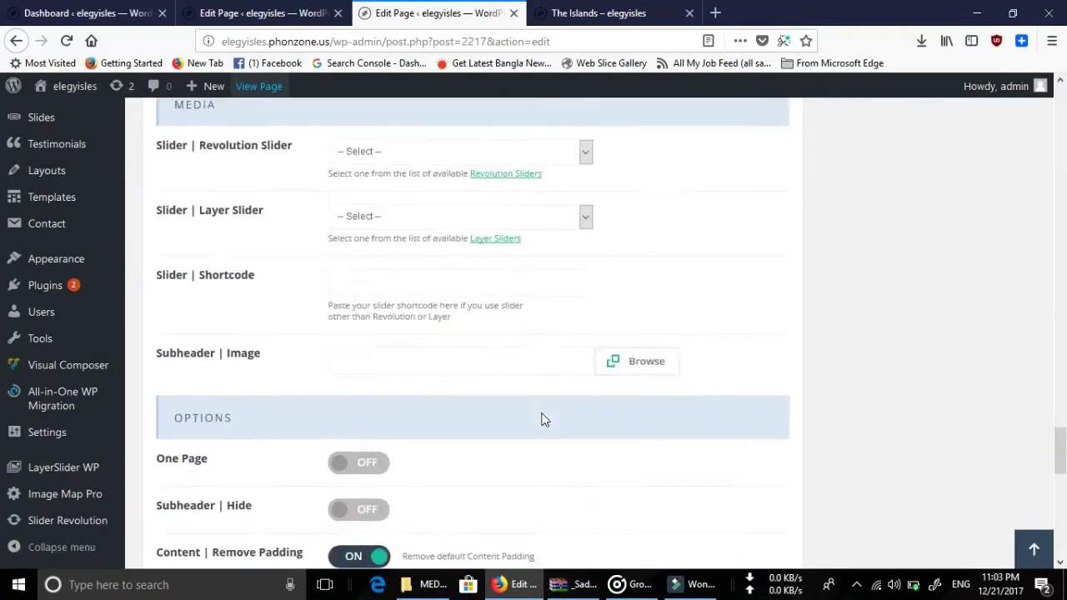
scroll(541, 412, up, 18)
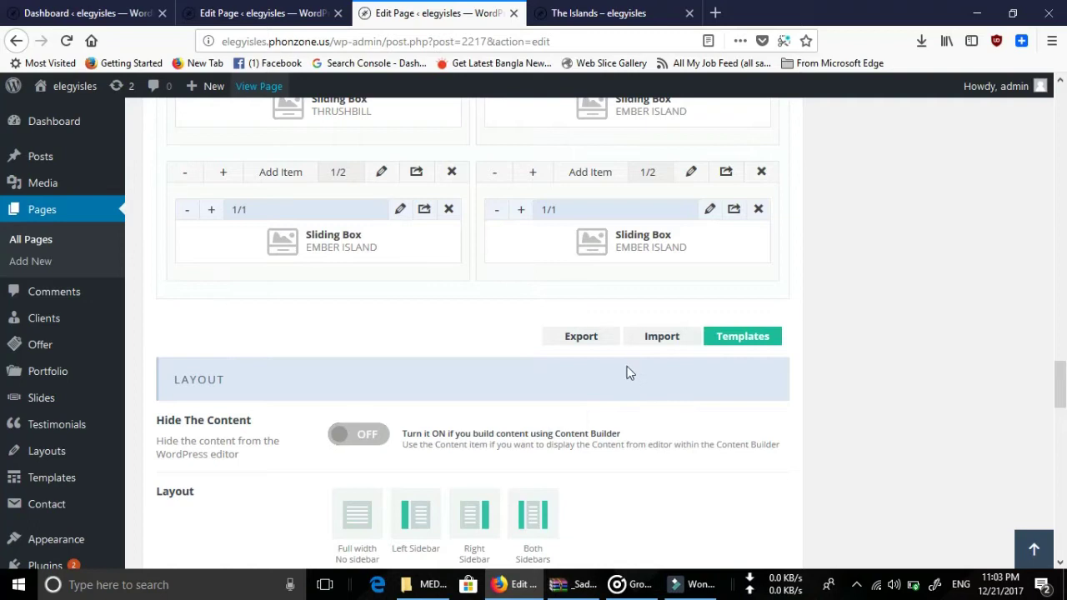
scroll(627, 372, up, 3)
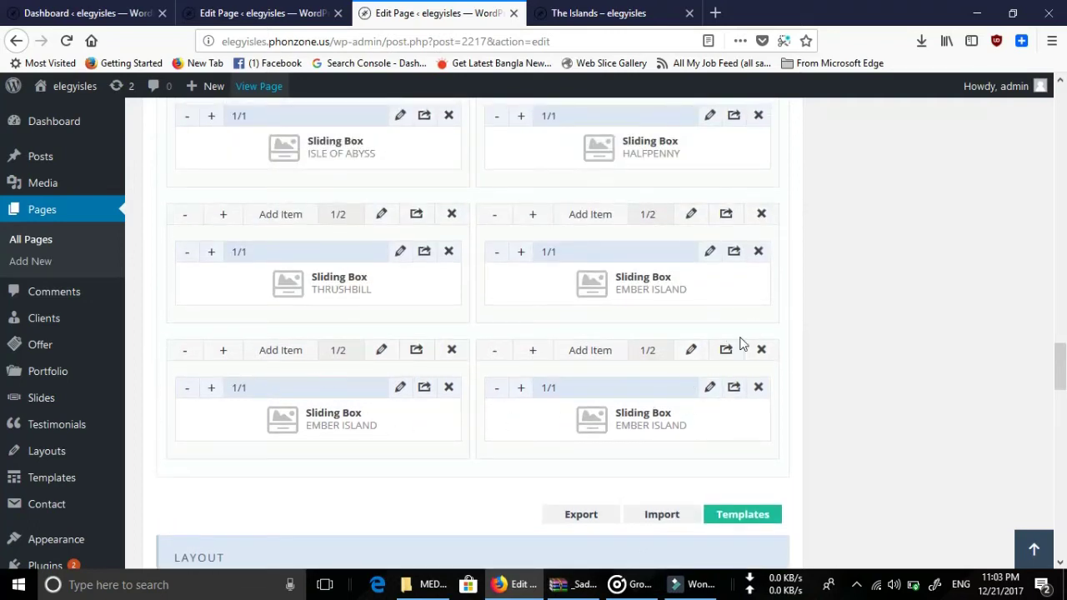
Swap the lower-left EMBER ISLAND box image for EIGERCLIFF-nw.jpg from the Media Library.
click(398, 391)
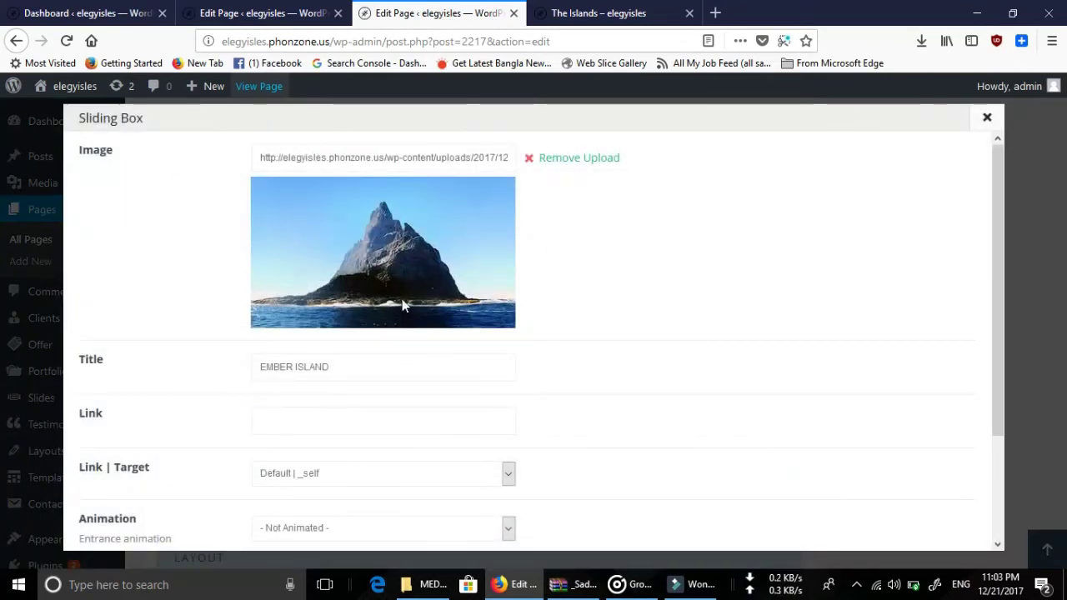
click(587, 158)
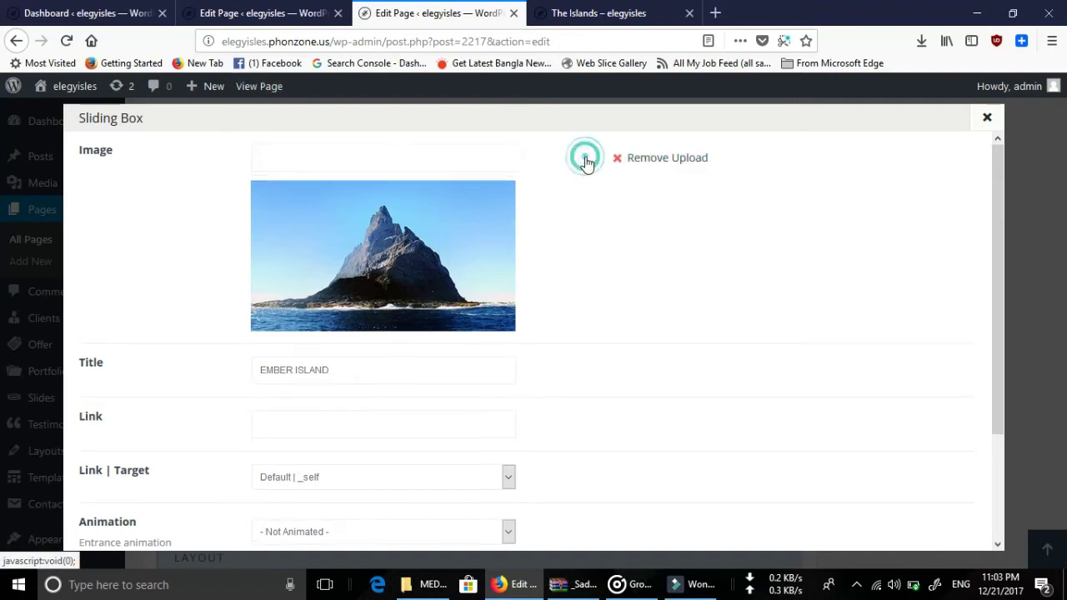
click(574, 161)
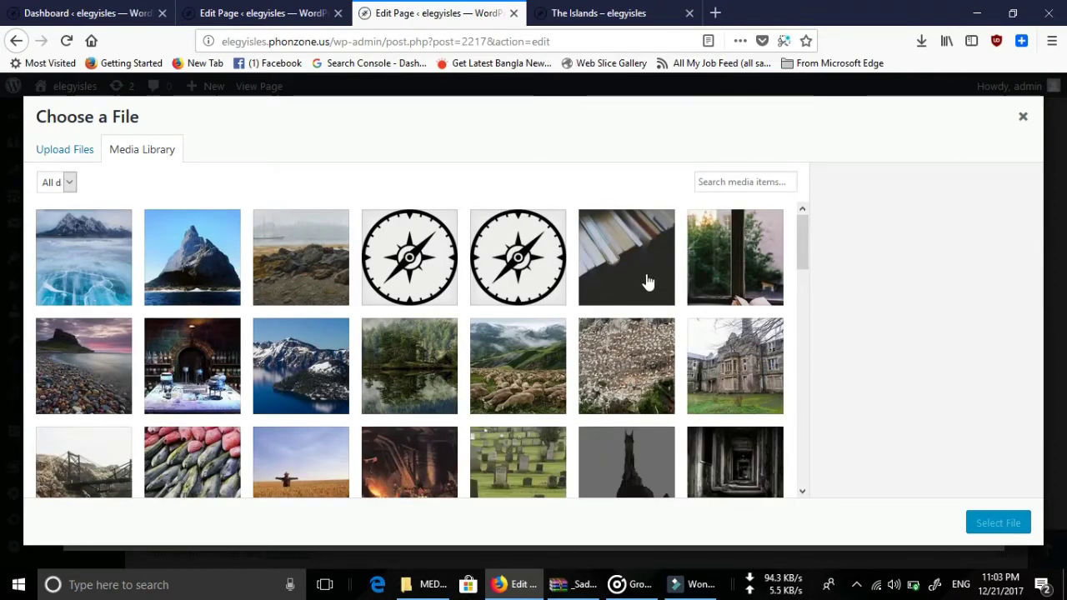
scroll(648, 282, down, 5)
scroll(400, 352, down, 5)
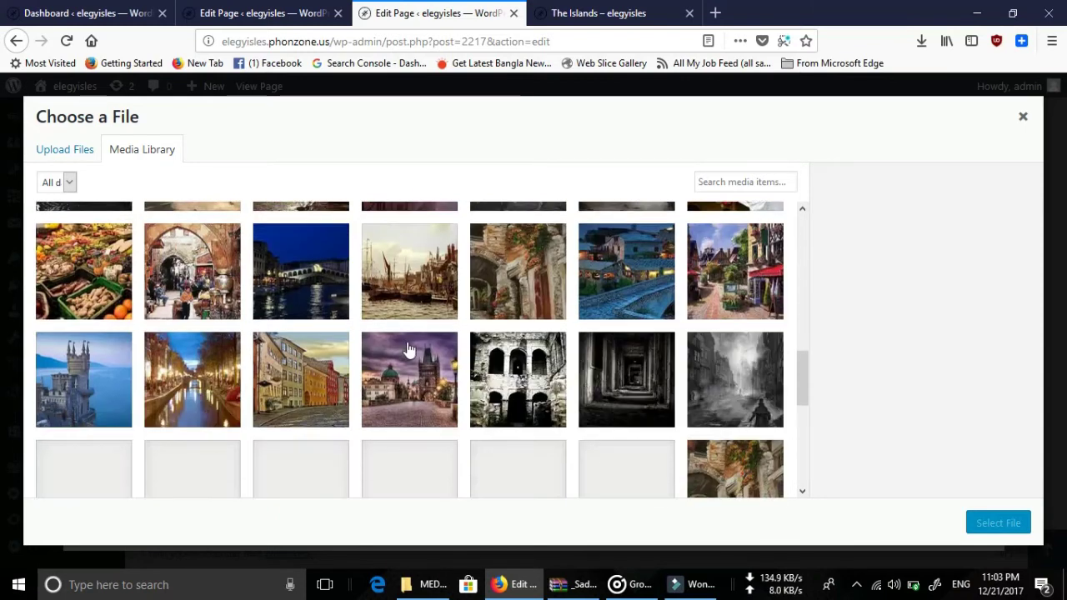
scroll(408, 350, up, 2)
scroll(519, 339, up, 3)
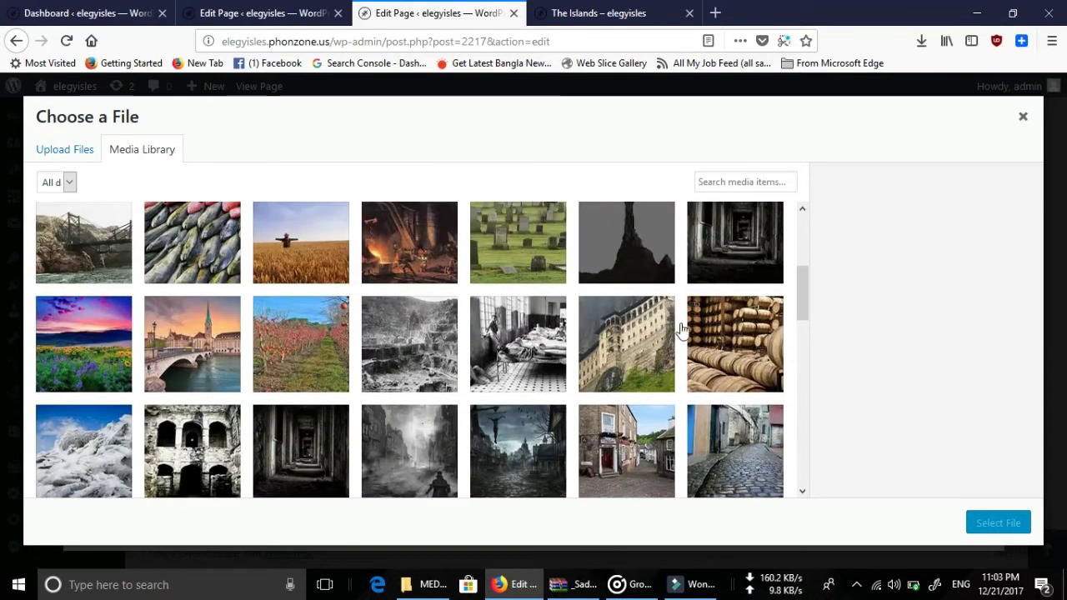
click(617, 345)
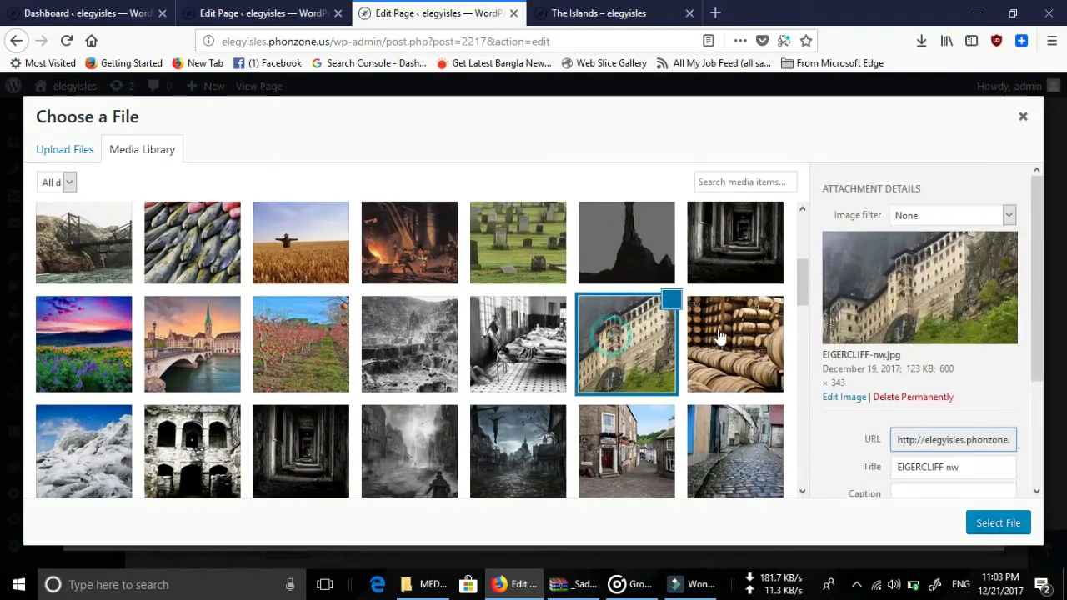
click(1000, 525)
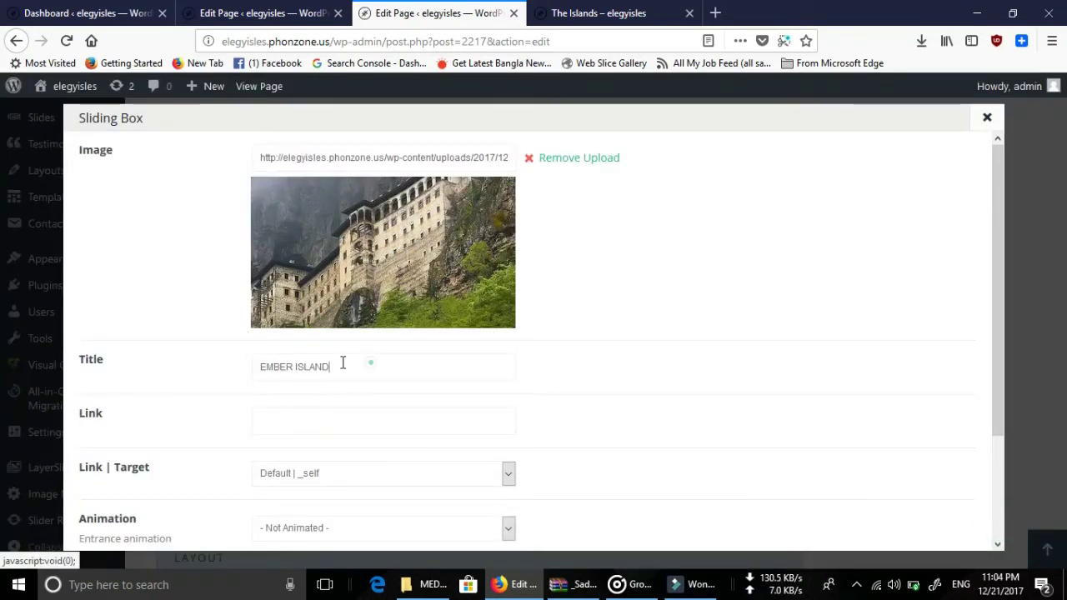
Change the monastery box title from EMBER ISLAND to 'This is new title' and save.
drag(344, 363, 219, 367)
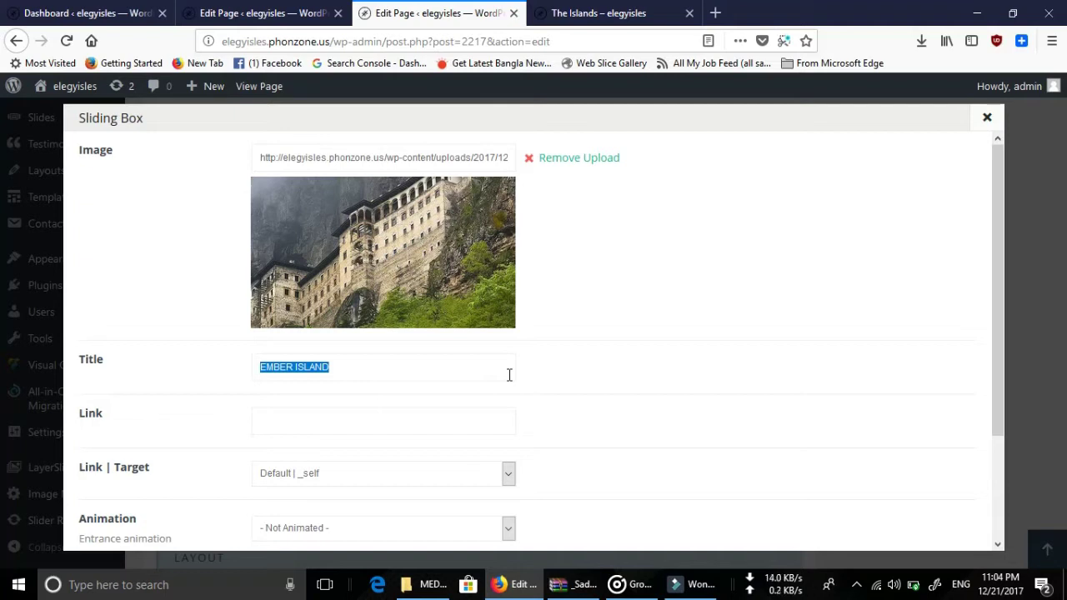
text(This is new title)
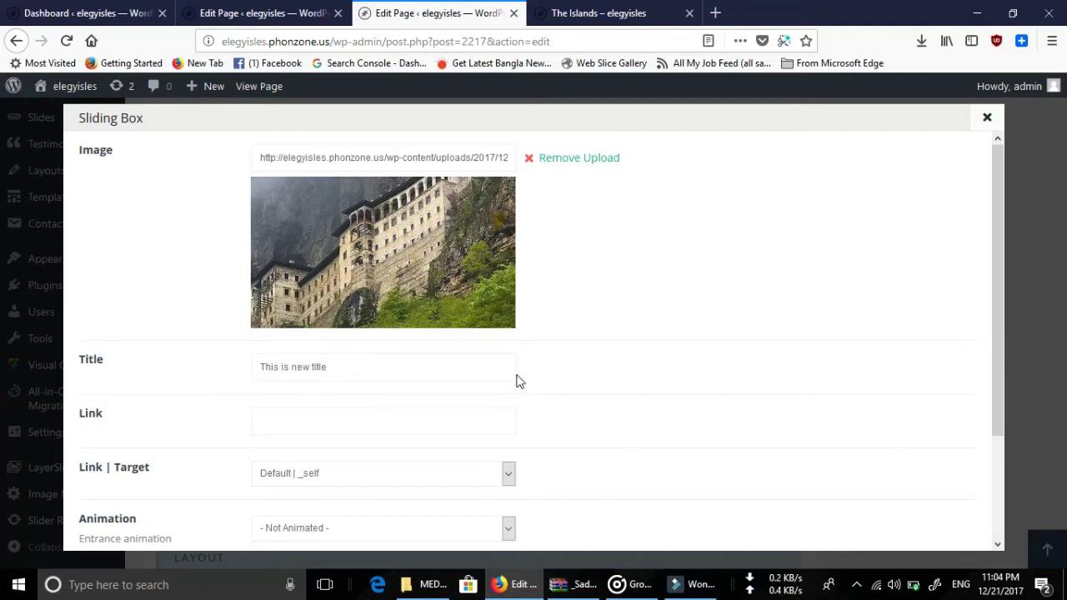
scroll(517, 381, down, 3)
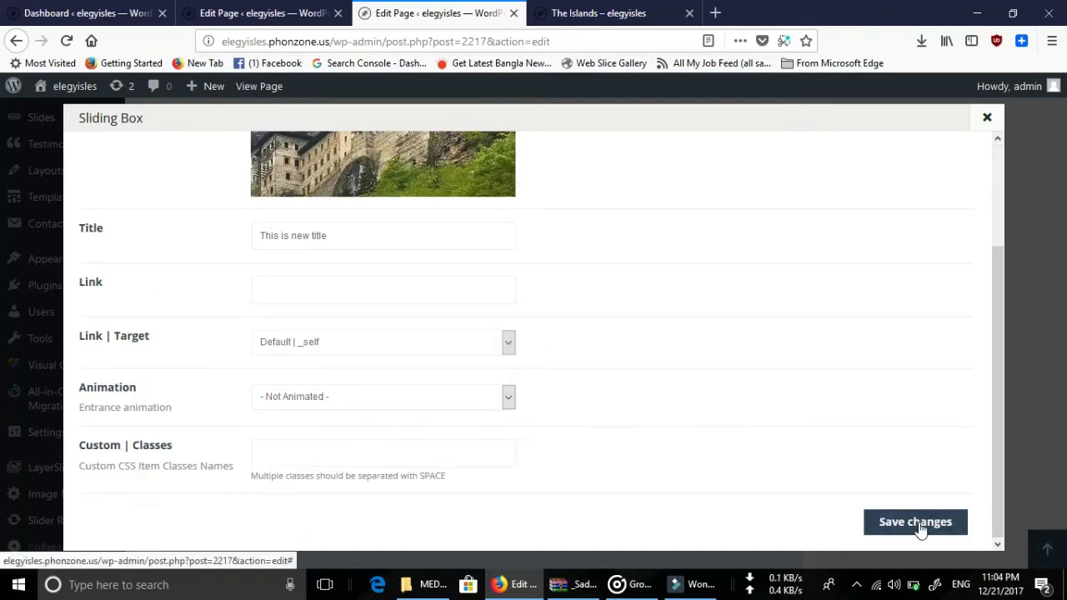
click(915, 522)
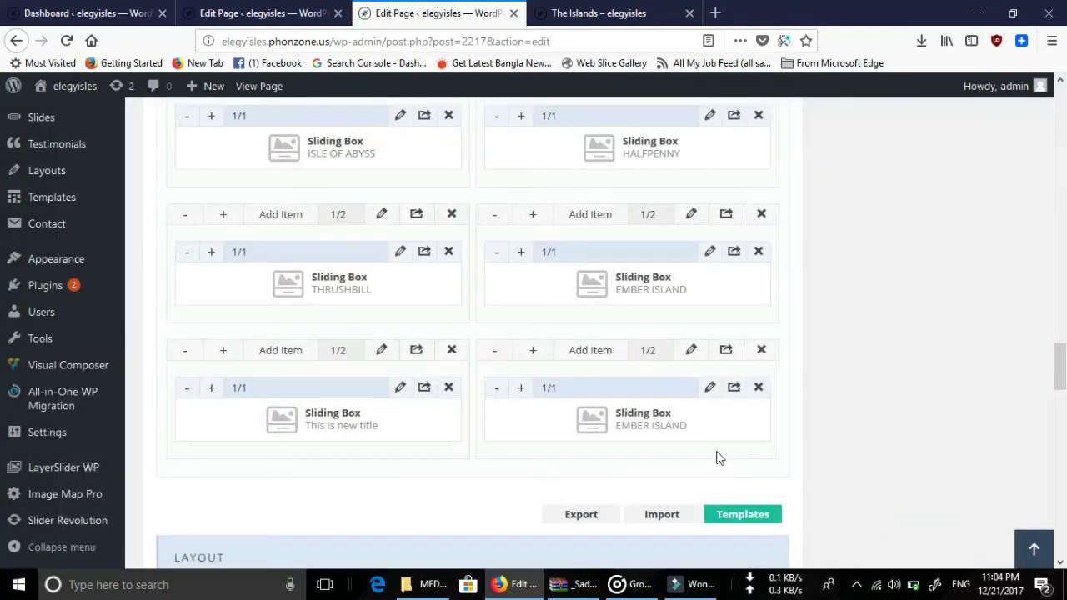
Update The Islands page and reload the live Islands page to see the retitled box.
scroll(921, 309, up, 20)
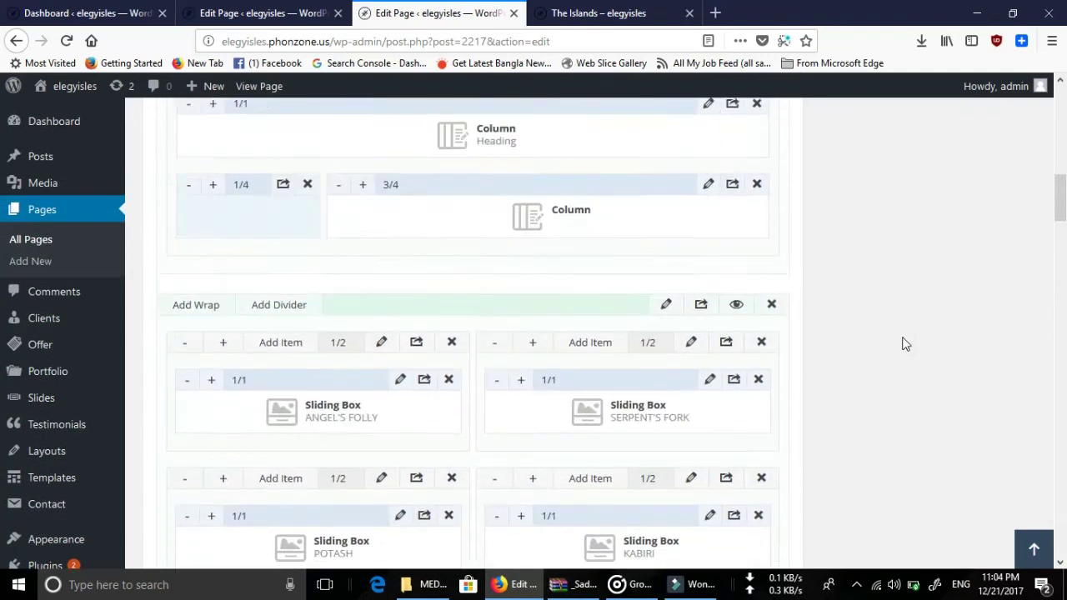
scroll(906, 344, up, 3)
click(999, 401)
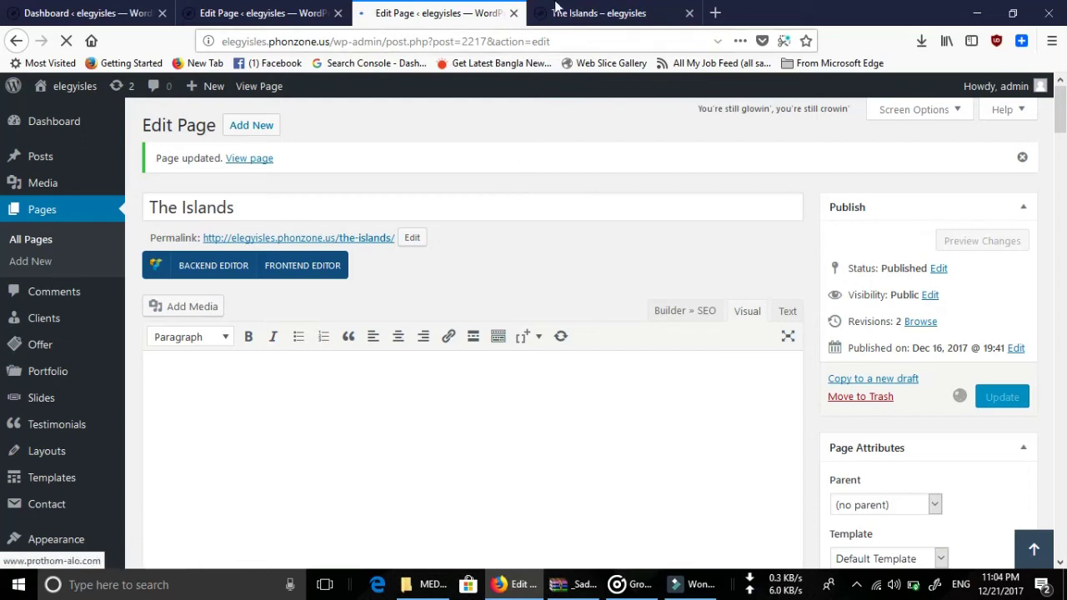
click(608, 14)
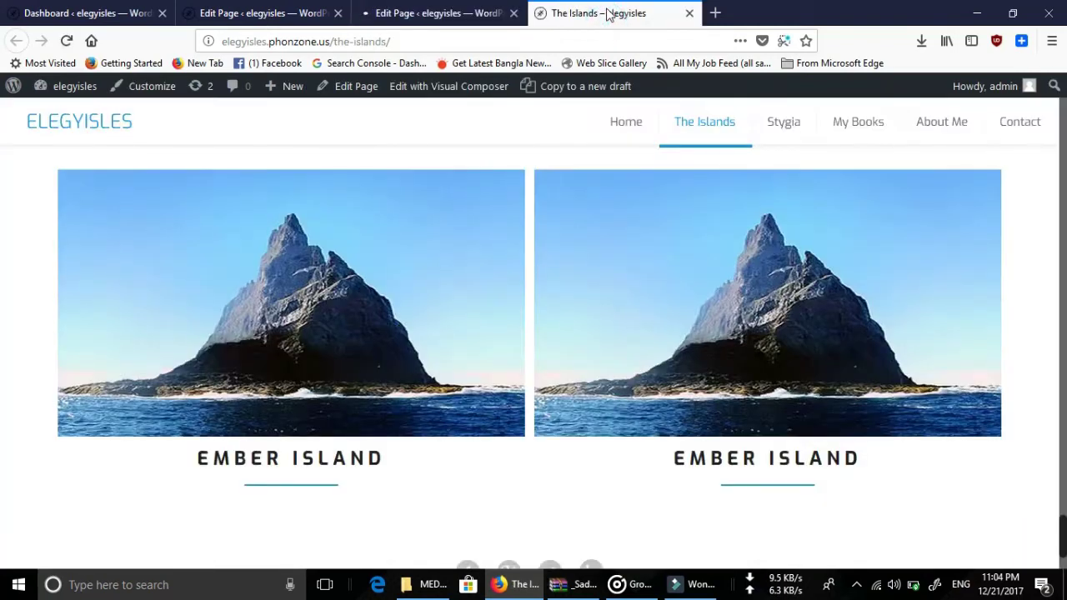
click(69, 42)
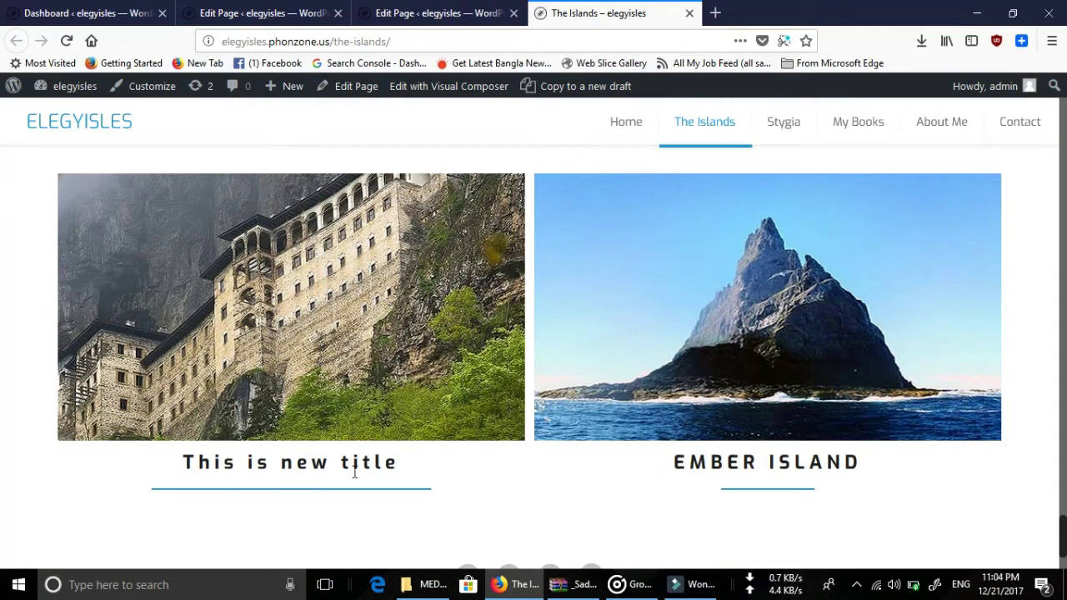
In the editor, remove the lower-right EMBER ISLAND box's image and browse the Media Library.
click(438, 12)
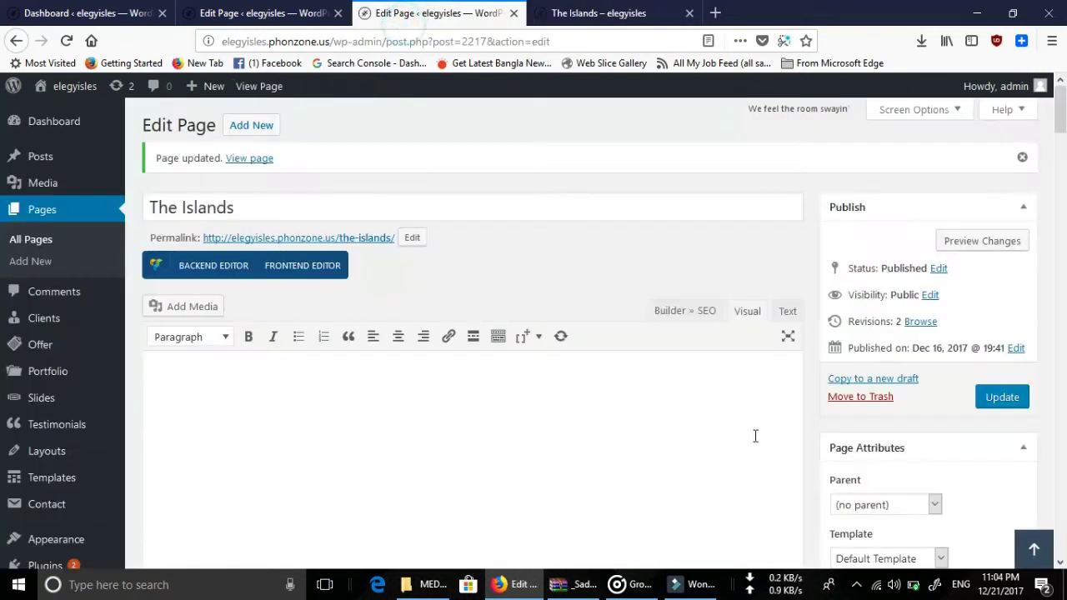
scroll(593, 472, down, 5)
scroll(594, 471, down, 15)
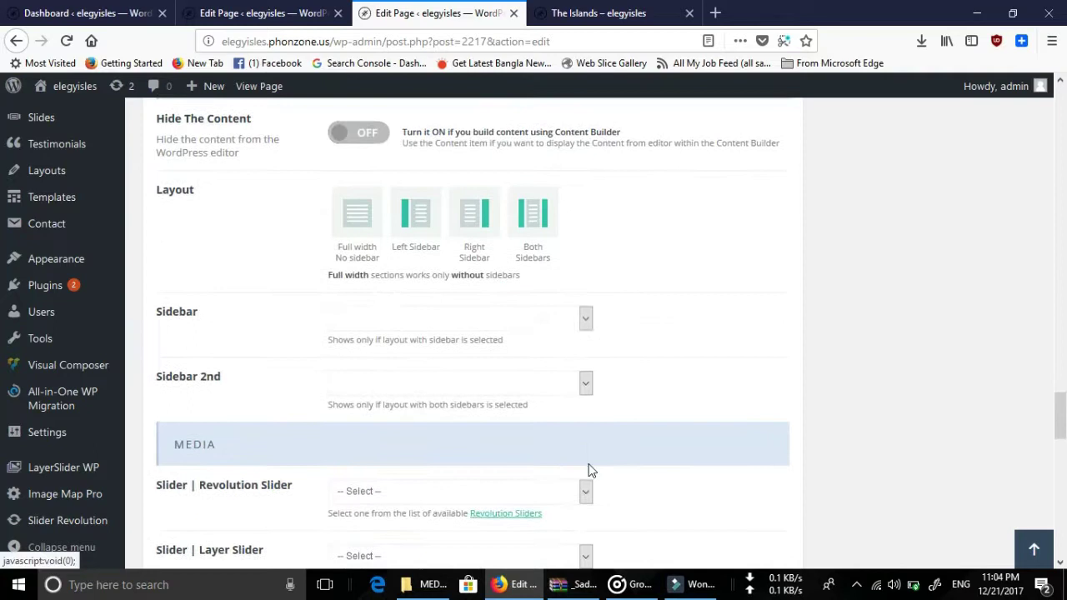
scroll(587, 470, up, 12)
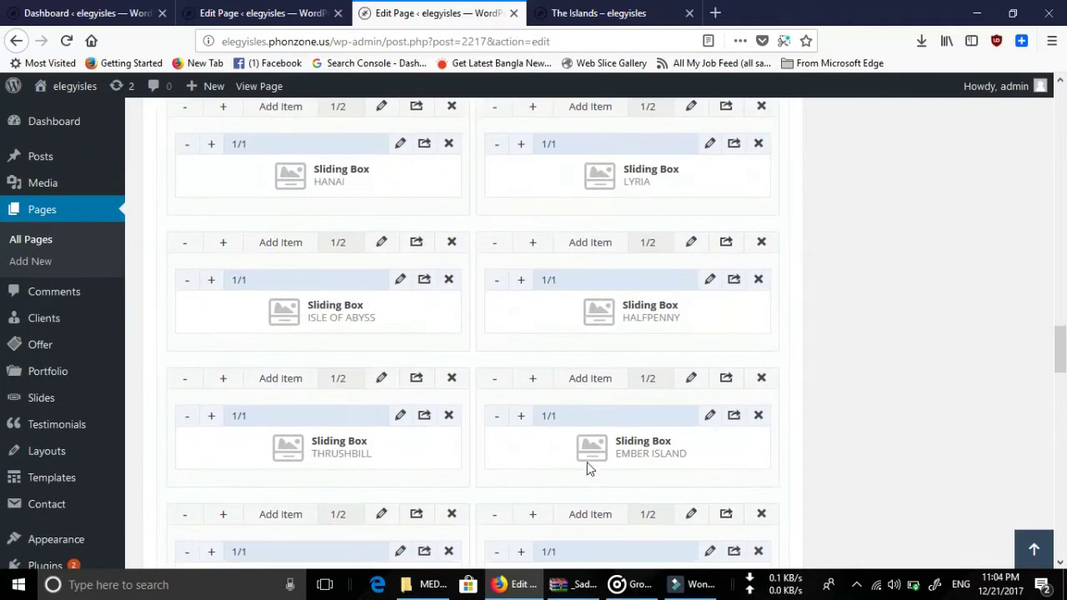
scroll(587, 468, down, 3)
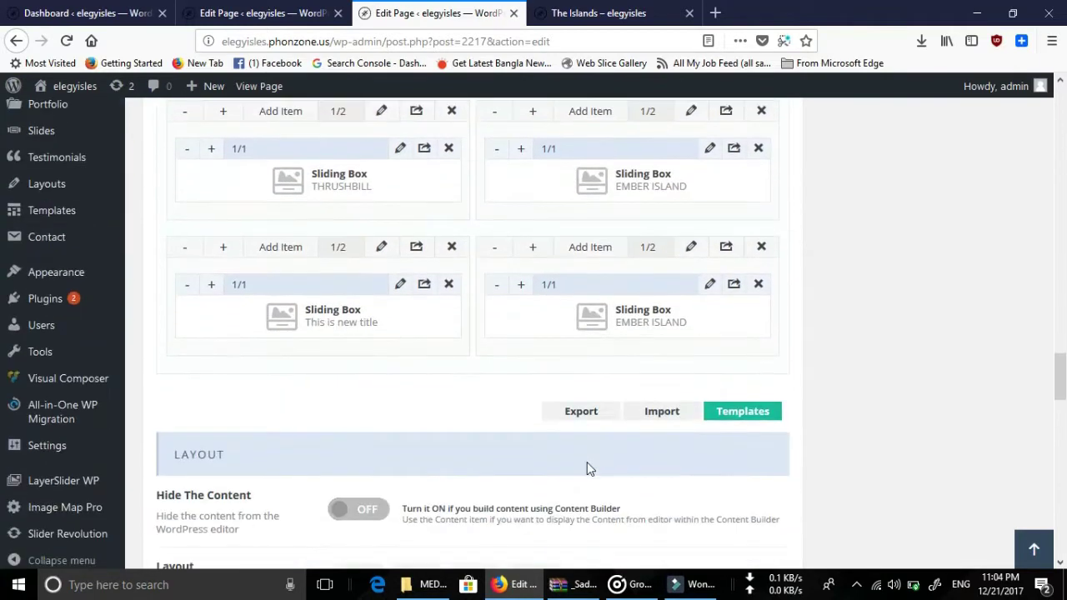
click(709, 288)
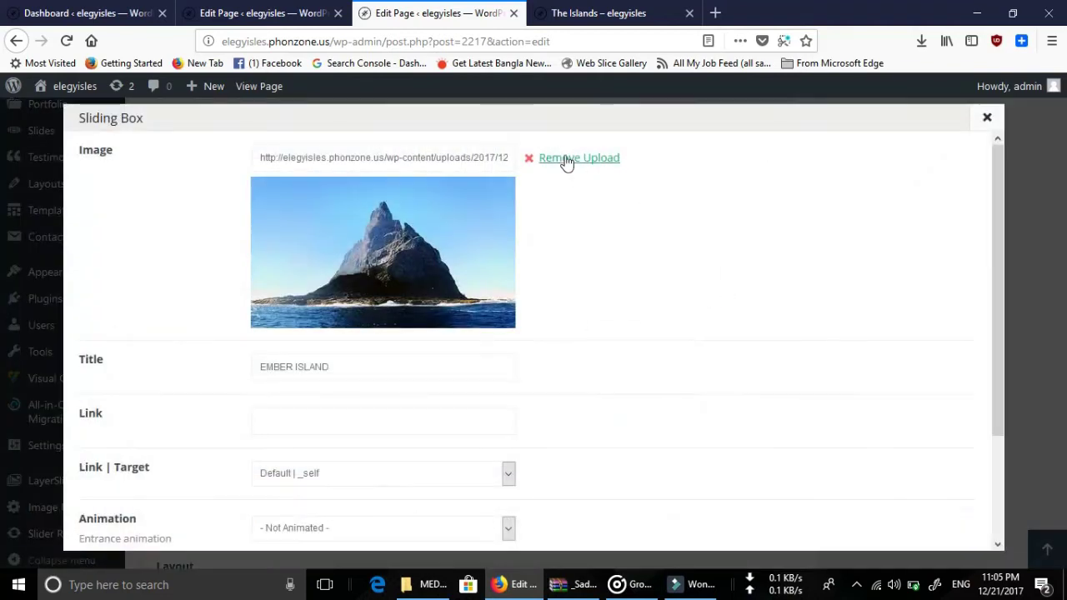
click(574, 161)
click(572, 163)
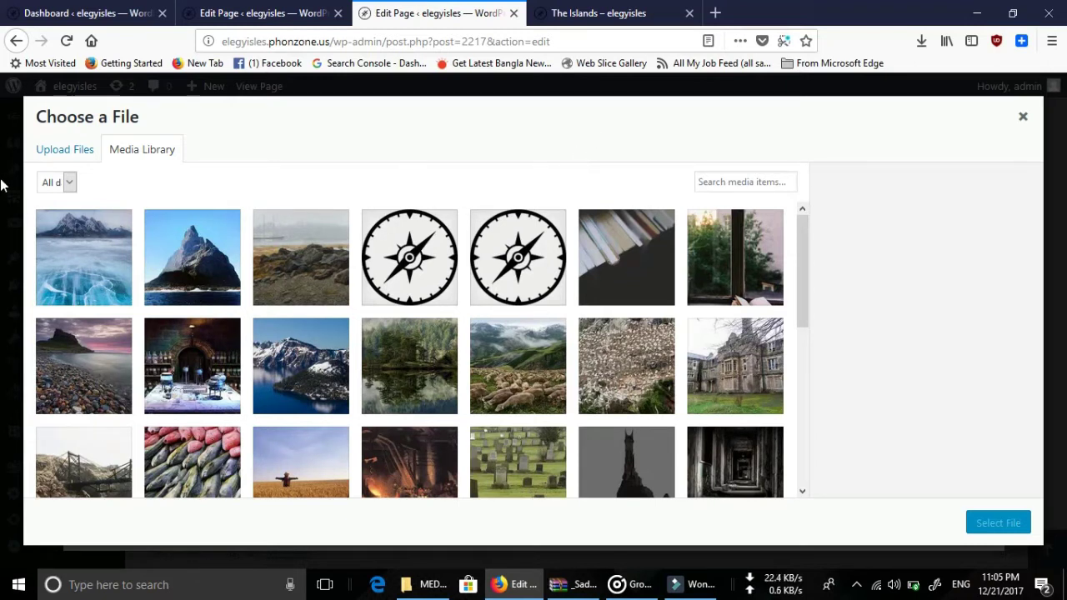
Upload MYLCH nw.jpg from the computer into the Media Library.
click(52, 157)
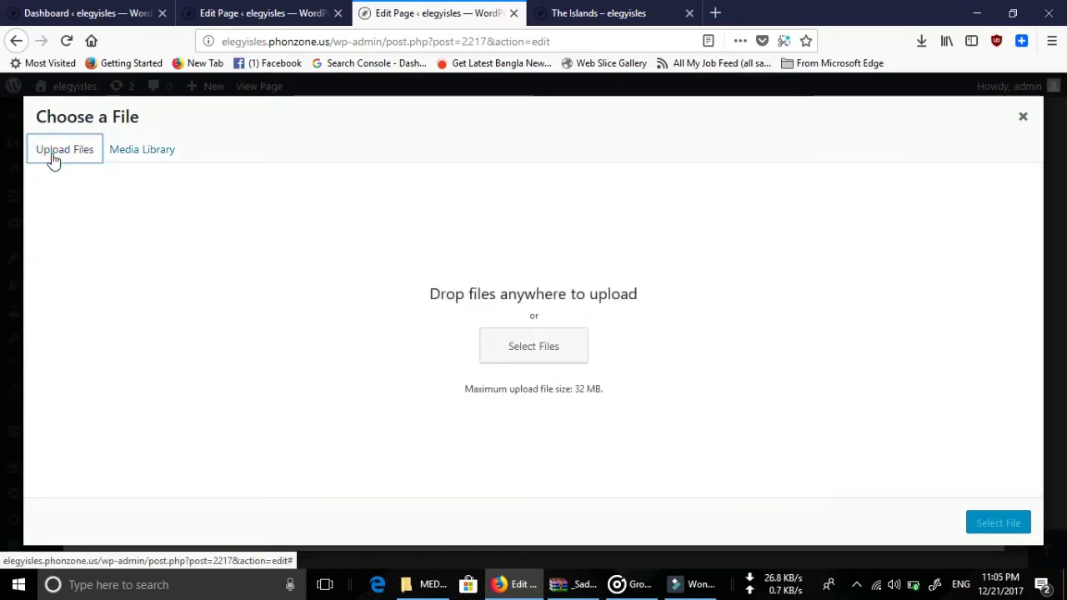
click(533, 354)
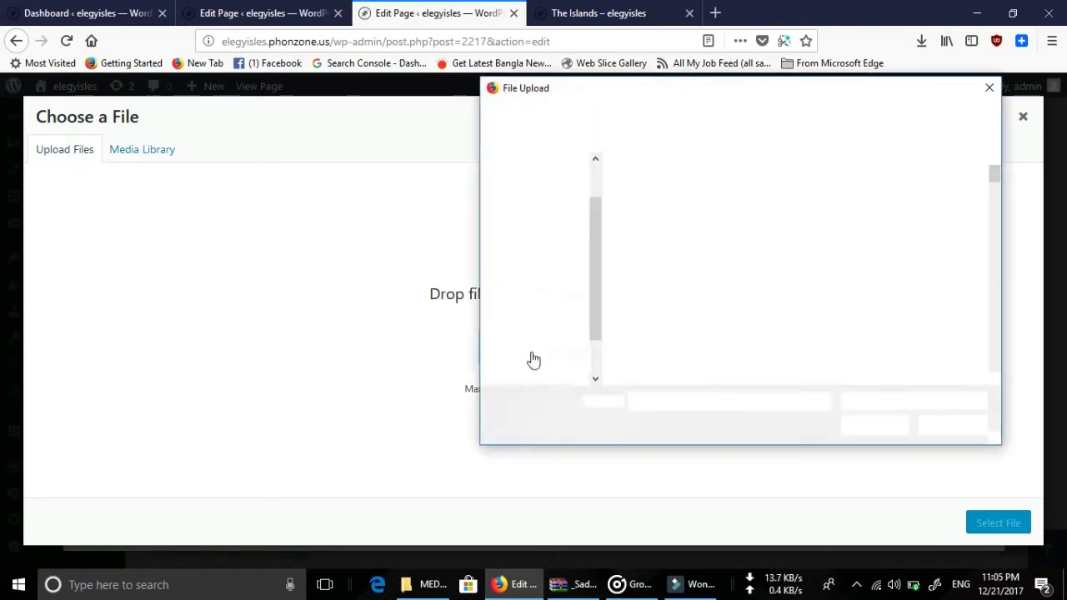
scroll(809, 300, down, 3)
scroll(810, 300, down, 5)
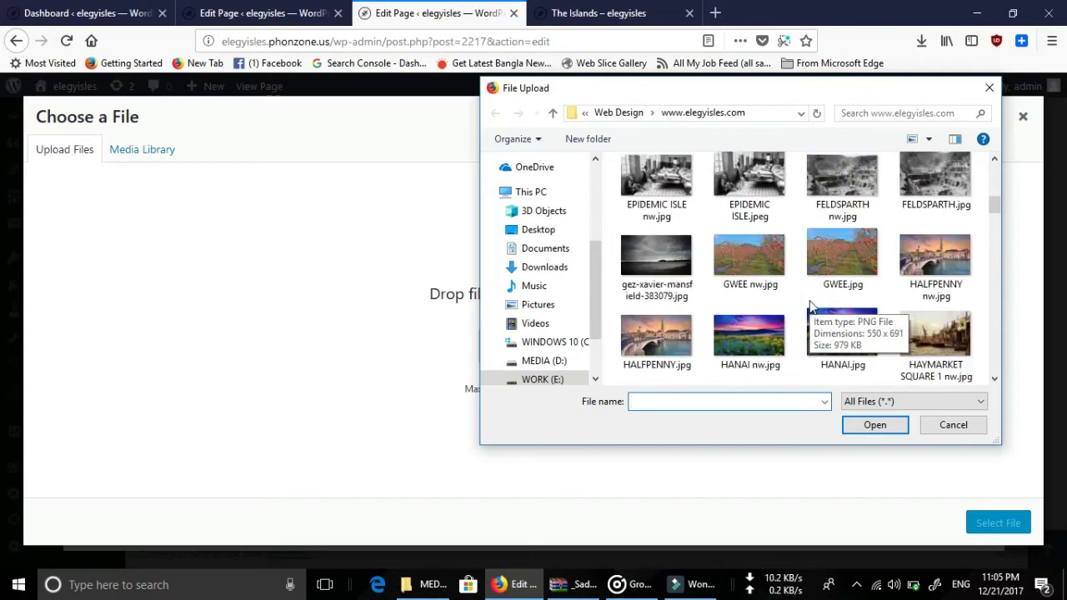
scroll(809, 301, down, 3)
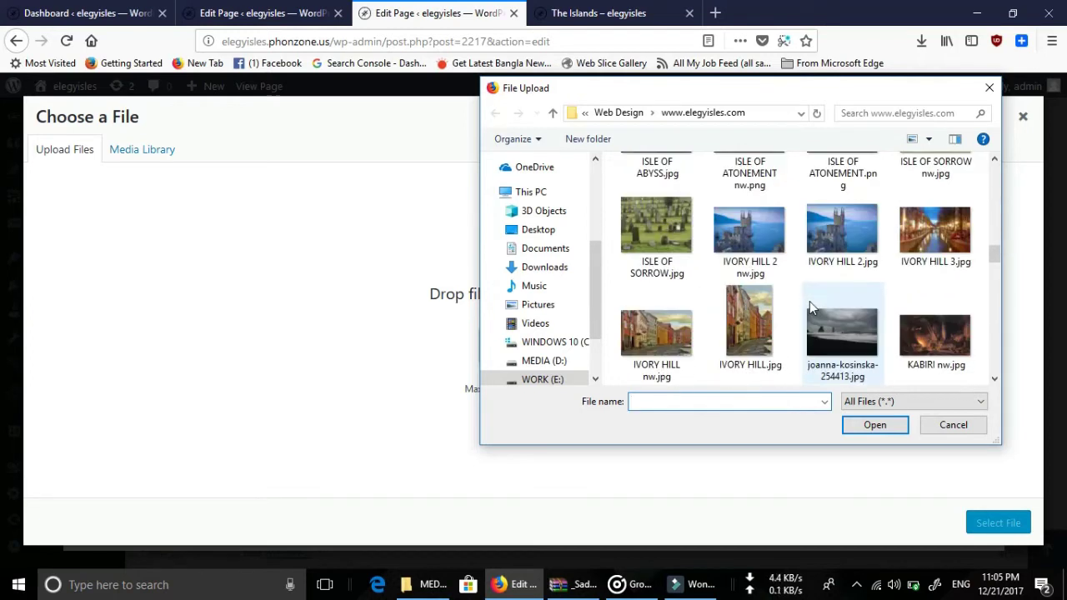
scroll(809, 301, down, 3)
scroll(809, 305, down, 2)
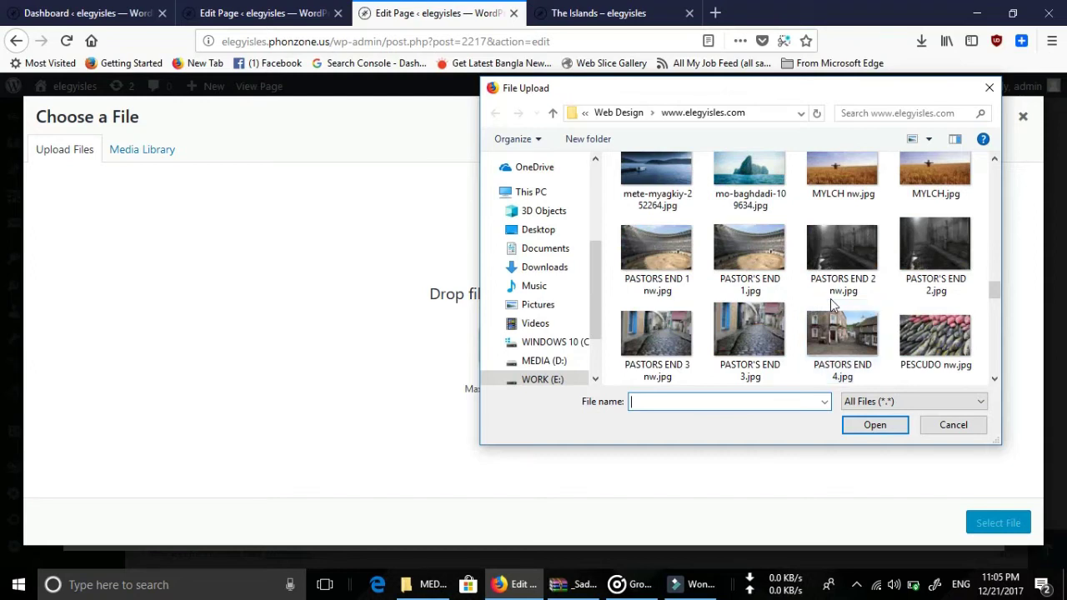
scroll(833, 305, up, 1)
click(867, 218)
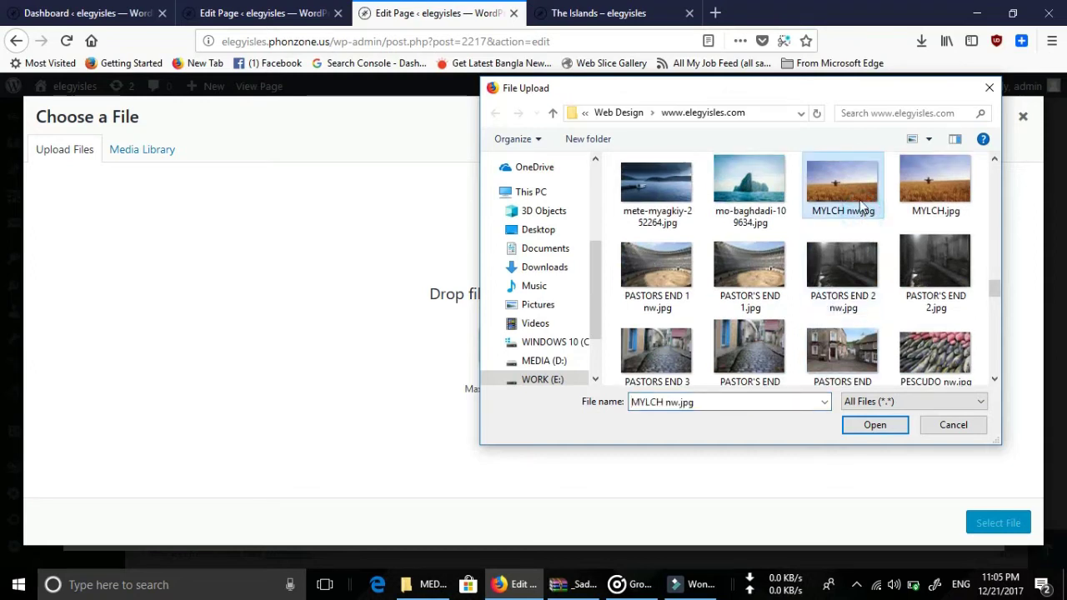
click(875, 425)
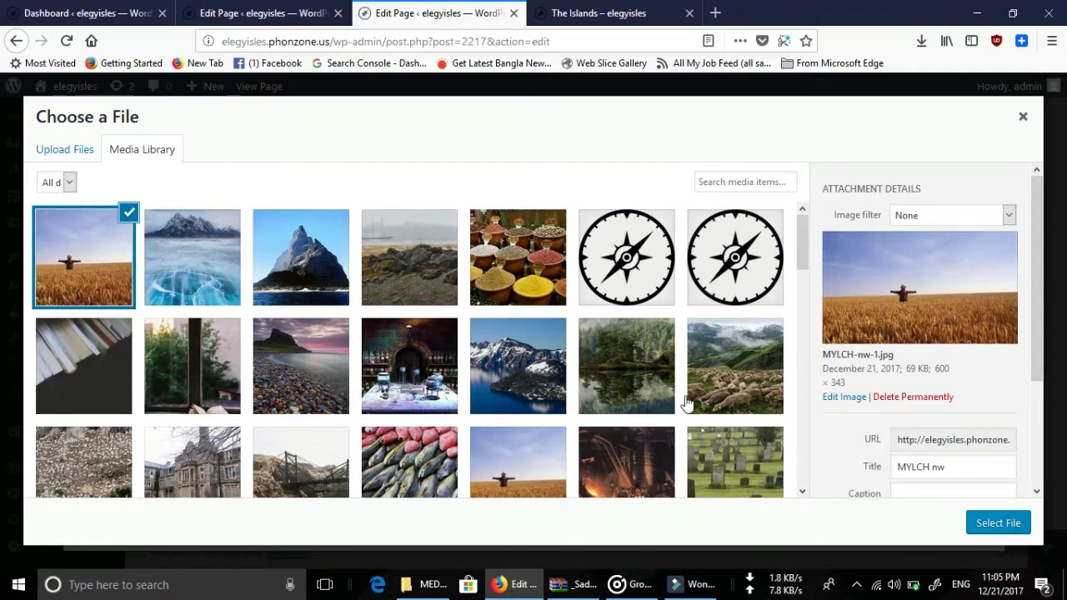
Set the uploaded MYLCH wheat-field photo as the sliding box image.
click(173, 263)
click(104, 263)
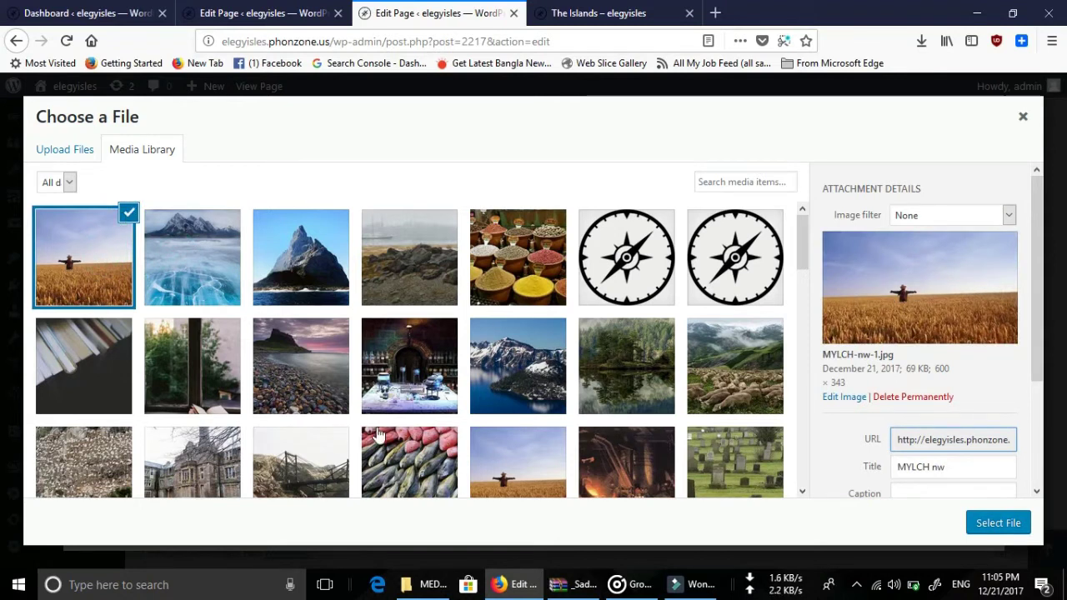
click(1004, 525)
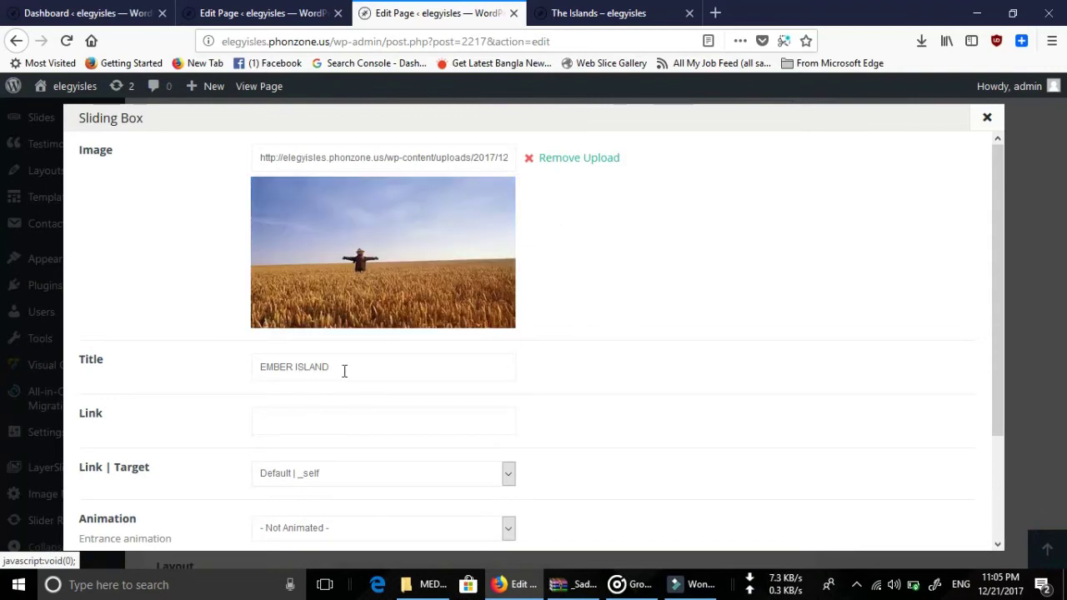
Retitle the box 'This is the second image' and save it.
drag(369, 367, 204, 366)
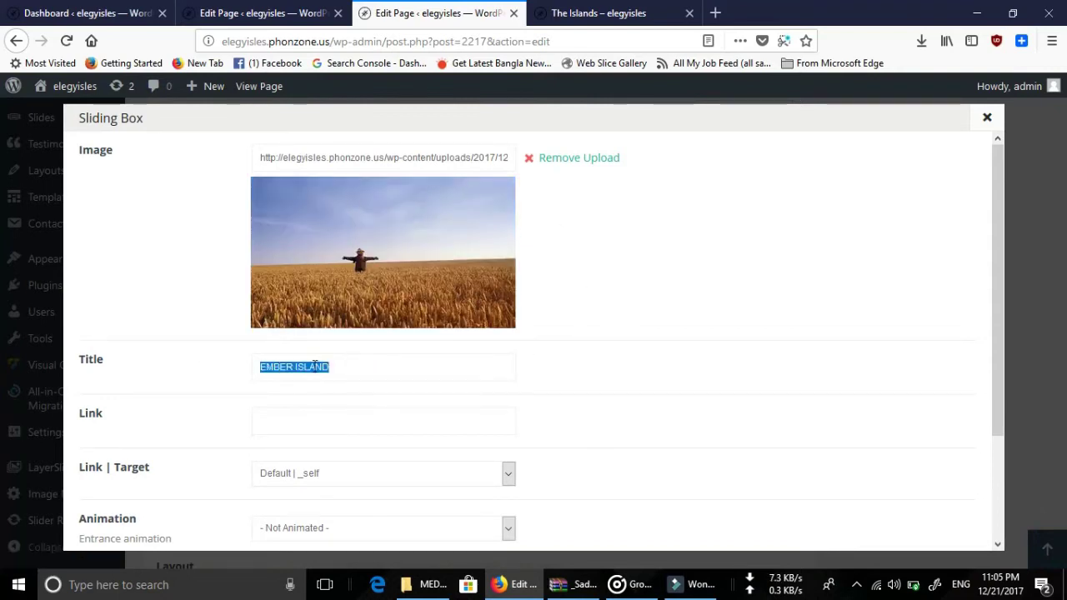
text(This)
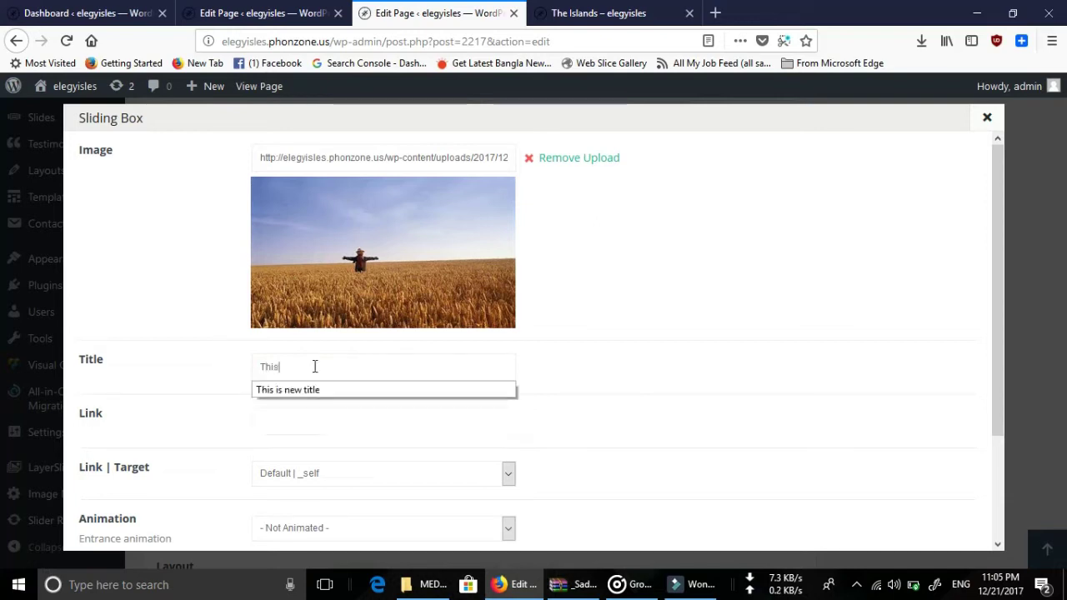
text( is the)
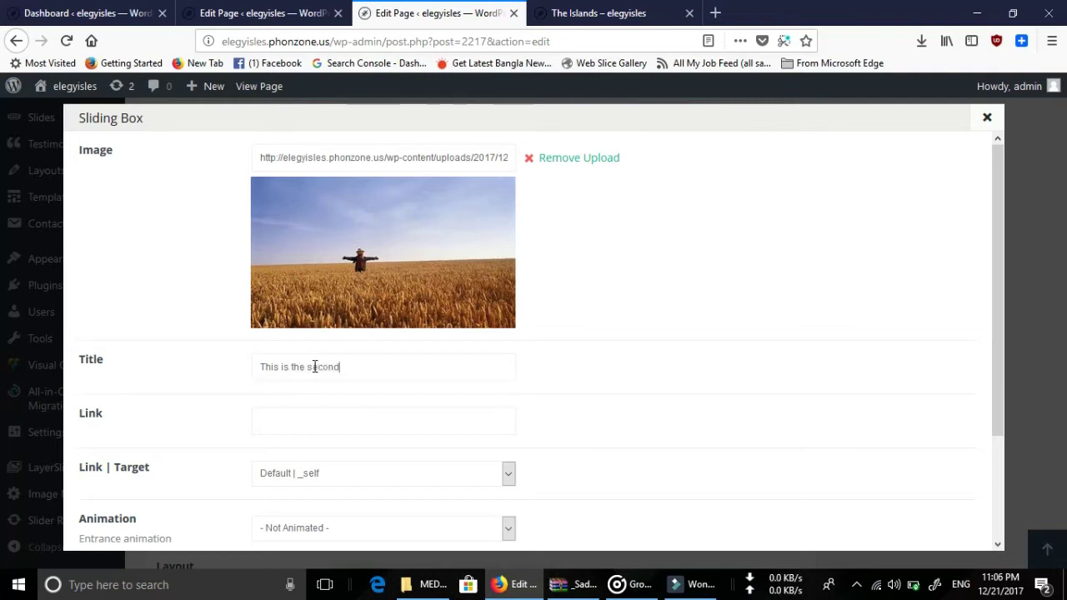
text( second image)
scroll(593, 367, down, 3)
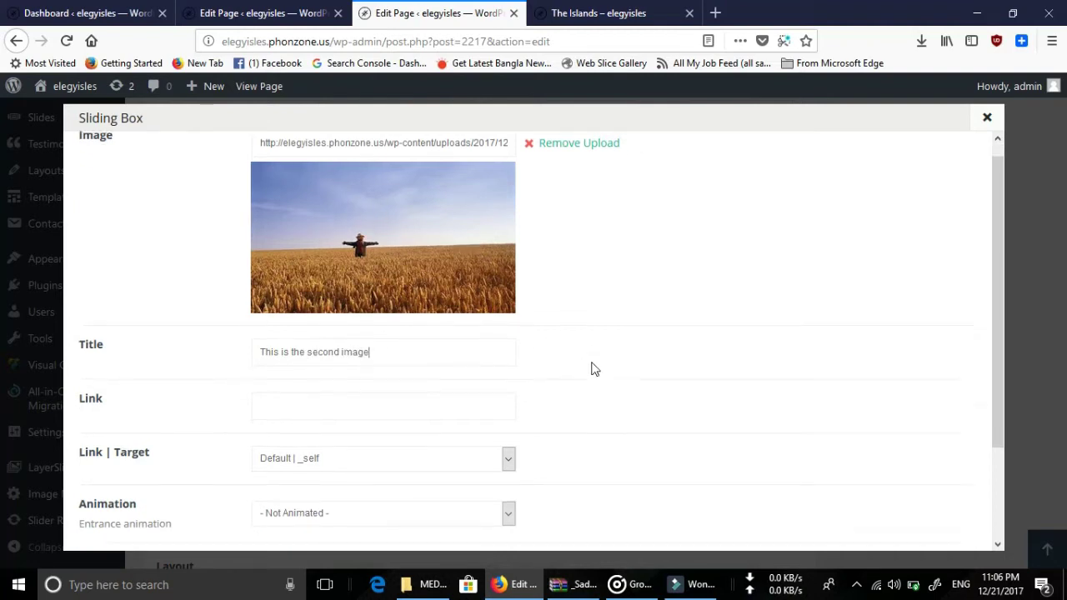
click(941, 530)
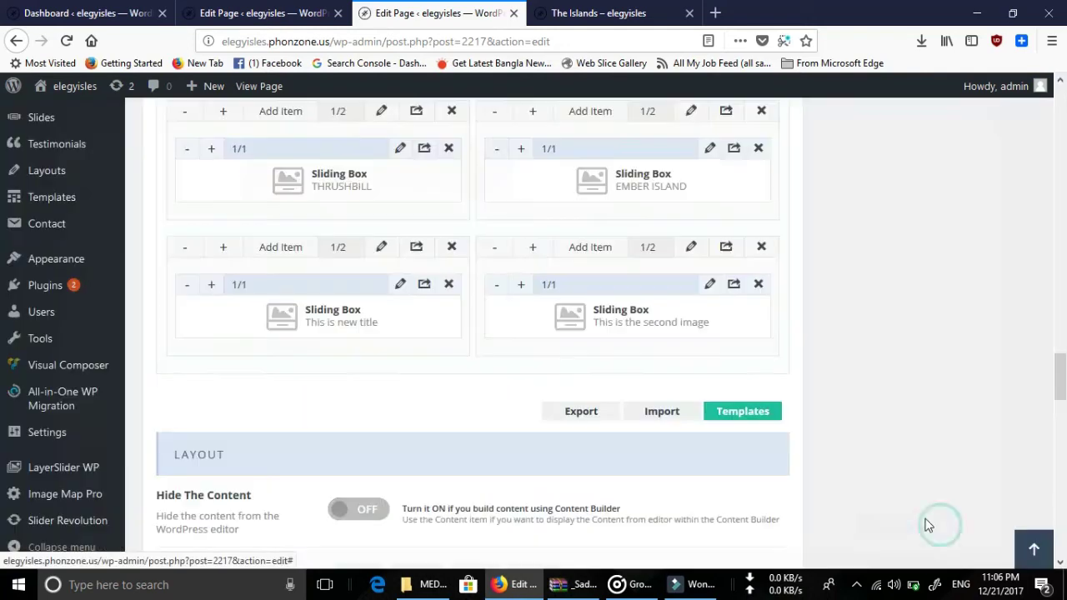
Update The Islands page and go to the live Islands page.
scroll(906, 529, up, 10)
scroll(906, 529, up, 10)
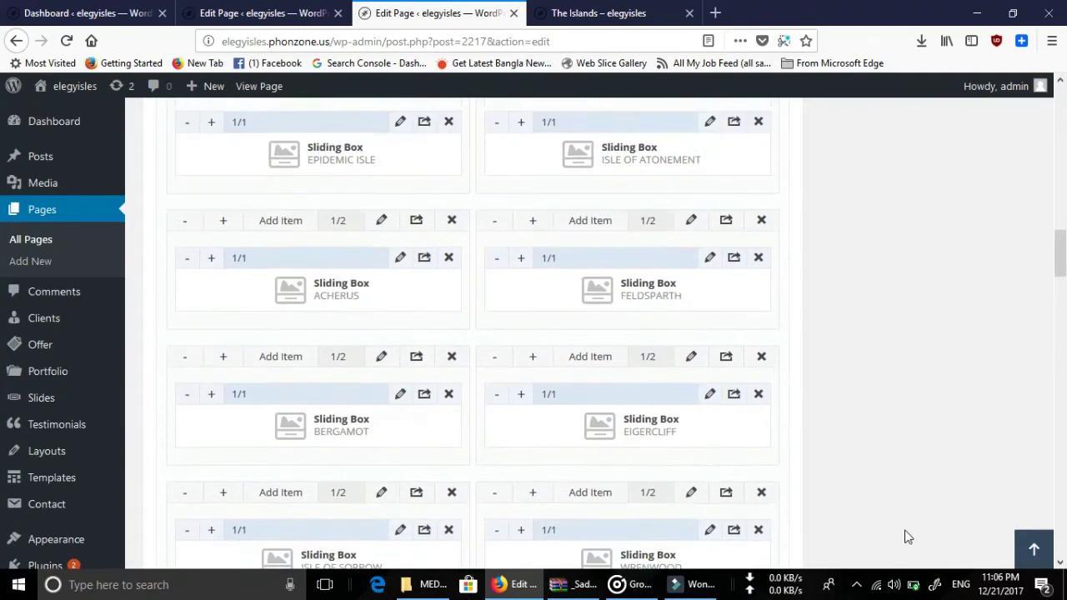
scroll(1036, 141, up, 5)
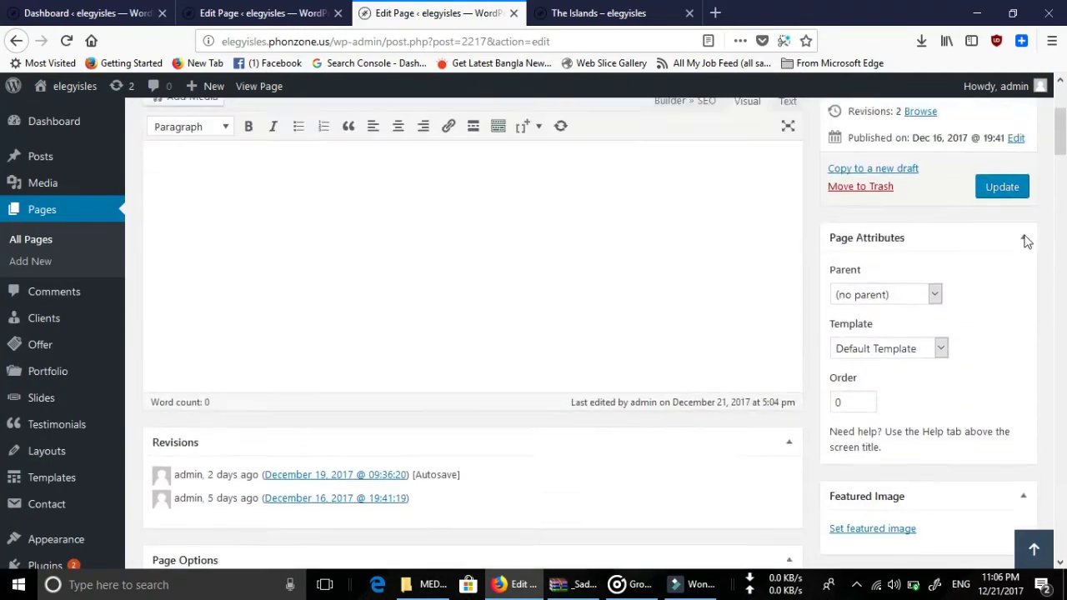
click(1003, 393)
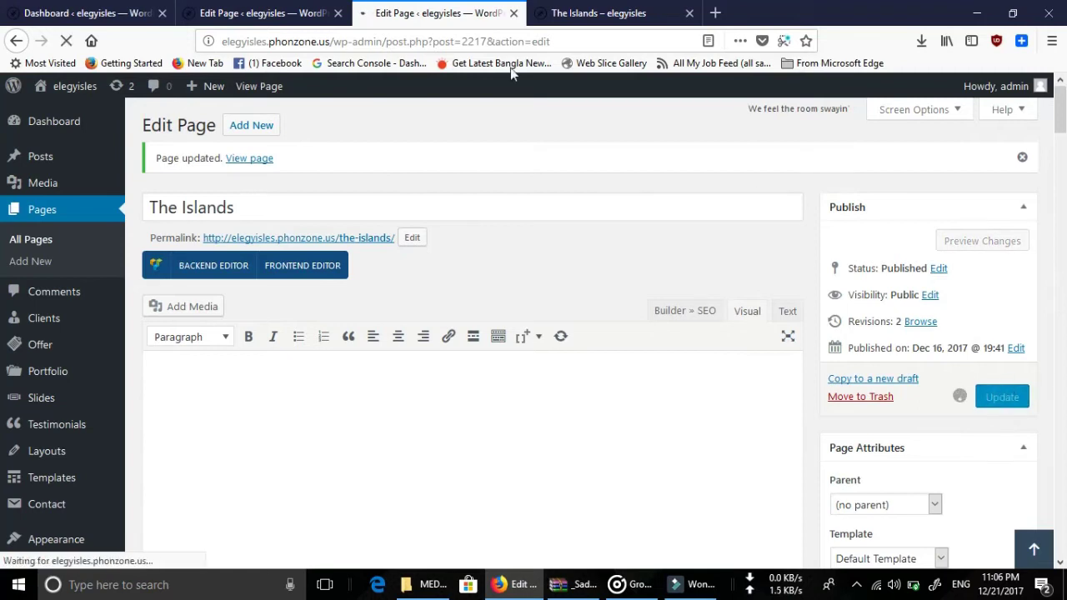
click(595, 7)
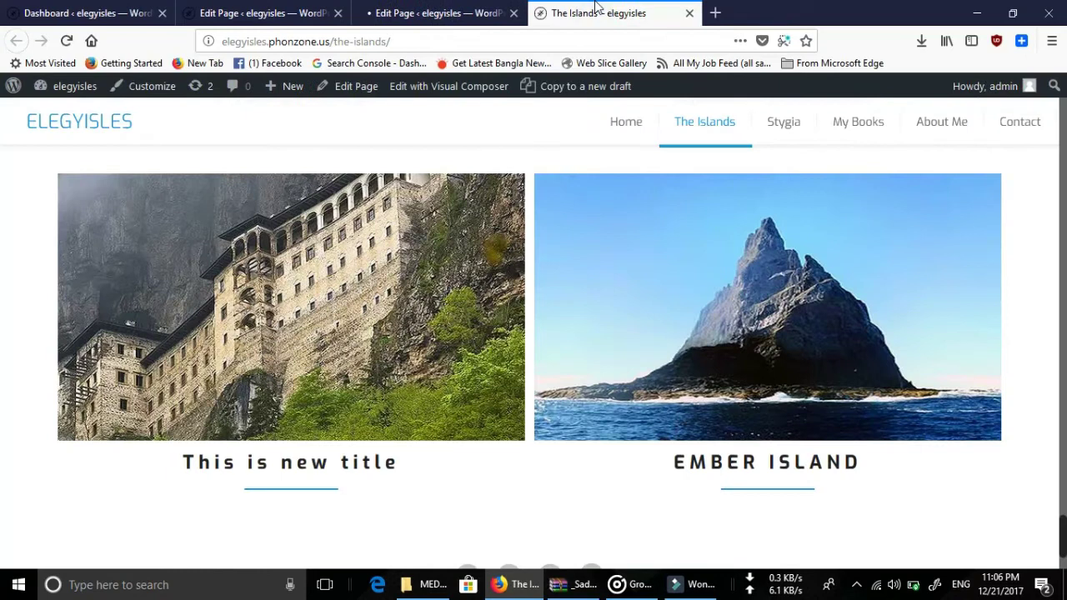
Reload the live Islands page to check the wheat-field card, then go to Stygia.
click(67, 42)
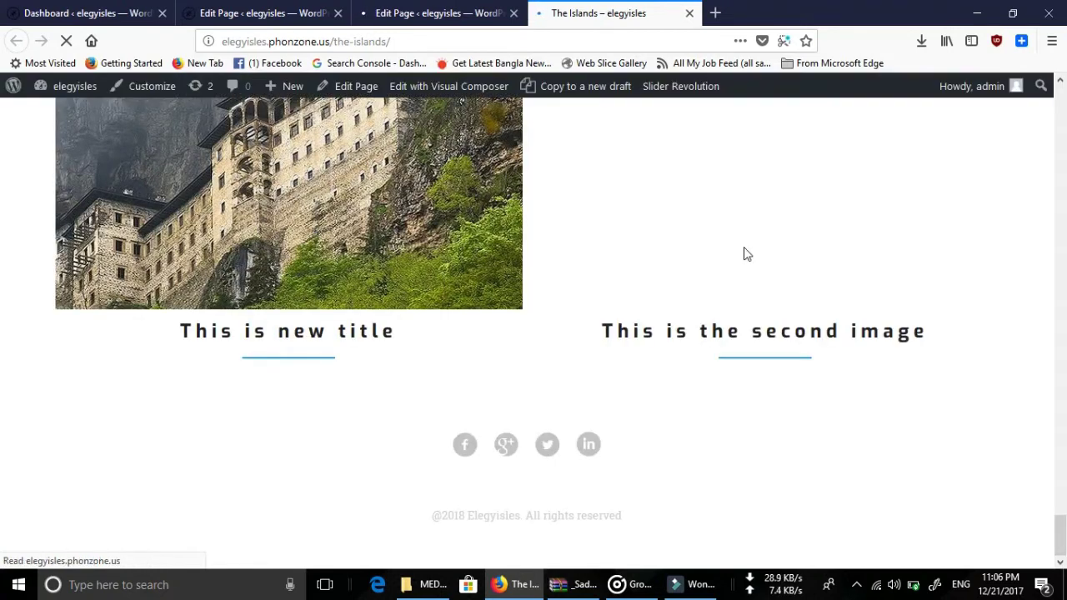
scroll(752, 340, up, 3)
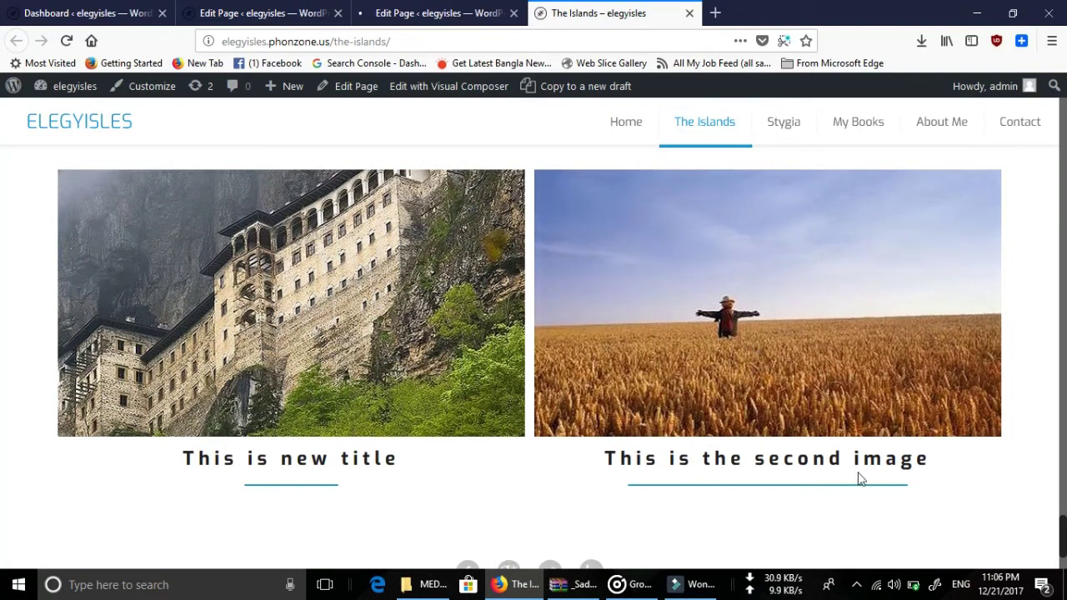
scroll(554, 426, up, 3)
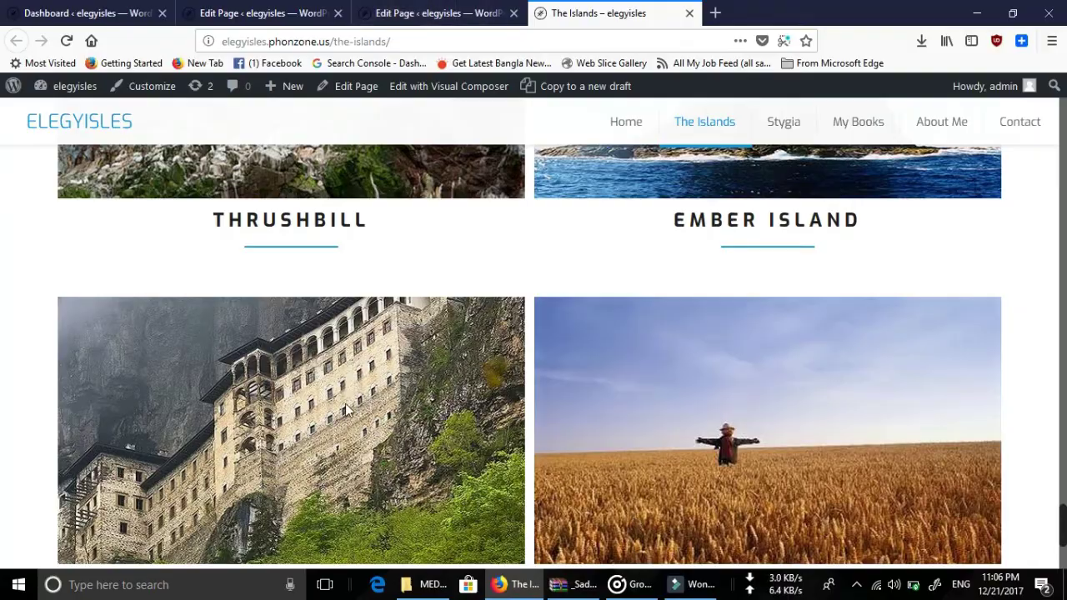
scroll(696, 396, down, 5)
scroll(696, 403, up, 20)
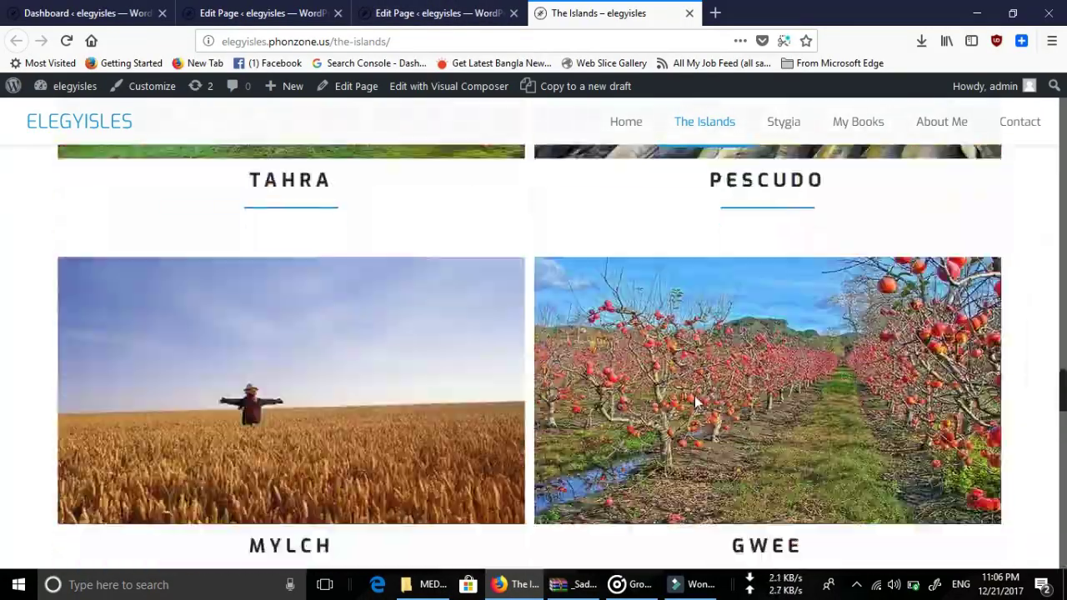
scroll(696, 403, up, 10)
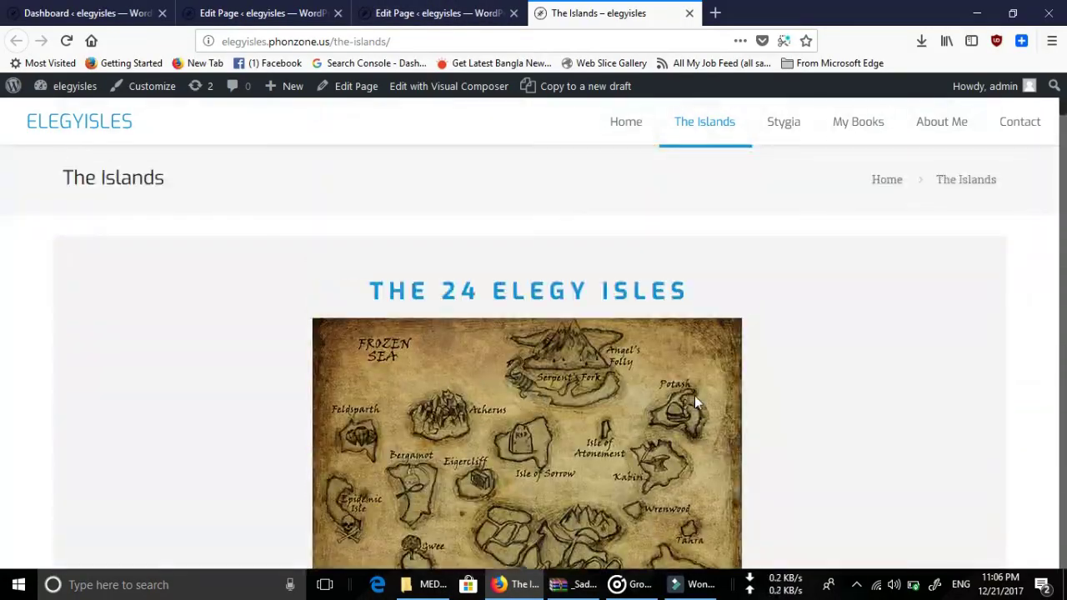
scroll(889, 333, down, 3)
scroll(872, 336, up, 3)
click(802, 131)
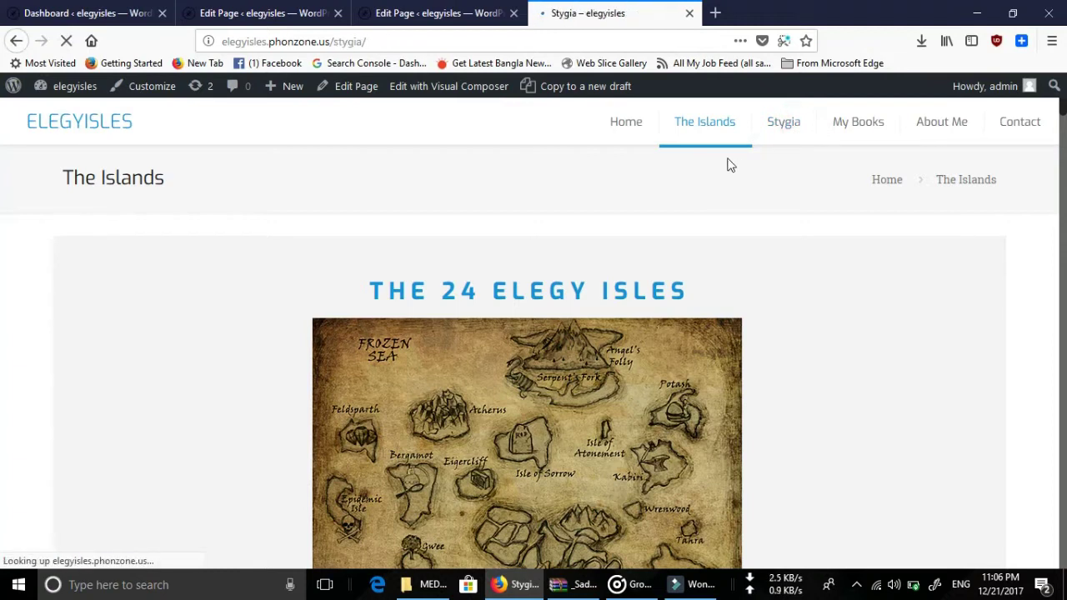
Scroll down the live Stygia page to the TORCHTOWN section.
scroll(638, 281, down, 5)
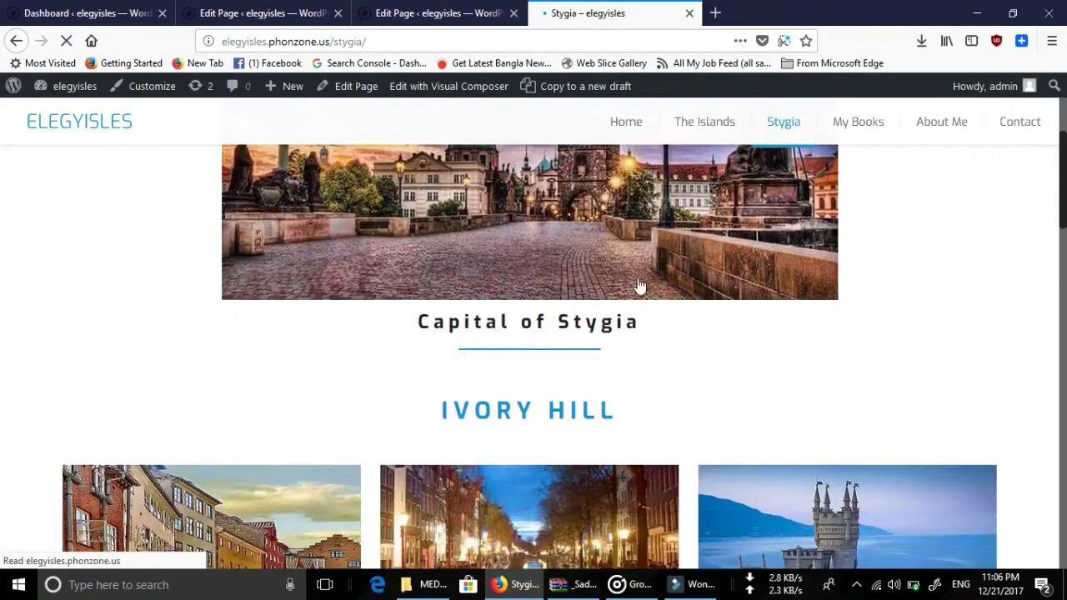
scroll(669, 281, down, 8)
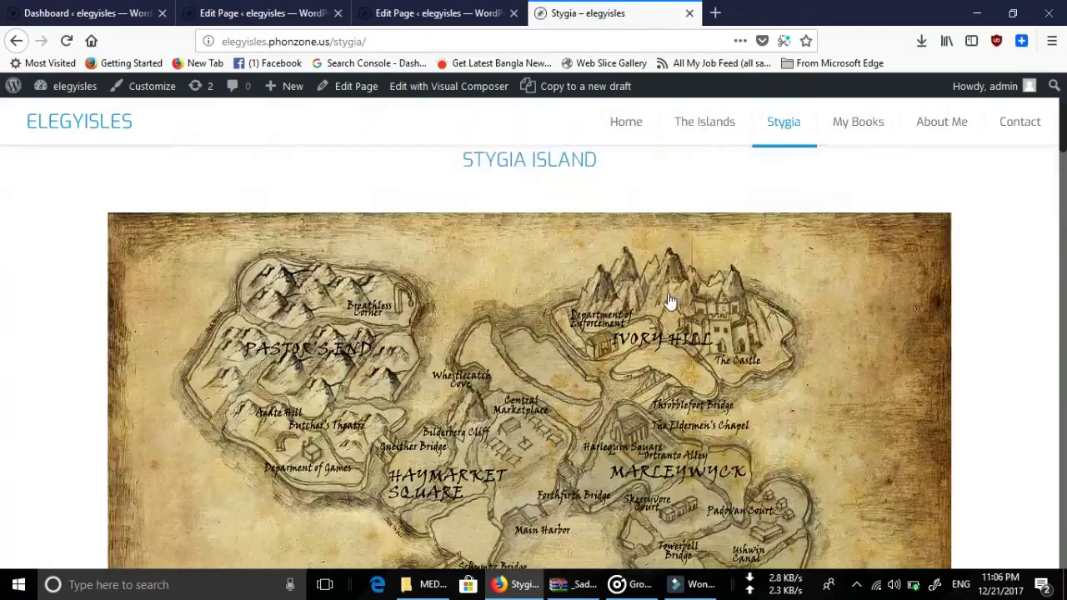
scroll(672, 303, down, 1)
scroll(598, 271, up, 3)
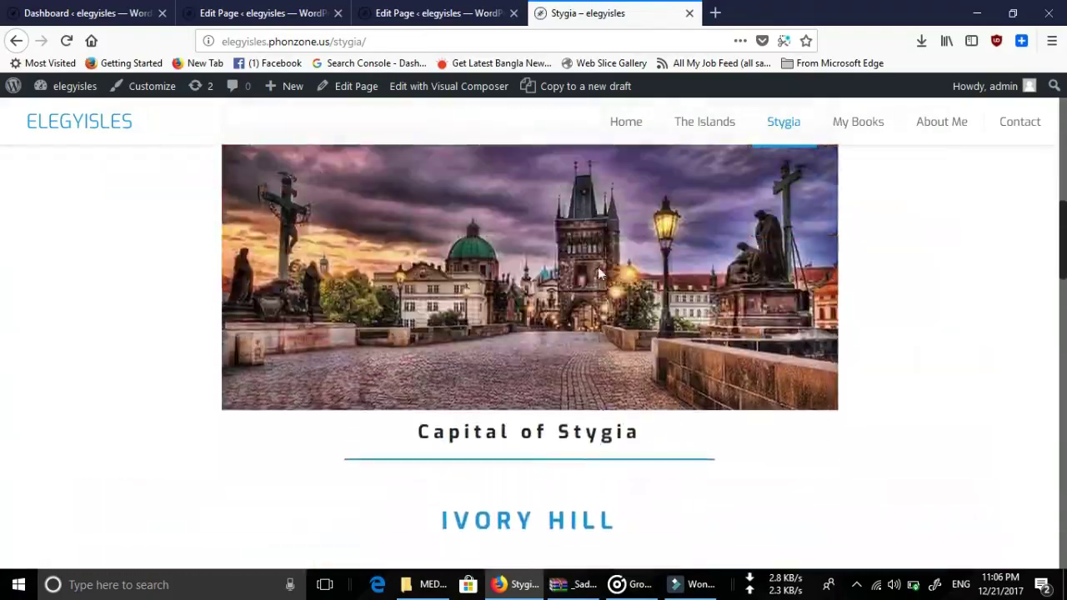
scroll(688, 317, down, 15)
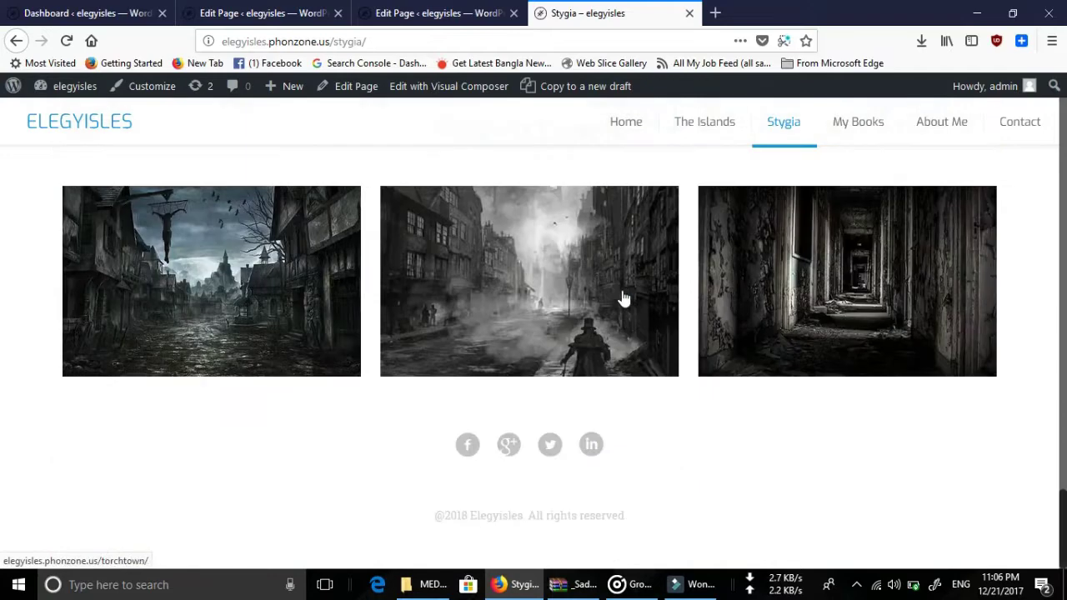
scroll(624, 298, up, 4)
scroll(623, 295, down, 4)
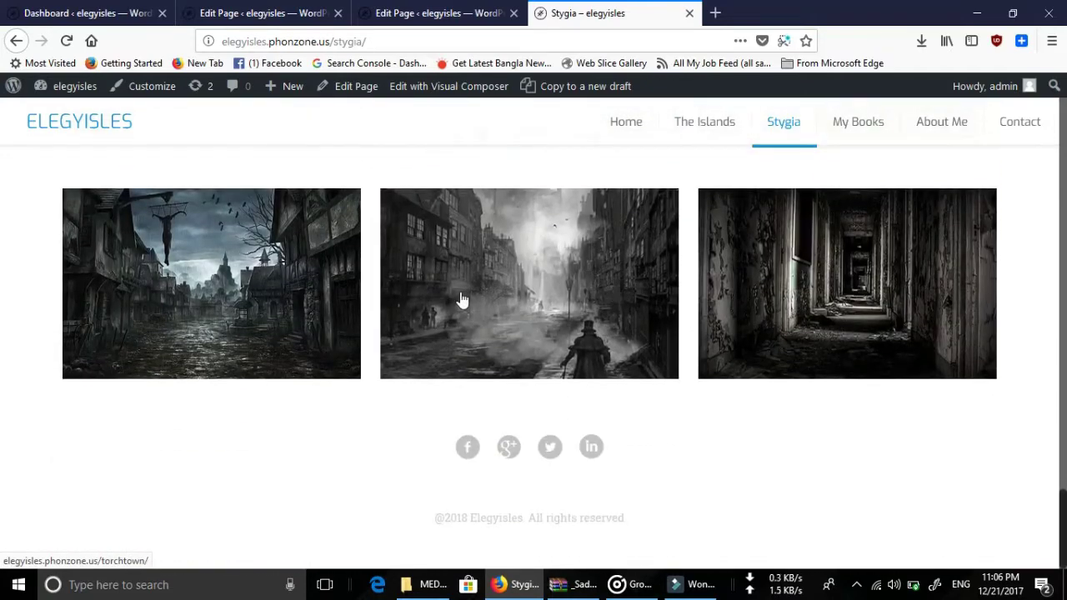
scroll(471, 287, up, 3)
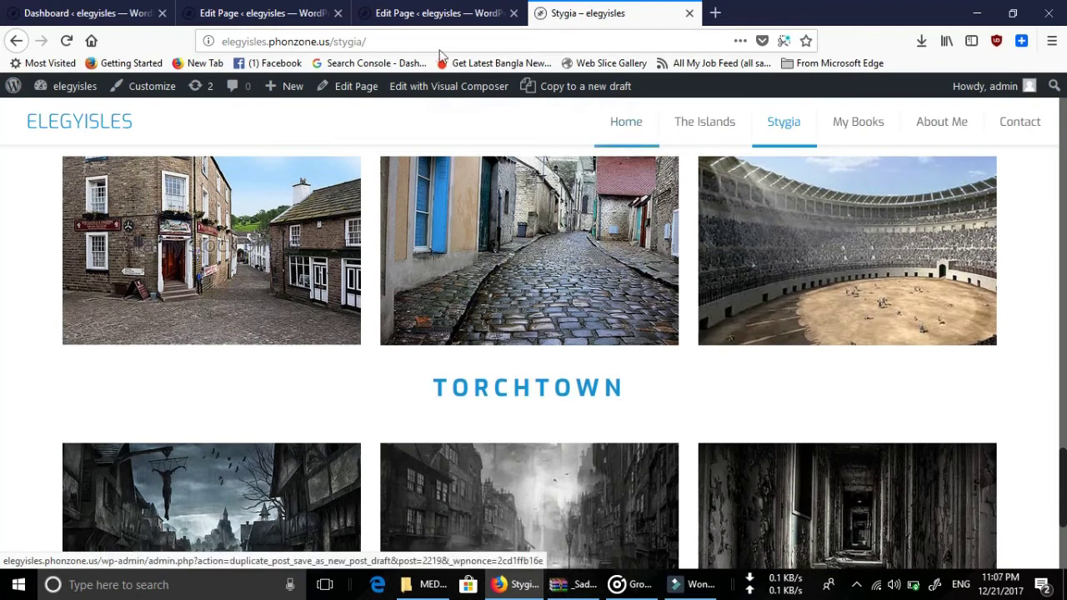
click(346, 89)
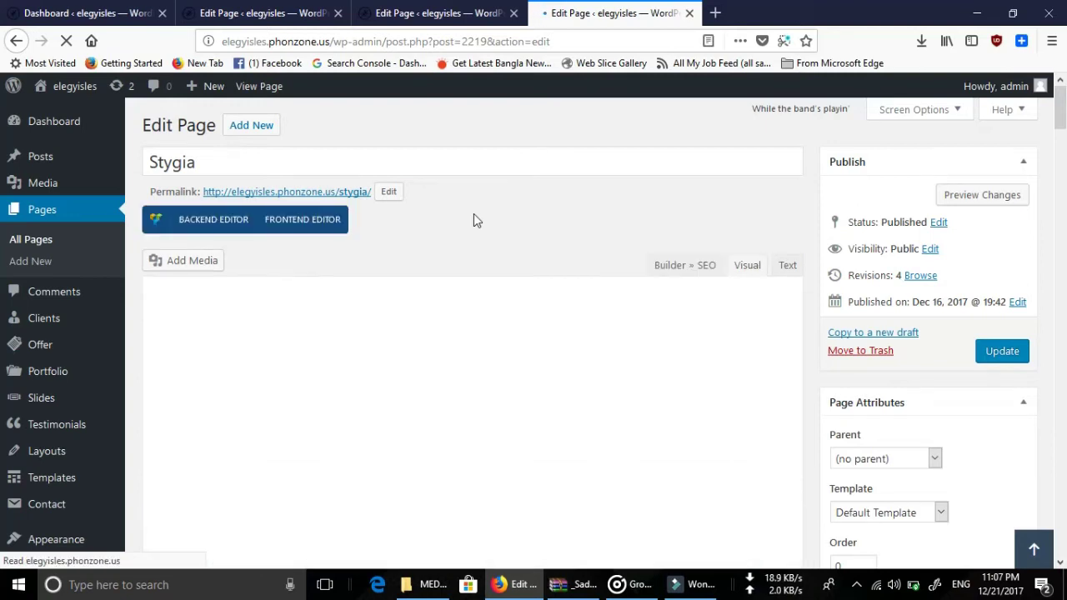
scroll(473, 214, down, 10)
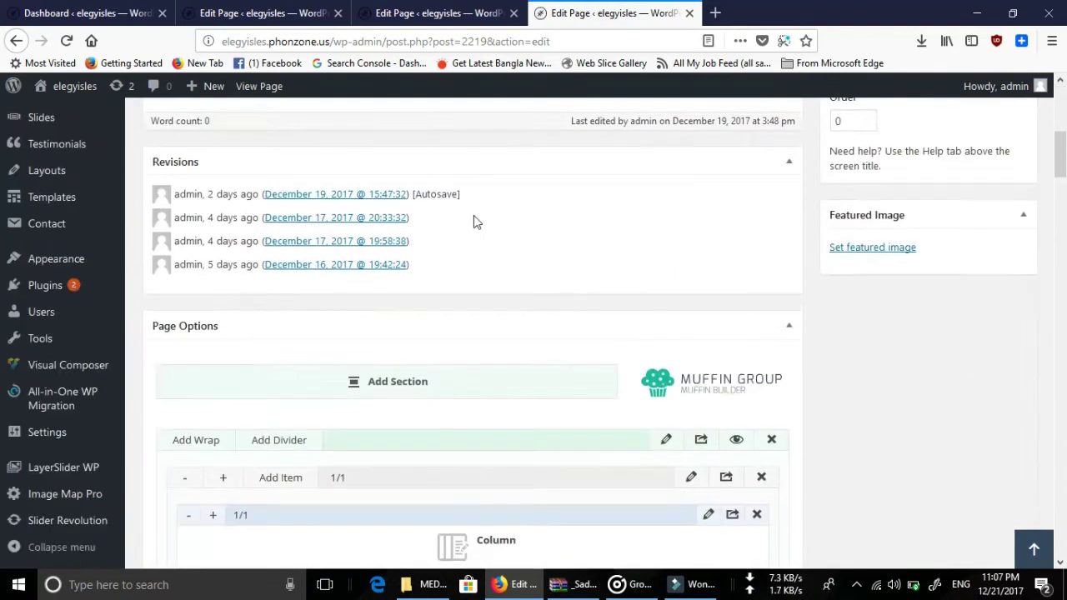
scroll(434, 258, down, 5)
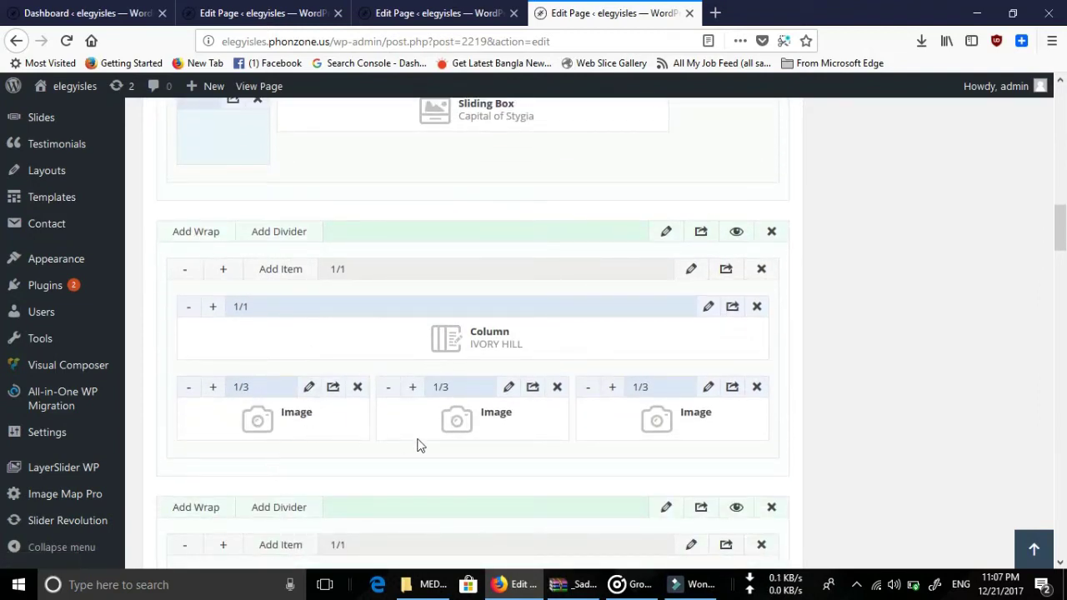
scroll(349, 412, down, 4)
scroll(454, 445, down, 2)
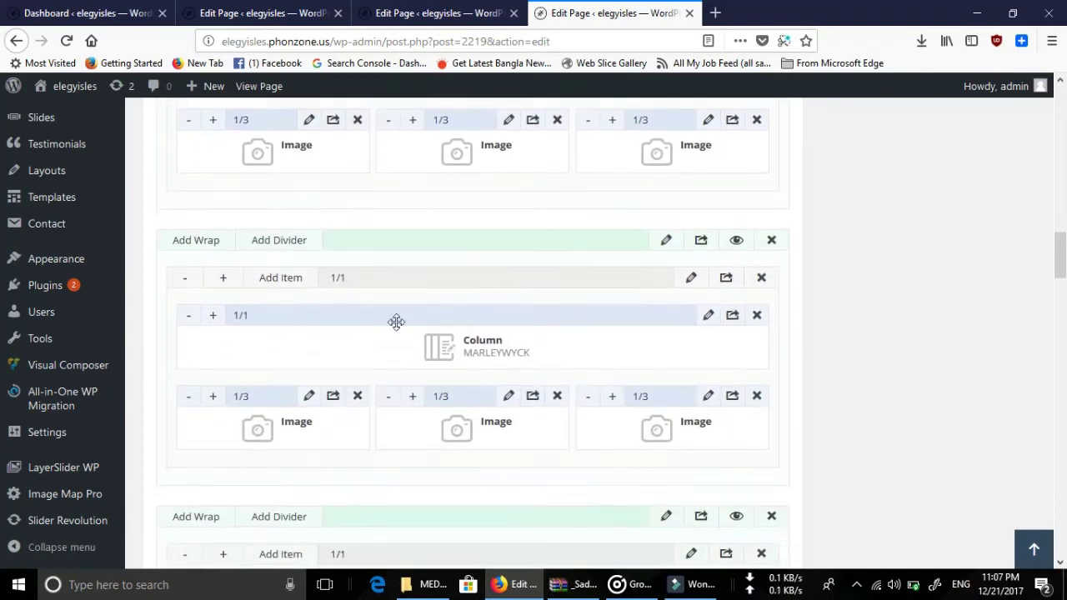
scroll(304, 374, down, 6)
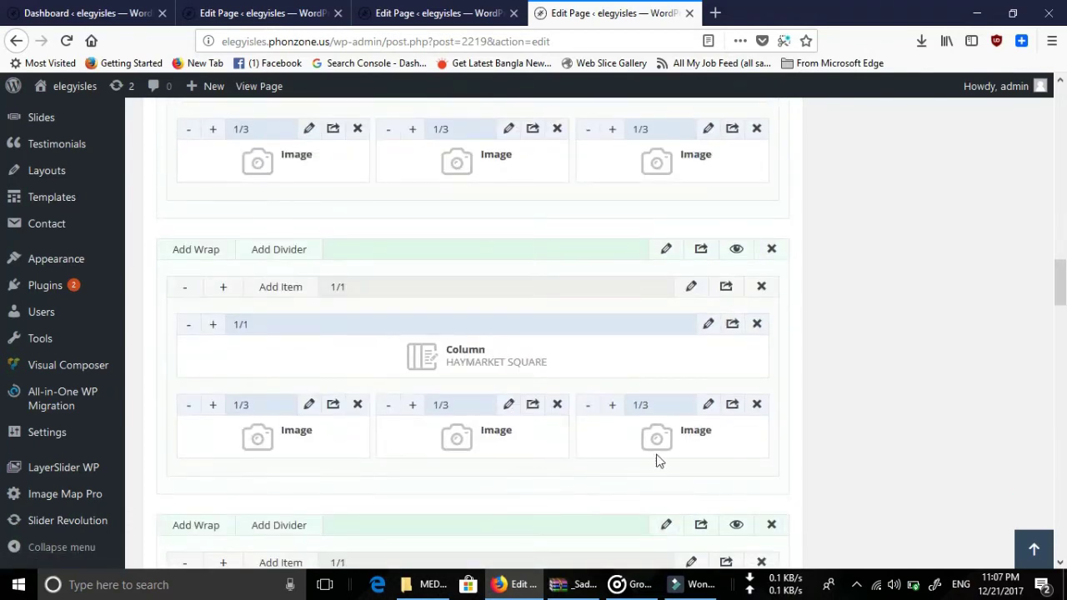
scroll(419, 467, down, 6)
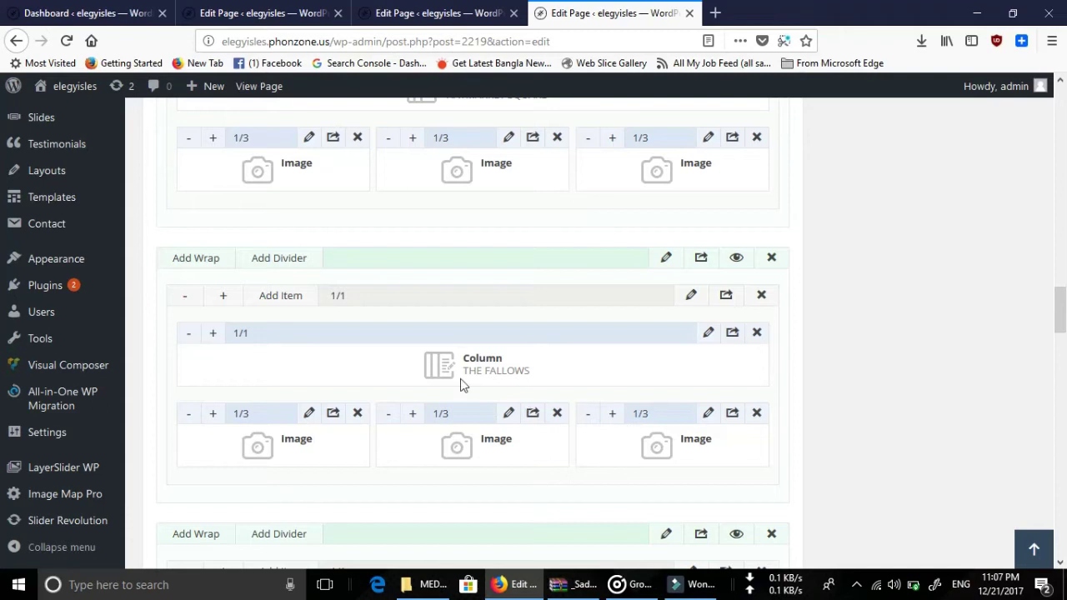
scroll(712, 437, down, 20)
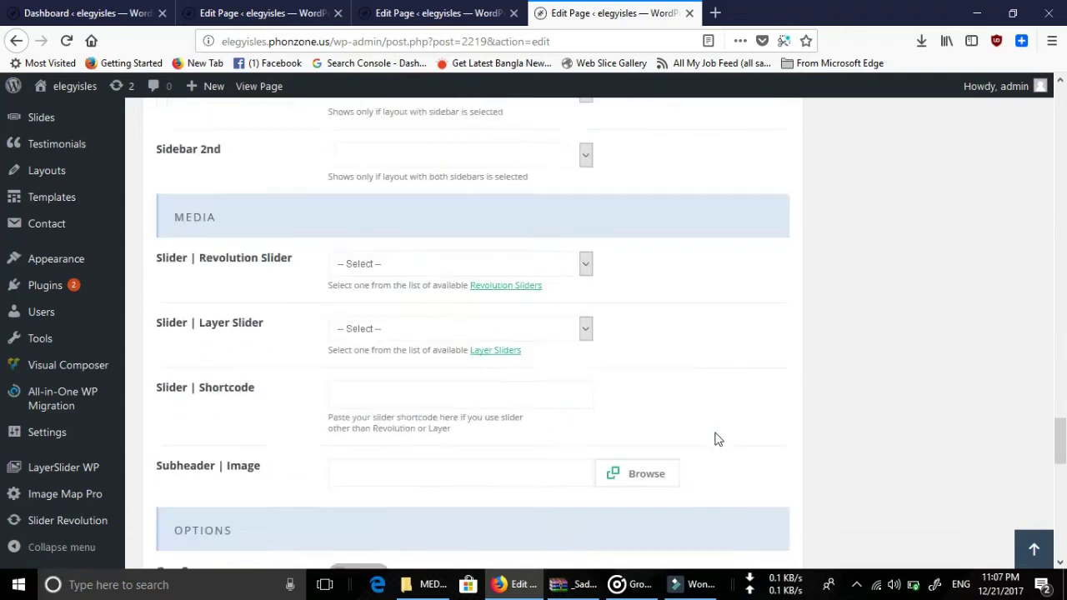
scroll(718, 440, up, 15)
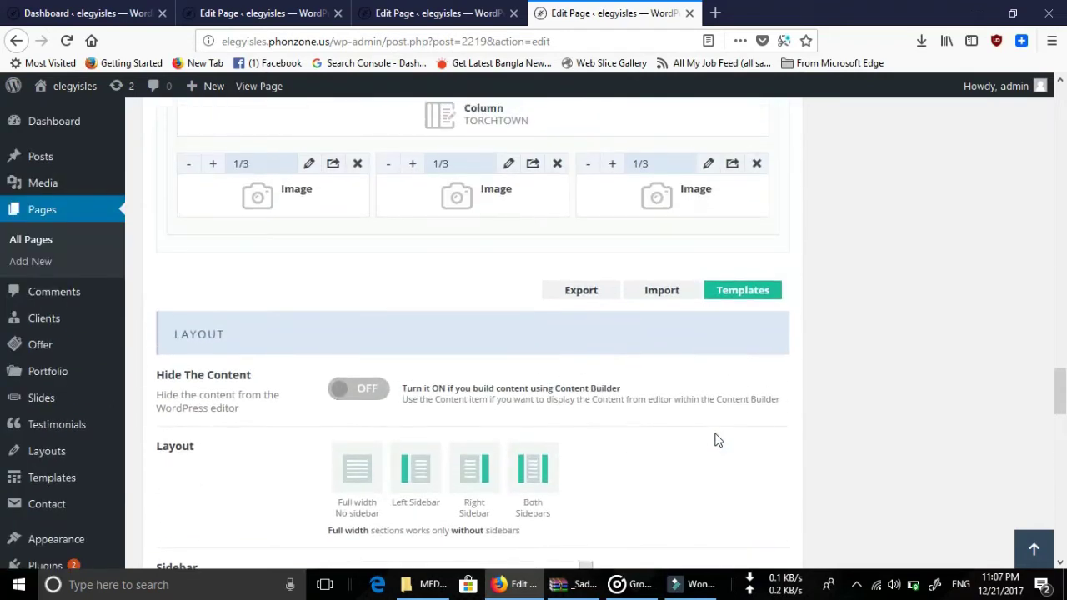
scroll(719, 439, up, 2)
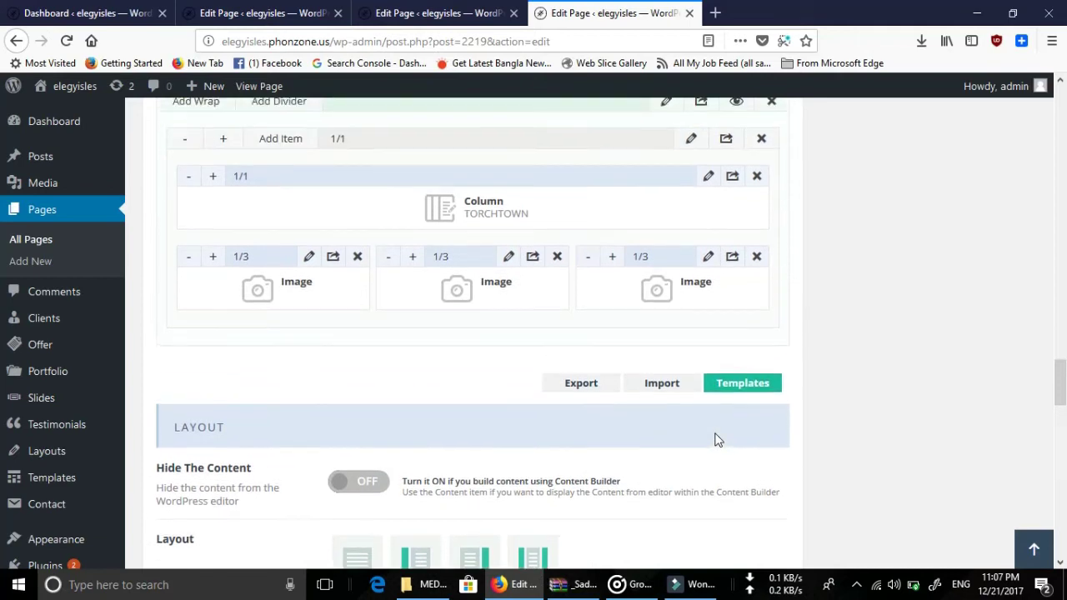
scroll(719, 440, up, 2)
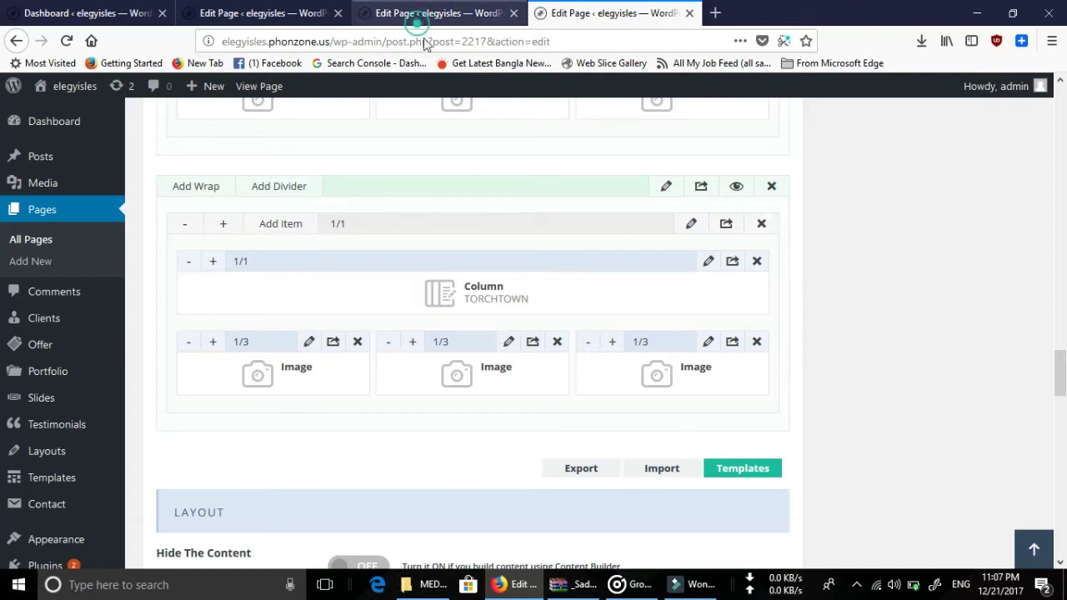
Open the live Stygia page in a new tab from the editor's View Page link.
click(421, 13)
click(654, 11)
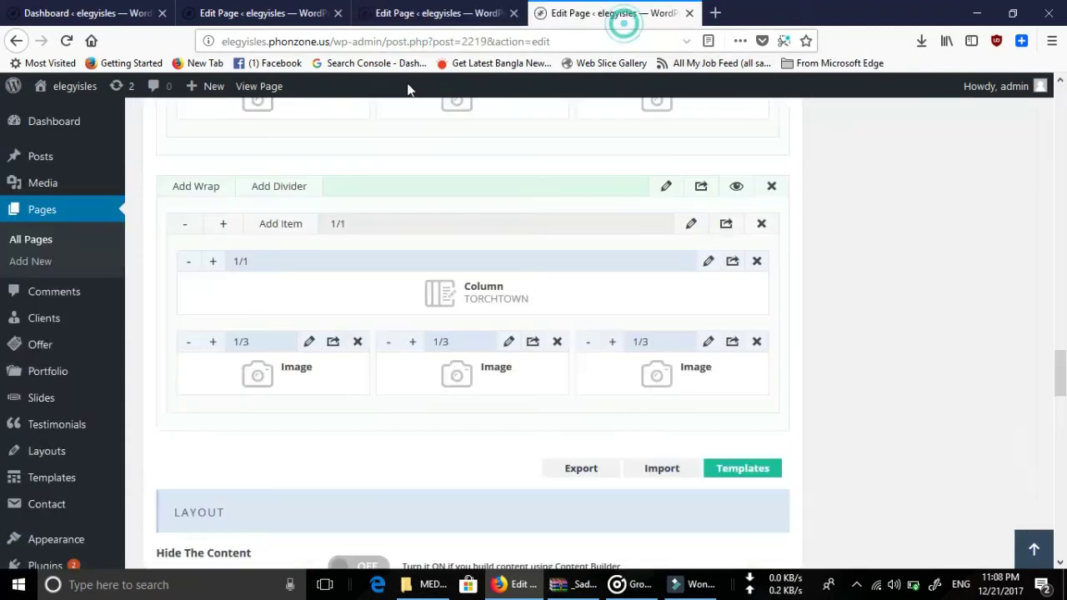
right_click(259, 86)
click(327, 92)
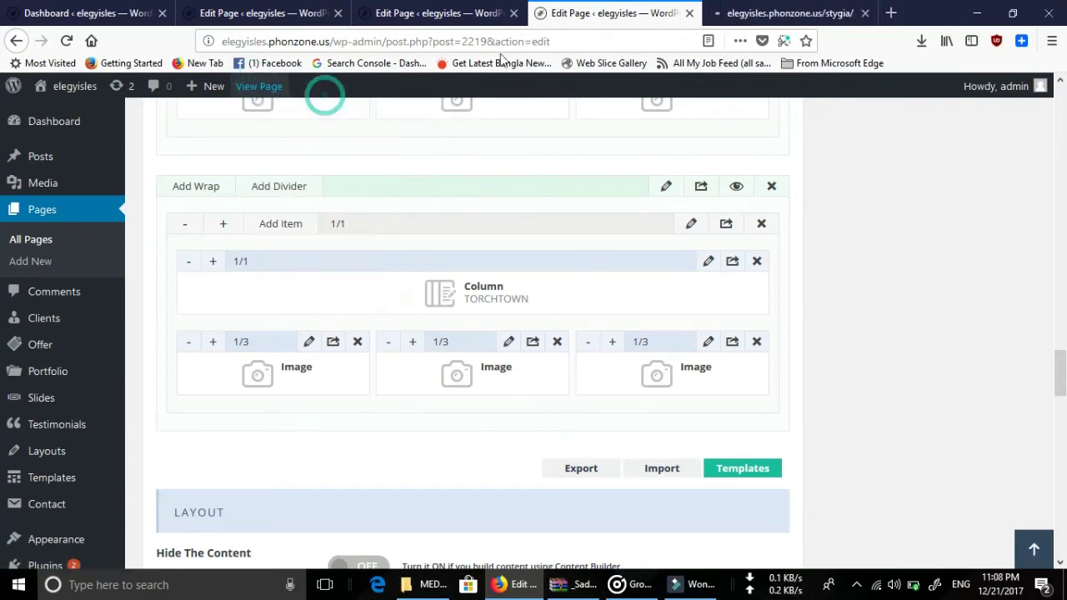
click(744, 11)
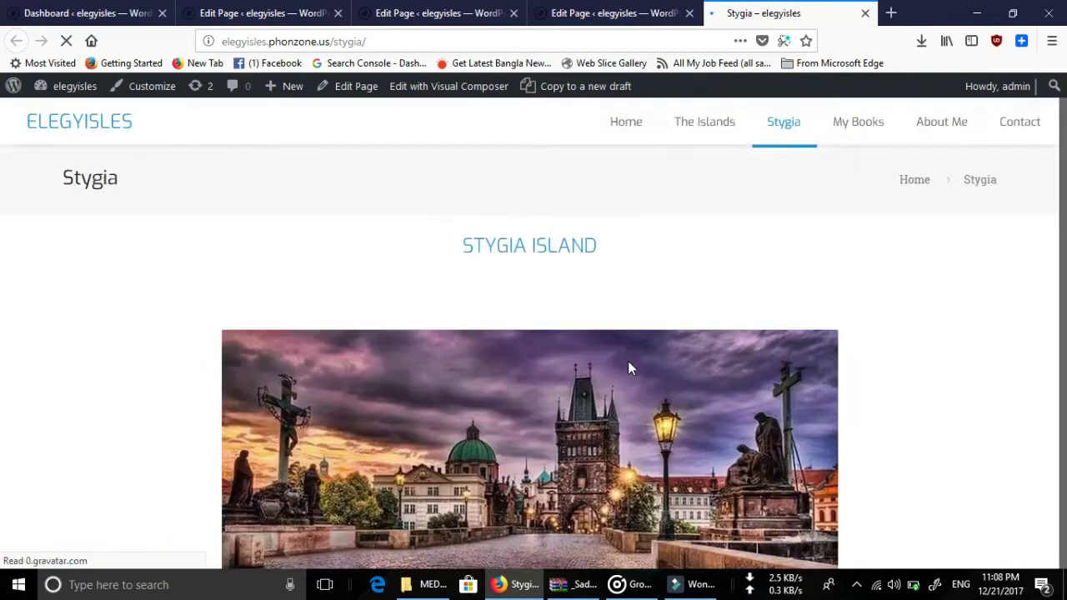
Review the TORCHTOWN heading and its three images on the live page.
scroll(629, 368, down, 15)
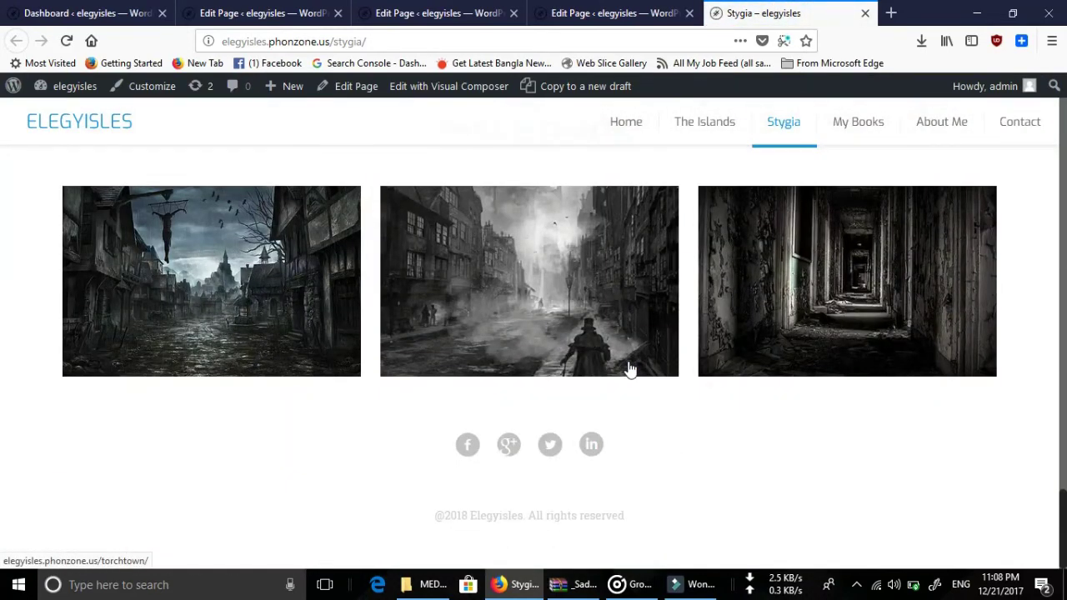
scroll(629, 369, up, 4)
scroll(524, 408, down, 2)
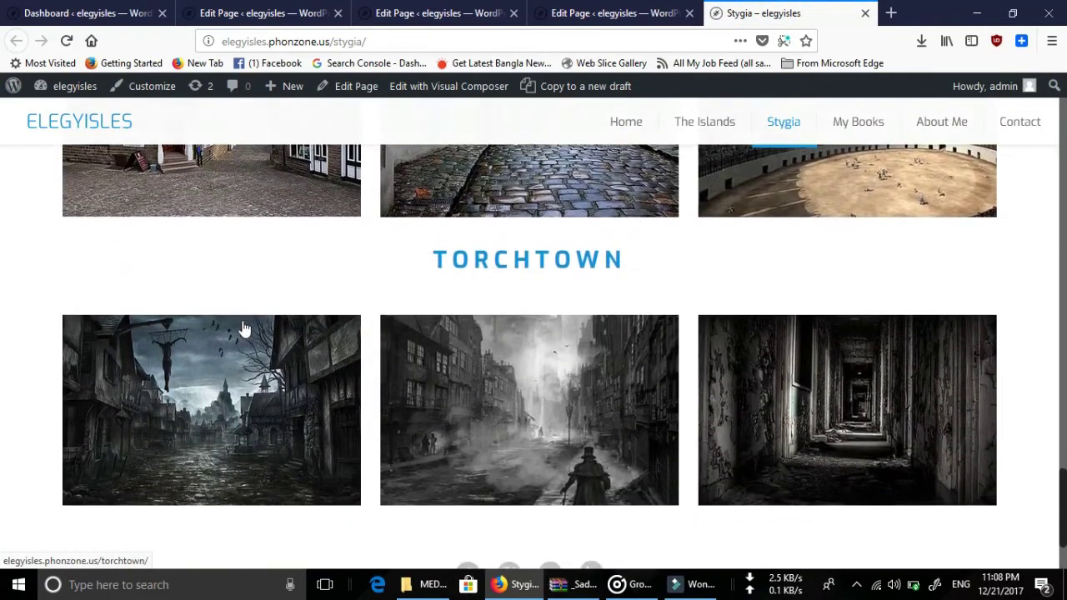
drag(45, 245, 798, 425)
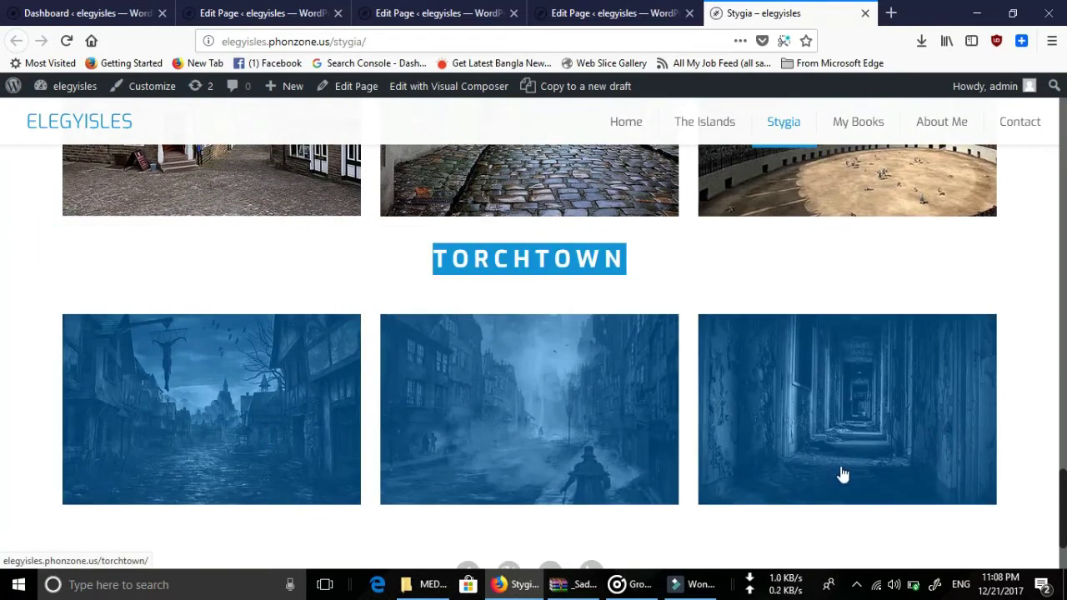
click(22, 251)
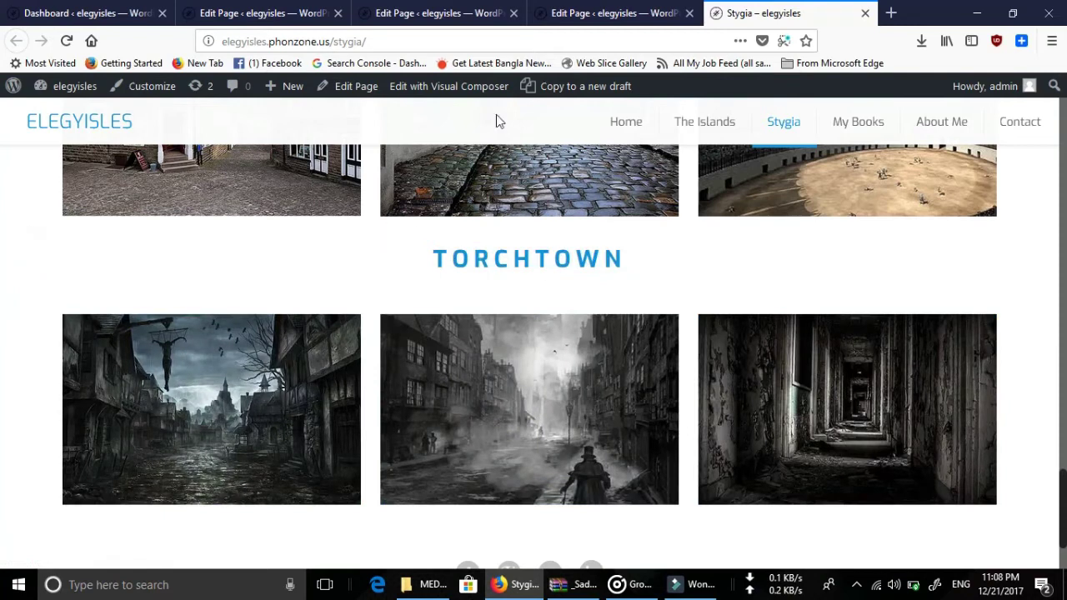
Clone the TORCHTOWN wrap in the page editor.
click(619, 10)
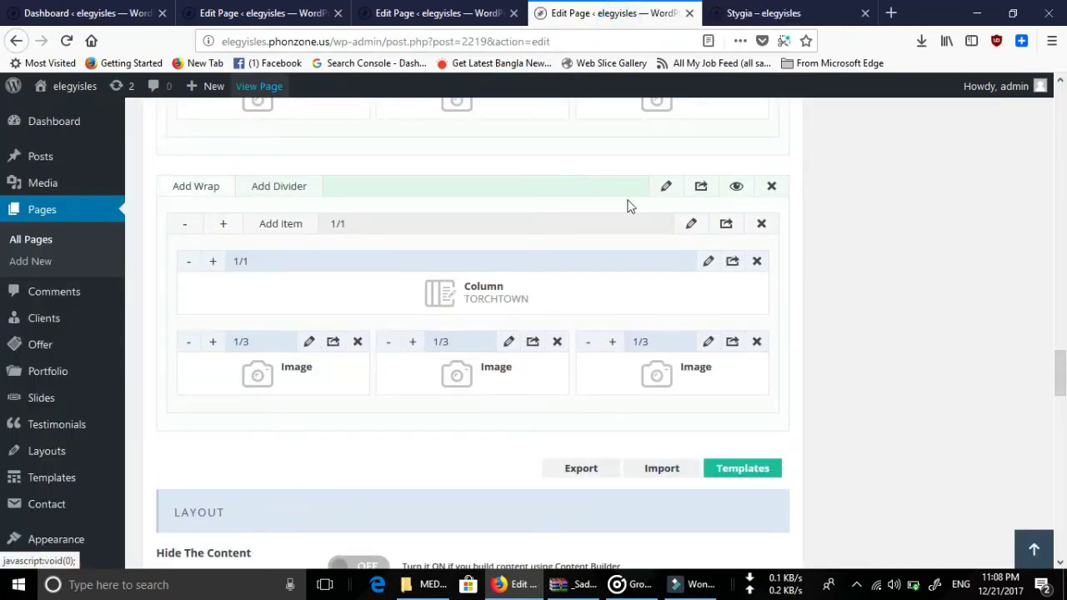
click(705, 191)
scroll(660, 304, down, 2)
scroll(621, 308, down, 1)
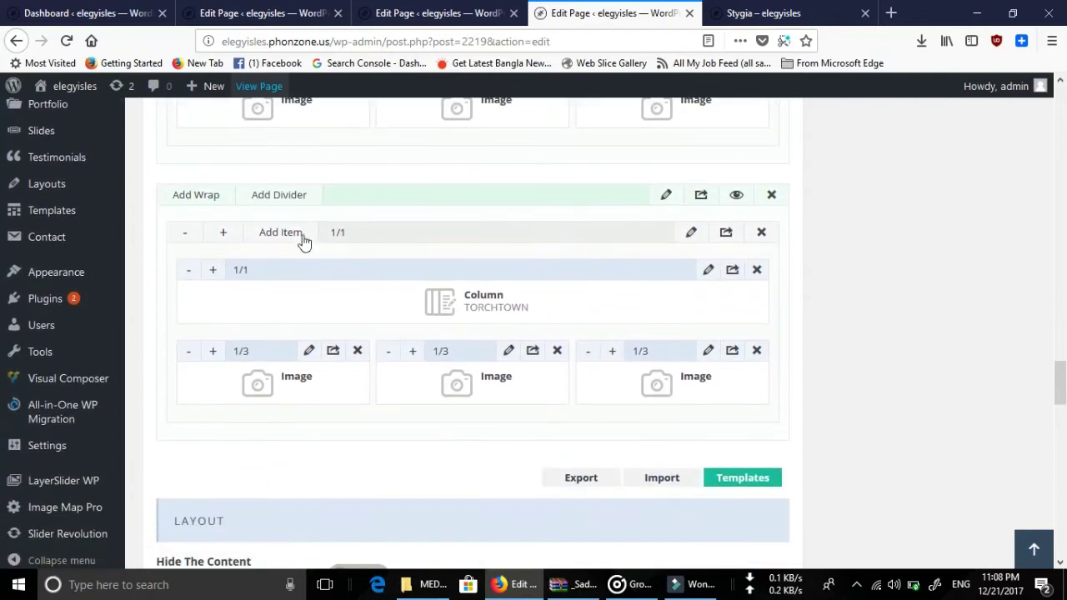
Recheck the live Stygia page against the editor, ending back in the editor.
click(767, 13)
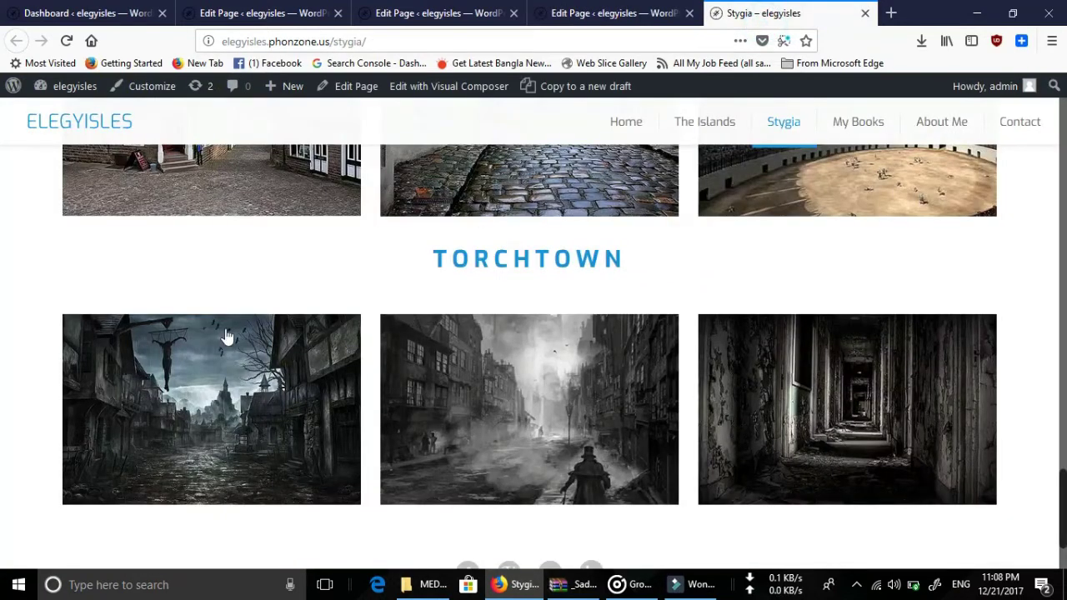
click(696, 8)
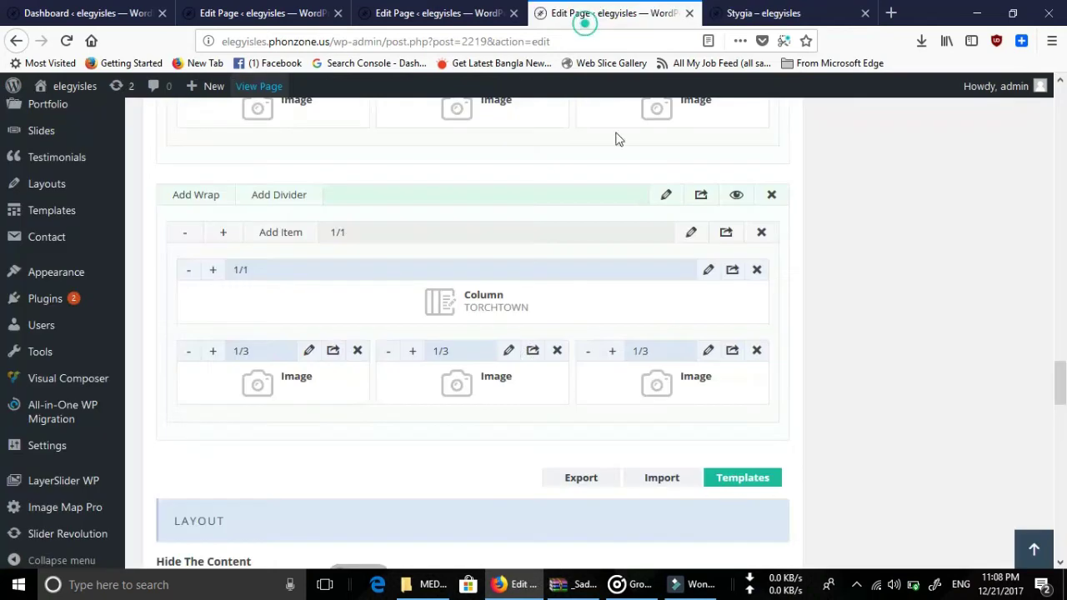
click(760, 10)
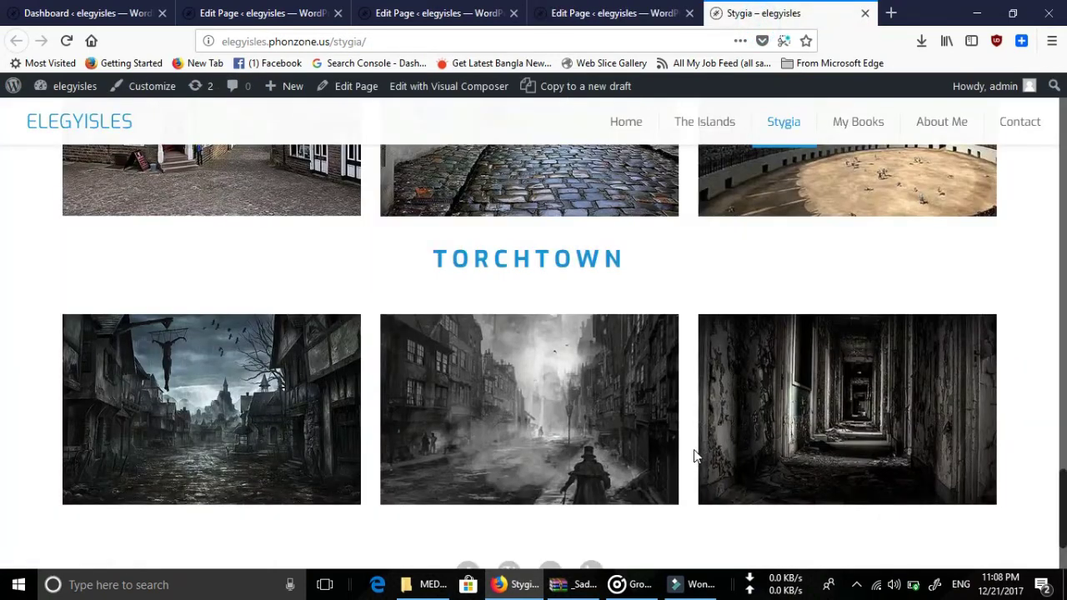
scroll(692, 455, down, 3)
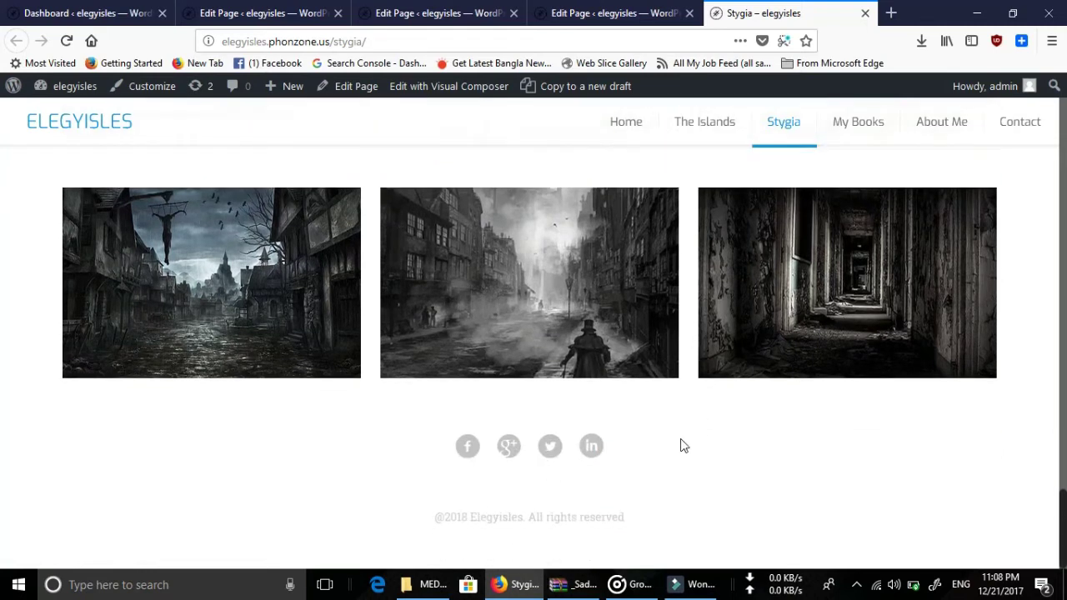
click(654, 12)
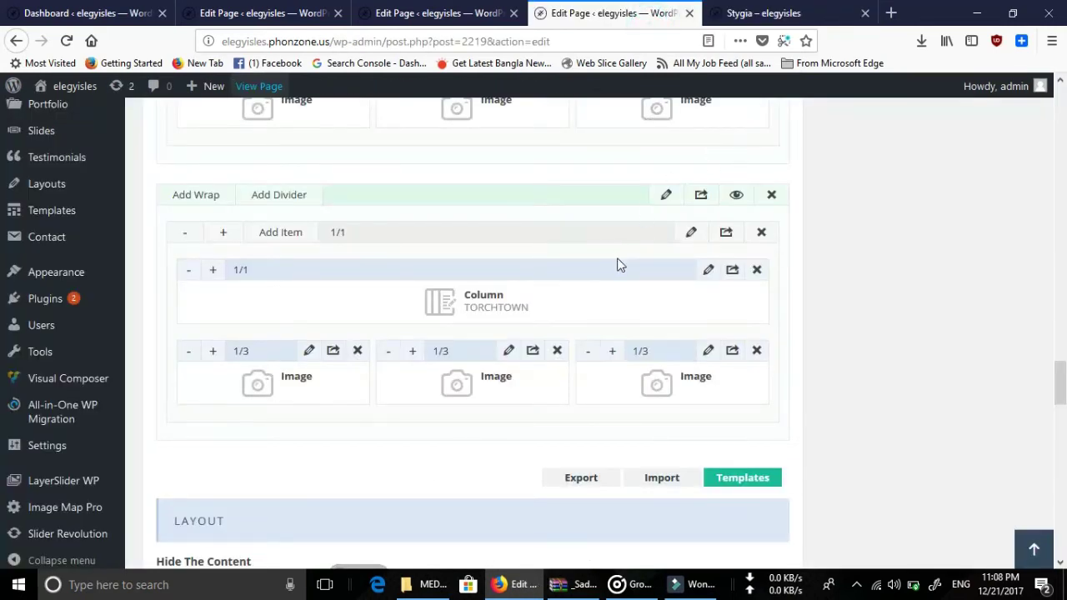
Inspect the copied TORCHTOWN column's settings and close them without changes.
click(707, 271)
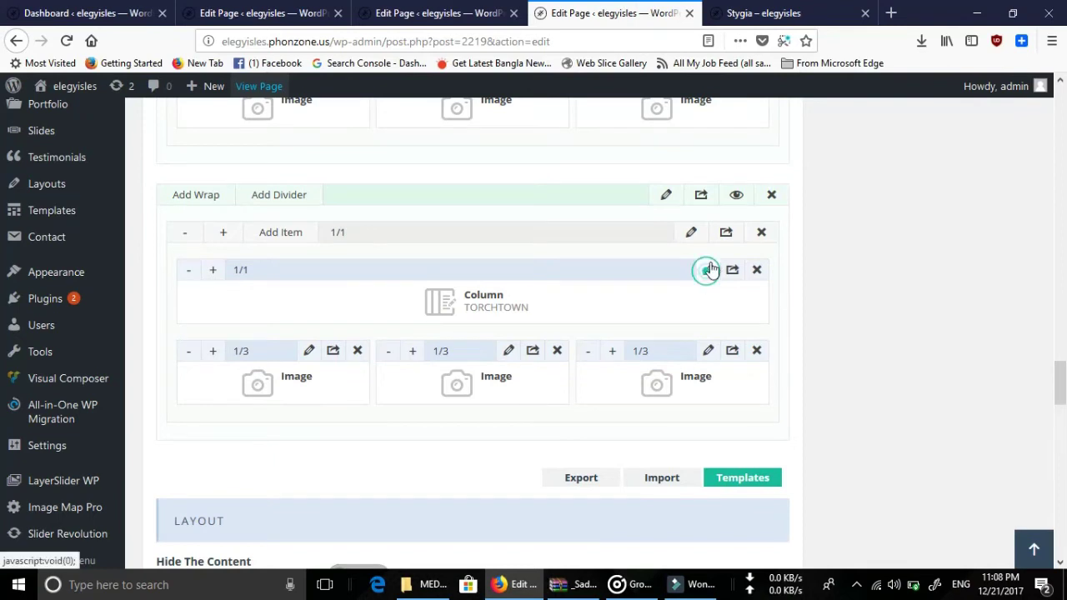
drag(343, 158, 242, 157)
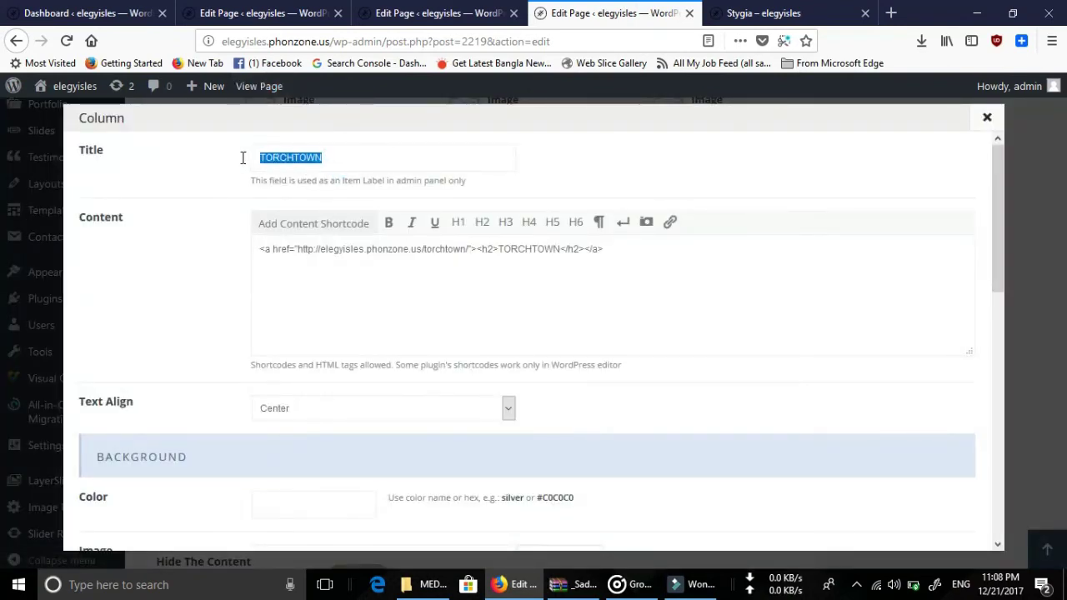
click(550, 250)
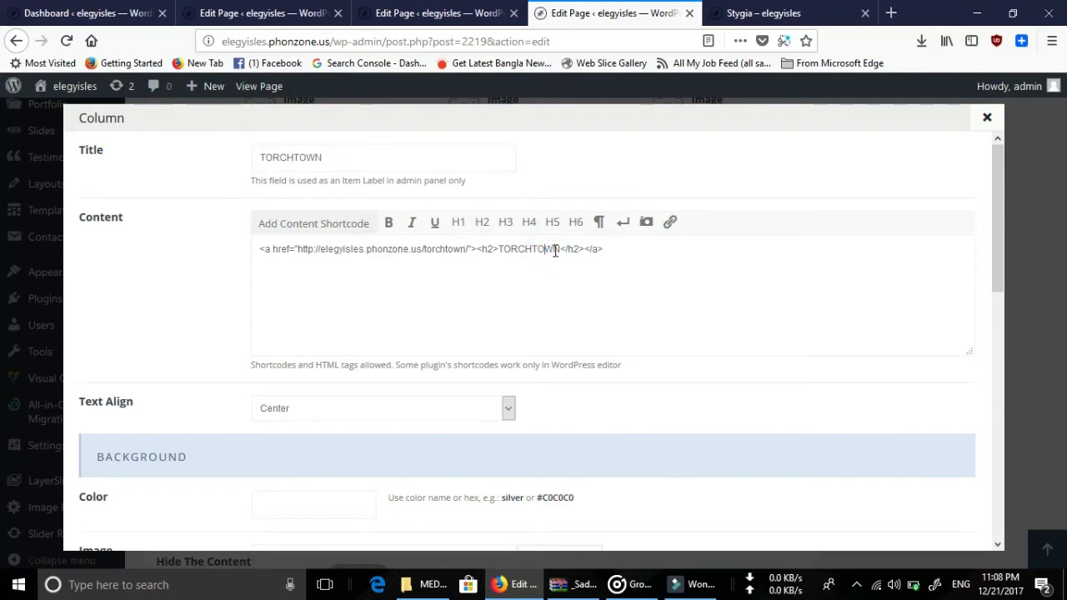
drag(562, 250, 518, 250)
click(987, 117)
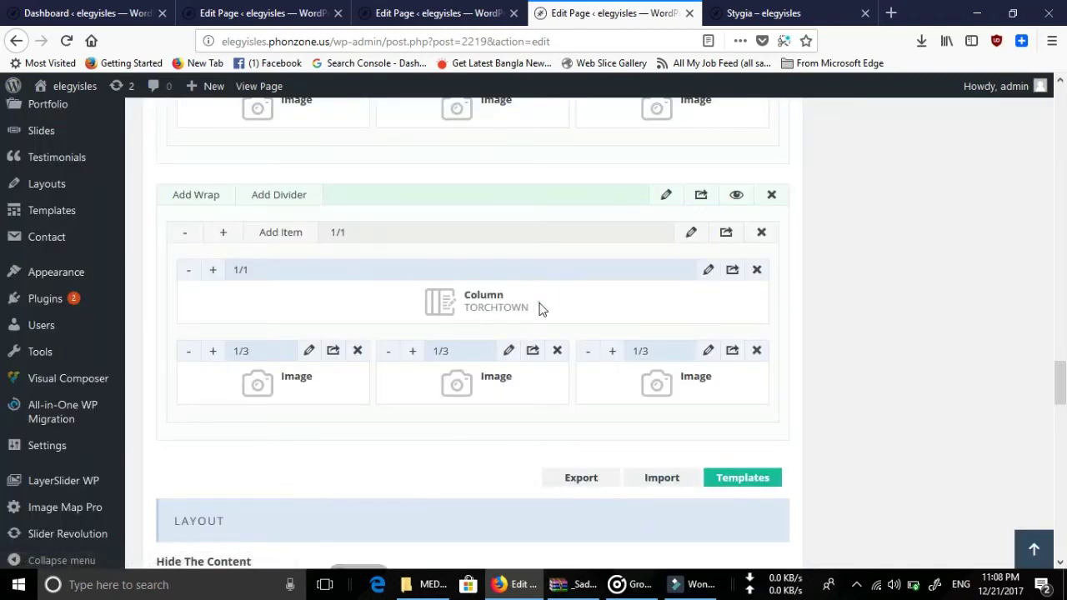
drag(472, 297, 473, 297)
Replace the heading TORCHTOWN with 'The title' and save the column.
click(707, 269)
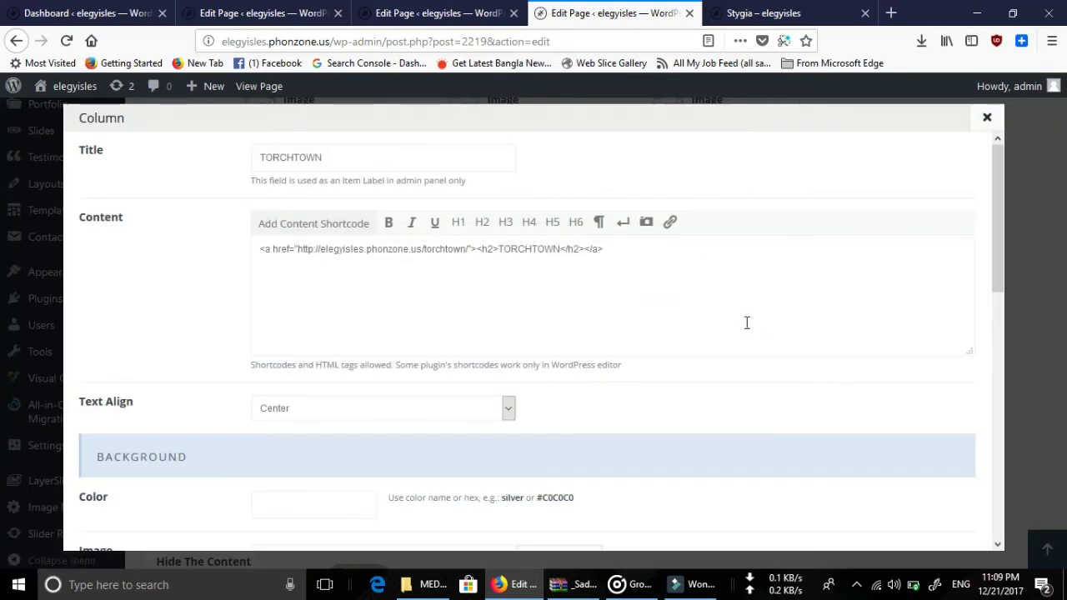
double_click(537, 249)
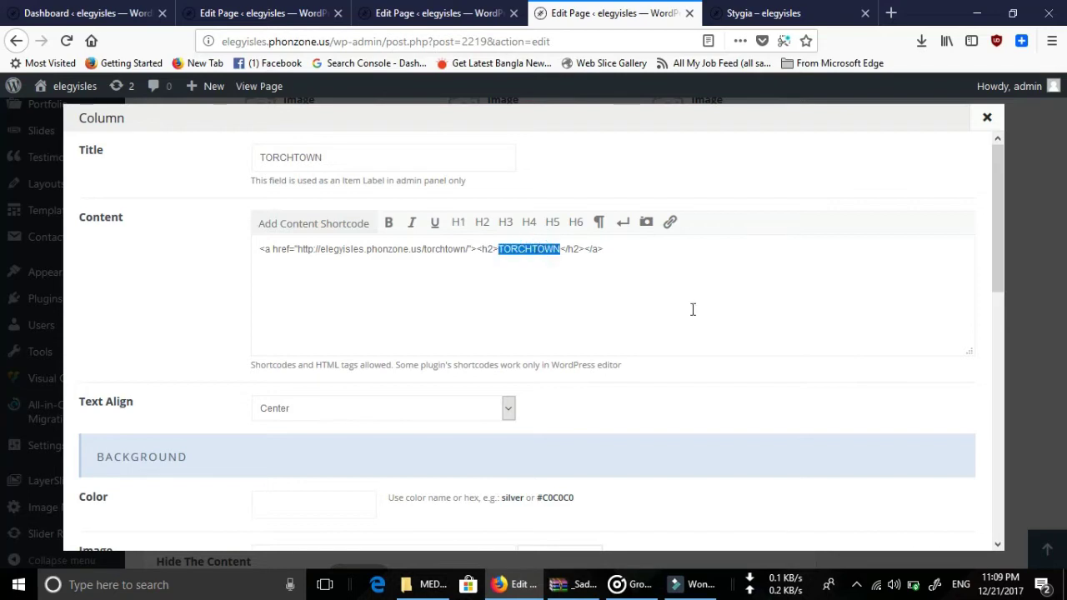
text(The )
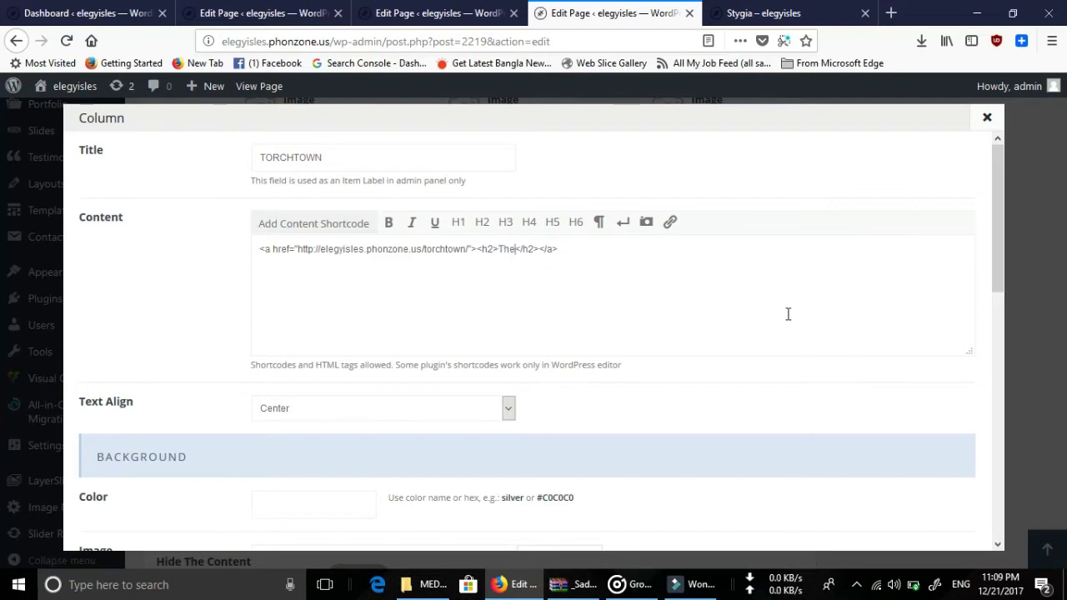
text(title)
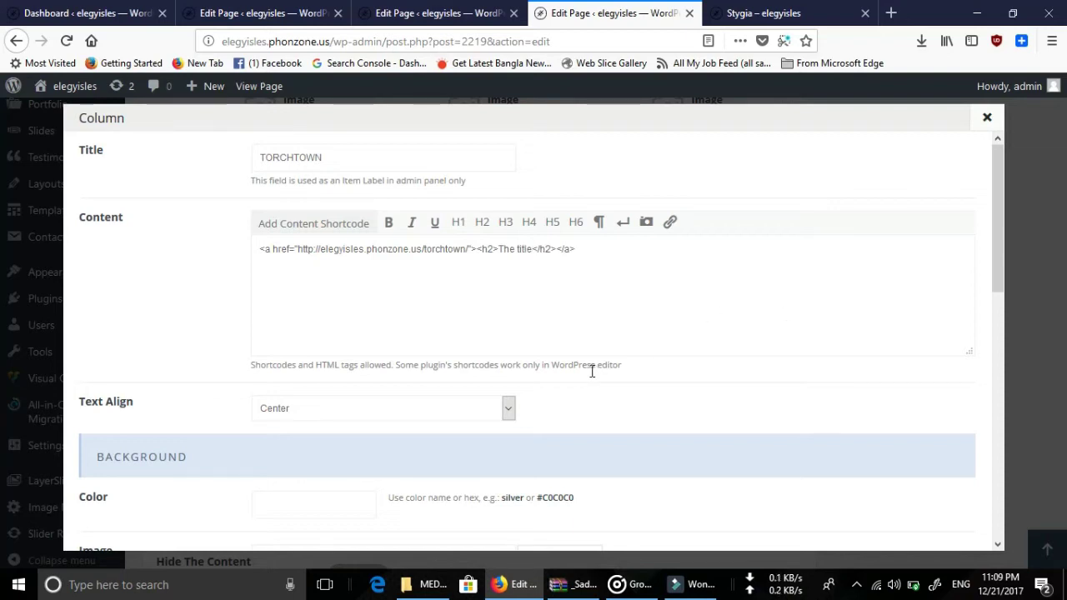
scroll(817, 425, down, 10)
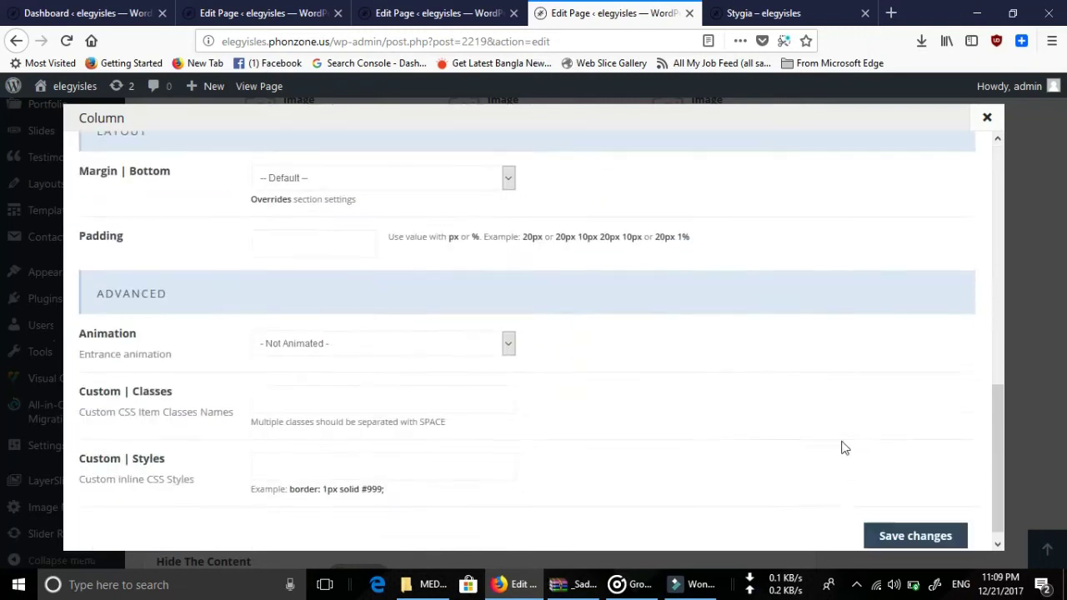
click(916, 522)
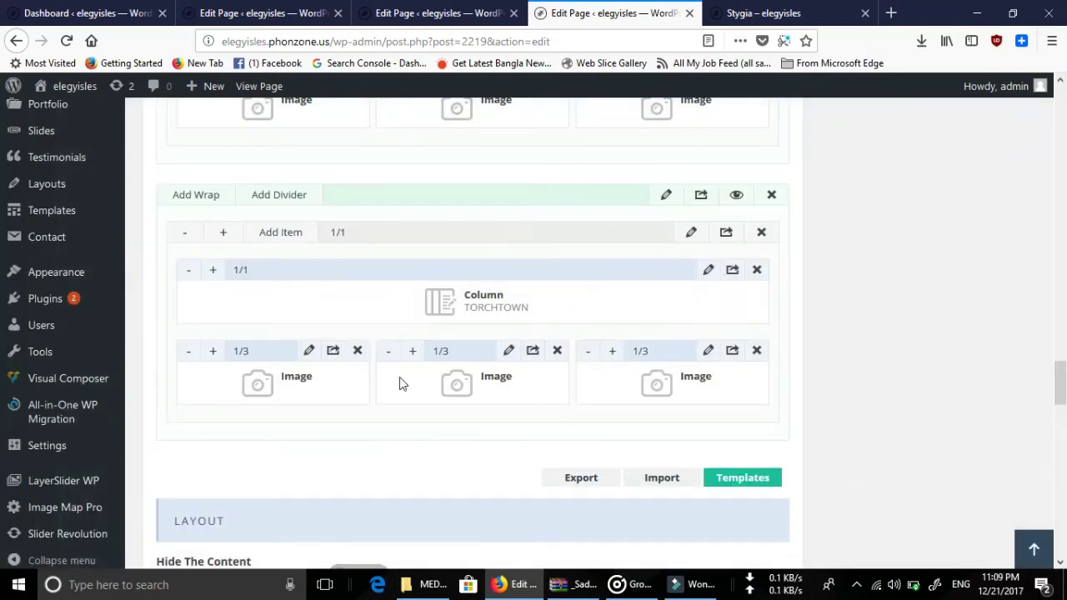
Clear the first image block's photo, browse the media library, and save the block.
click(308, 353)
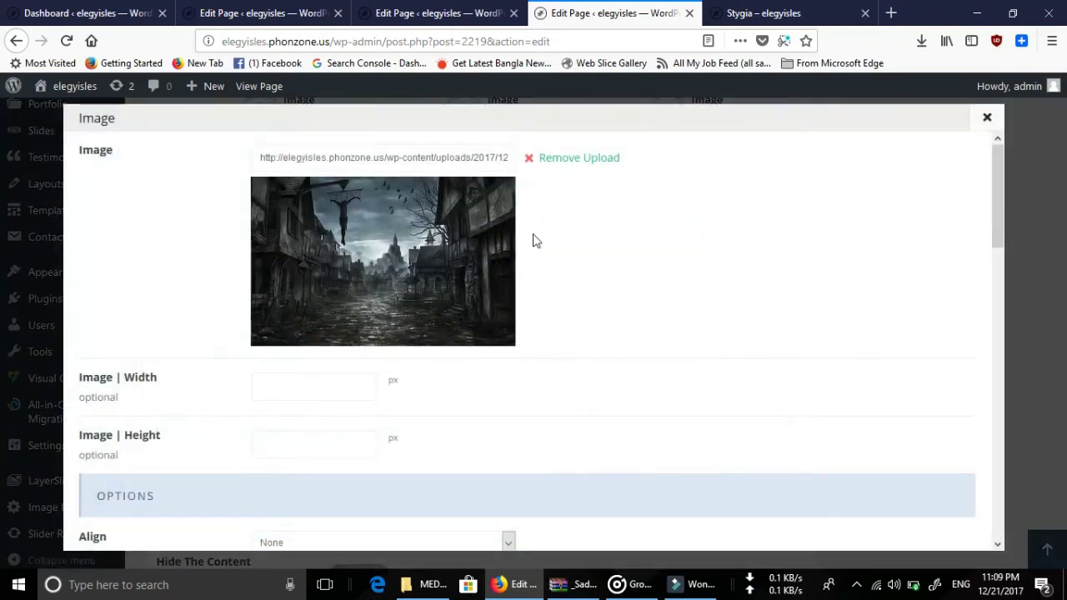
click(572, 165)
click(583, 157)
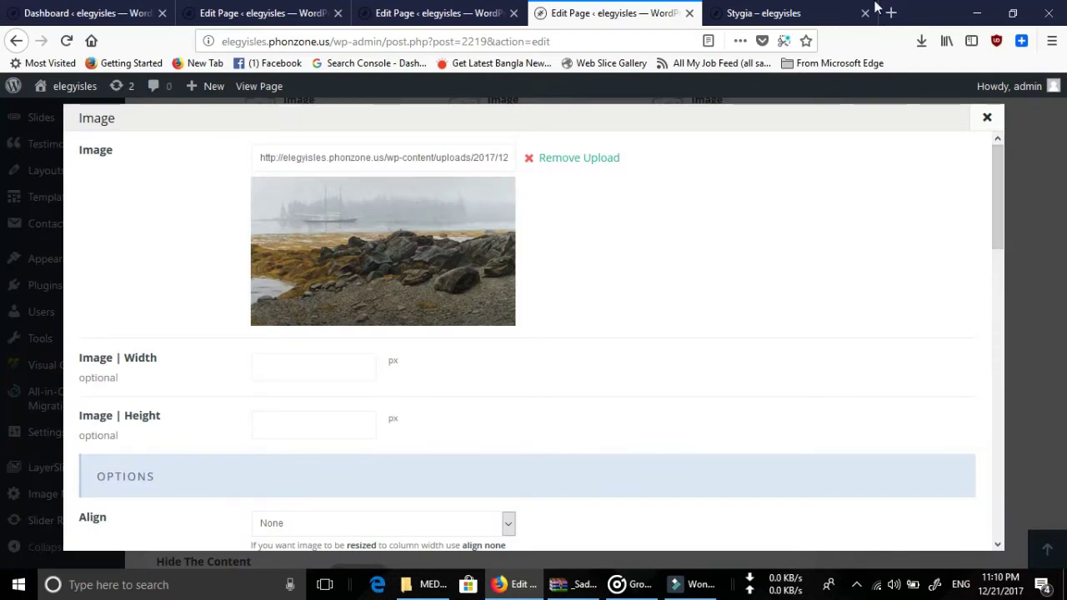
scroll(626, 329, down, 3)
scroll(628, 322, up, 3)
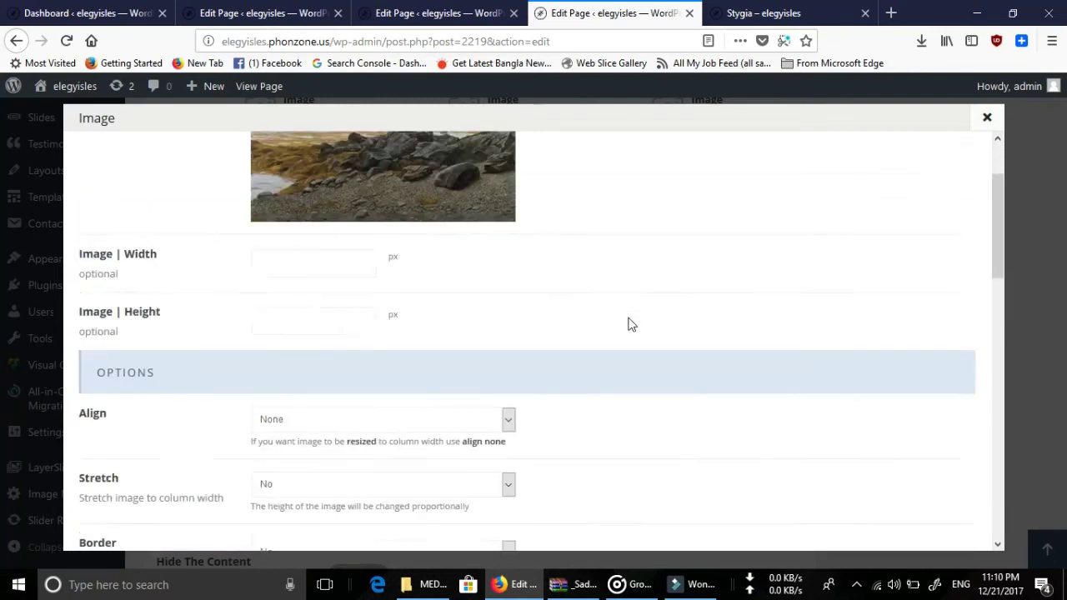
scroll(750, 350, down, 5)
scroll(821, 400, down, 8)
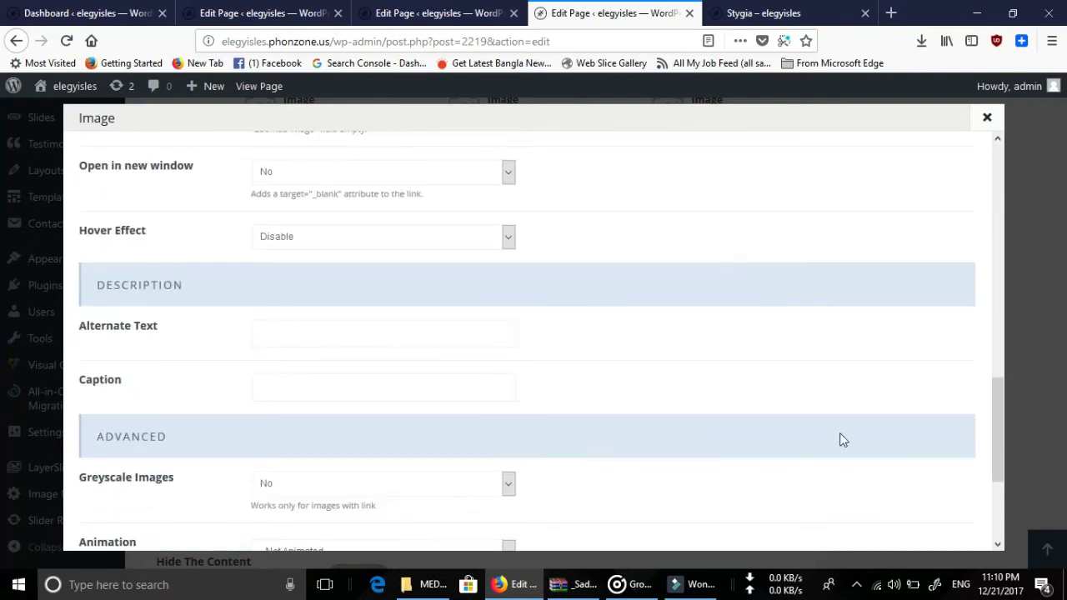
click(933, 520)
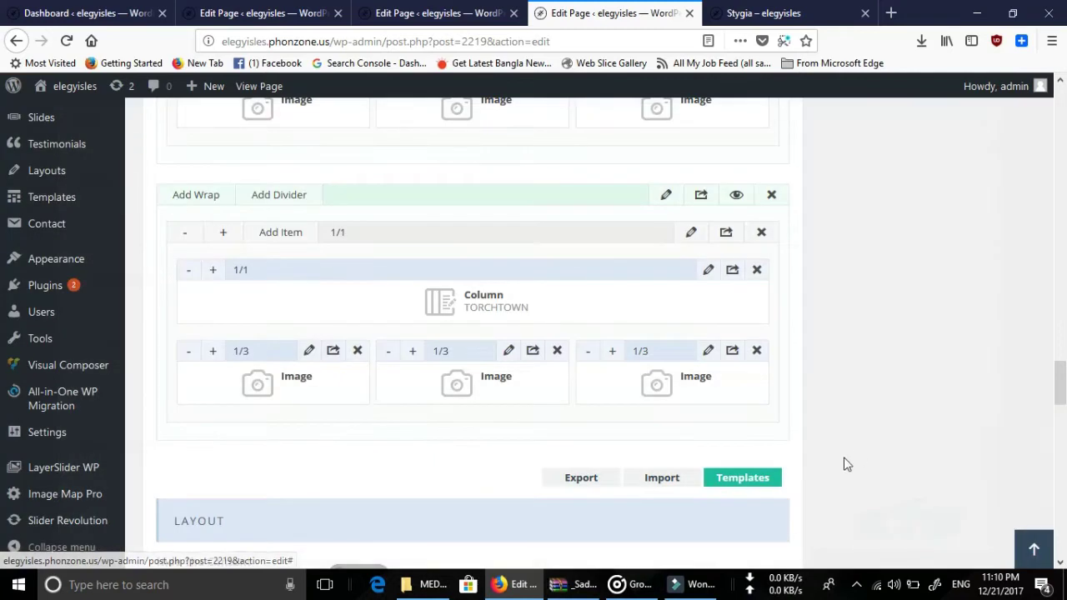
Replace the middle image with the spice photo and save it.
click(508, 351)
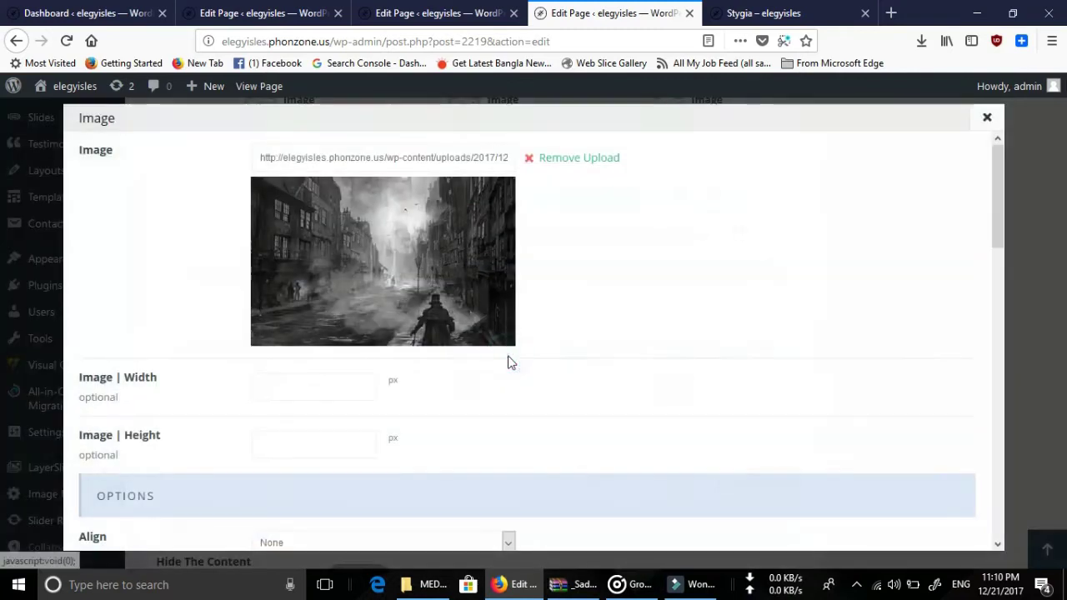
click(552, 157)
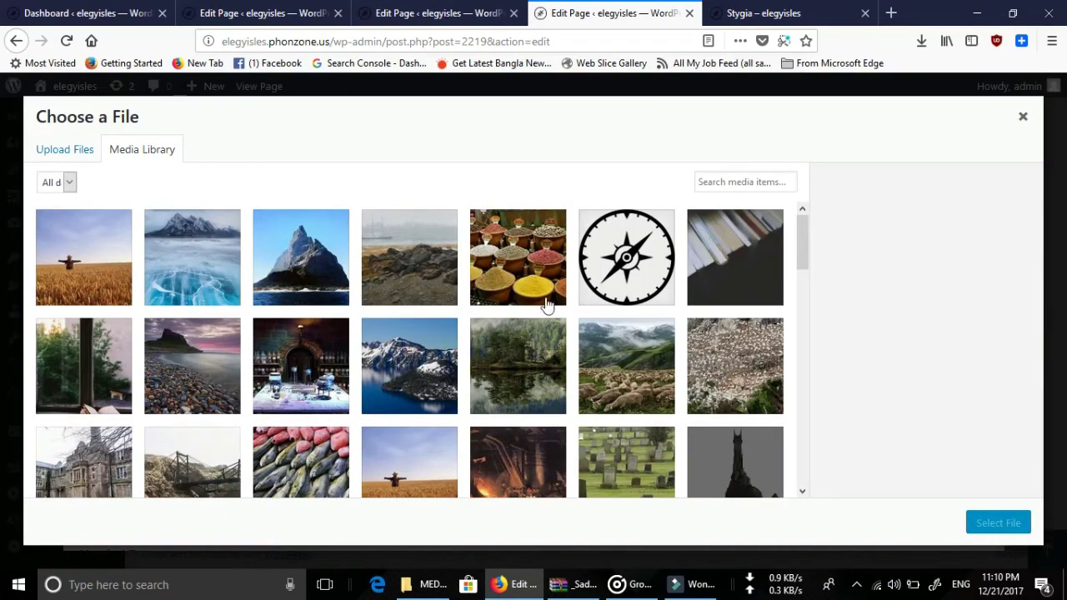
click(525, 265)
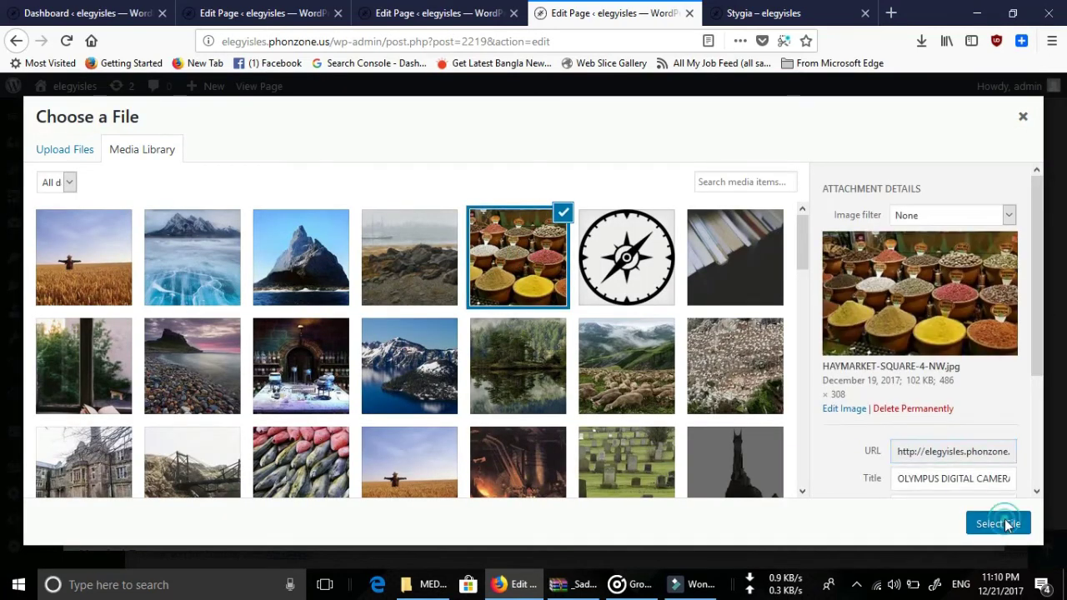
click(1000, 523)
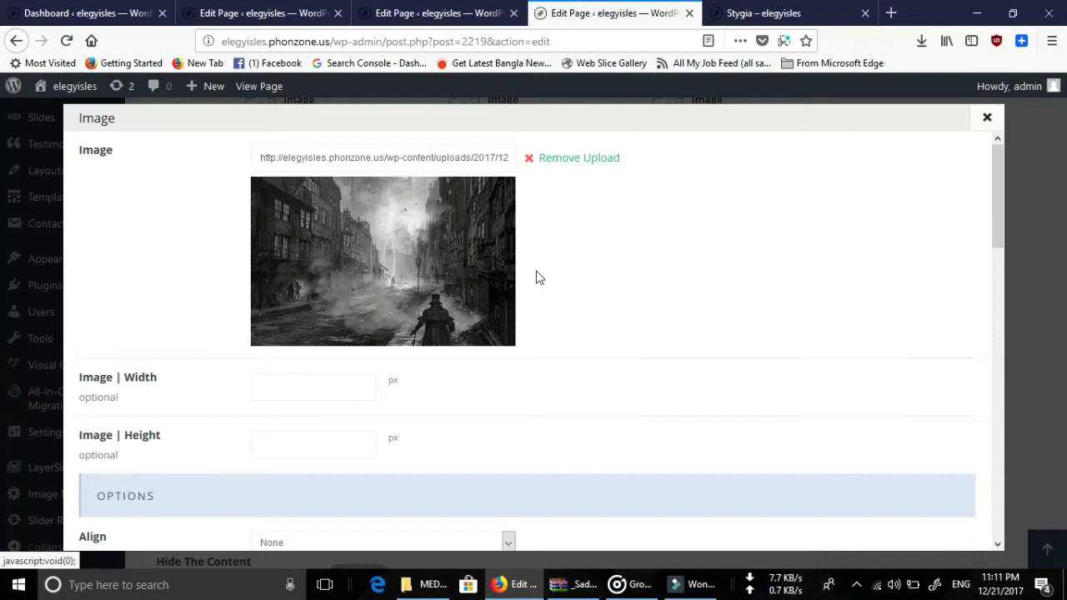
scroll(705, 350, down, 9)
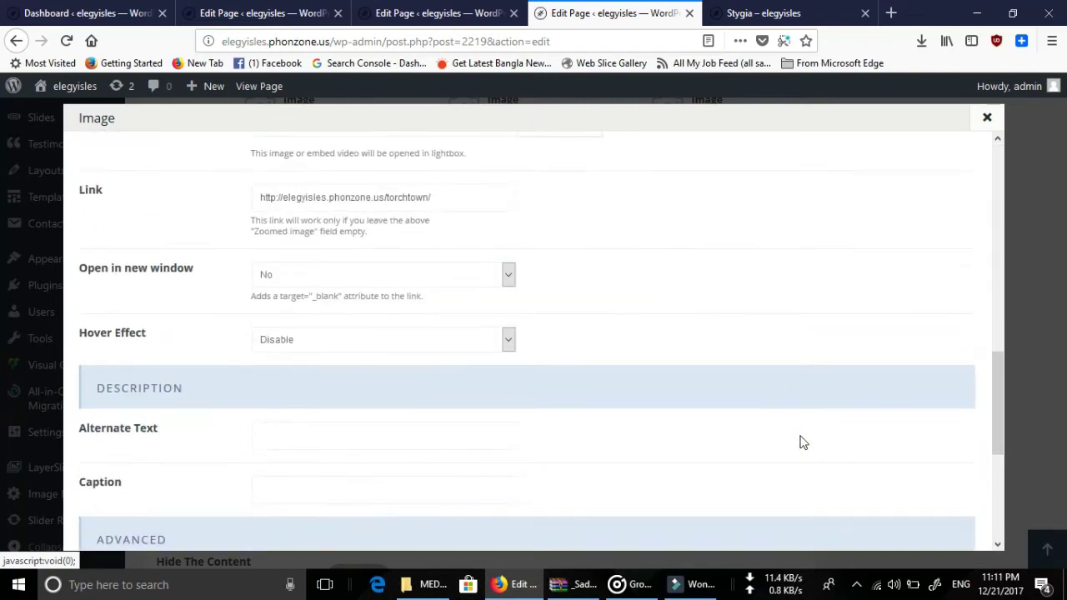
scroll(833, 456, down, 5)
click(896, 522)
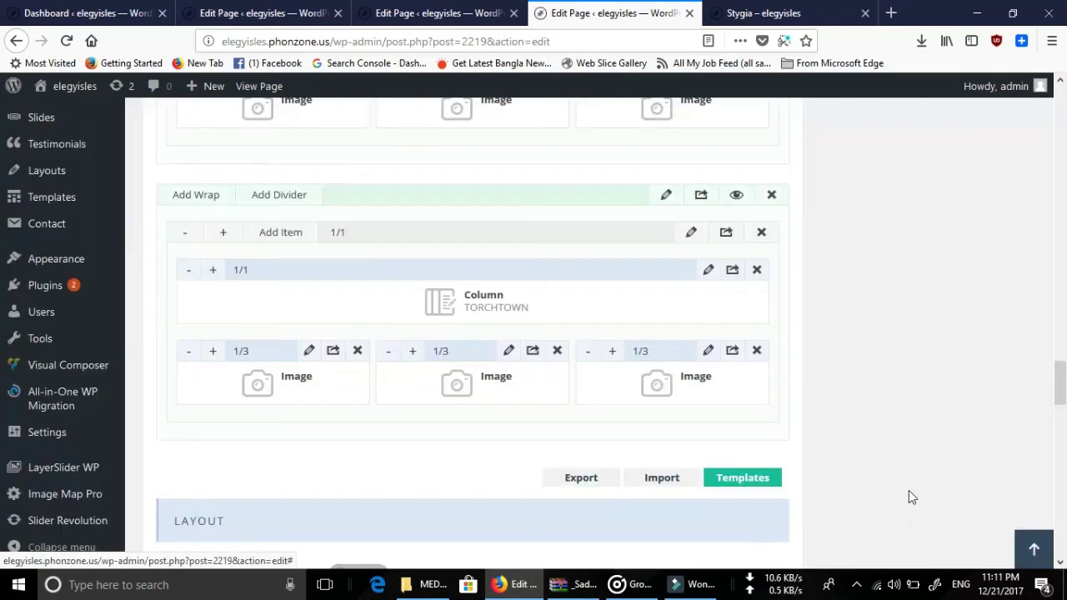
Remove the third image's corridor photo and open the media chooser.
click(709, 351)
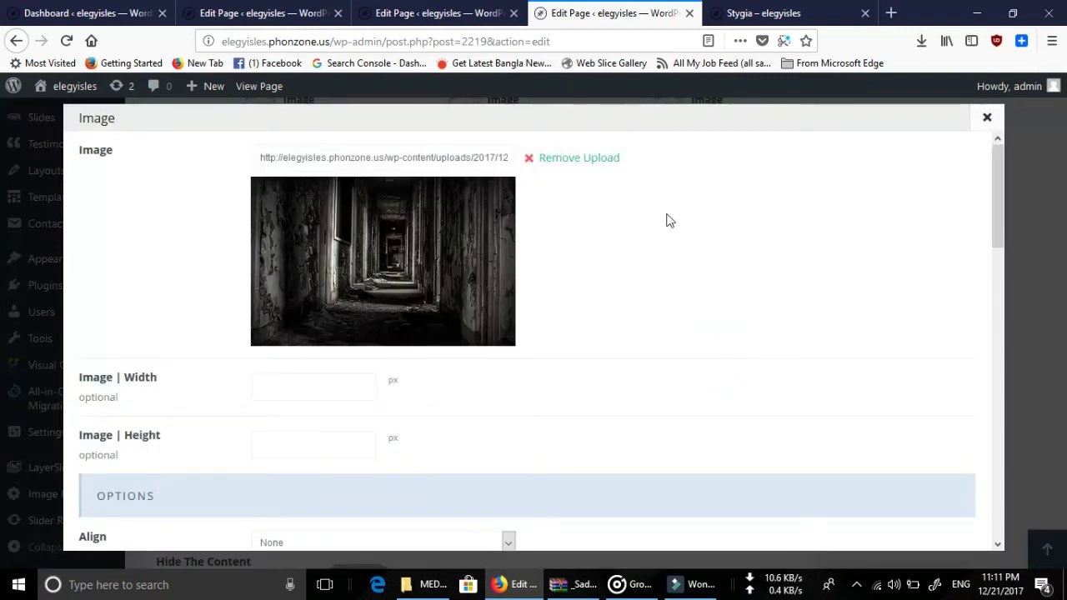
click(575, 160)
click(567, 163)
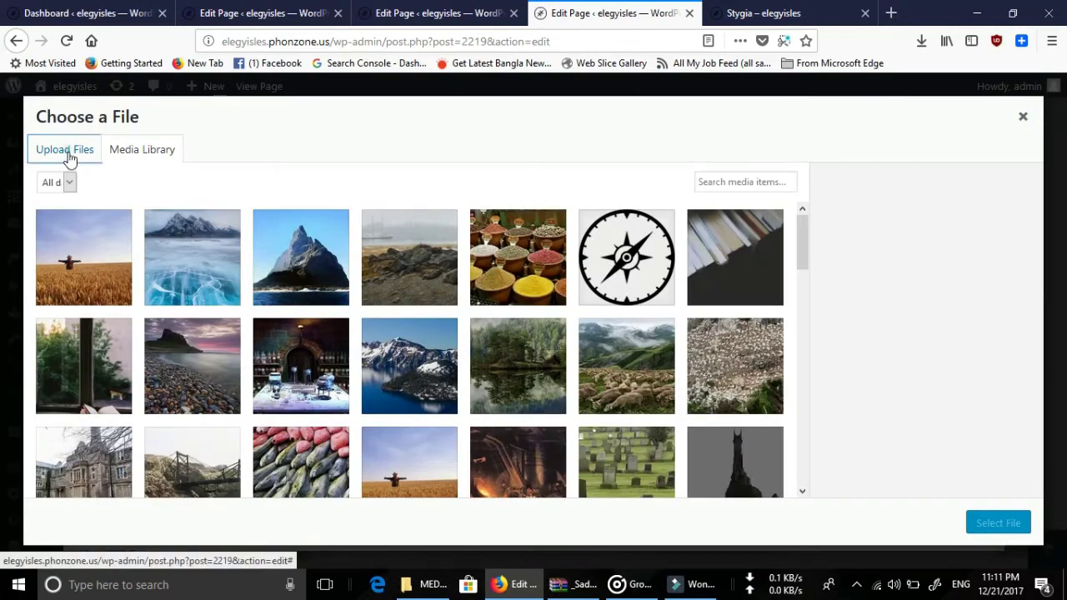
Reopen the media chooser for the third Image item.
click(70, 156)
click(1023, 116)
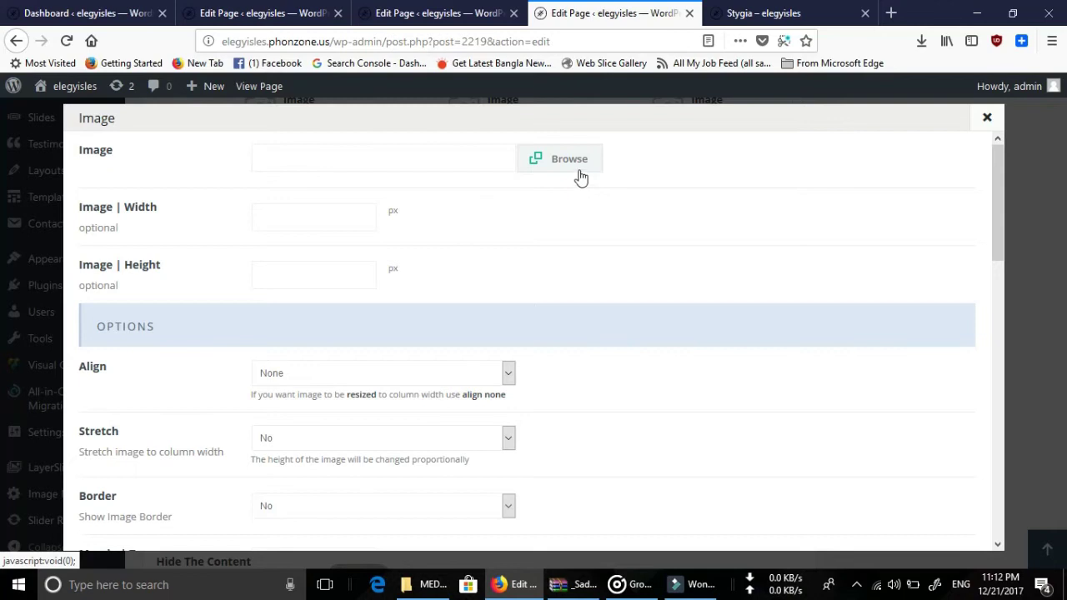
click(581, 175)
click(150, 158)
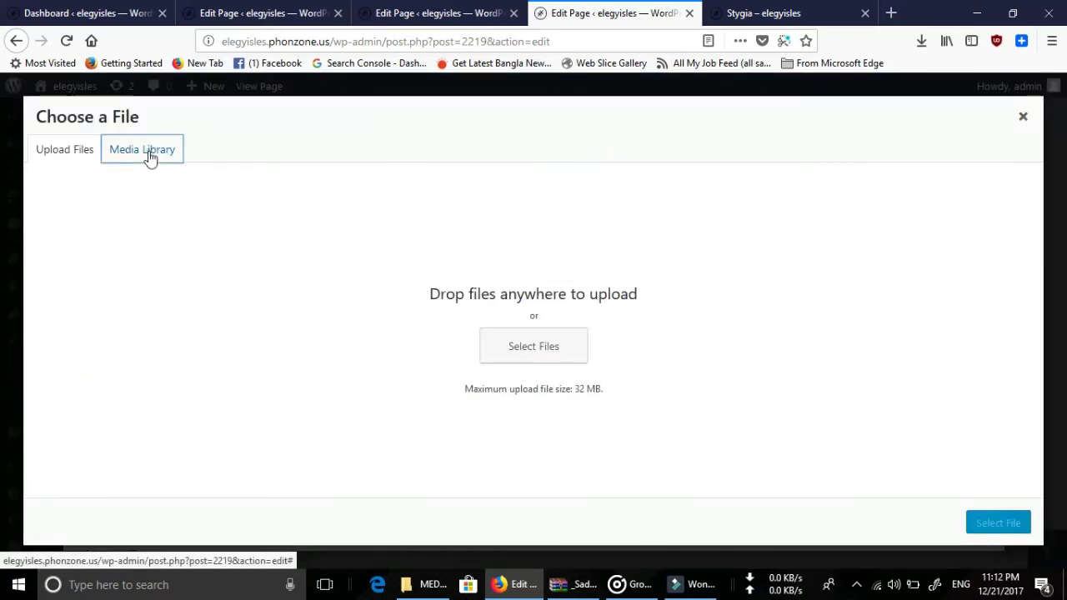
Upload angels foly.jpg from the computer and save it as the third image.
click(77, 152)
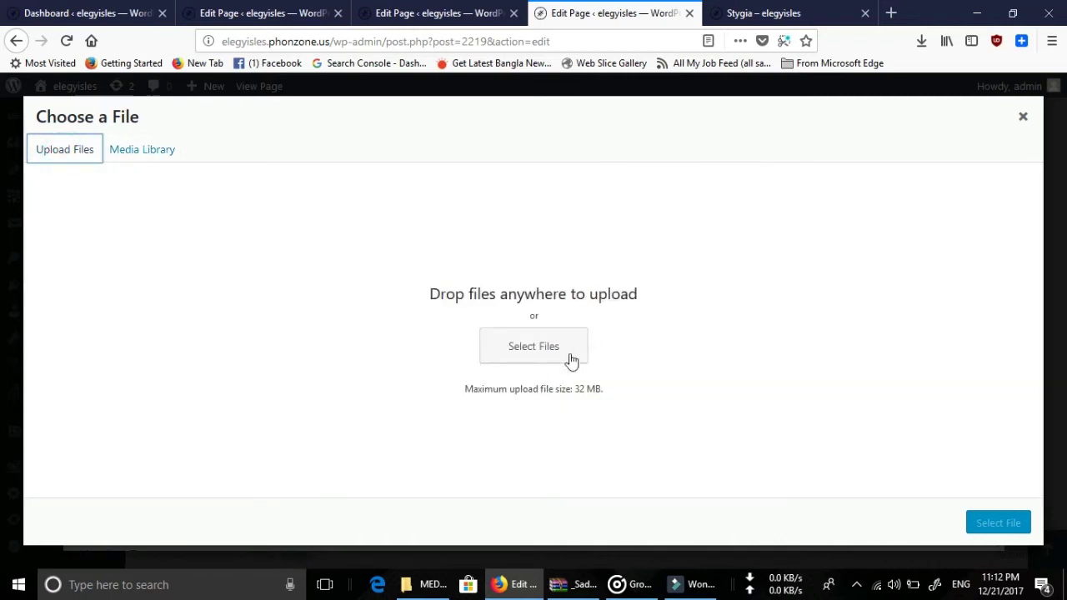
click(545, 358)
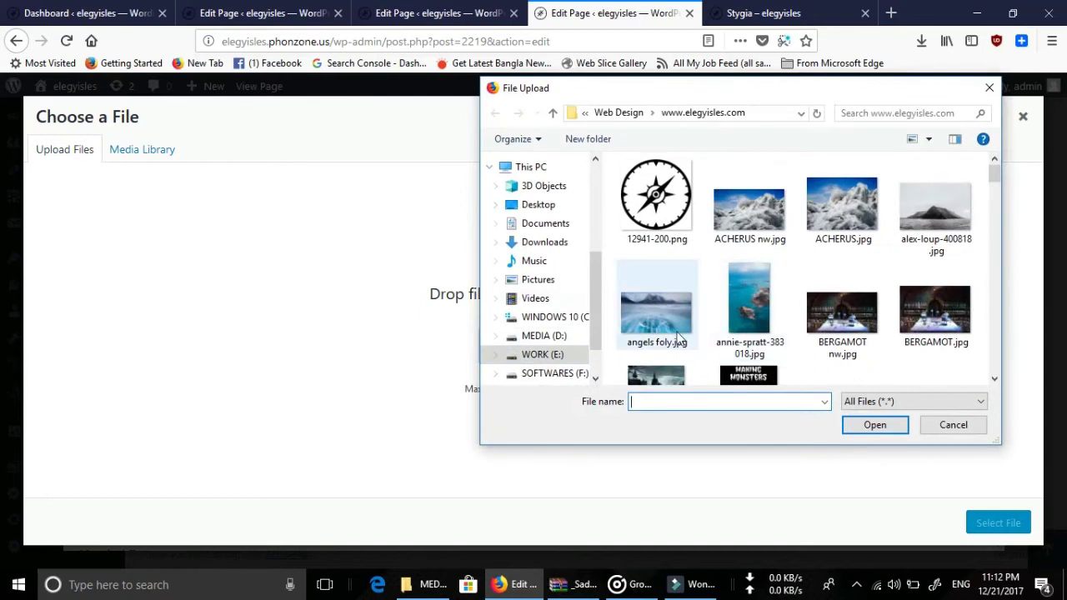
click(677, 337)
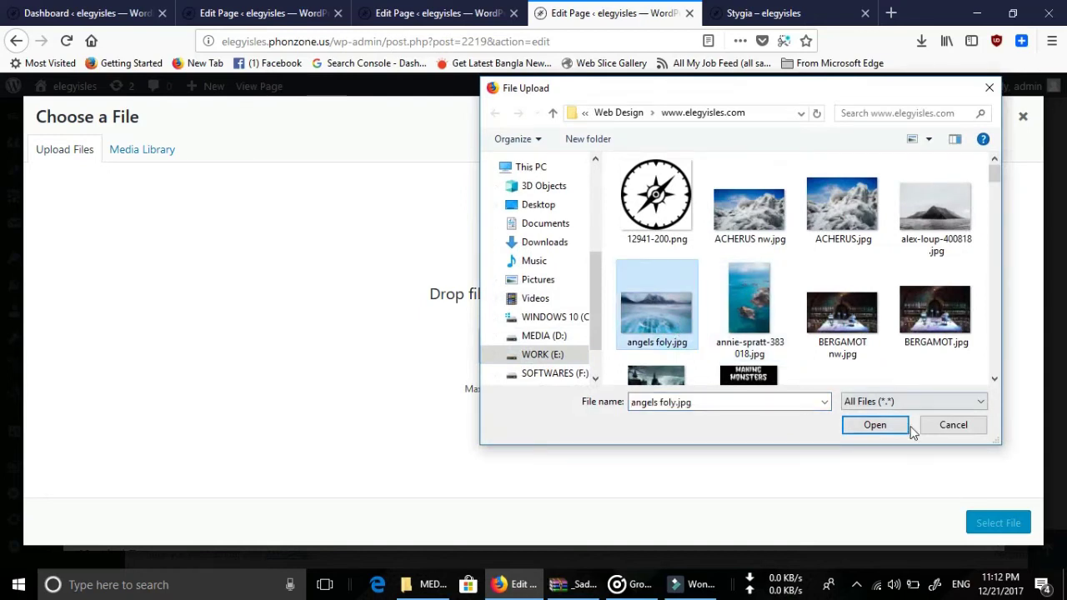
click(883, 425)
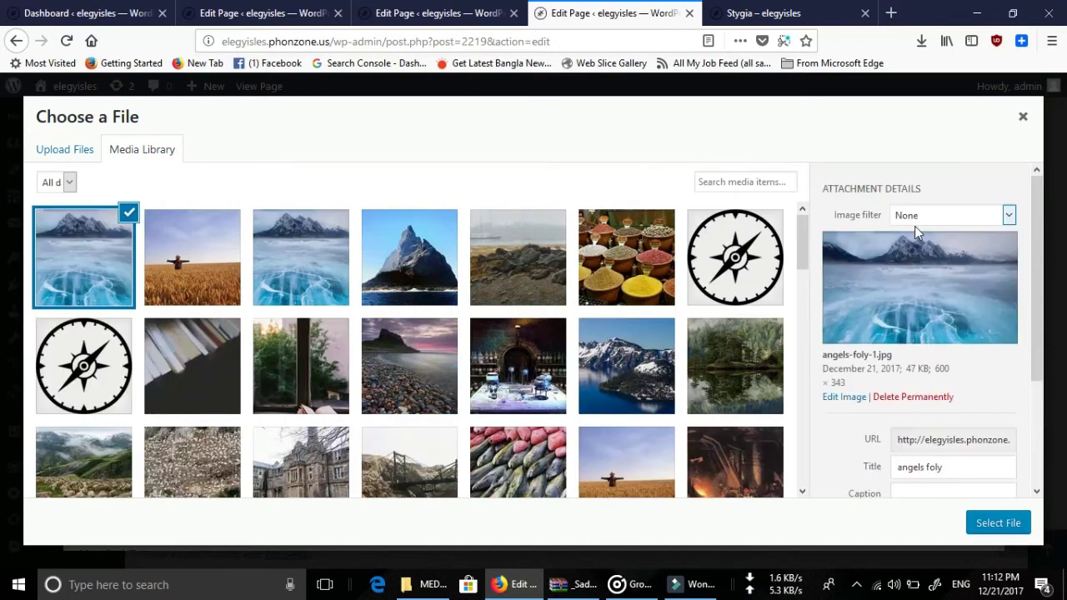
click(999, 526)
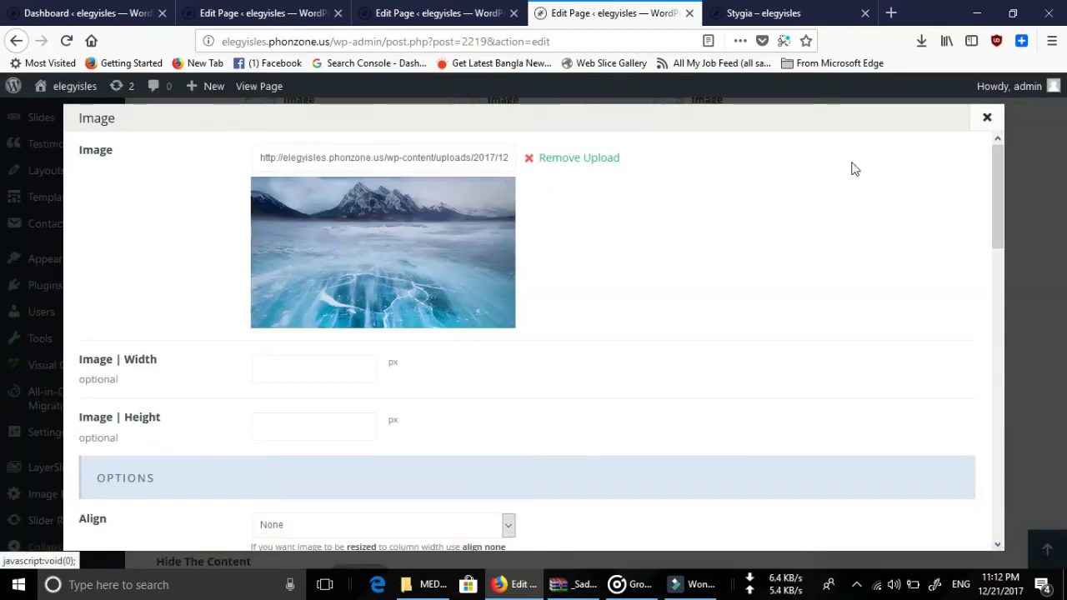
scroll(905, 314, down, 10)
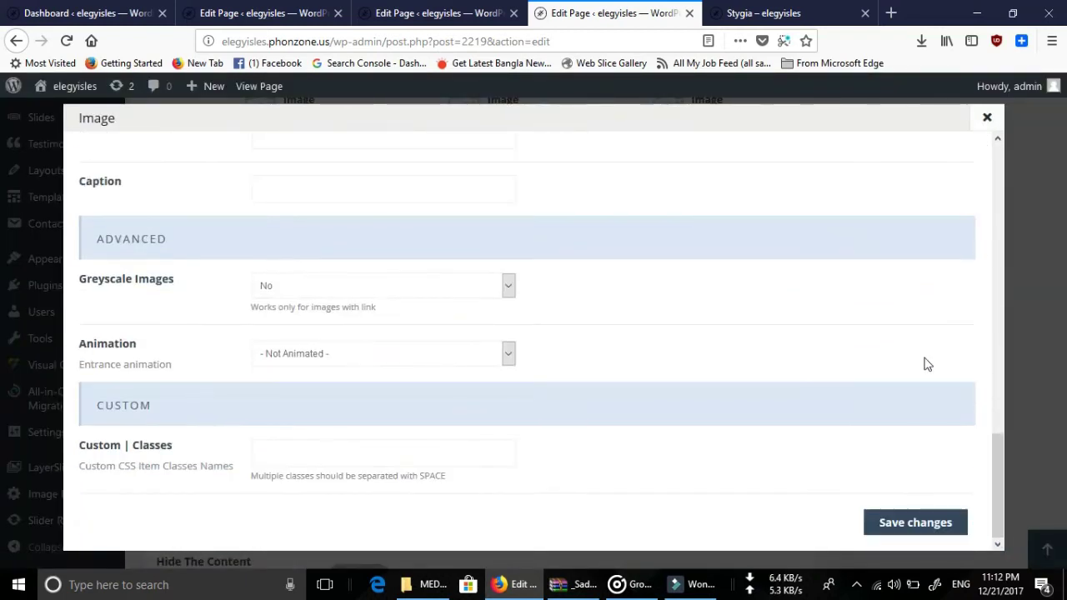
click(922, 521)
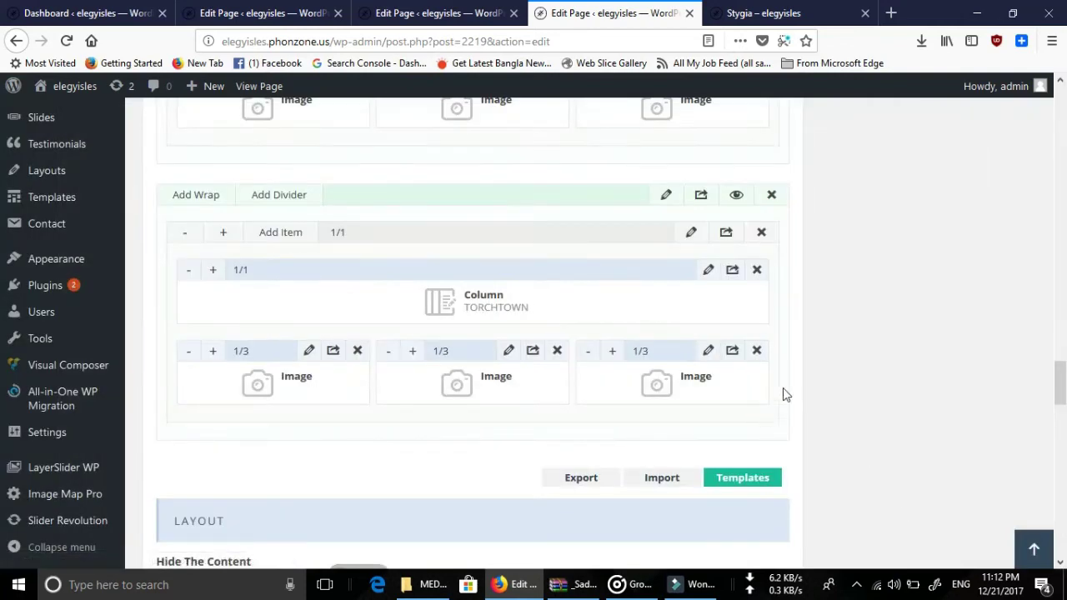
scroll(841, 317, up, 4)
Update the Stygia page to publish the changes.
scroll(840, 317, up, 10)
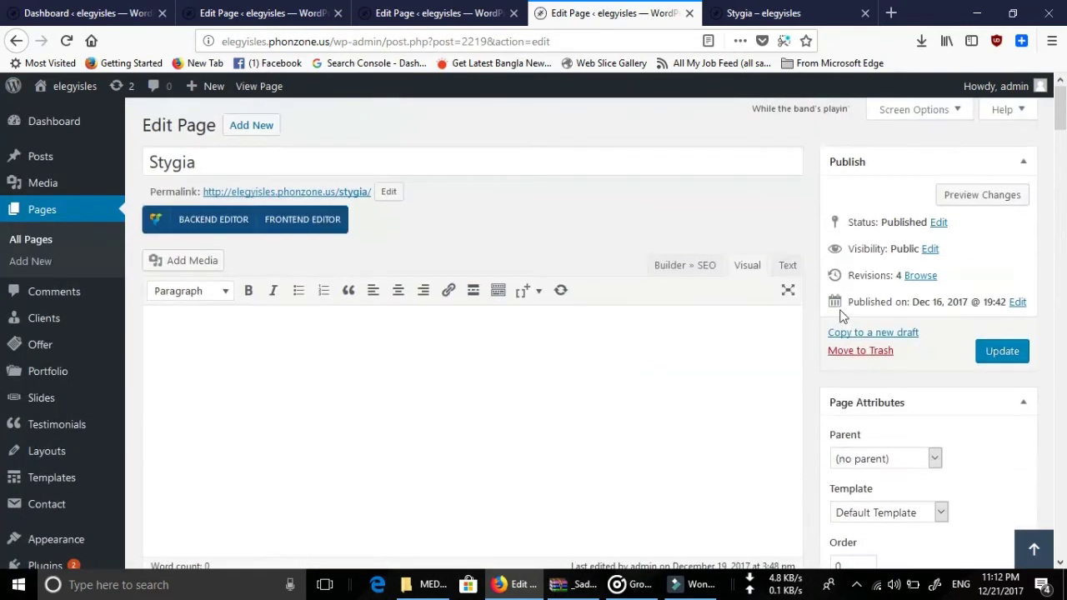
click(996, 353)
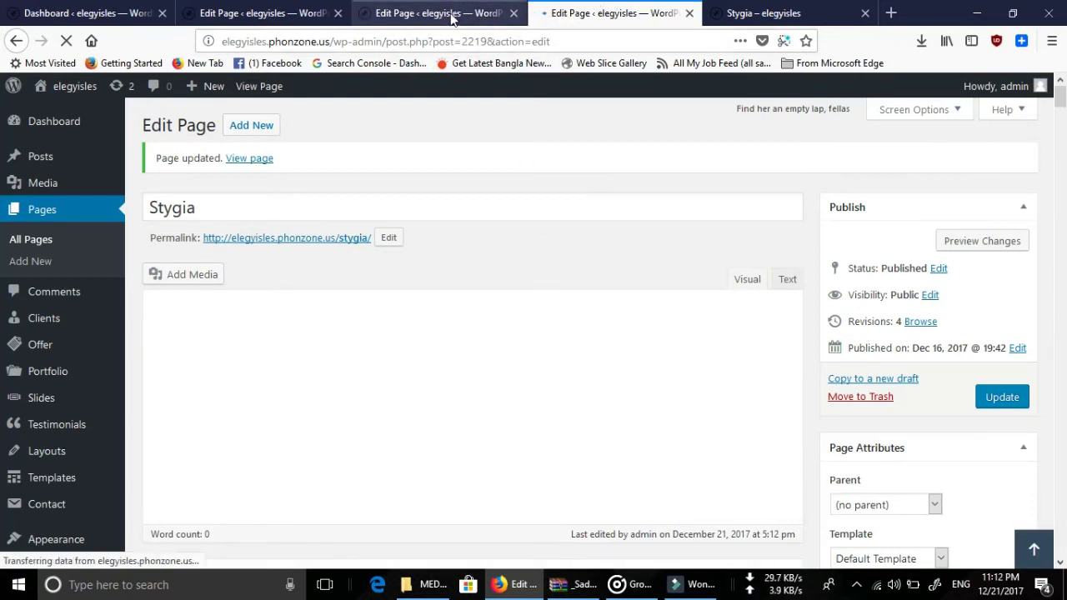
click(451, 15)
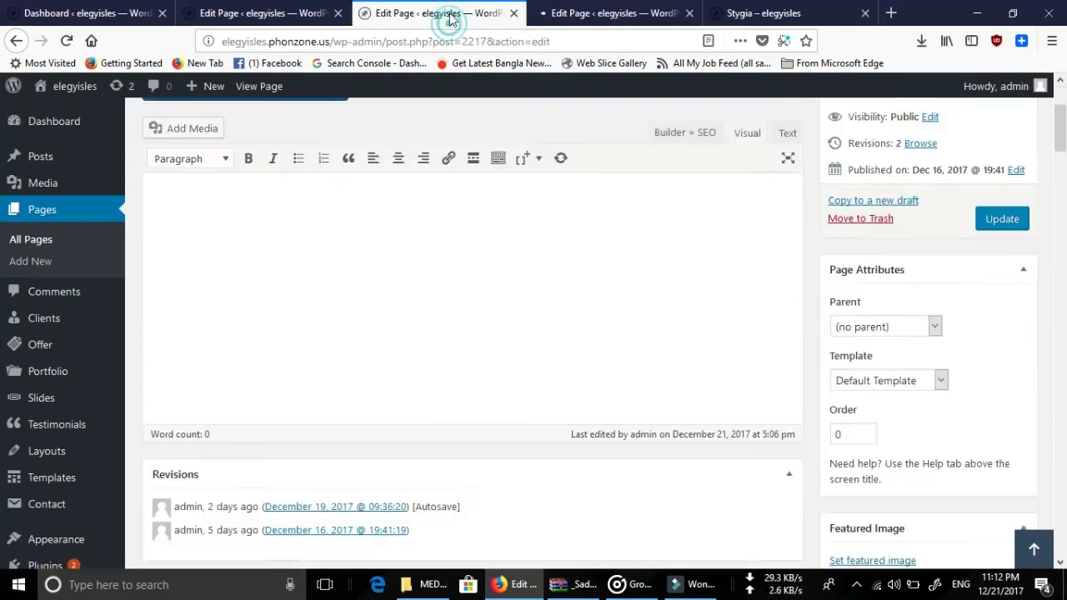
click(620, 19)
Reload the live Stygia page and check 'The title' section with its three images.
click(796, 13)
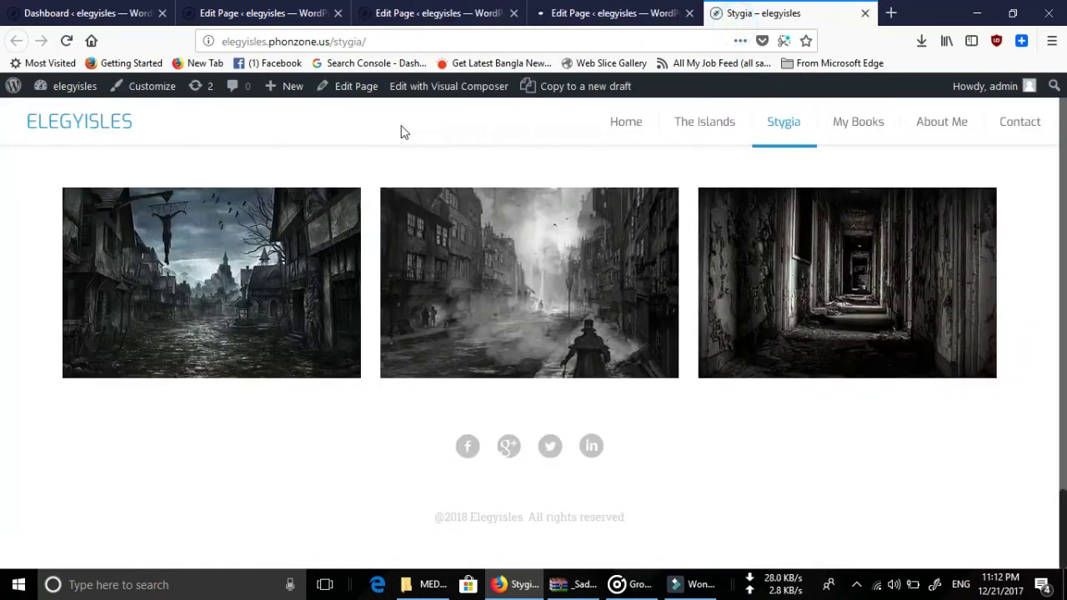
click(66, 43)
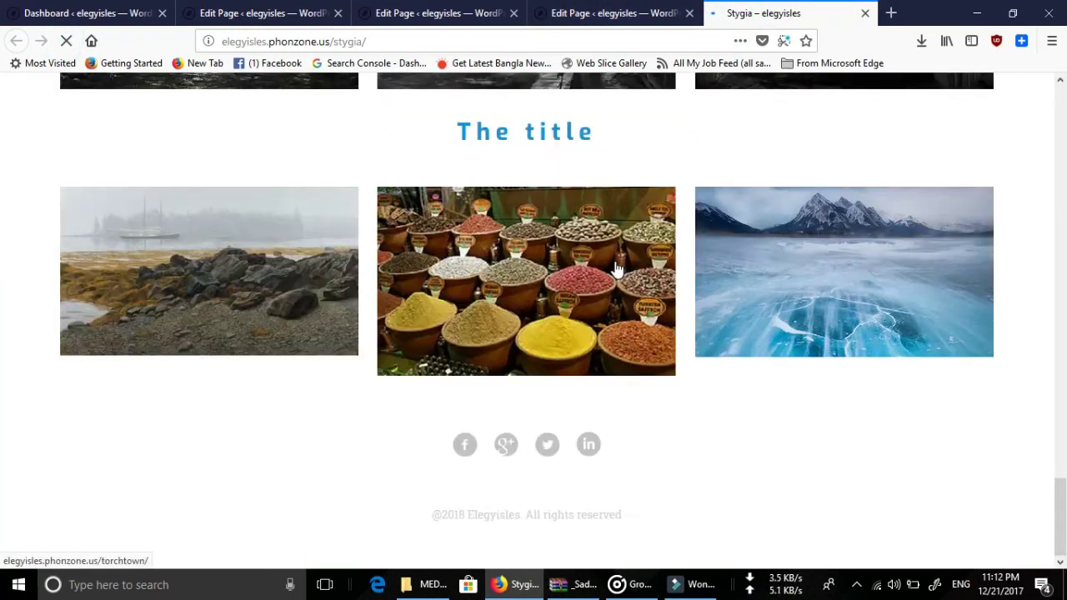
scroll(616, 268, down, 3)
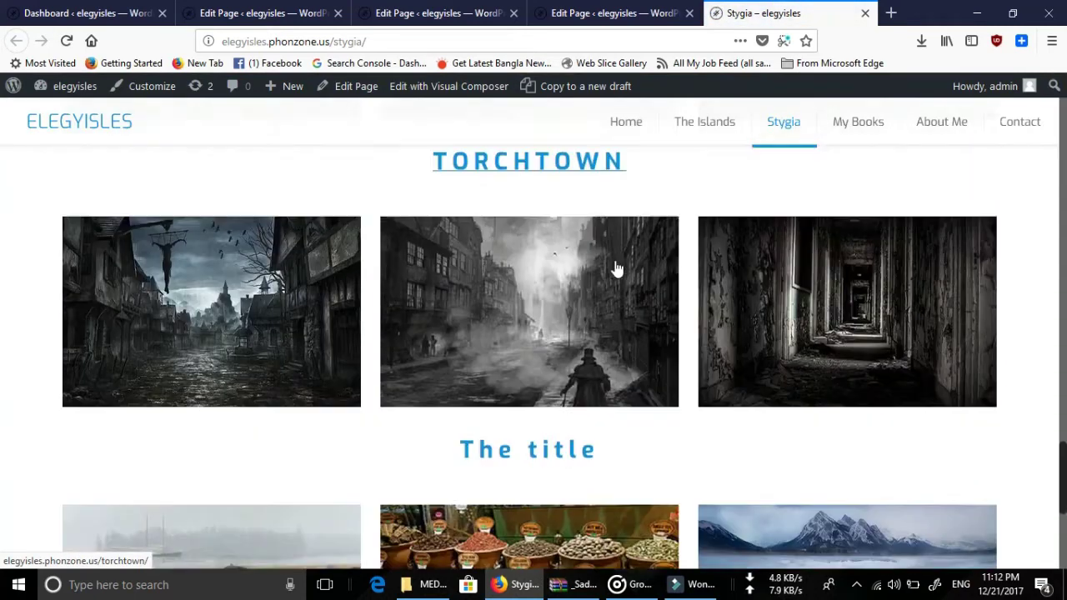
scroll(395, 286, up, 2)
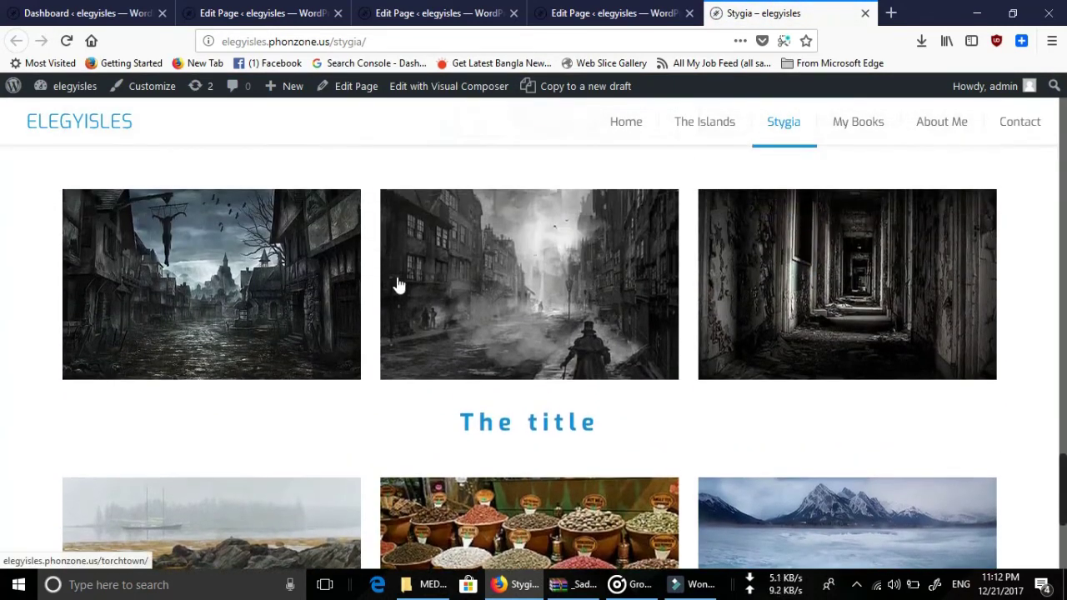
scroll(606, 353, down, 4)
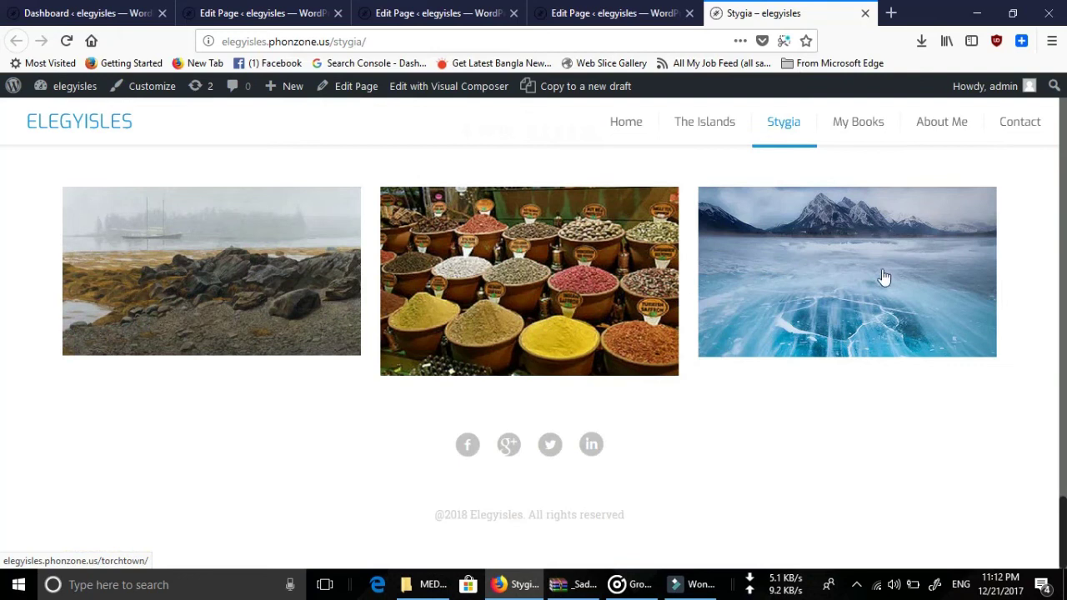
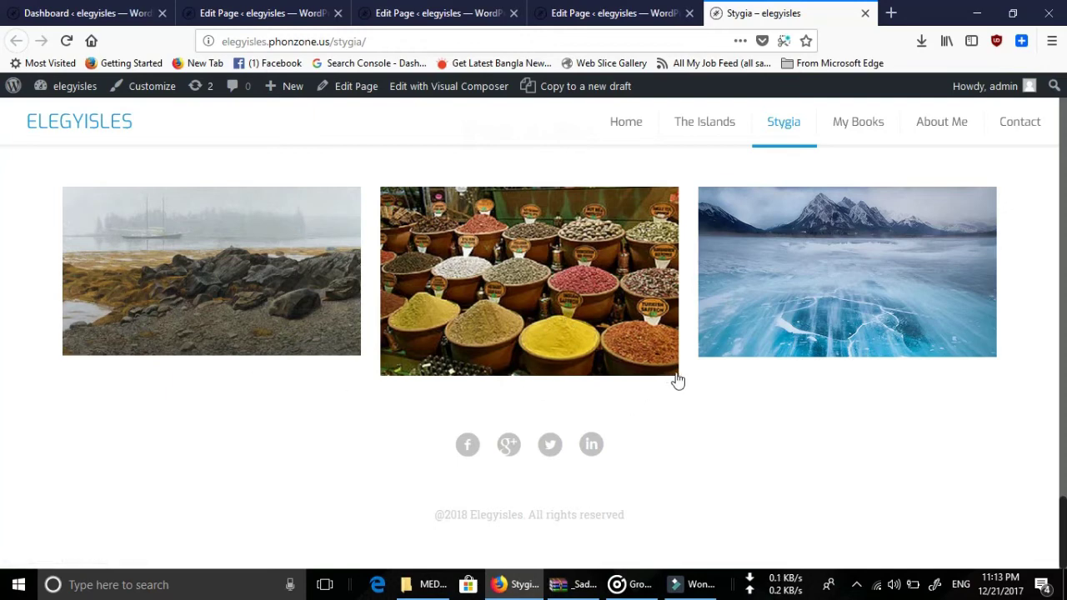
Scroll through the rest of the live Stygia page to finish reviewing it.
scroll(890, 436, up, 15)
scroll(890, 440, up, 5)
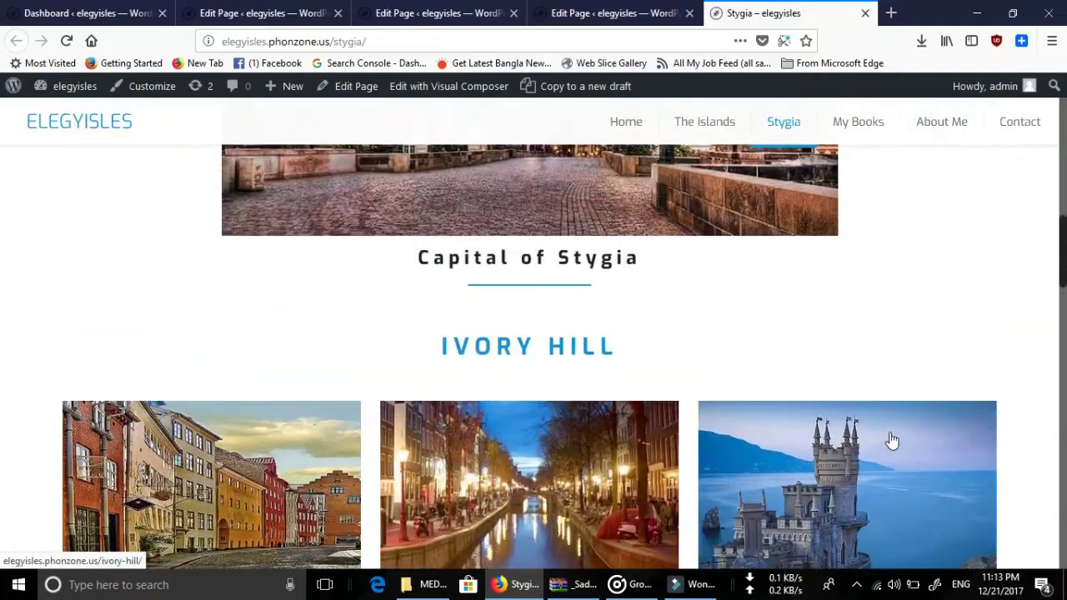
scroll(890, 435, down, 20)
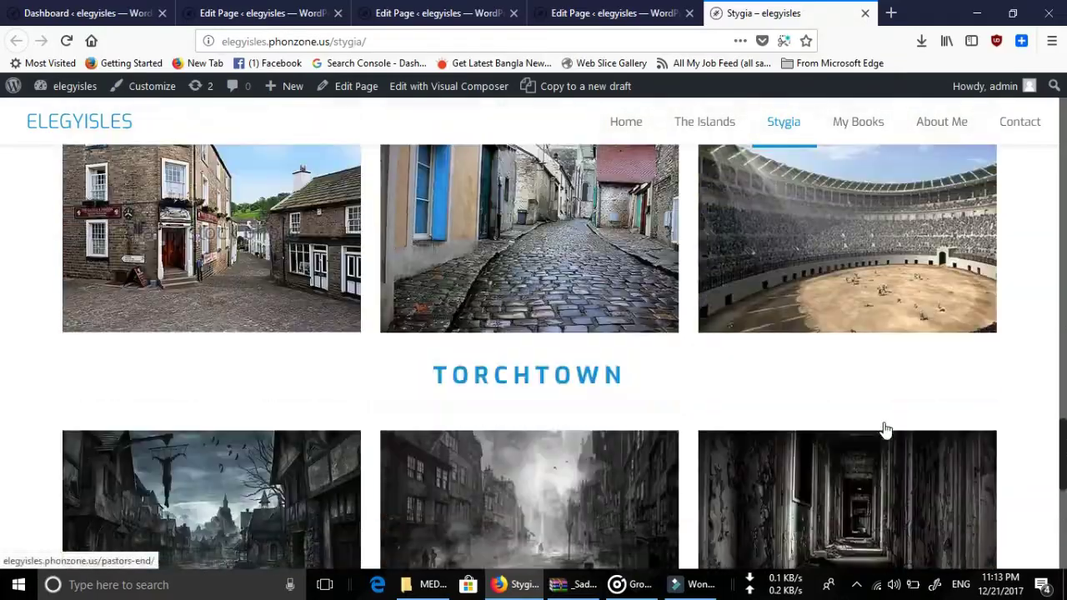
scroll(886, 429, down, 3)
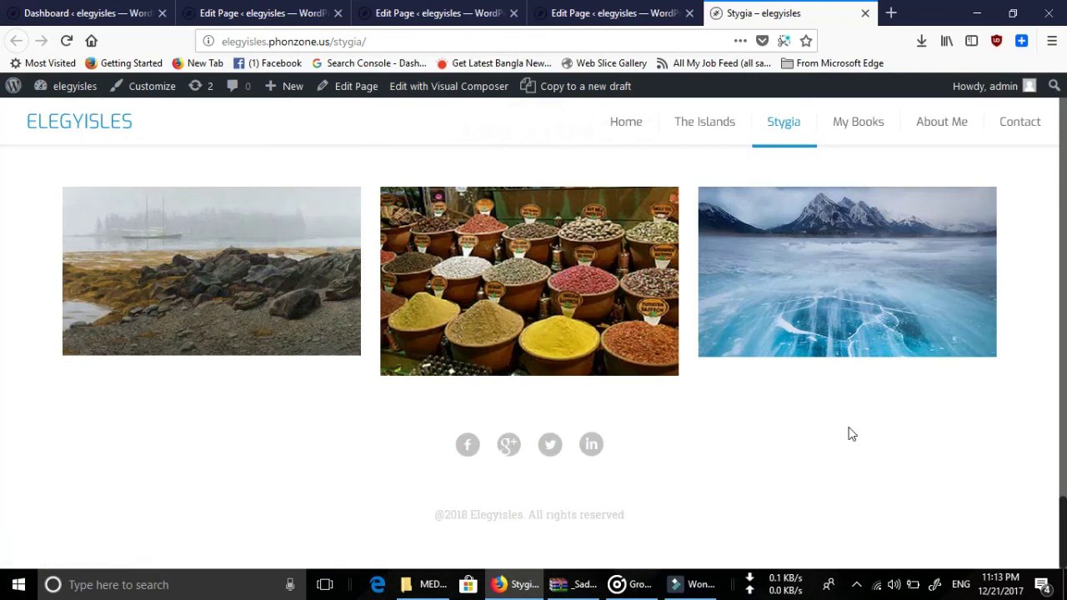
scroll(796, 403, up, 20)
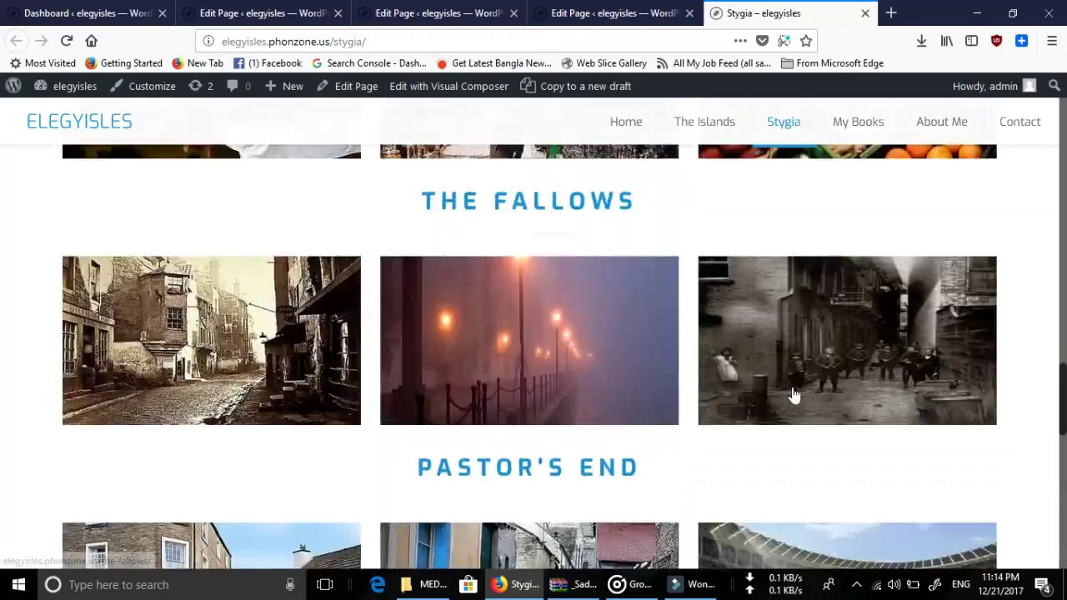
scroll(612, 379, up, 10)
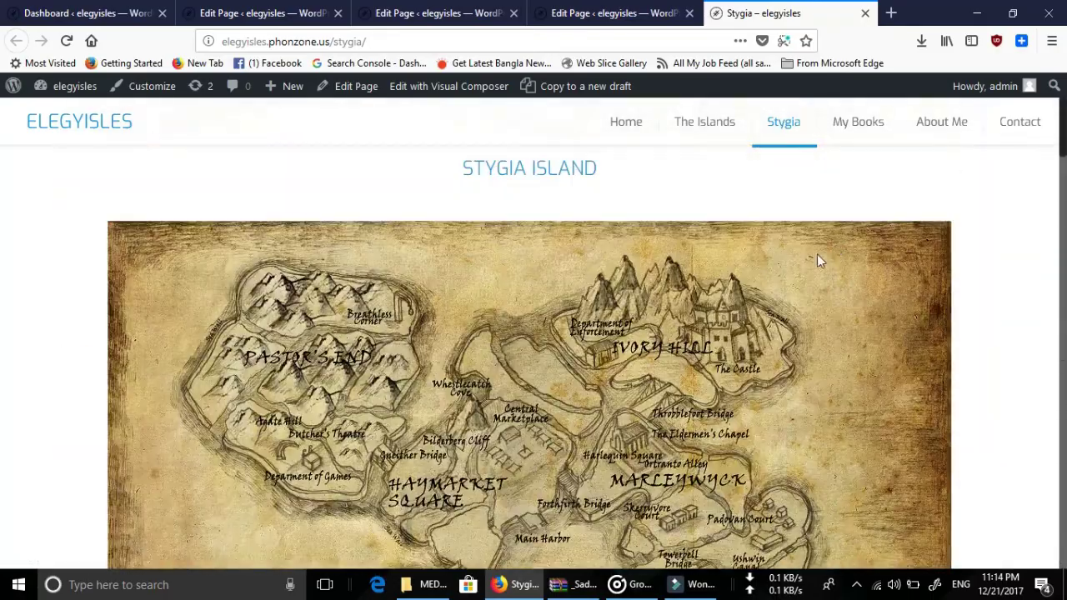
Go to My Books and look over its Demon Season and Making Monsters sections.
click(863, 133)
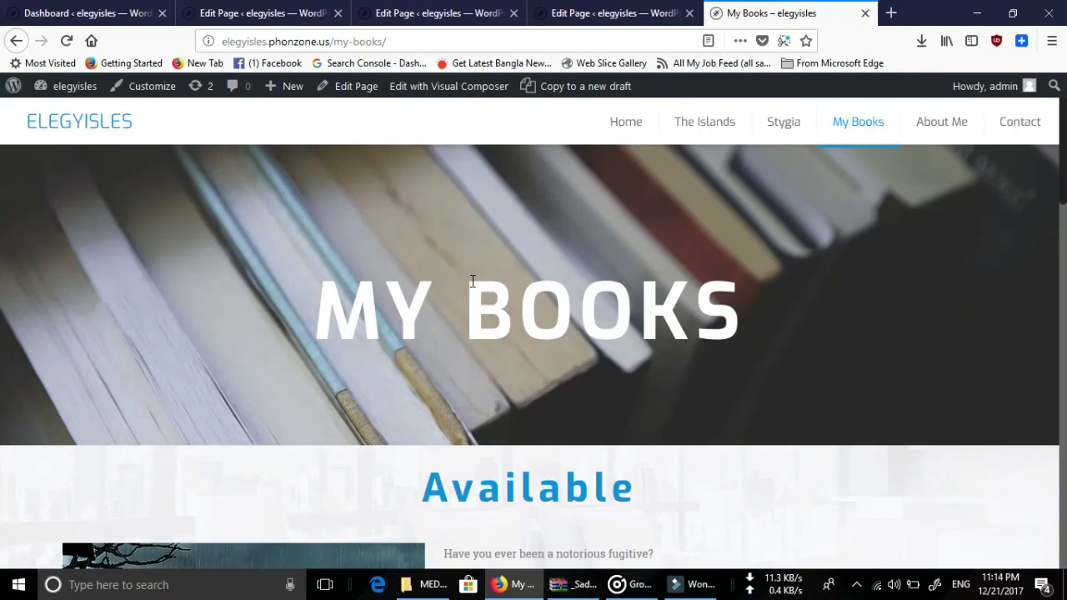
scroll(472, 282, down, 5)
scroll(472, 283, down, 10)
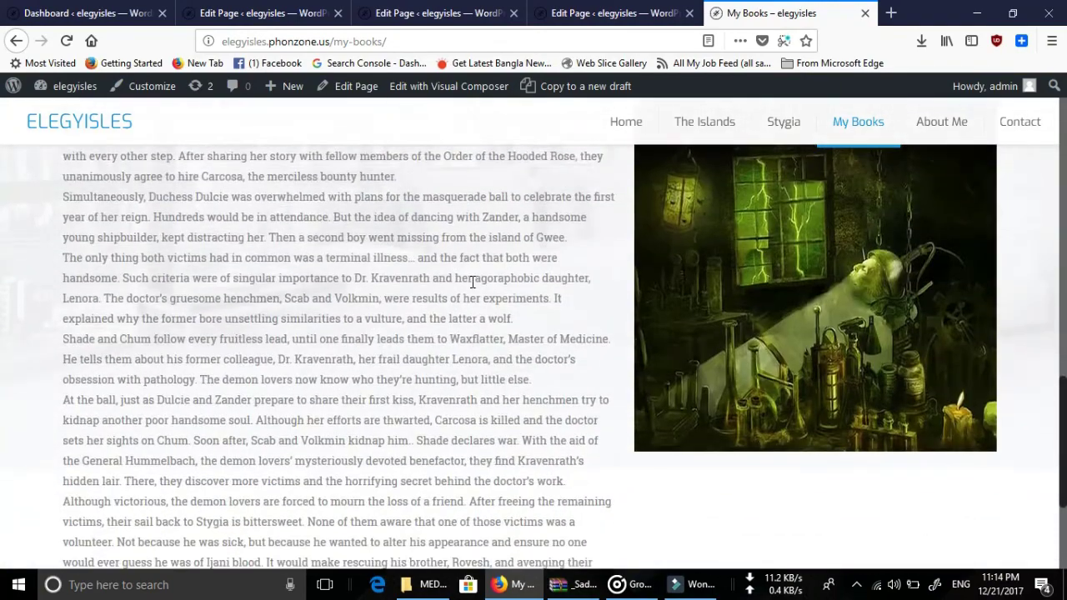
scroll(471, 288, up, 10)
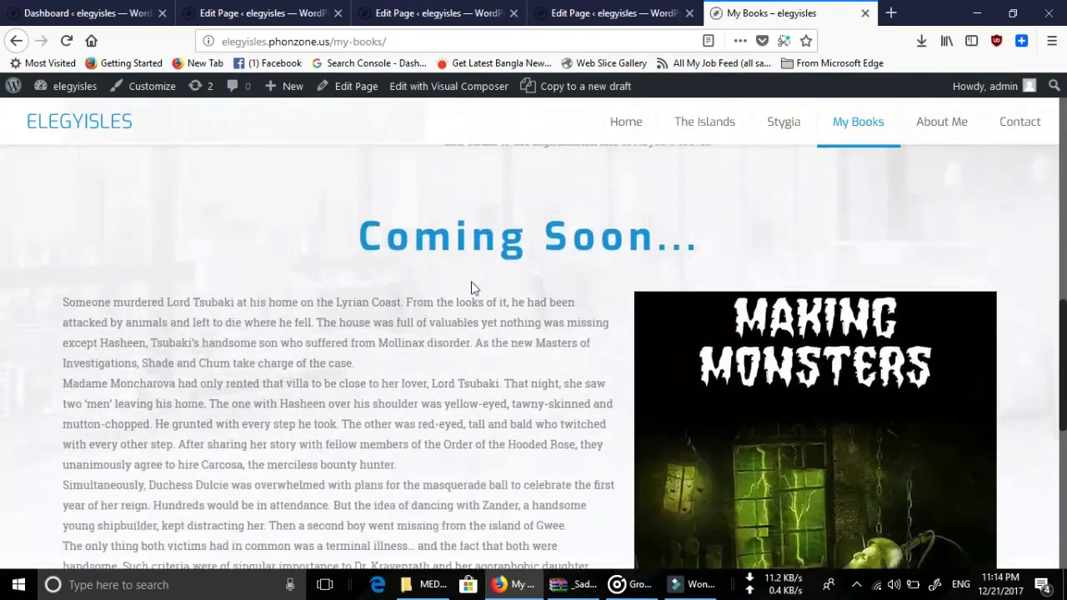
scroll(472, 287, up, 5)
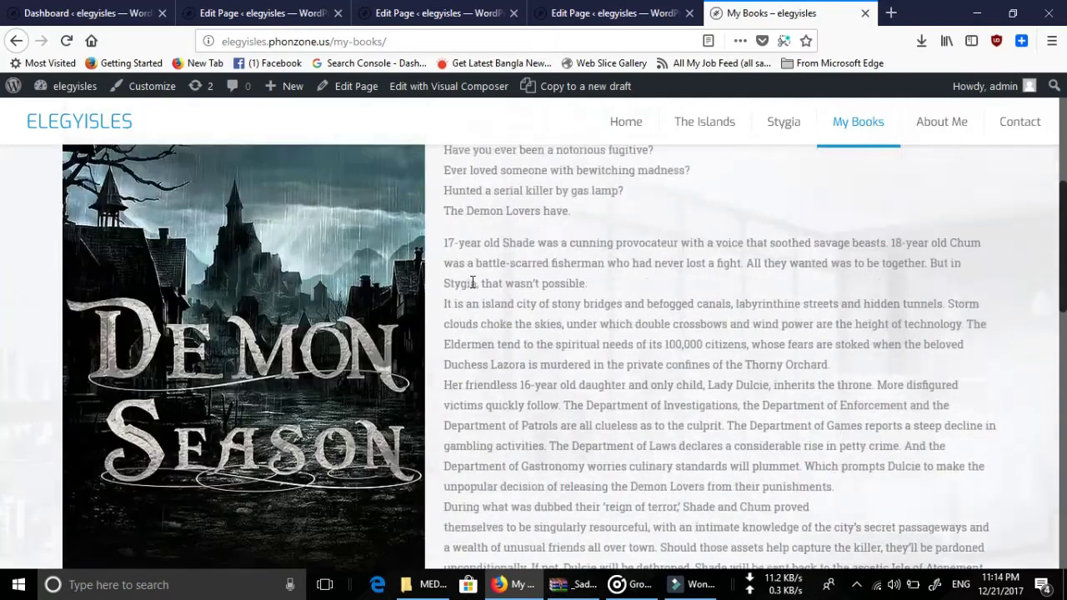
scroll(474, 288, down, 3)
scroll(472, 288, down, 5)
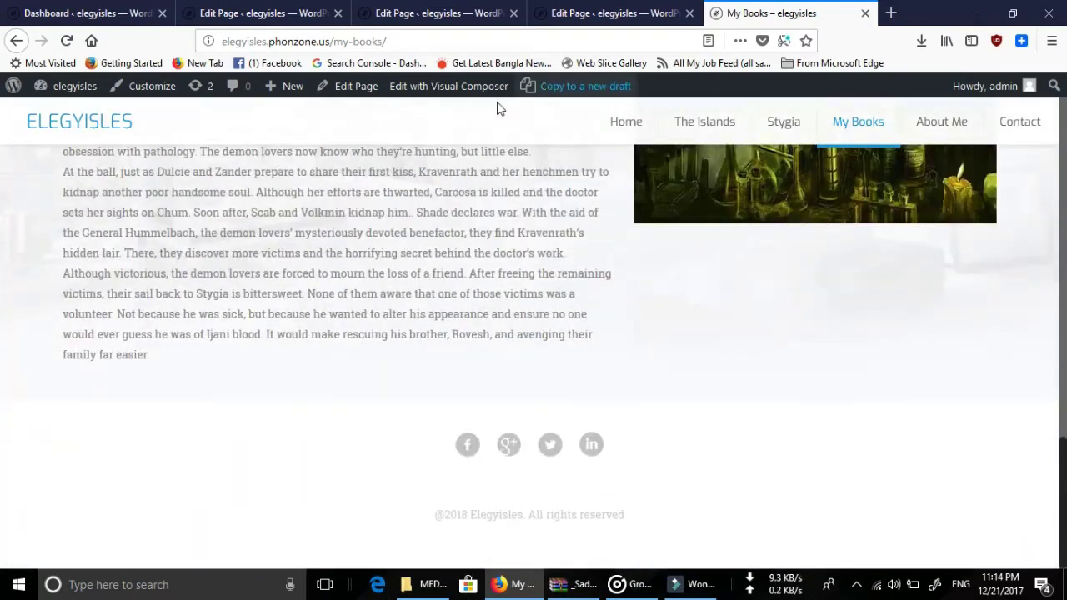
Open the My Books page in the editor from the admin bar.
click(359, 87)
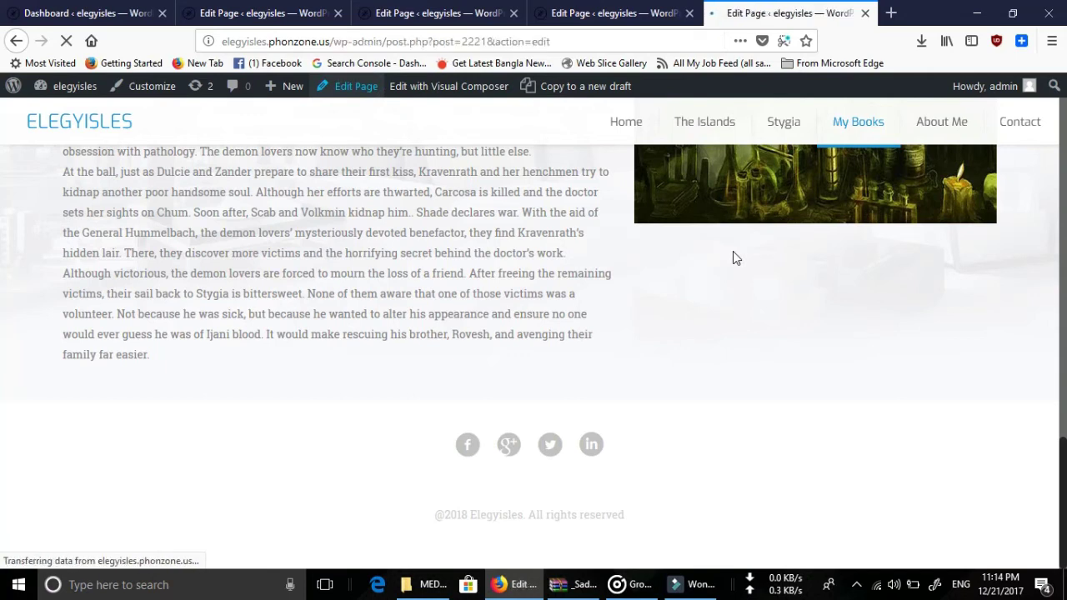
scroll(500, 321, down, 8)
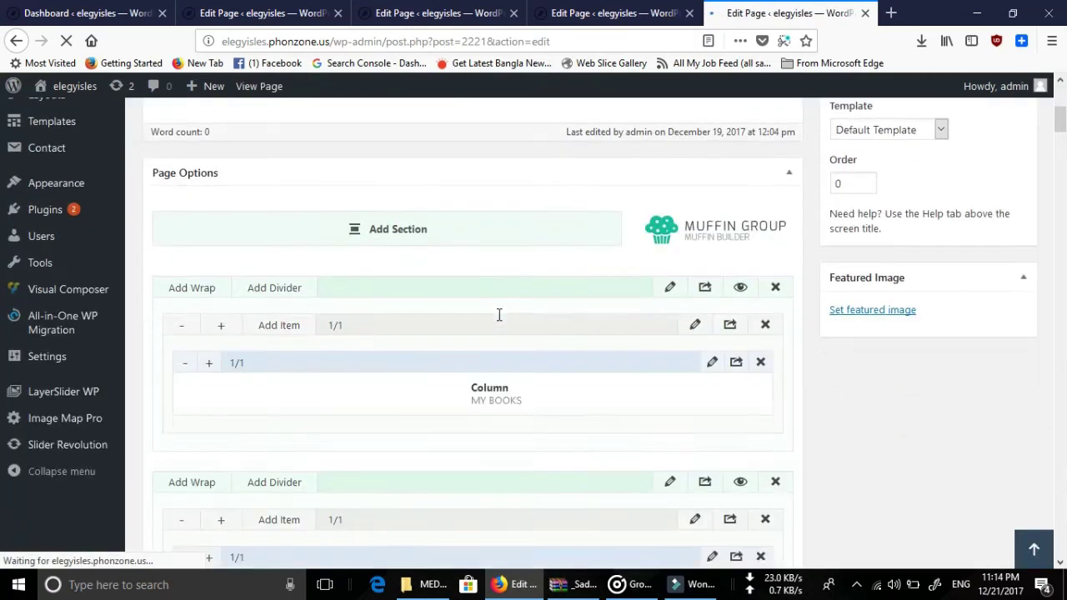
scroll(588, 295, down, 2)
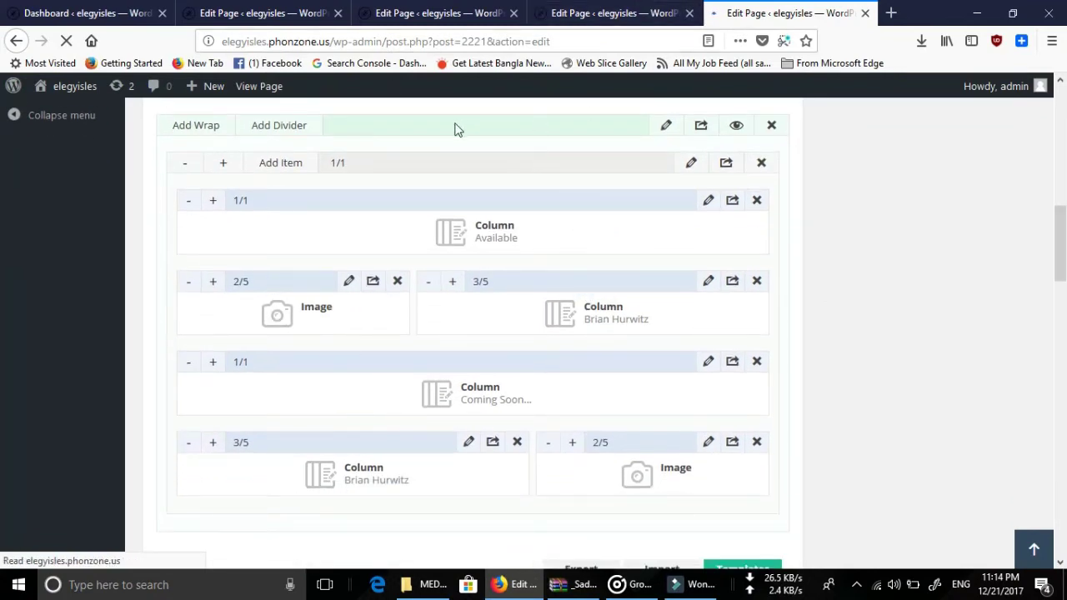
Open the live My Books page in a new tab from the View Page link.
right_click(271, 90)
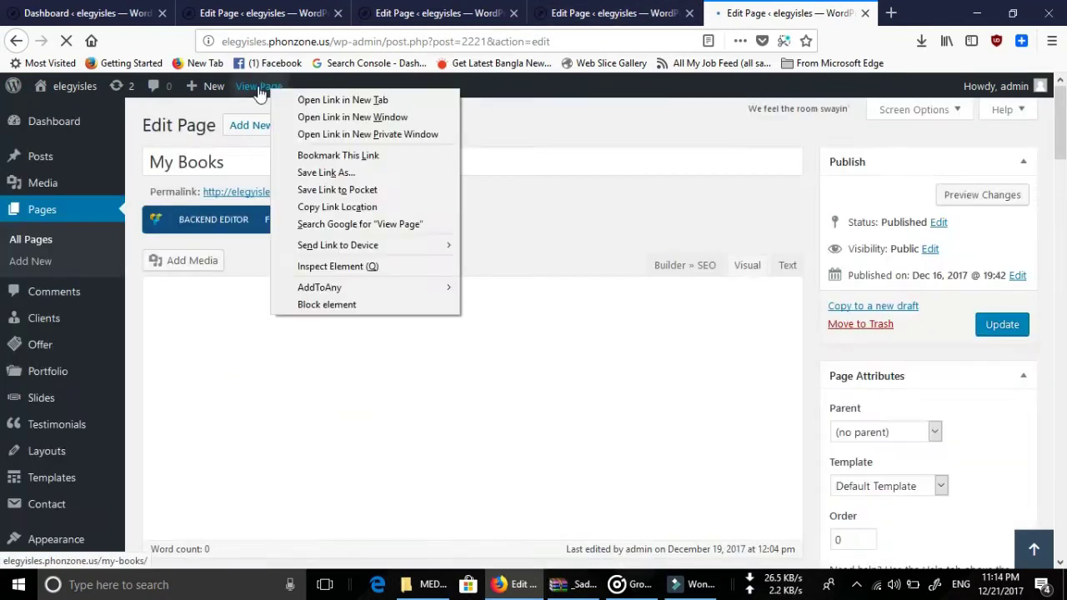
click(328, 101)
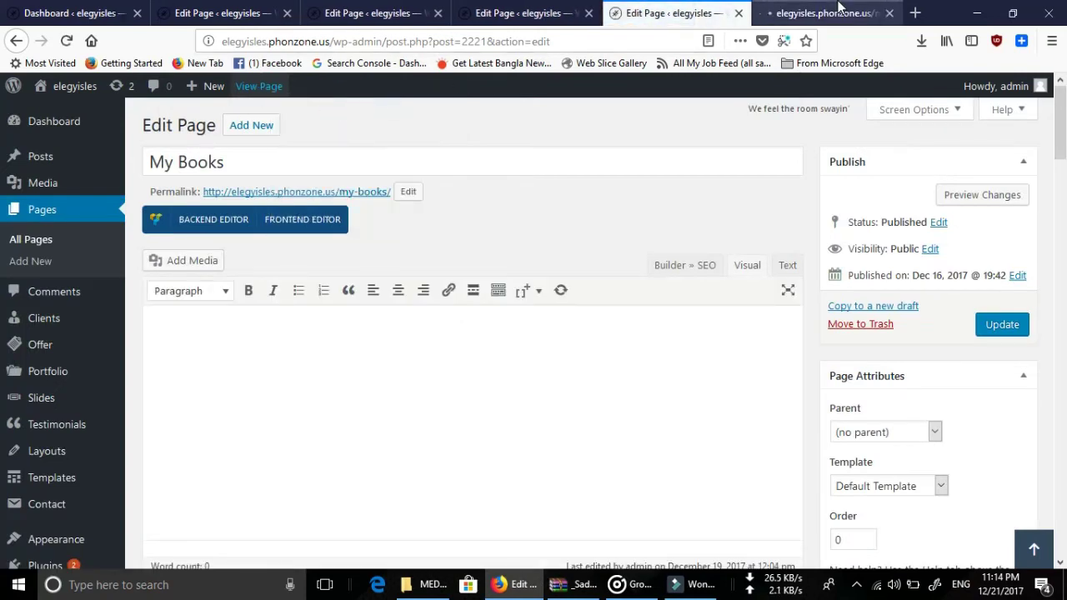
click(806, 15)
click(691, 17)
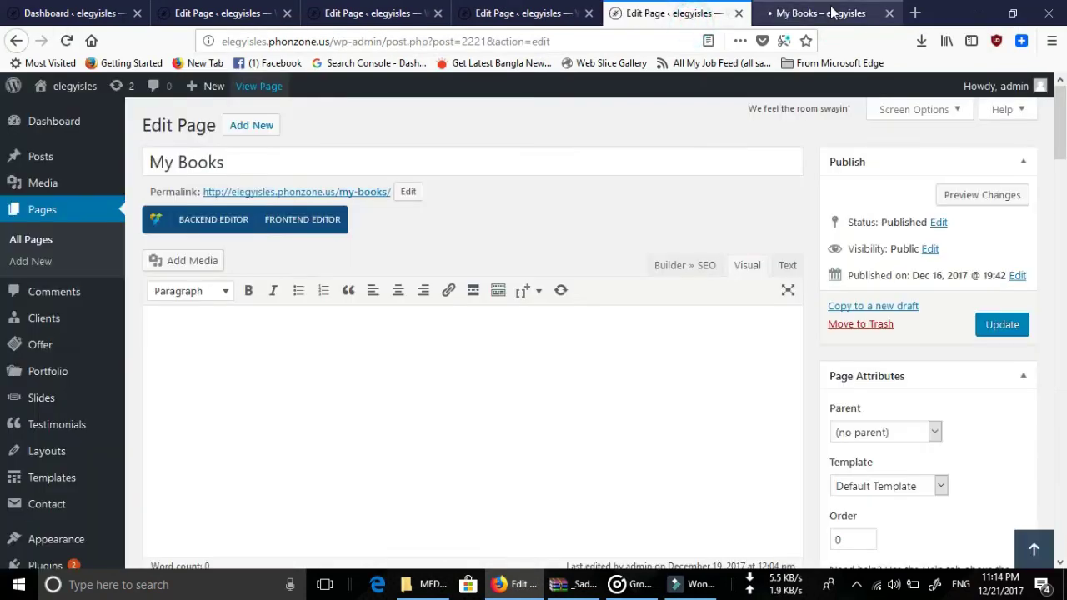
click(831, 11)
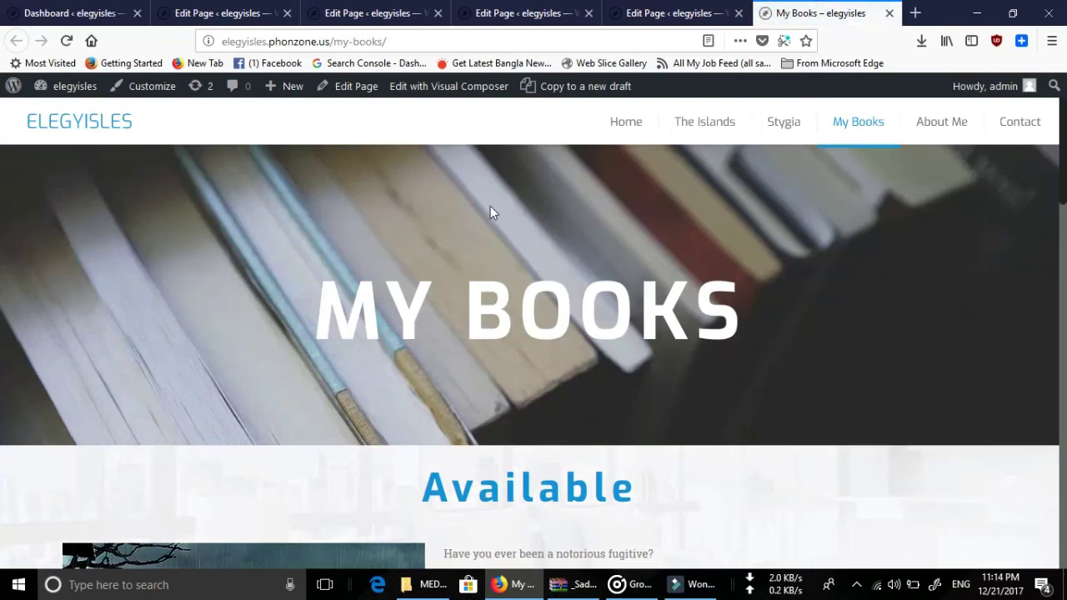
Compare the live My Books page against its Muffin Builder layout.
scroll(493, 209, down, 3)
click(675, 13)
scroll(328, 403, down, 8)
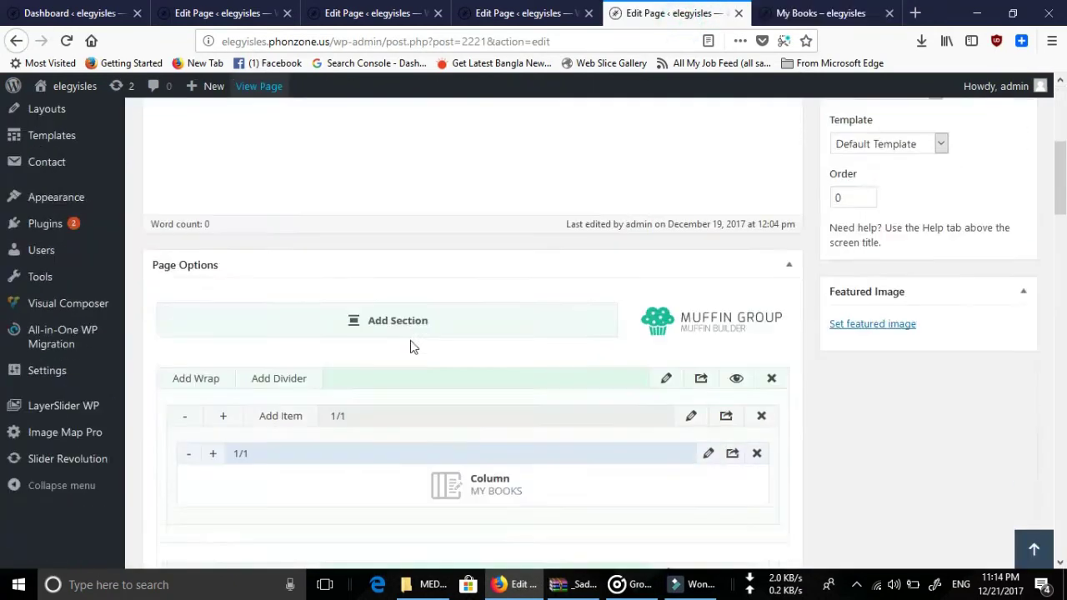
scroll(500, 337, down, 2)
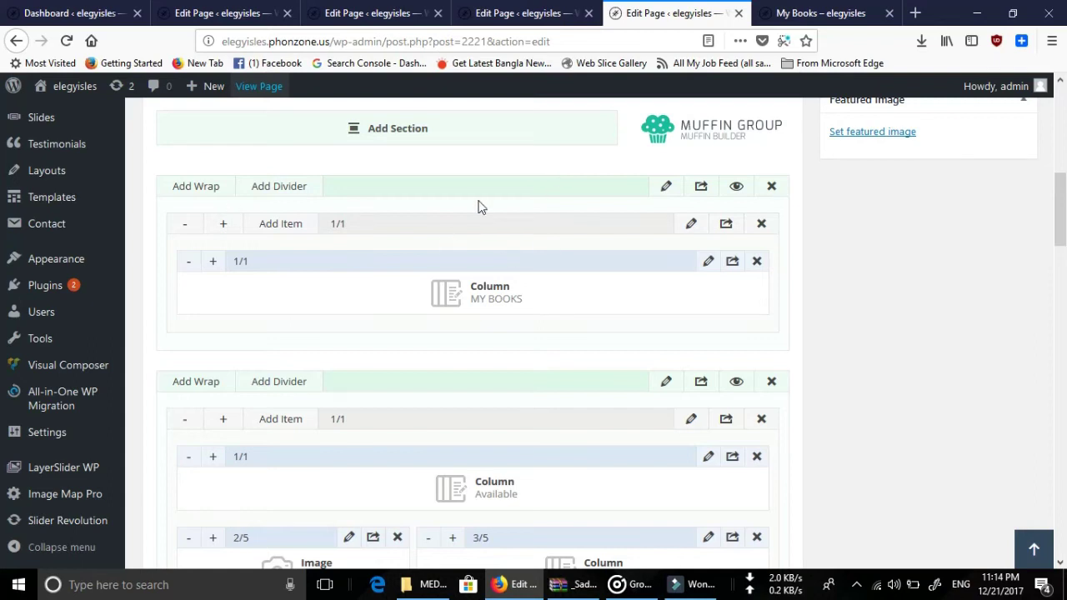
click(783, 13)
scroll(590, 298, up, 3)
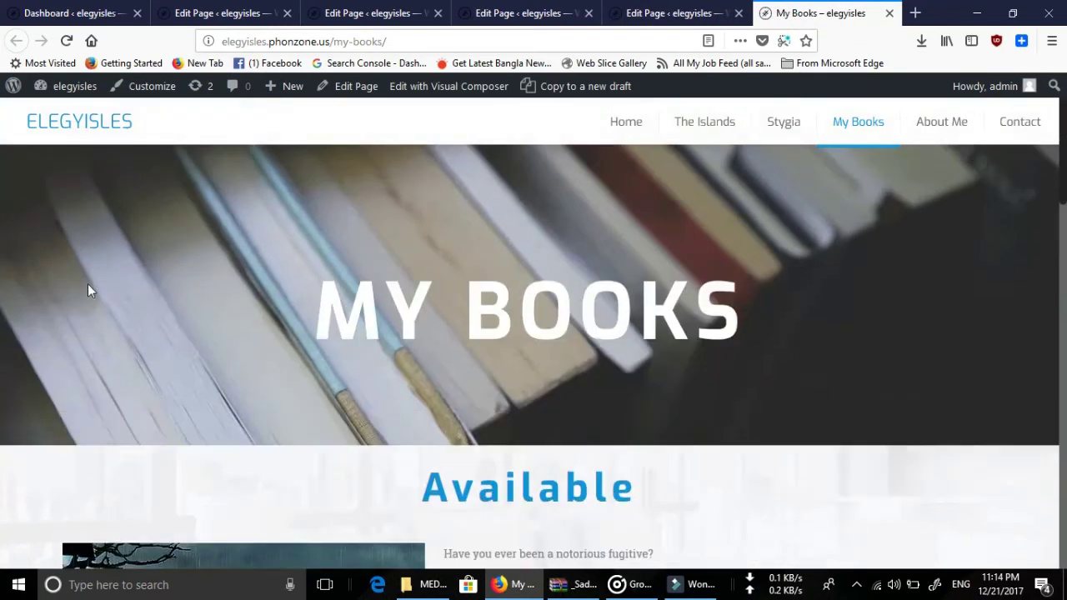
click(646, 12)
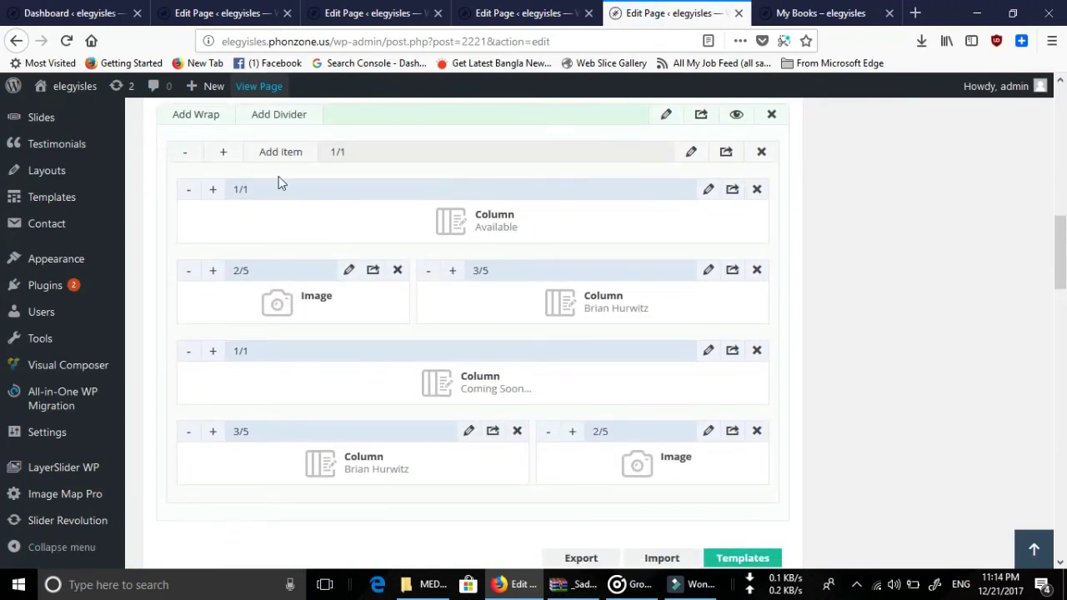
scroll(348, 186, up, 2)
click(790, 13)
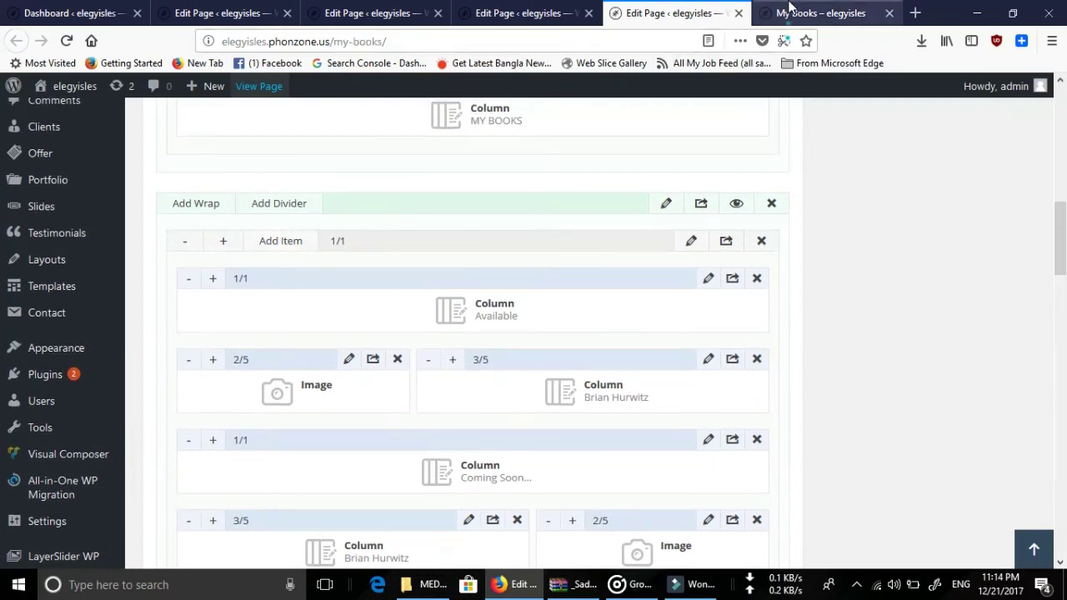
scroll(354, 380, down, 5)
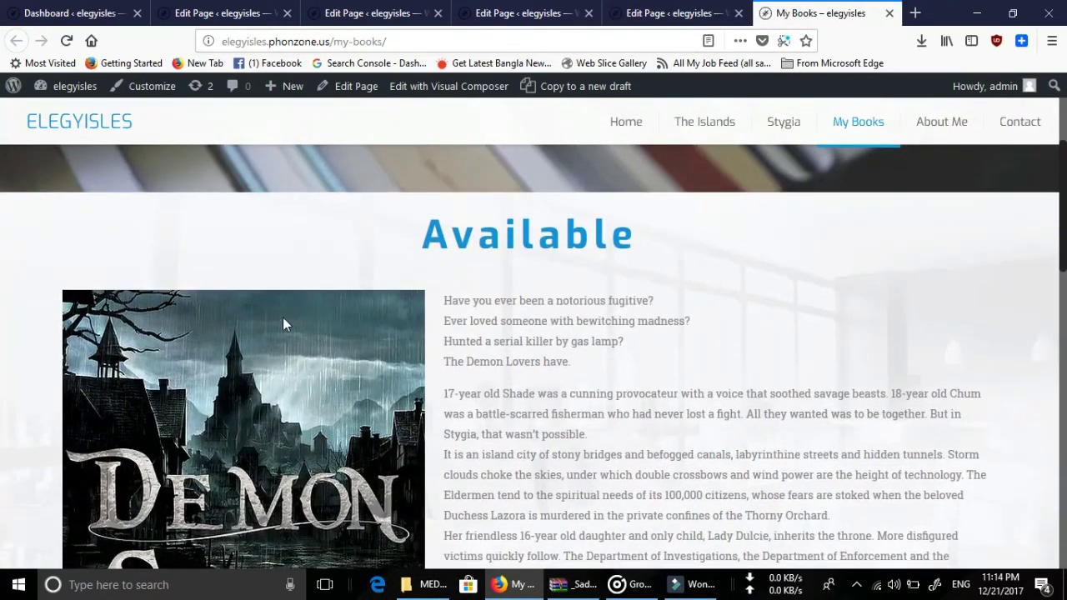
scroll(283, 324, down, 3)
Recheck the layout against the live page and open the Coming Soon... column's settings.
click(652, 7)
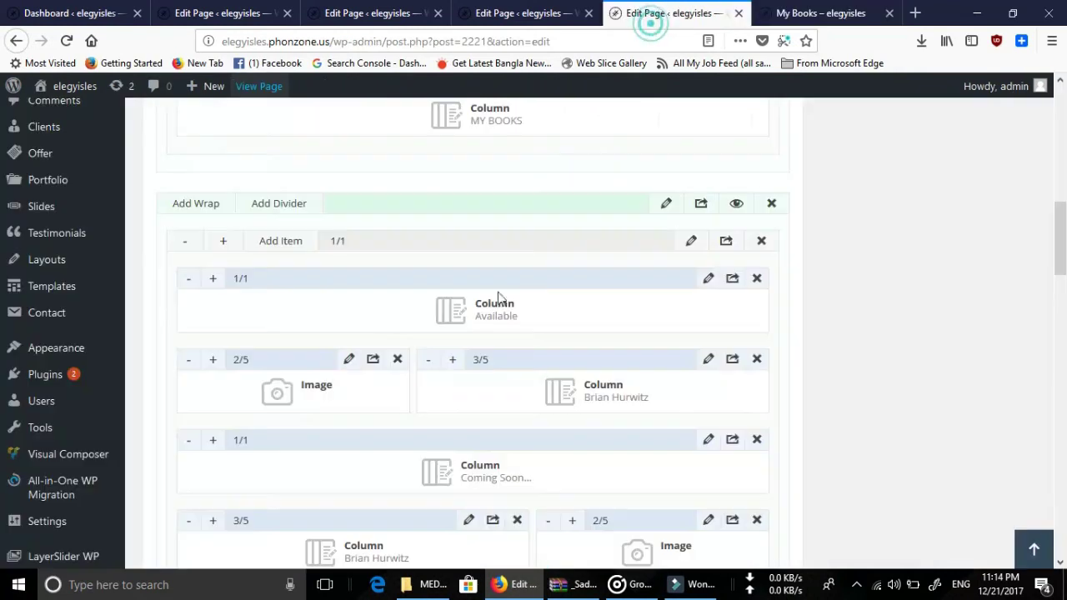
scroll(345, 338, down, 2)
click(821, 12)
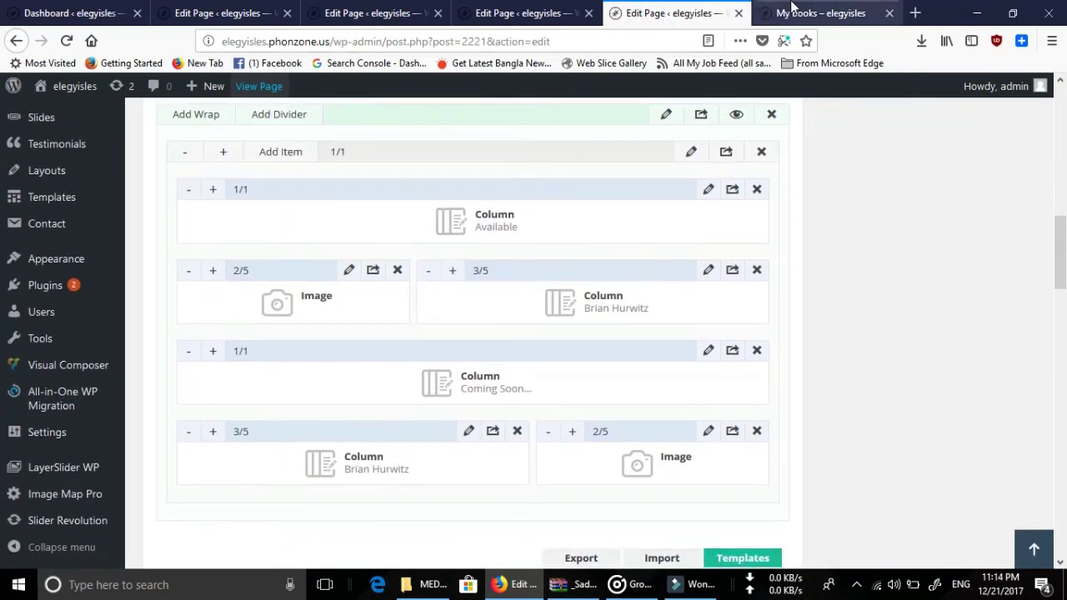
scroll(258, 282, up, 1)
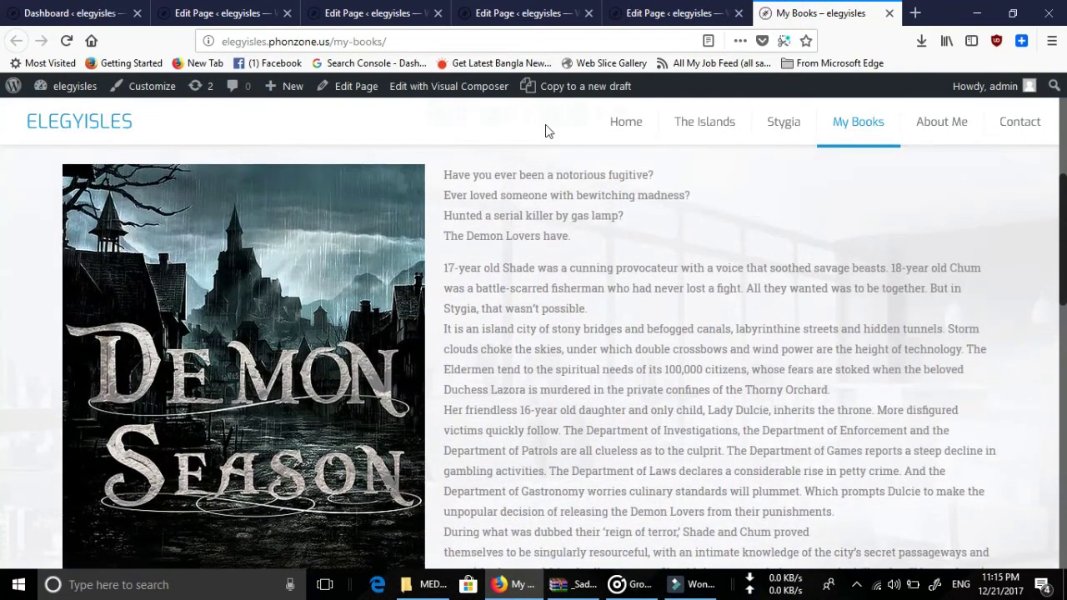
key(ctrl+shift+Tab)
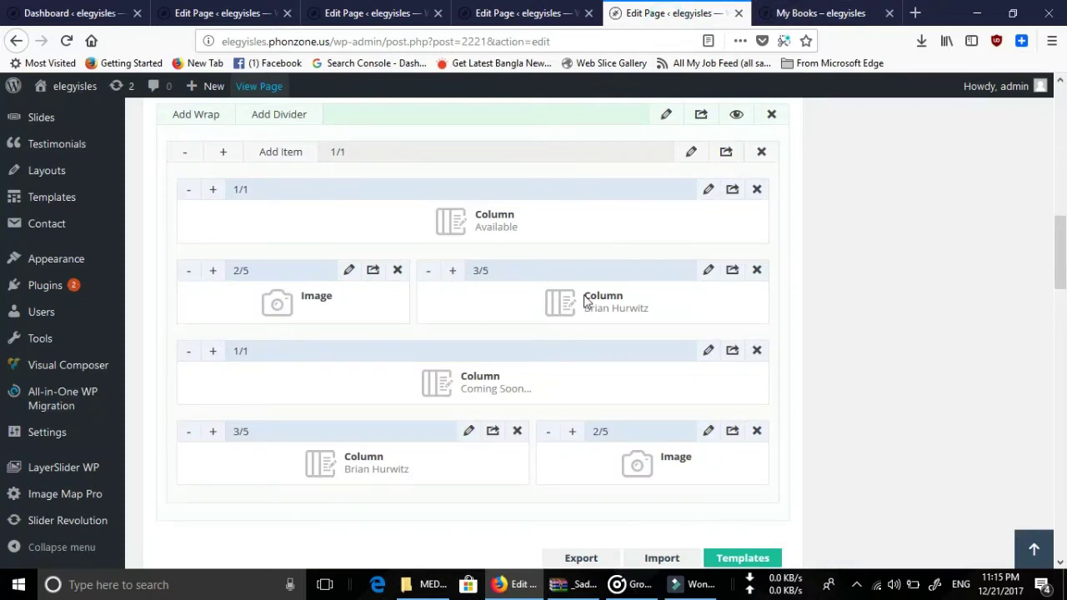
click(805, 10)
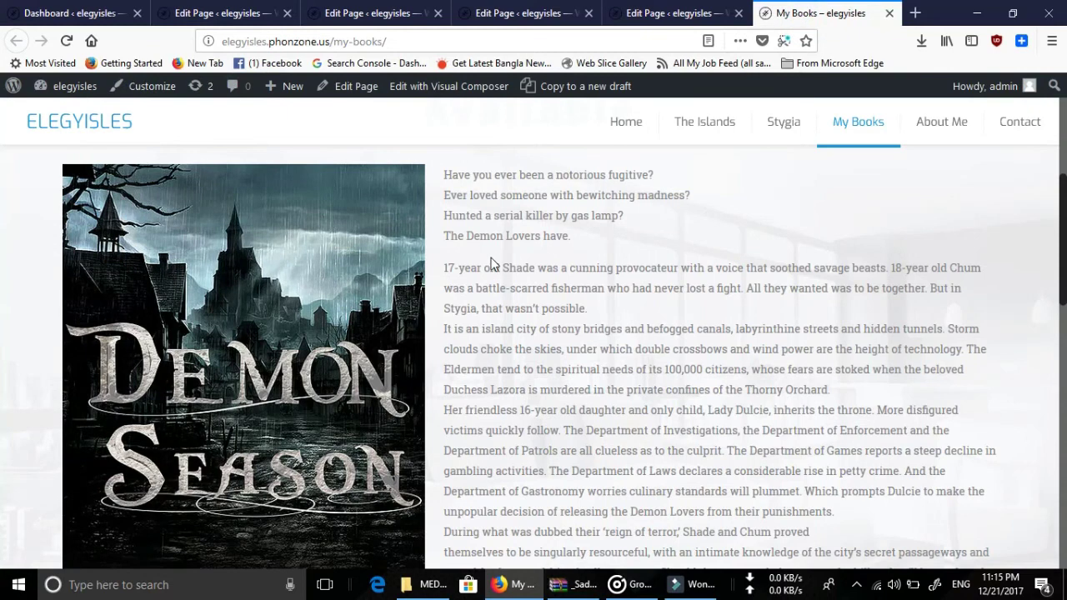
scroll(517, 275, down, 5)
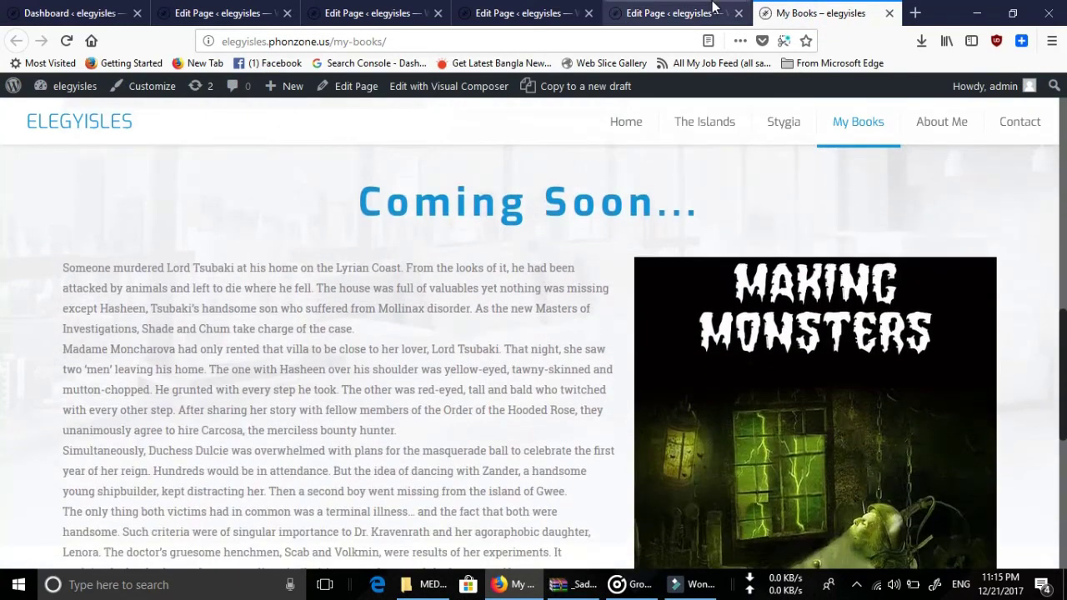
scroll(724, 255, down, 3)
key(ctrl+Page_Up)
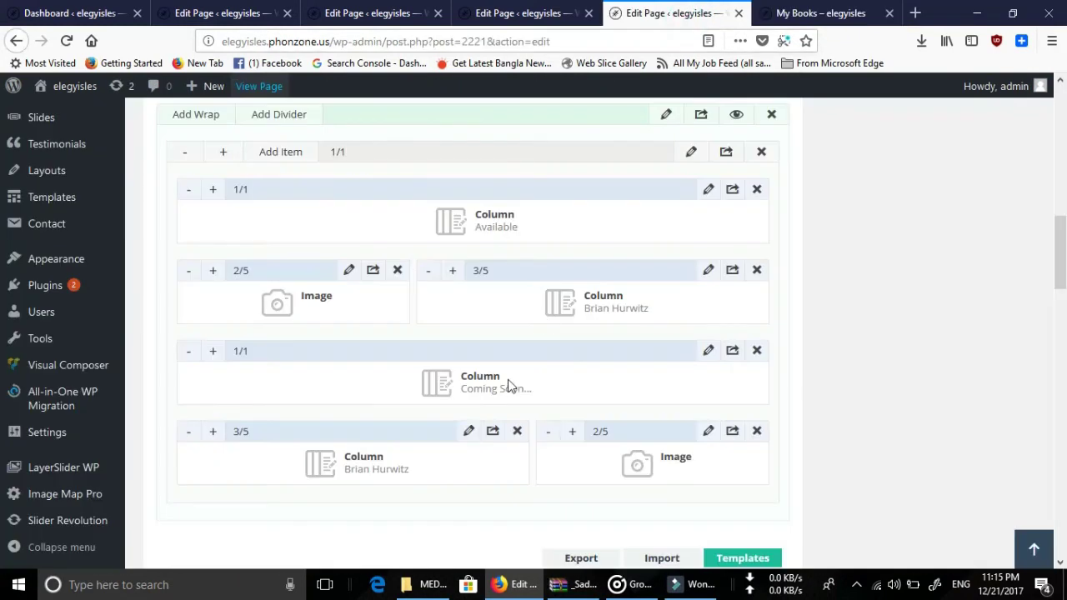
scroll(510, 385, down, 2)
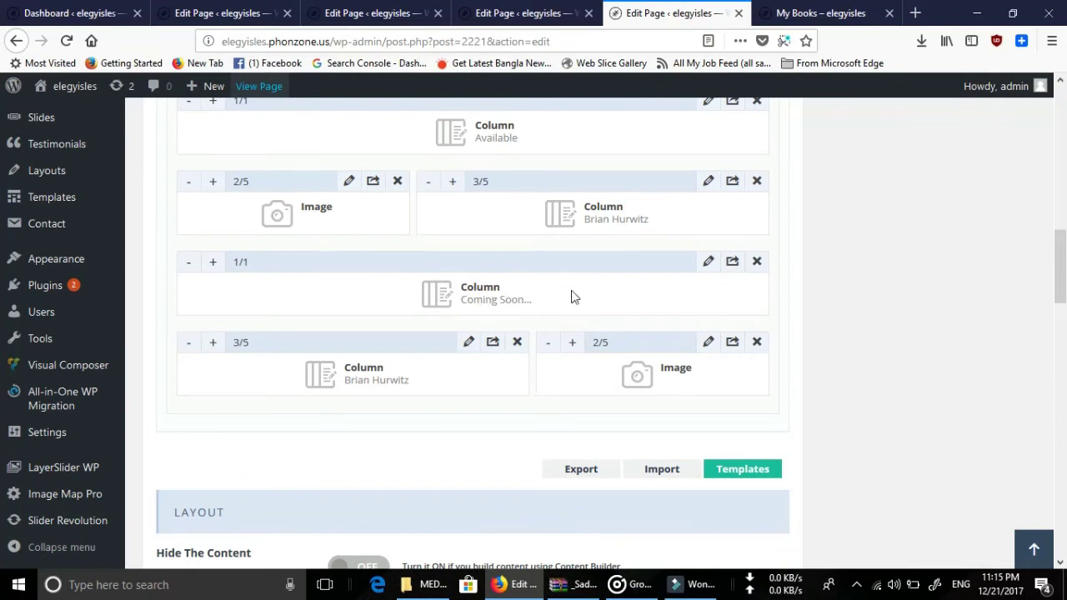
click(707, 261)
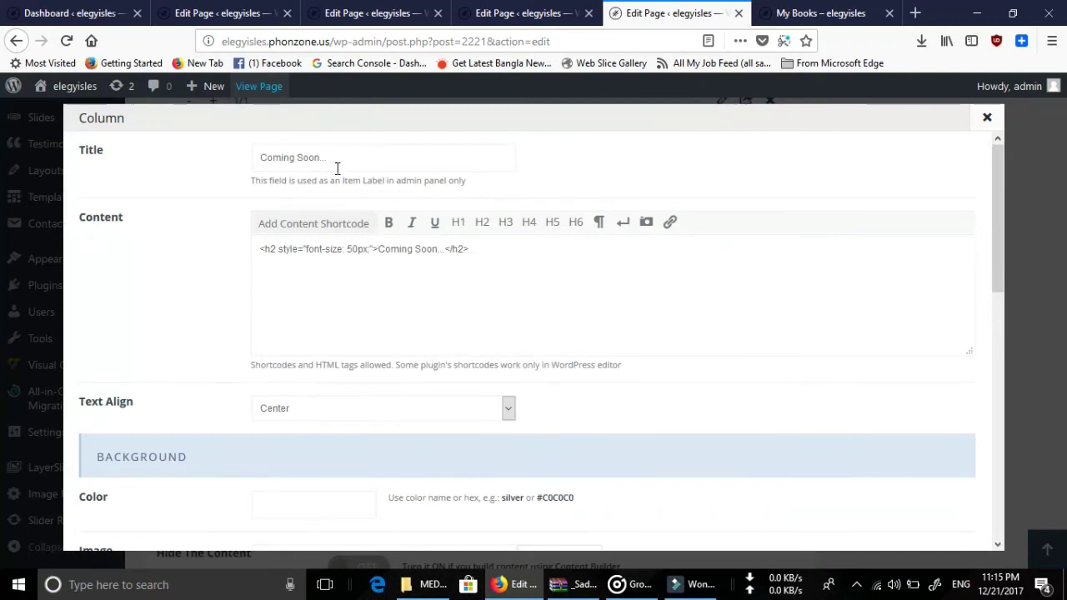
Close the Coming Soon column settings and compare the builder layout with the live page.
double_click(420, 249)
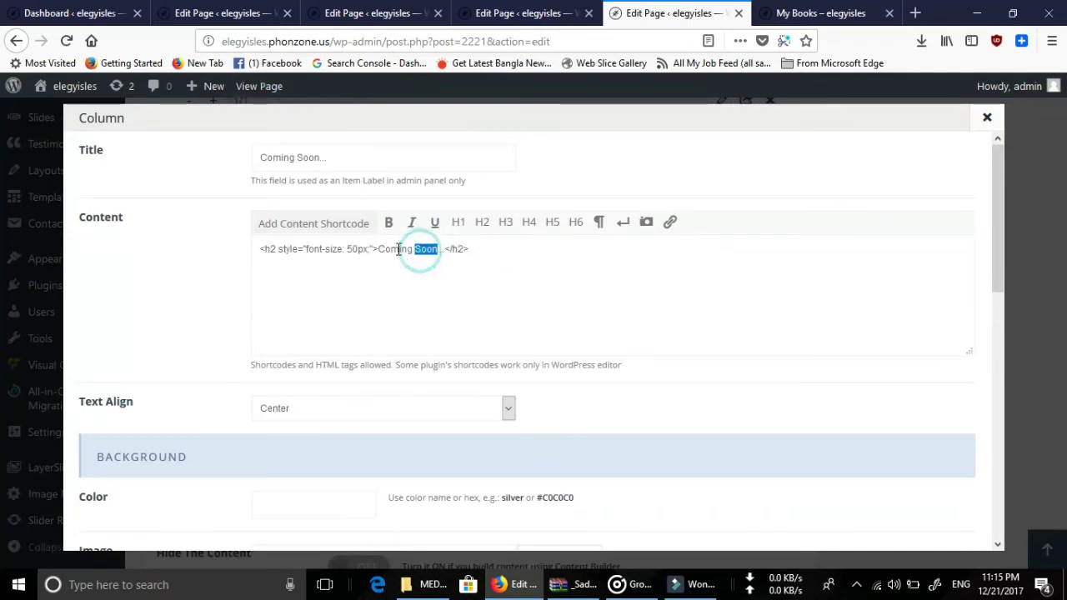
click(380, 250)
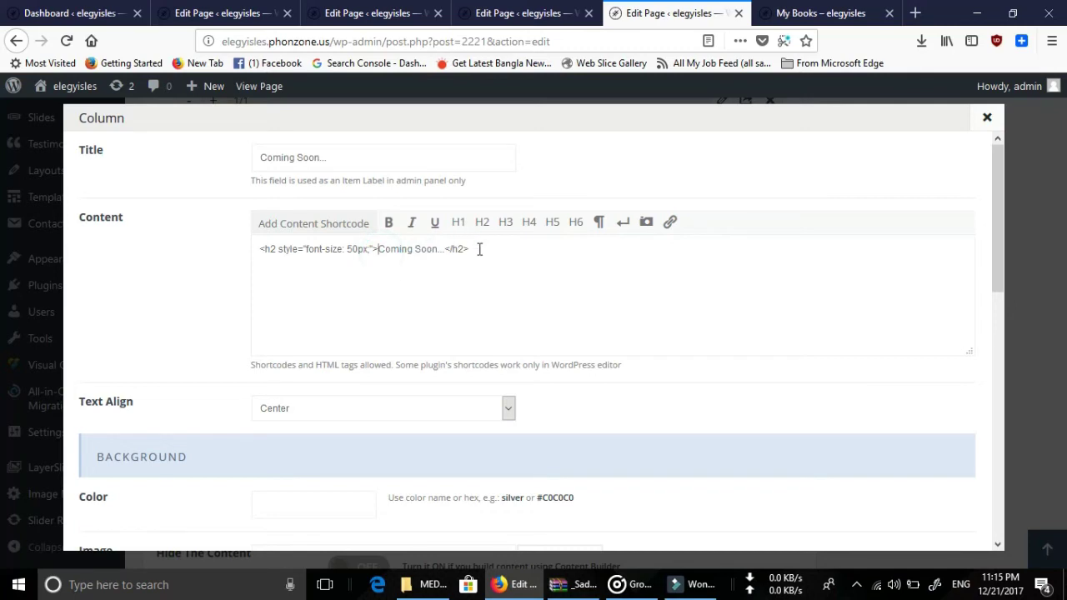
click(986, 118)
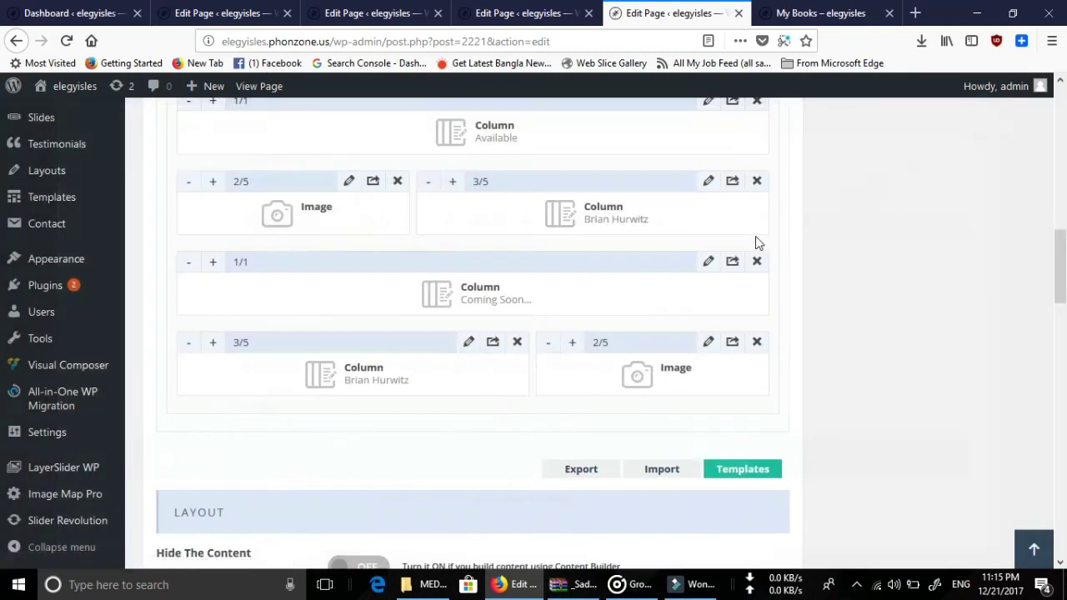
scroll(758, 242, down, 1)
click(823, 13)
scroll(832, 248, down, 3)
scroll(835, 248, up, 3)
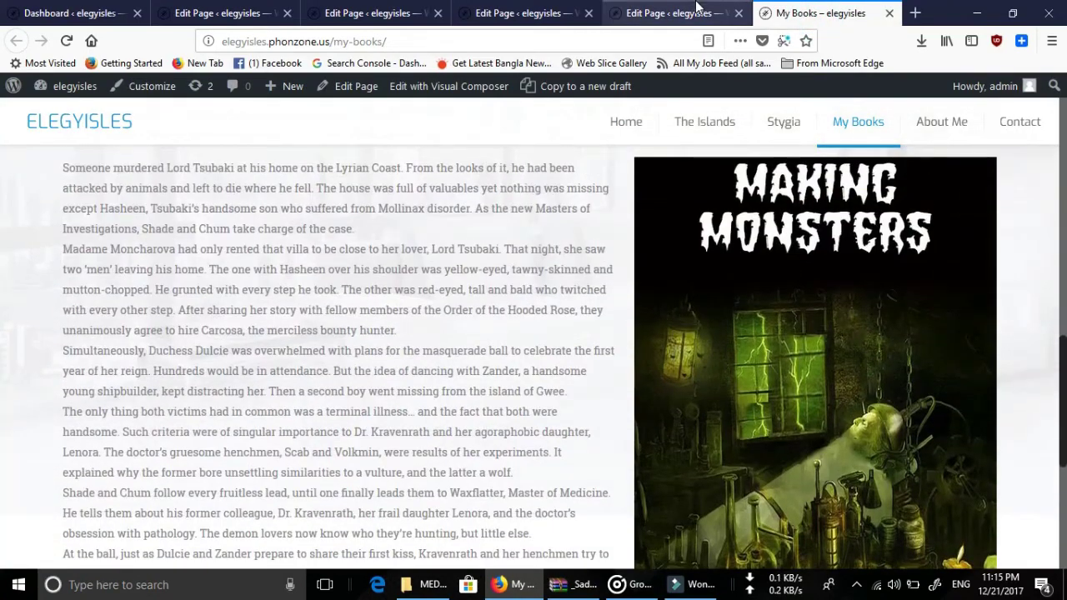
click(696, 13)
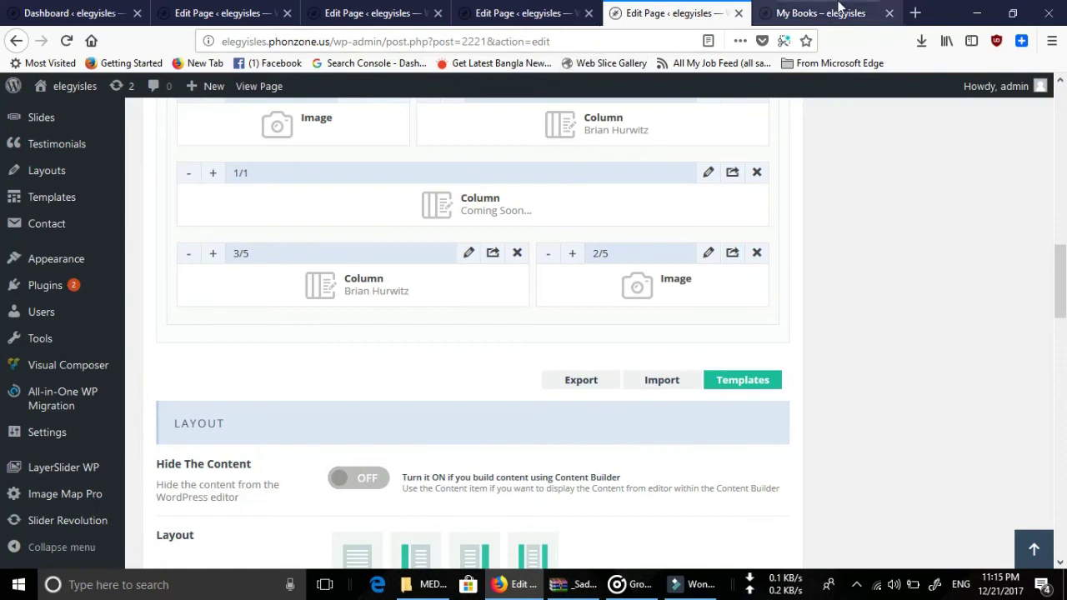
click(829, 14)
click(677, 7)
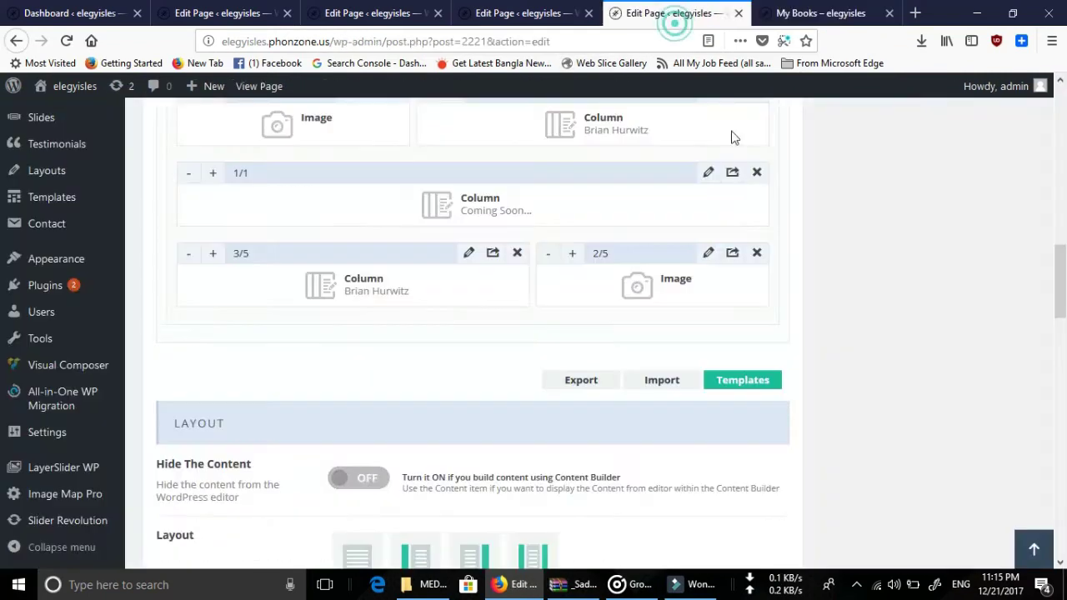
Add a line break before </p> in the Brian Hurwitz column's synopsis.
click(472, 250)
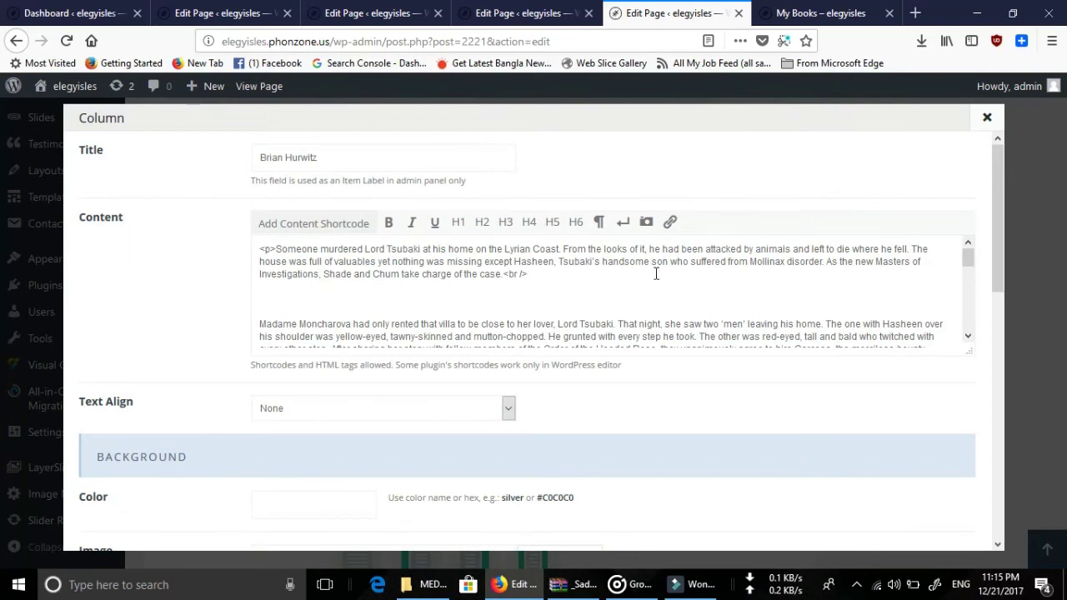
scroll(656, 273, down, 10)
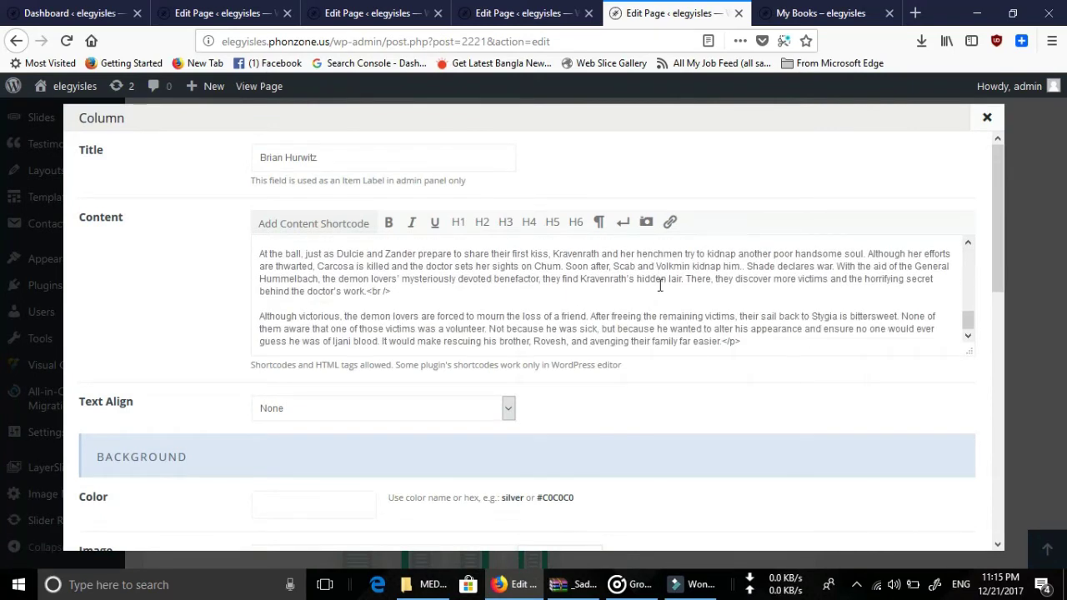
scroll(662, 287, down, 3)
scroll(671, 290, up, 2)
click(723, 257)
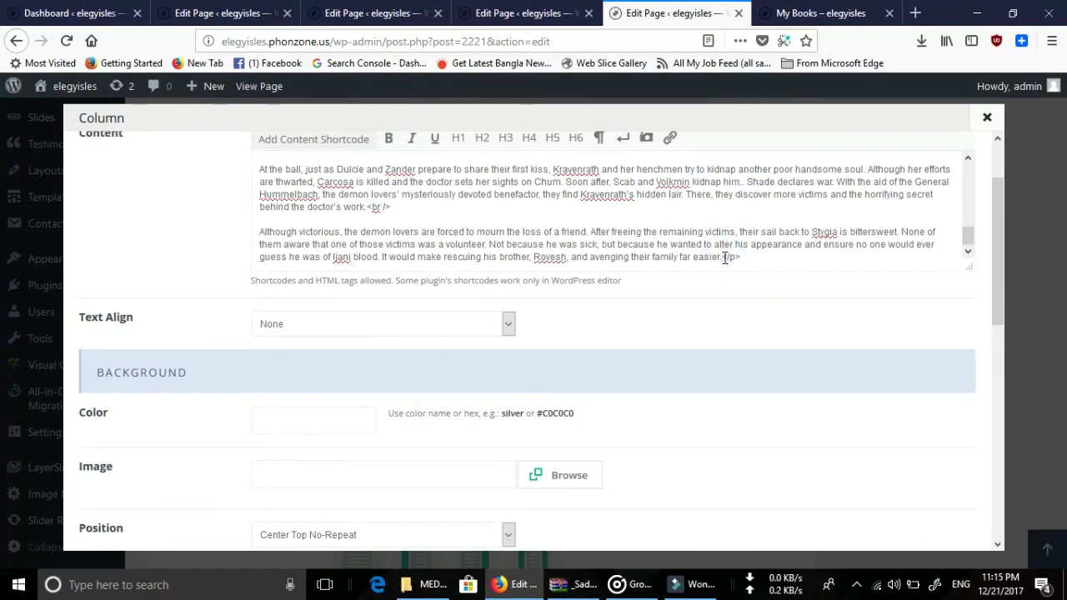
key(Return)
key(Return)
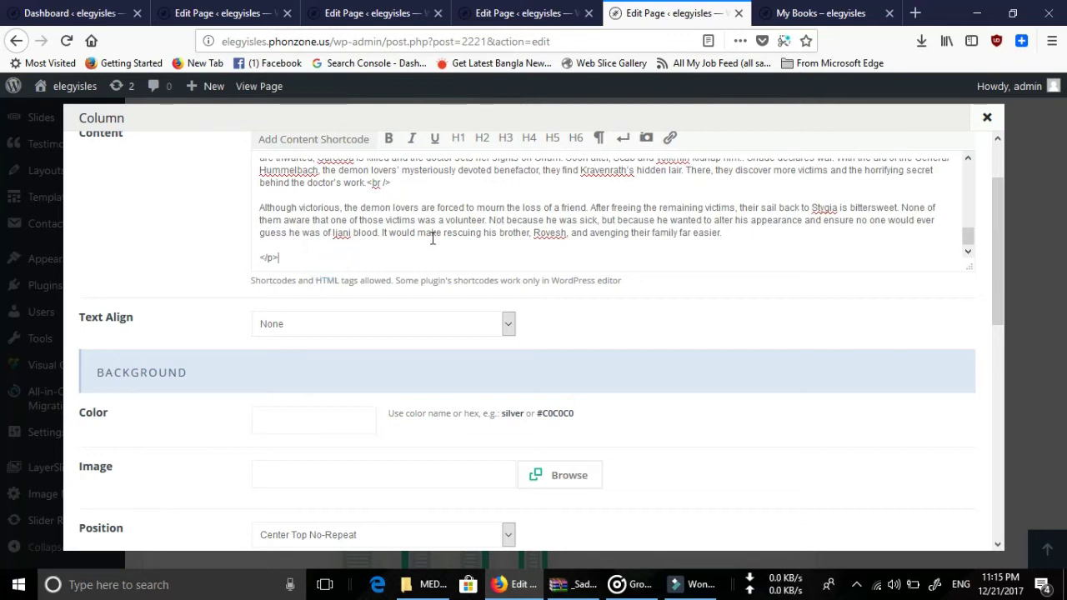
Insert a blank line so the closing </p> tag sits on its own line.
key(ctrl+Tab)
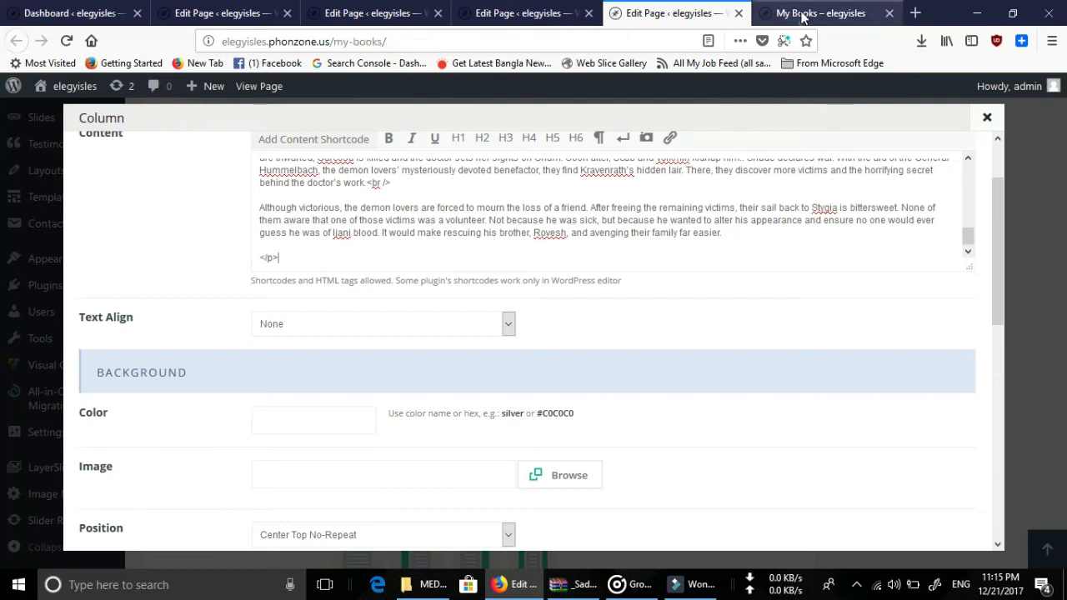
key(ctrl+shift+Tab)
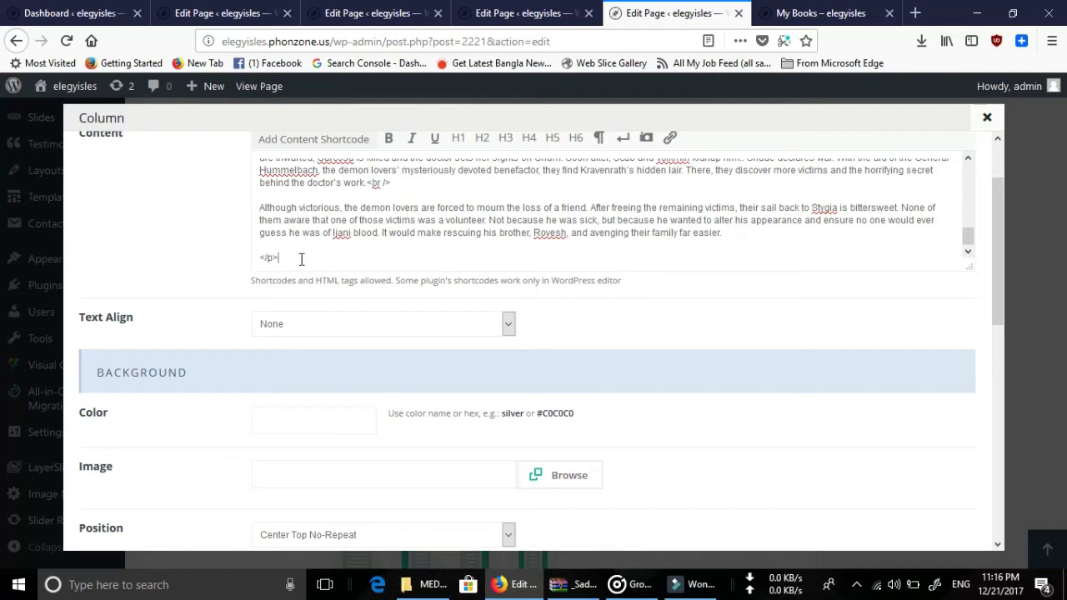
click(266, 252)
click(264, 257)
click(263, 257)
key(Return)
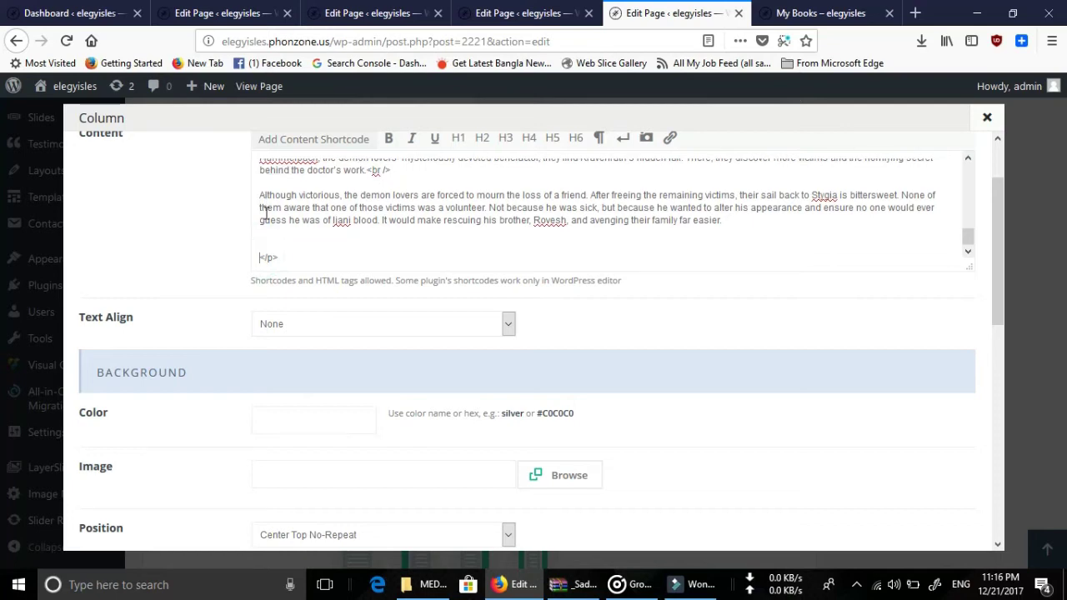
click(262, 240)
scroll(761, 344, down, 10)
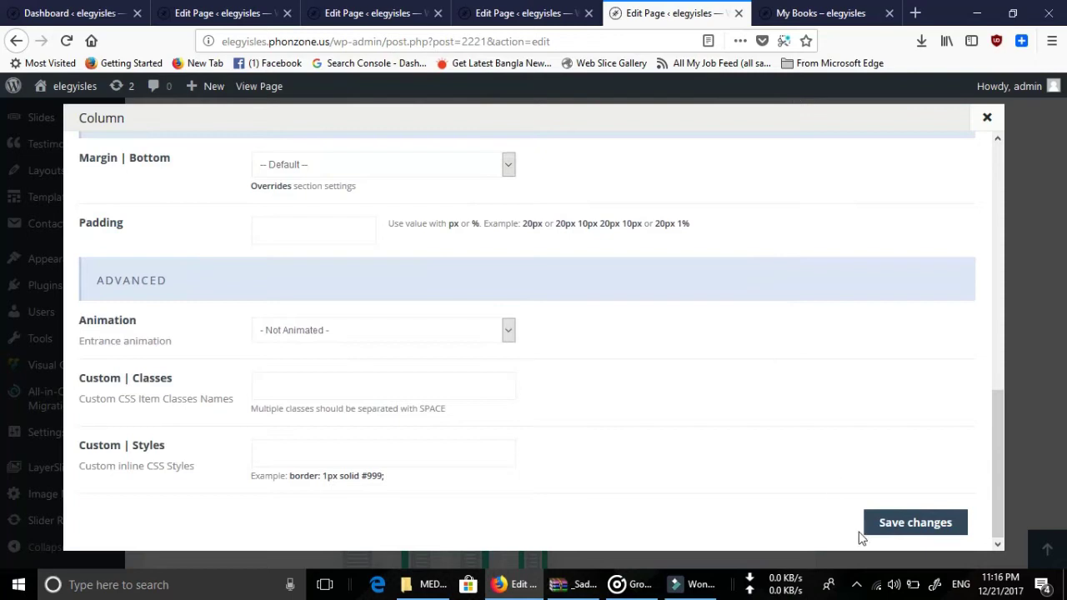
Save the synopsis column changes and check the result on the live My Books page.
click(903, 533)
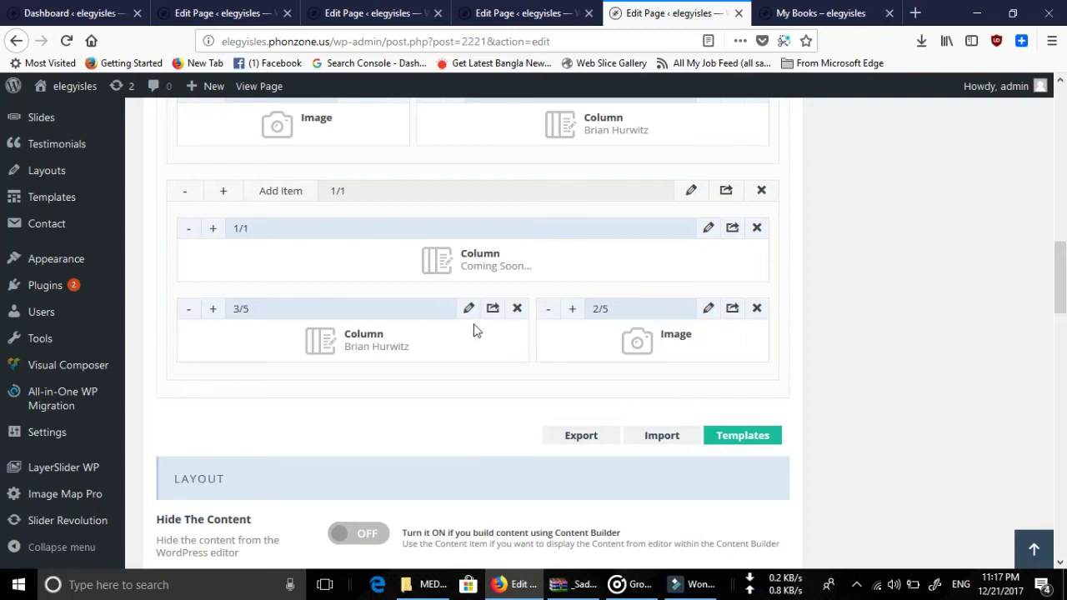
scroll(438, 356, up, 3)
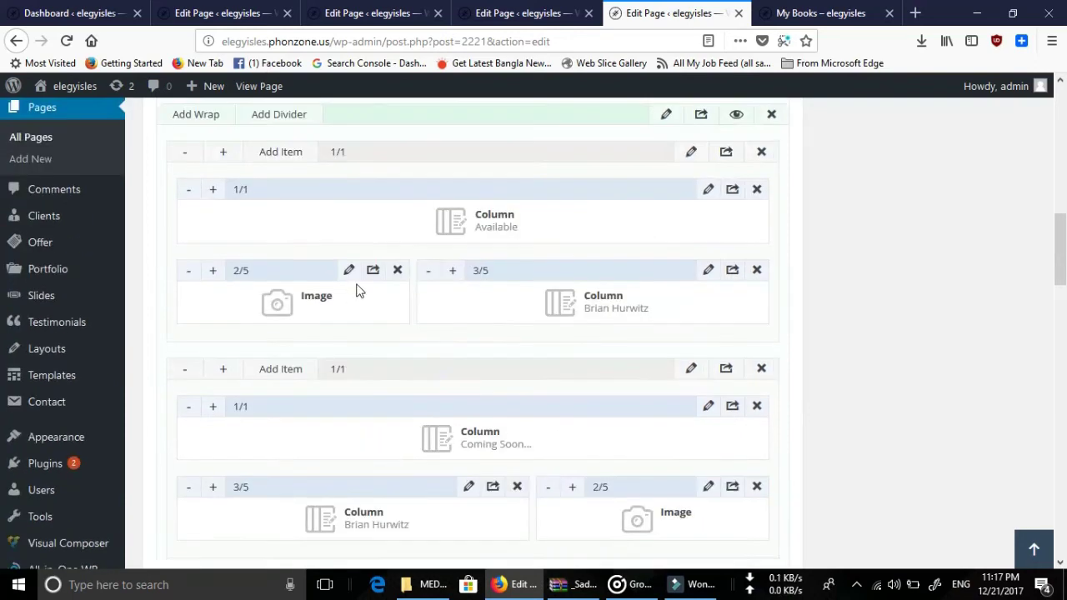
scroll(407, 285, down, 3)
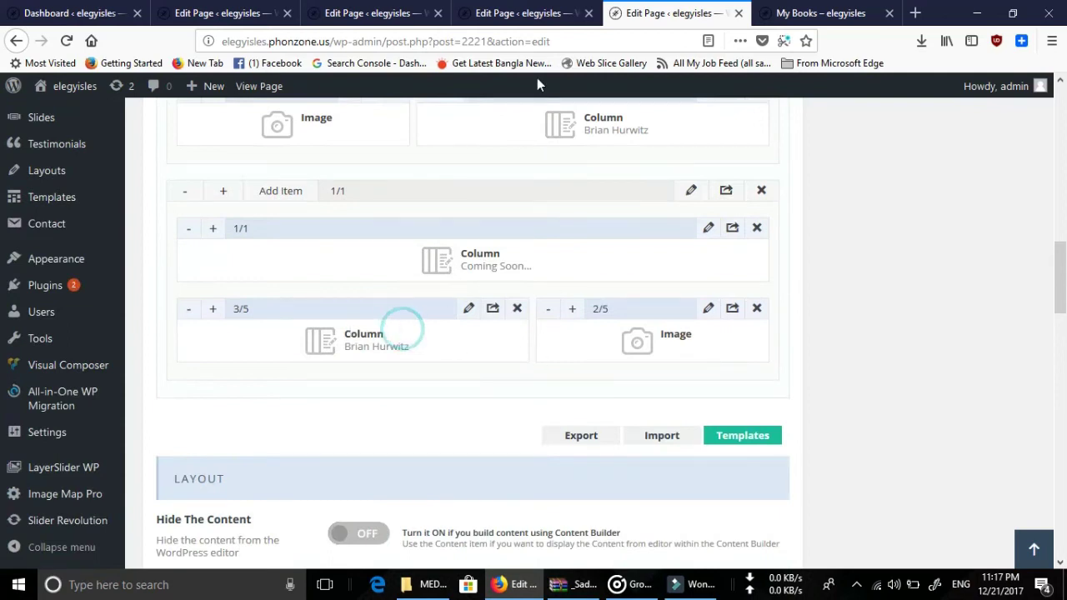
click(825, 12)
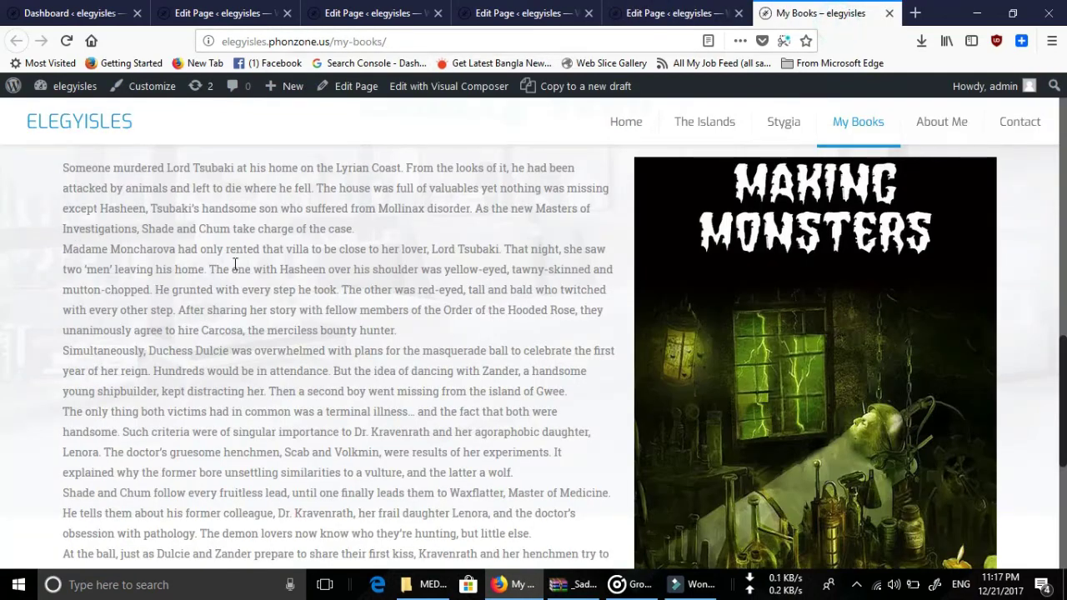
scroll(235, 265, up, 2)
drag(596, 558, 229, 335)
click(671, 13)
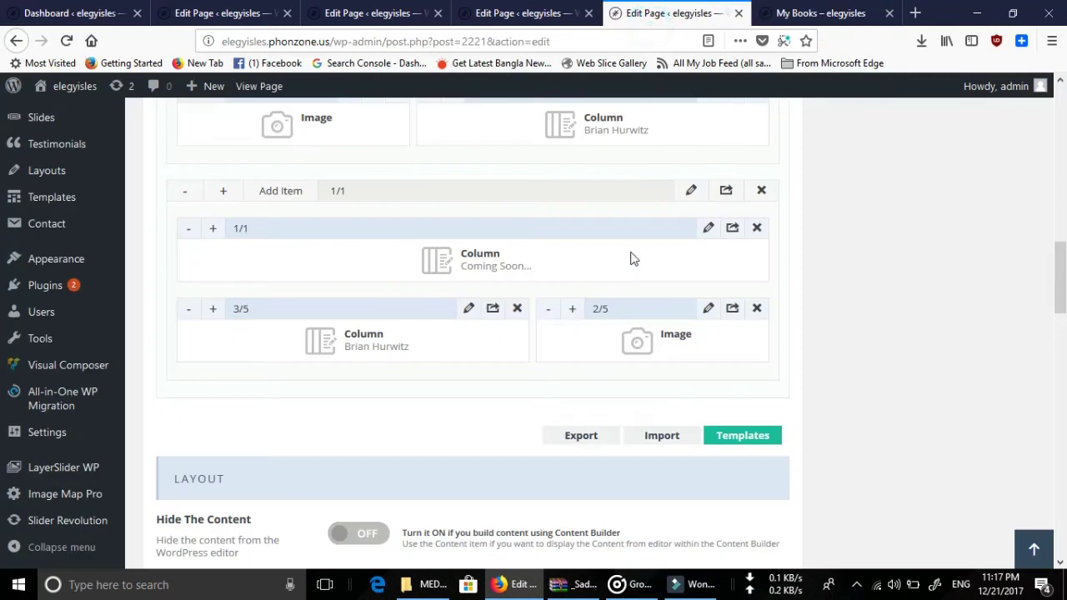
click(790, 14)
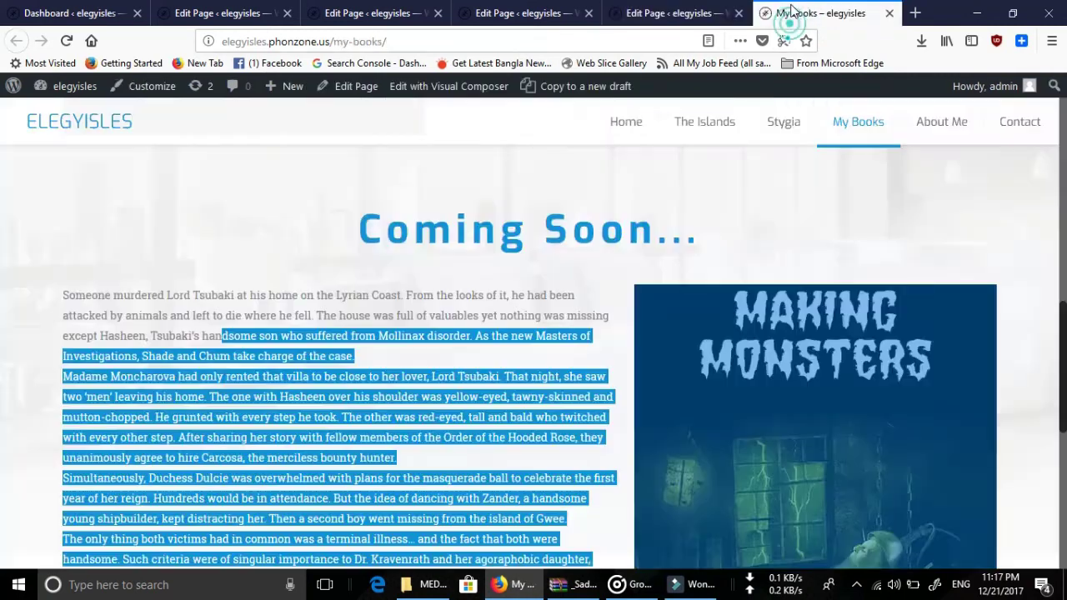
click(734, 14)
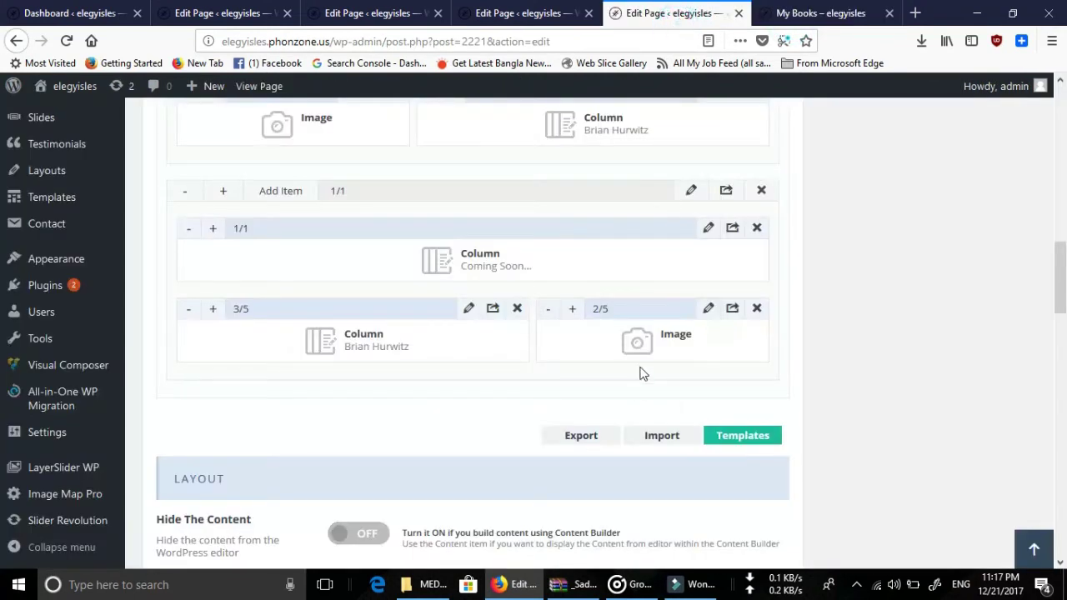
Inspect the book cover Image item, then clone the Coming Soon row.
click(708, 317)
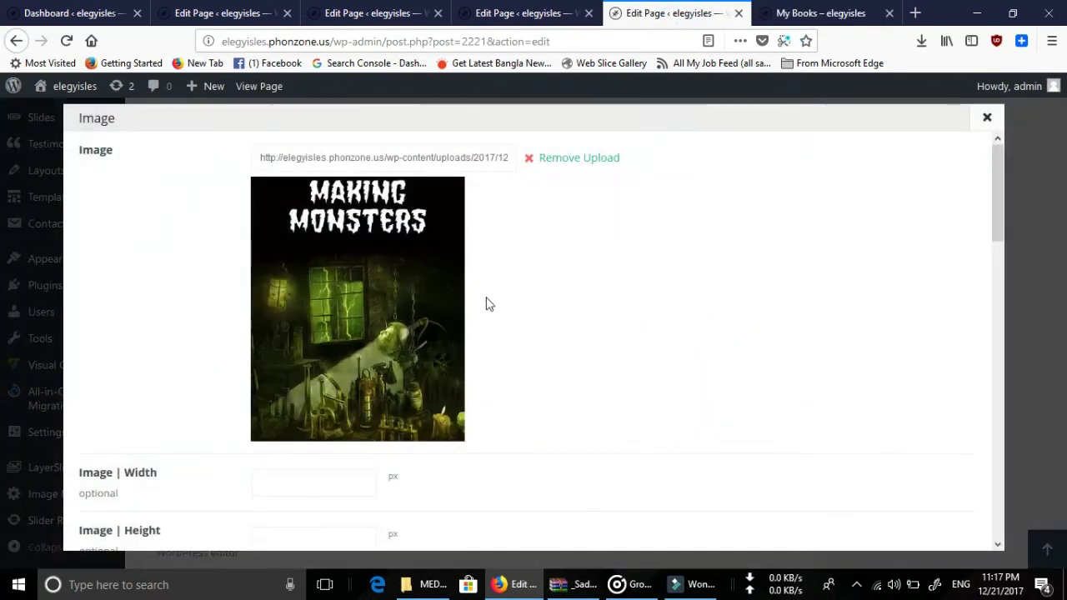
click(533, 20)
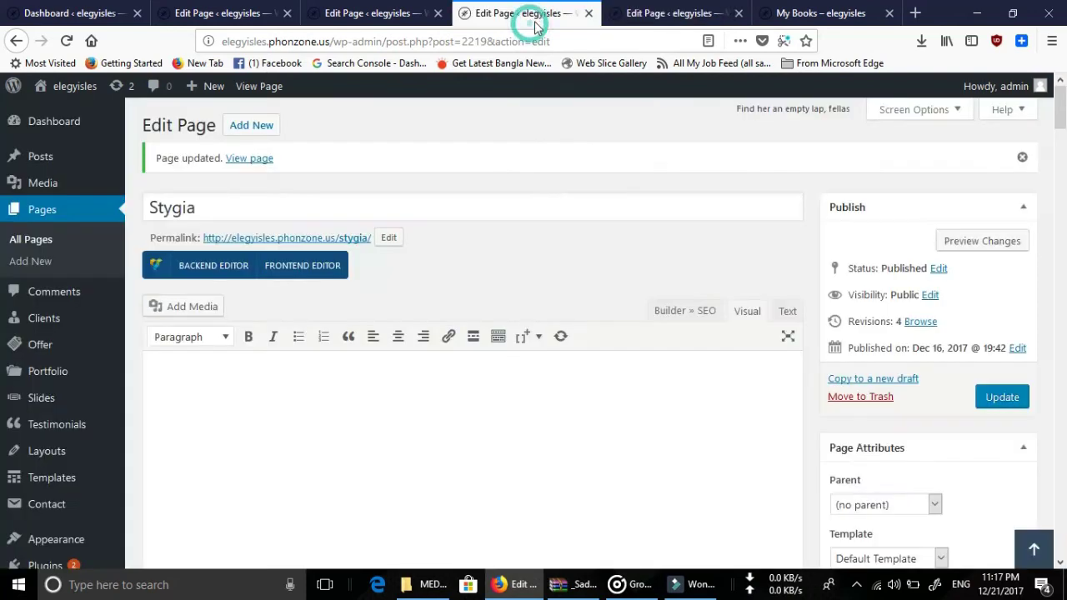
click(693, 17)
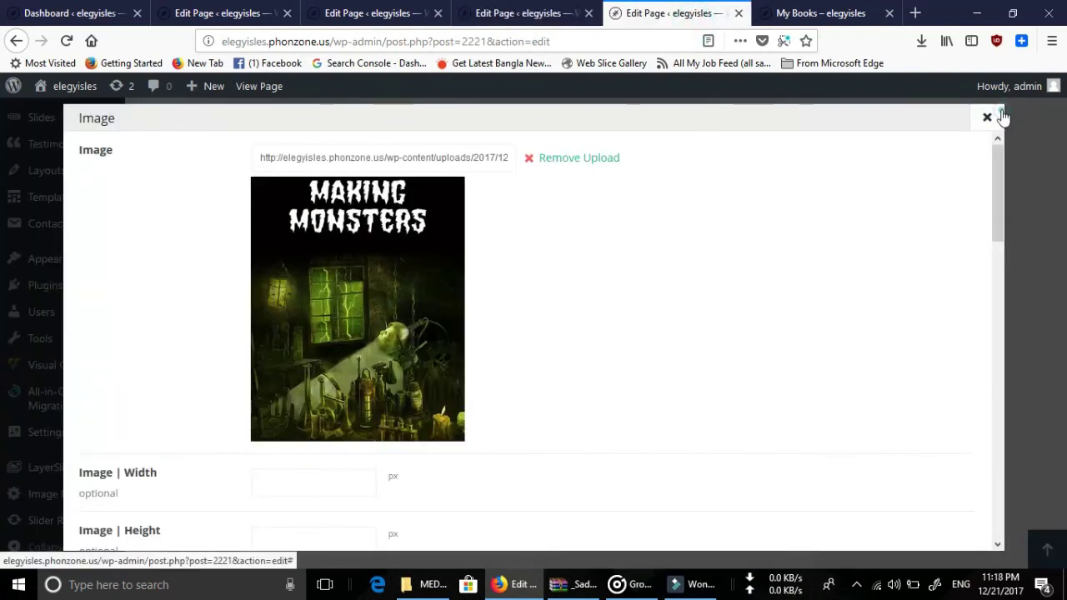
click(987, 118)
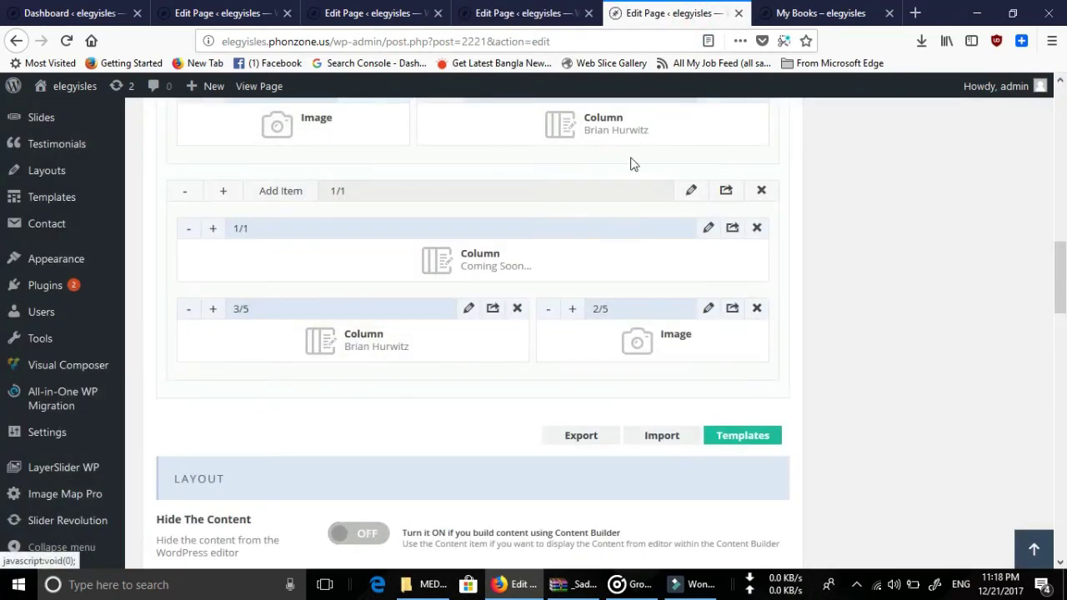
click(727, 193)
scroll(834, 292, down, 3)
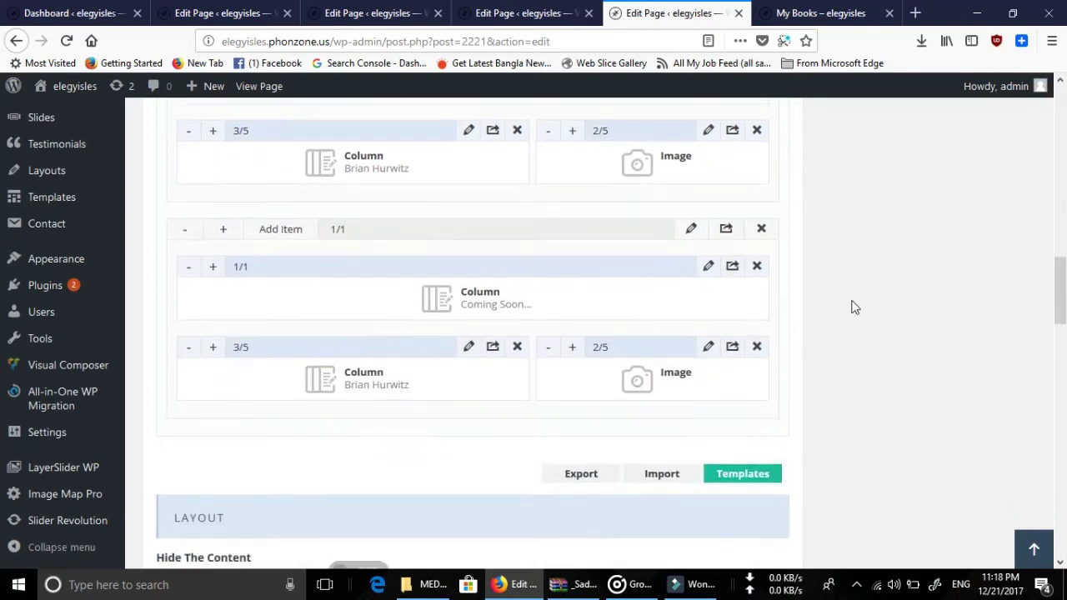
Check the cloned Coming Soon column's settings and how the live My Books page looks.
click(711, 267)
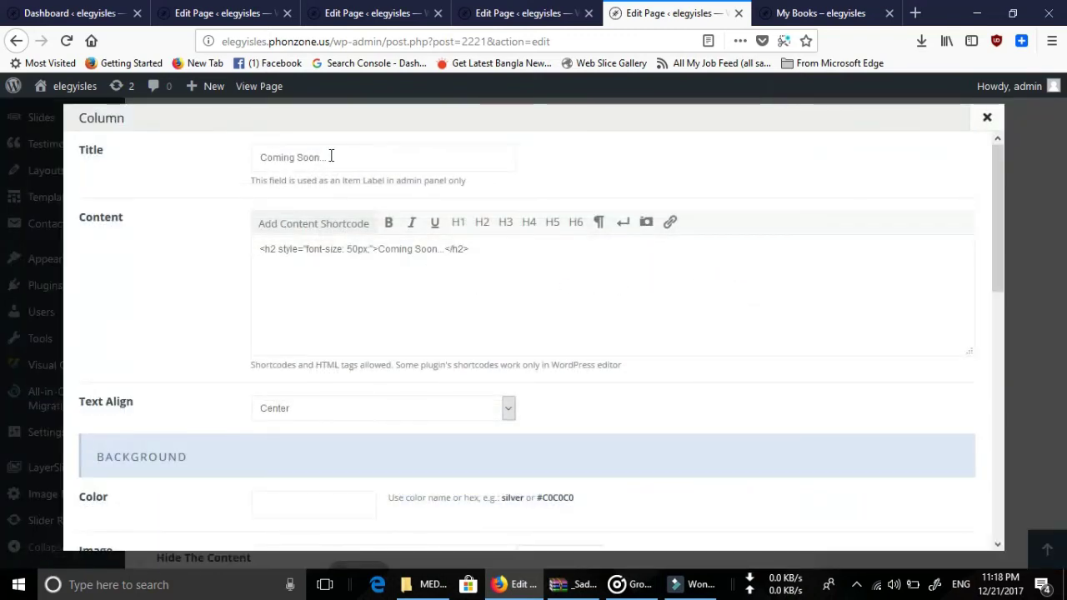
click(987, 118)
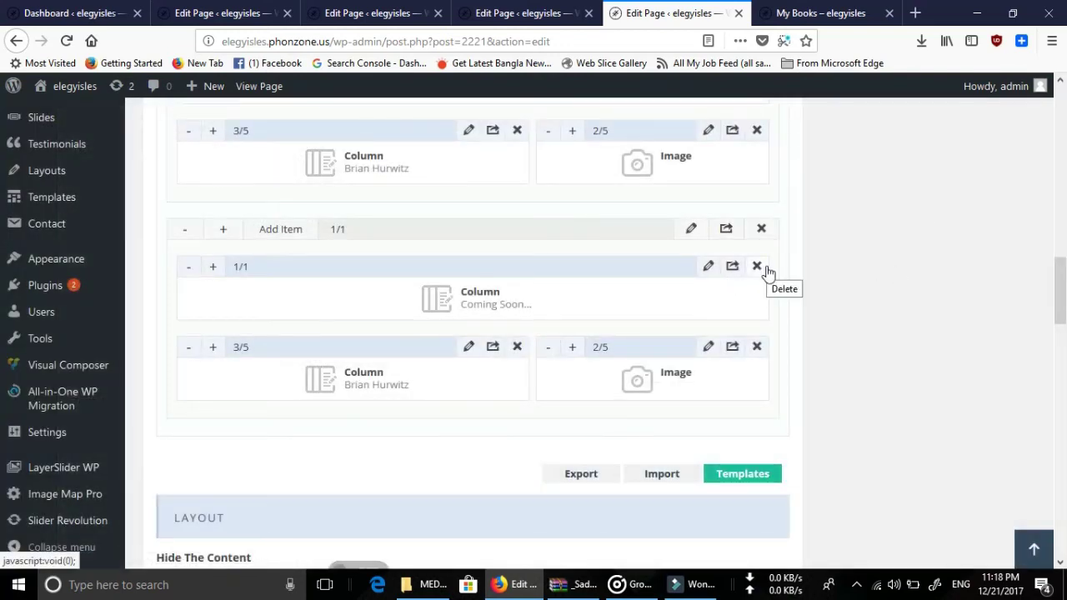
click(821, 11)
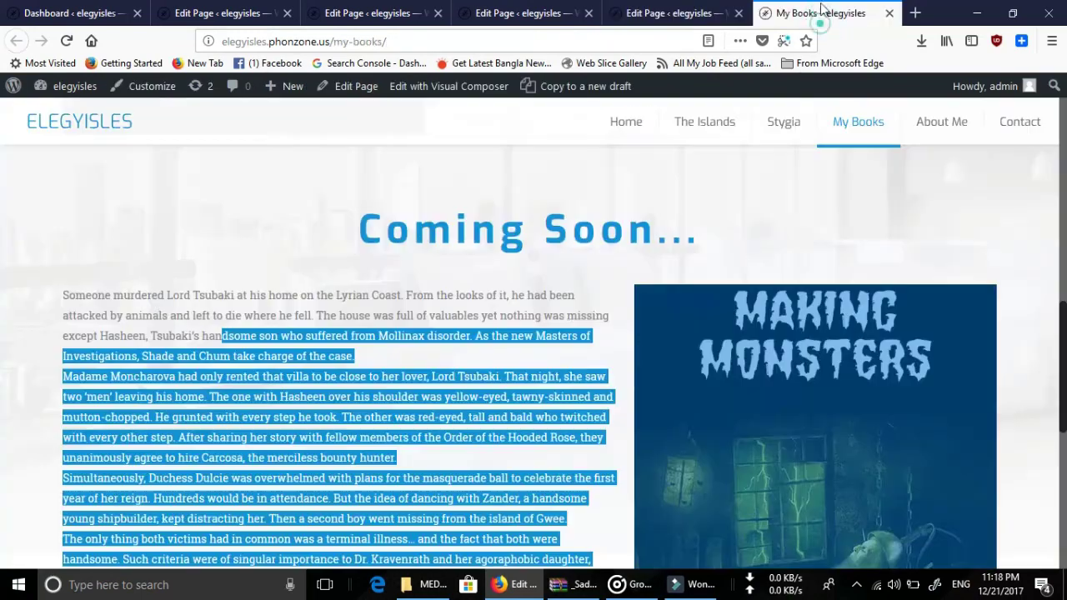
click(339, 239)
scroll(670, 334, down, 5)
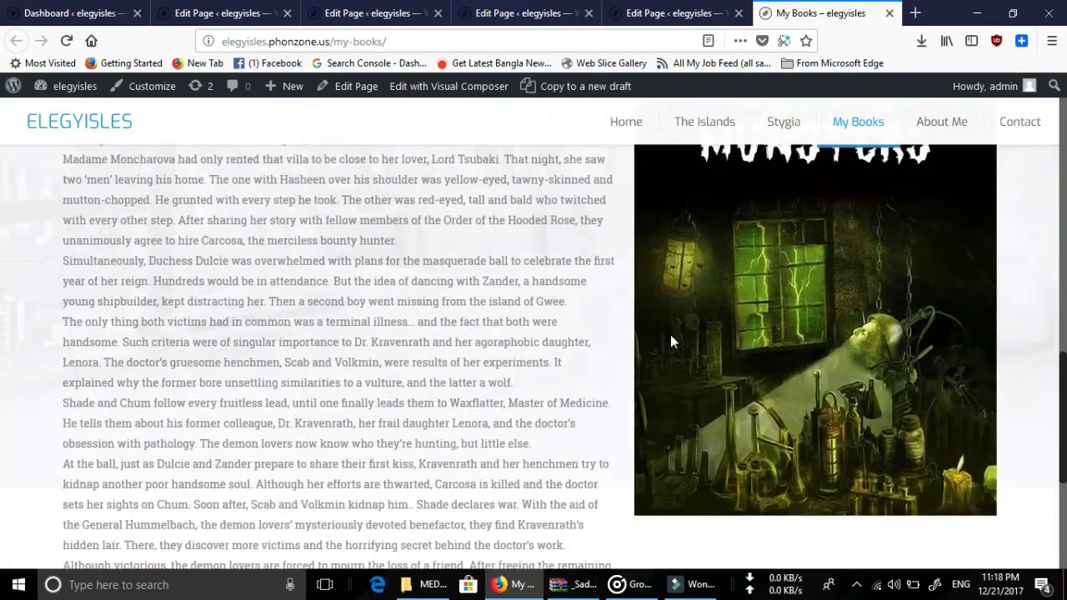
scroll(674, 437, up, 7)
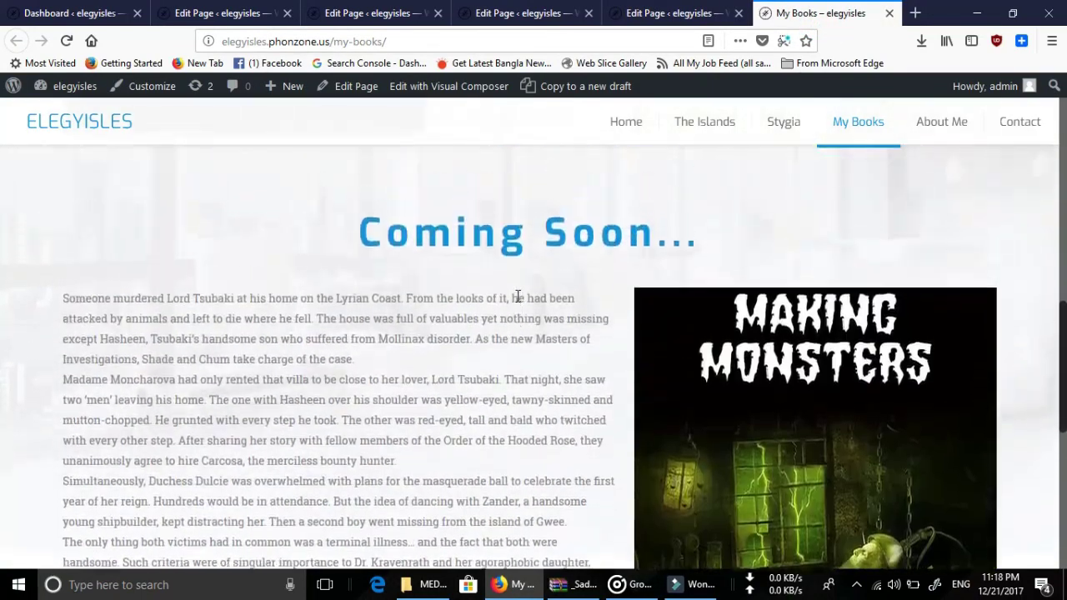
scroll(612, 450, down, 1)
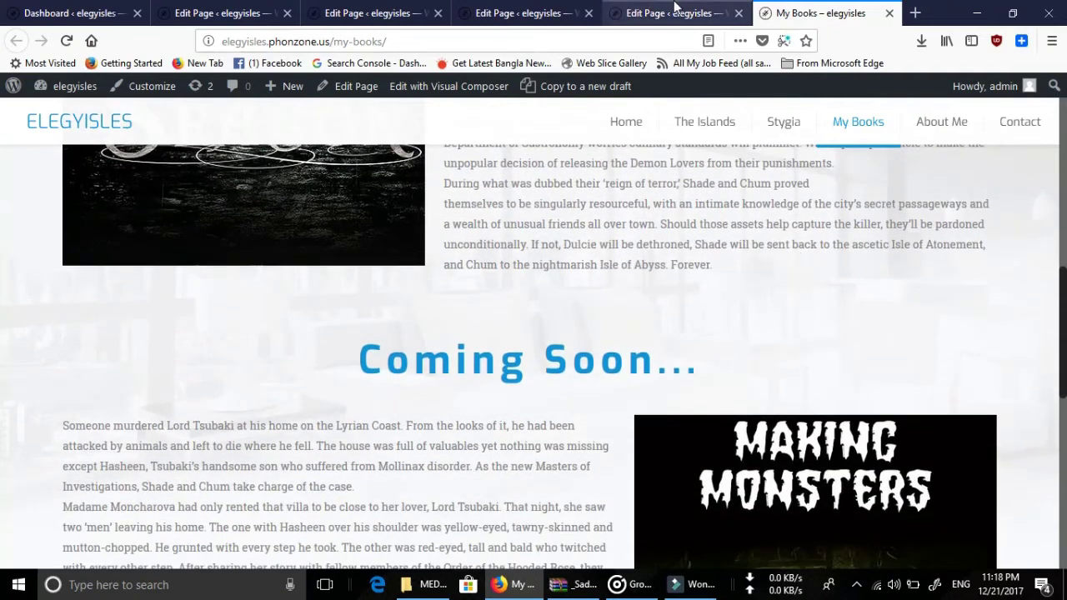
Delete the duplicate 1/1 Coming Soon... column in the copied wrap, confirming OK.
click(677, 13)
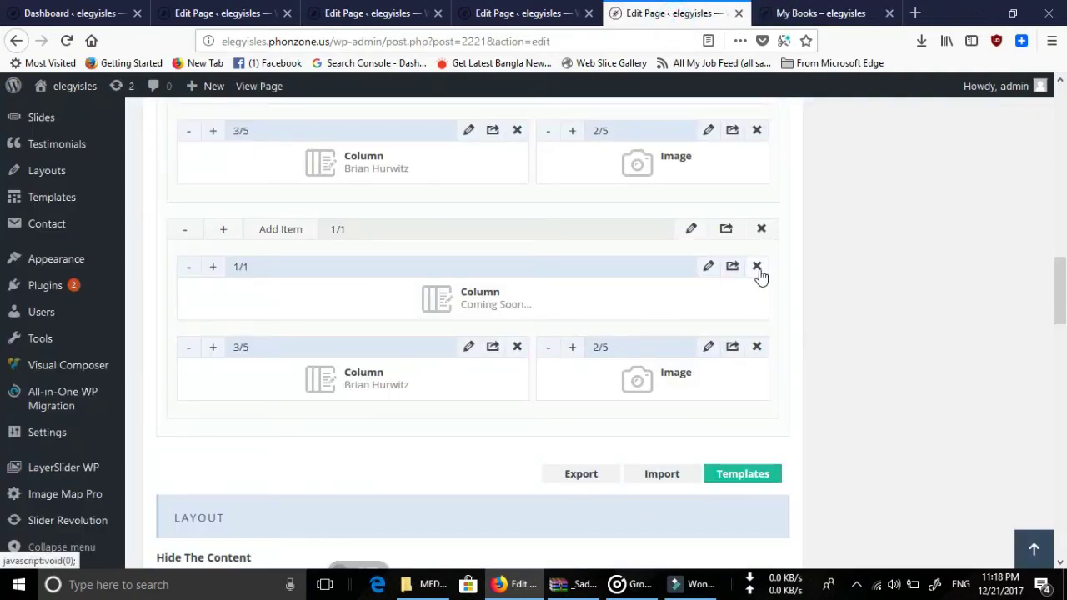
click(760, 268)
click(545, 292)
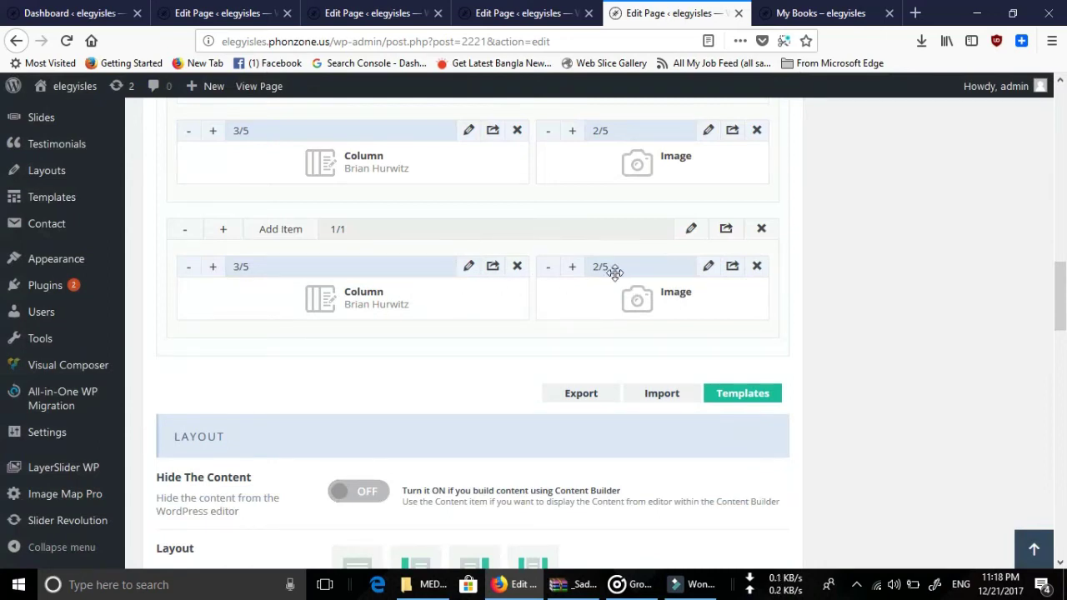
Remove the Making Monsters cover from the second row's image and browse the Media Library.
click(708, 267)
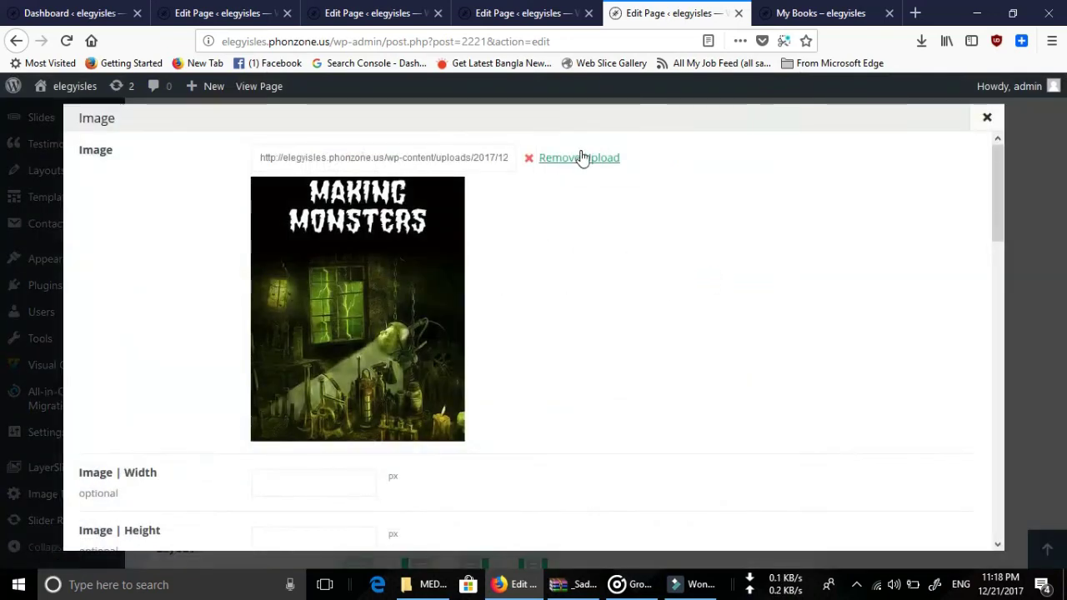
click(583, 159)
click(569, 158)
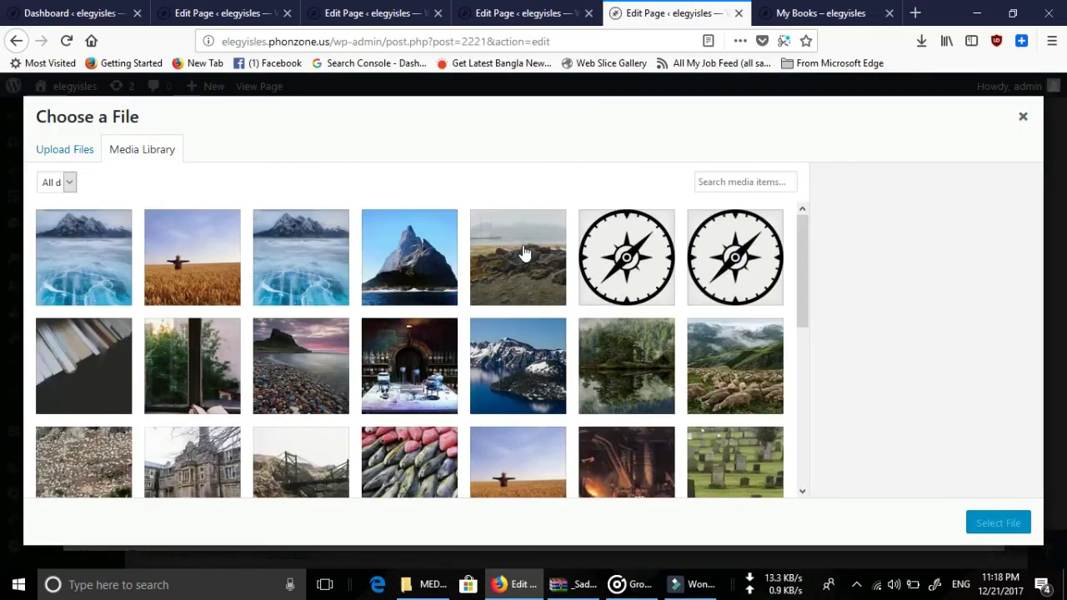
scroll(523, 260, down, 5)
scroll(521, 248, down, 2)
scroll(517, 246, up, 5)
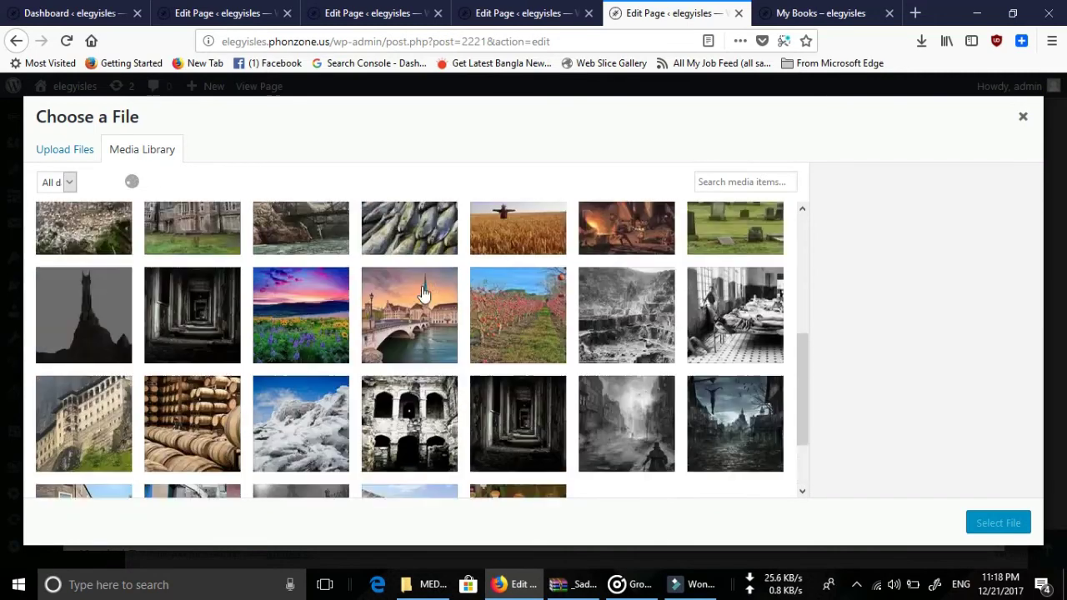
scroll(457, 285, up, 1)
scroll(457, 277, down, 15)
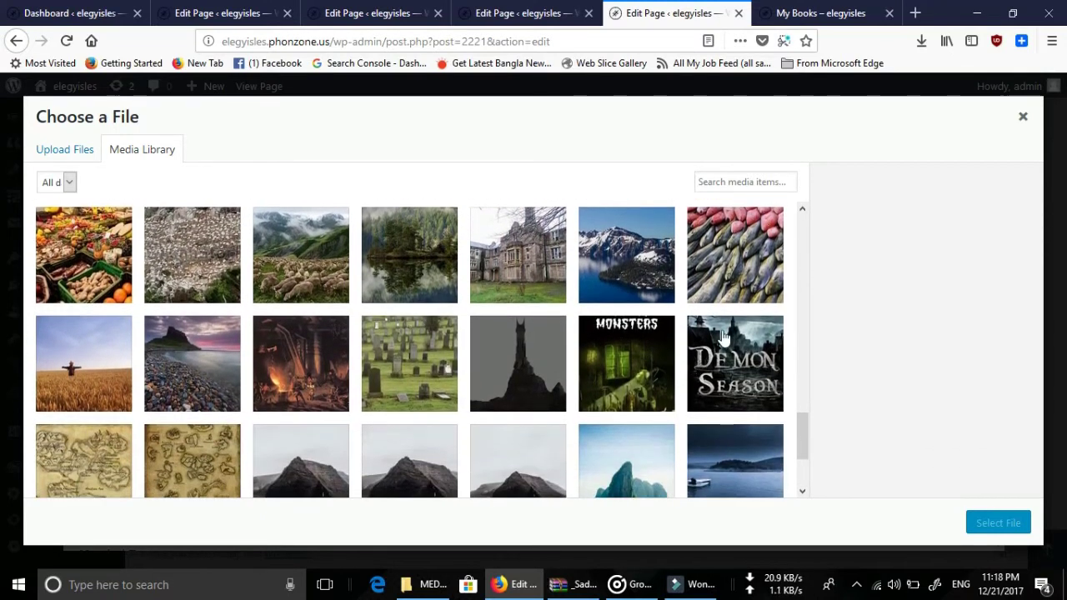
Select book1.jpg (Demon Season) as the cover, save, and open the synopsis column.
click(734, 352)
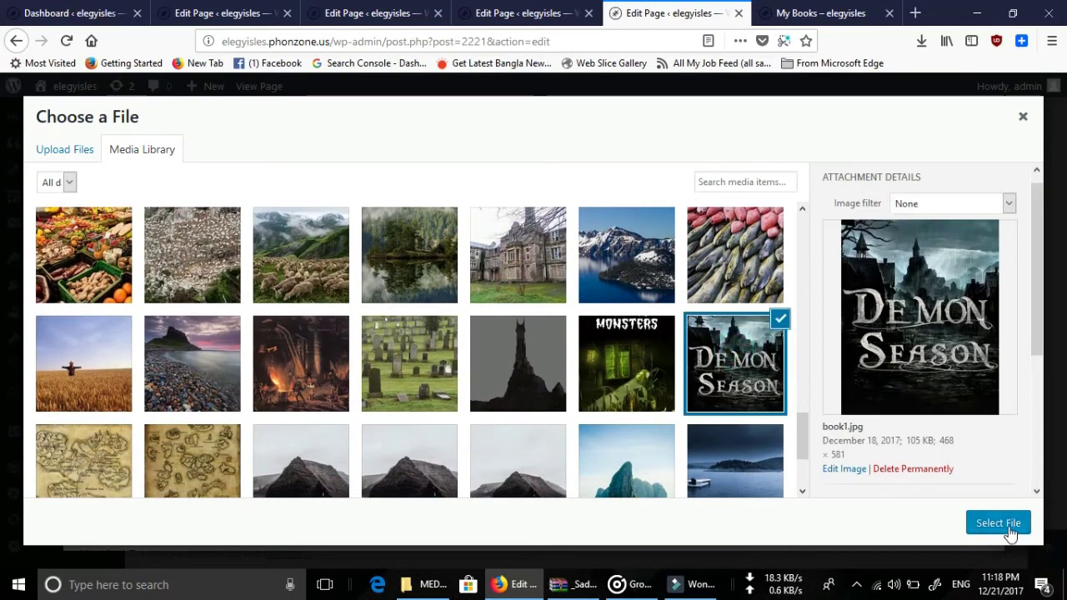
click(998, 523)
scroll(509, 342, down, 10)
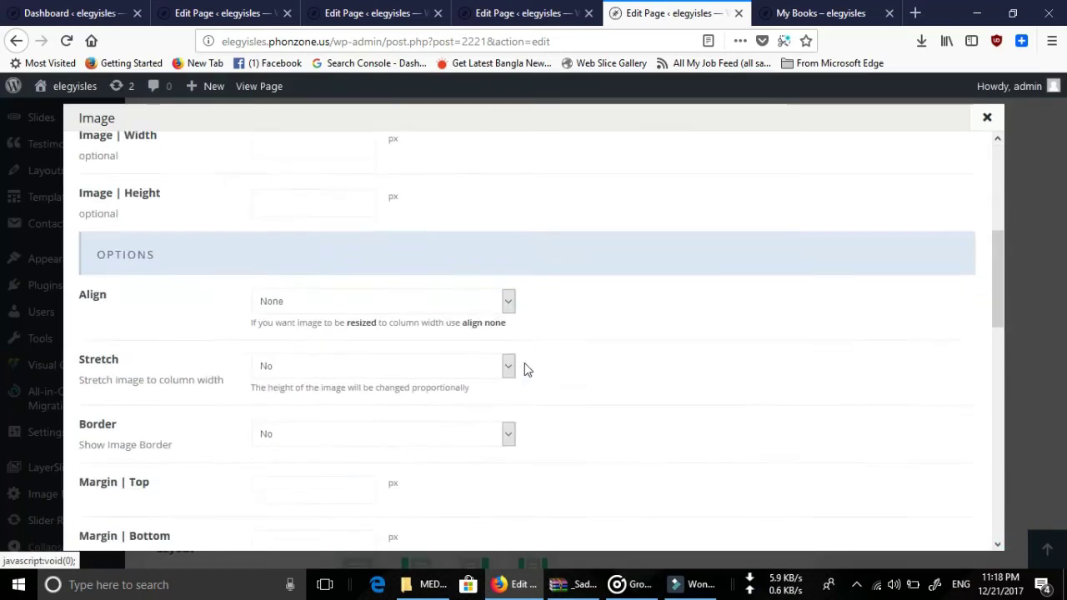
click(916, 523)
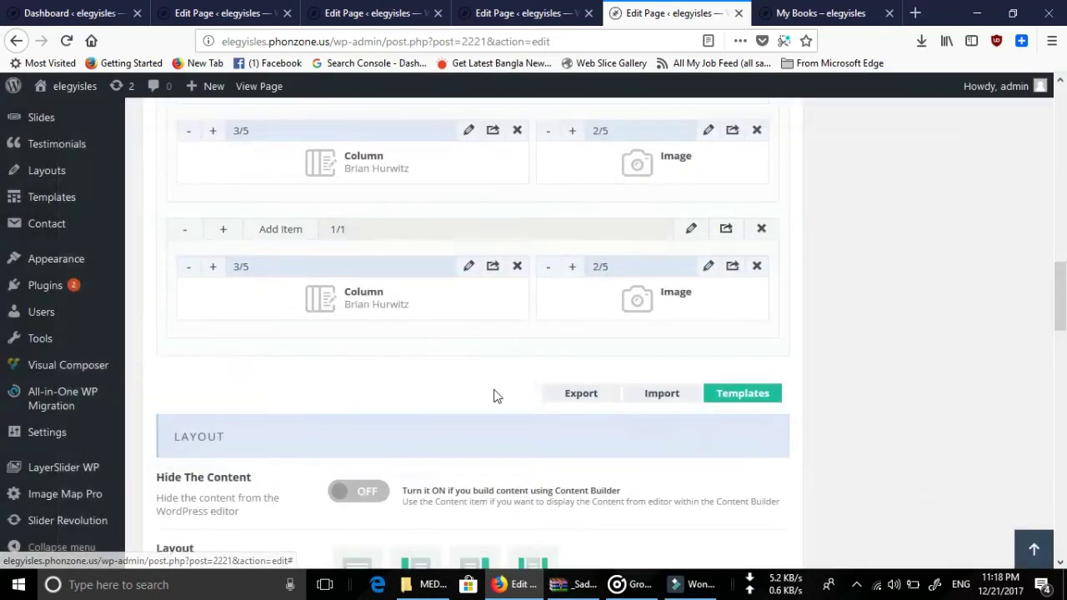
click(463, 267)
Review the Brian Hurwitz column's blurb content.
scroll(322, 307, down, 8)
scroll(321, 307, down, 2)
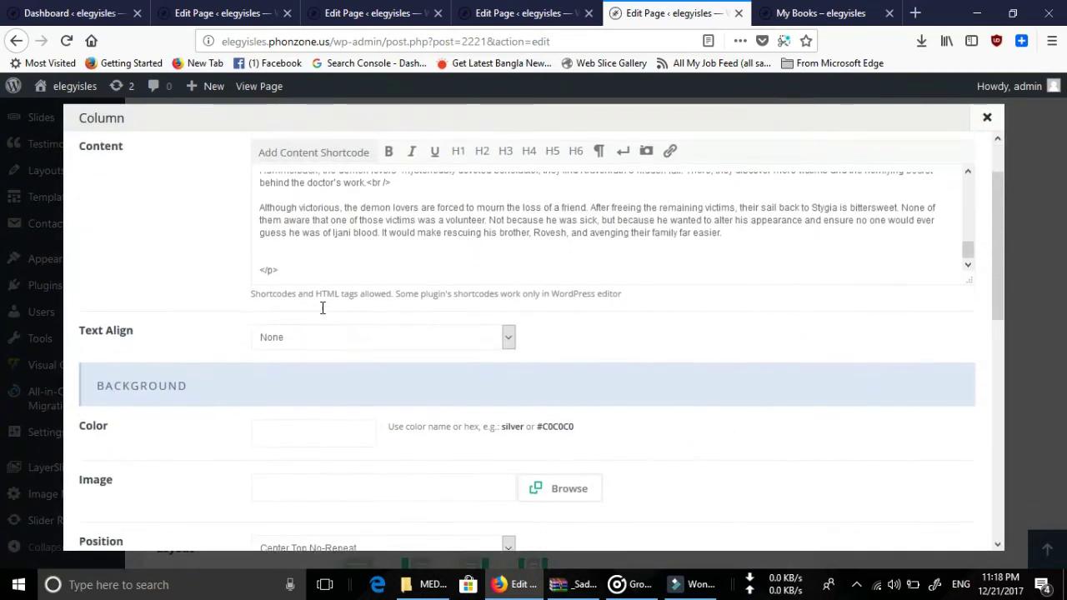
scroll(401, 252, up, 5)
scroll(401, 252, up, 5)
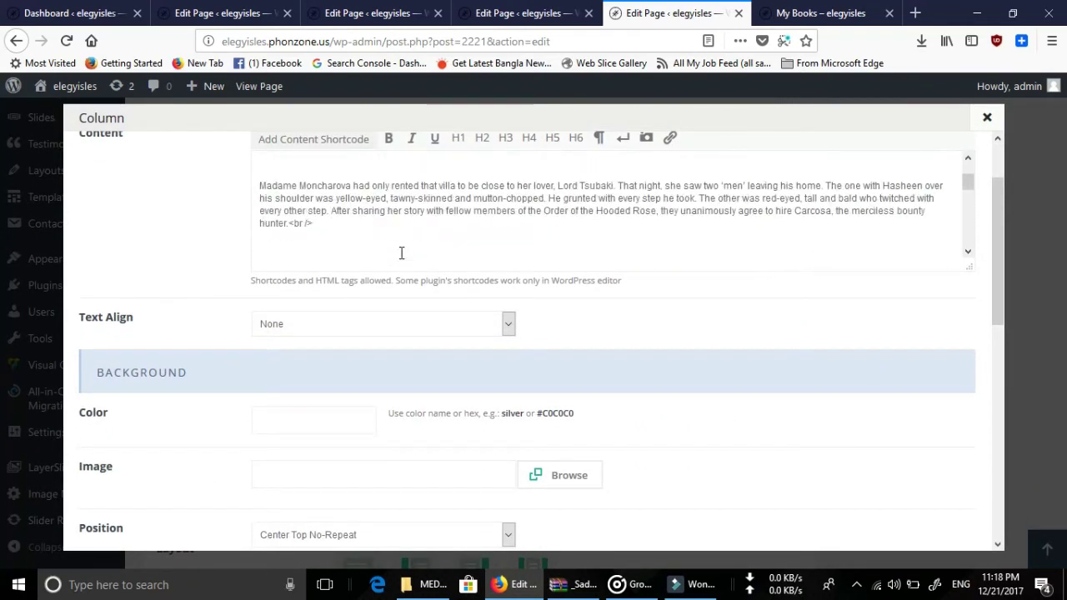
scroll(642, 308, up, 2)
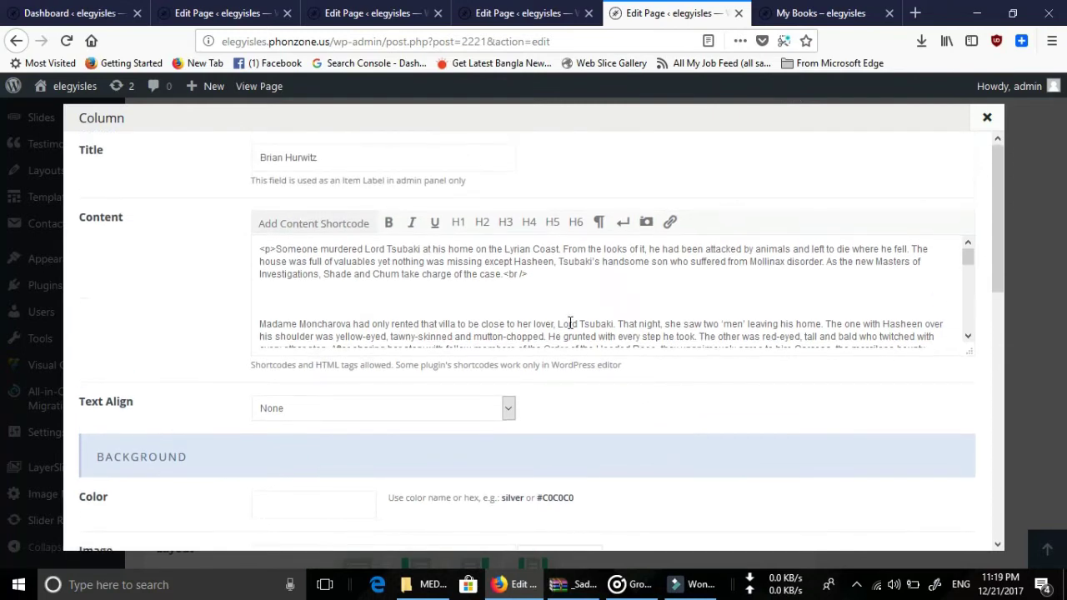
scroll(472, 300, down, 5)
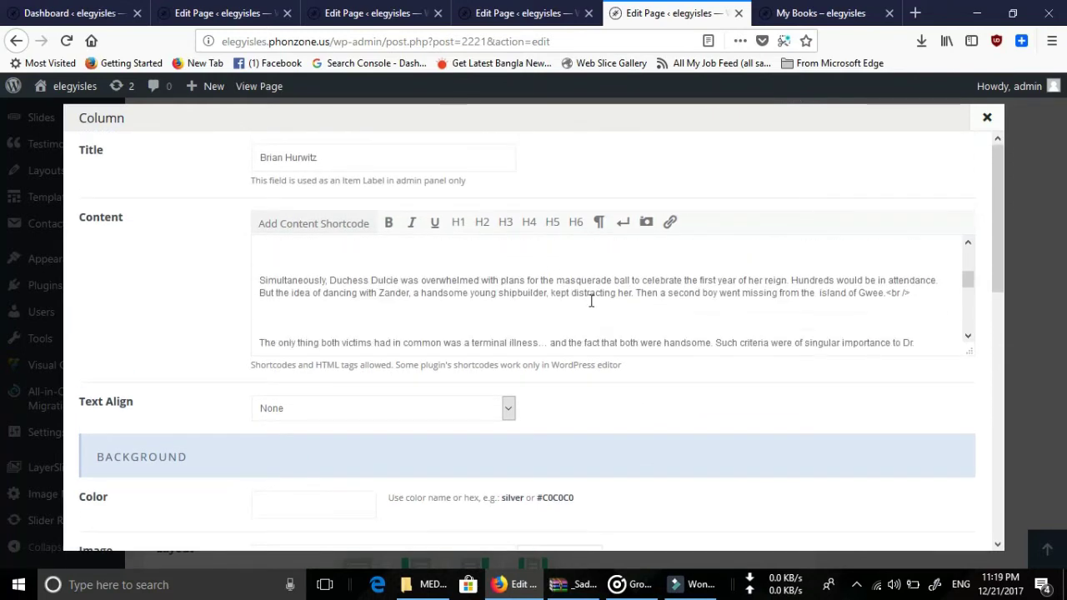
scroll(590, 301, down, 5)
scroll(579, 307, down, 3)
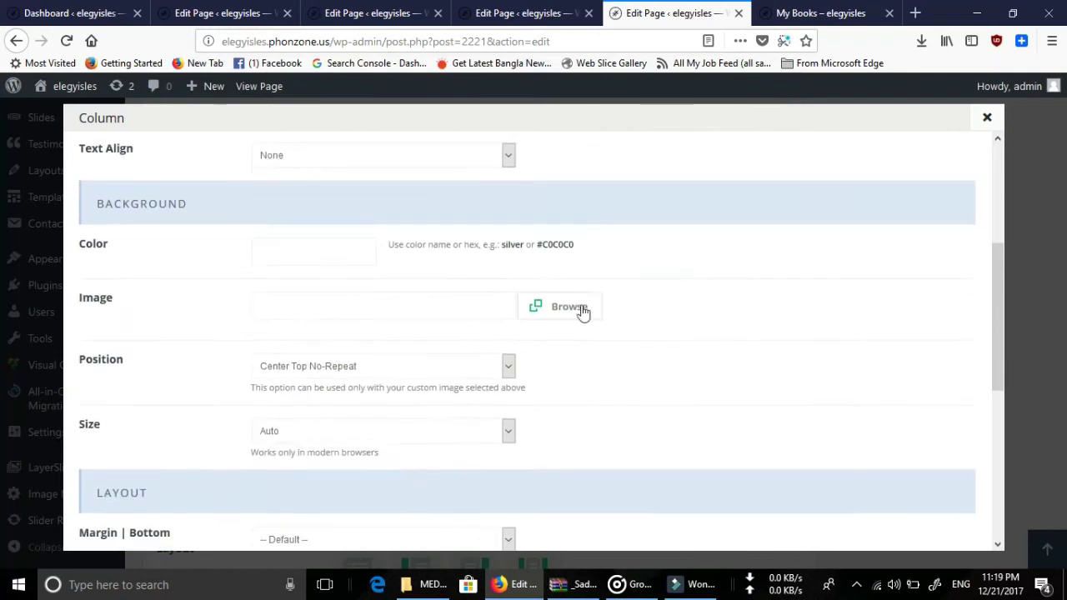
scroll(714, 348, down, 4)
scroll(734, 395, up, 7)
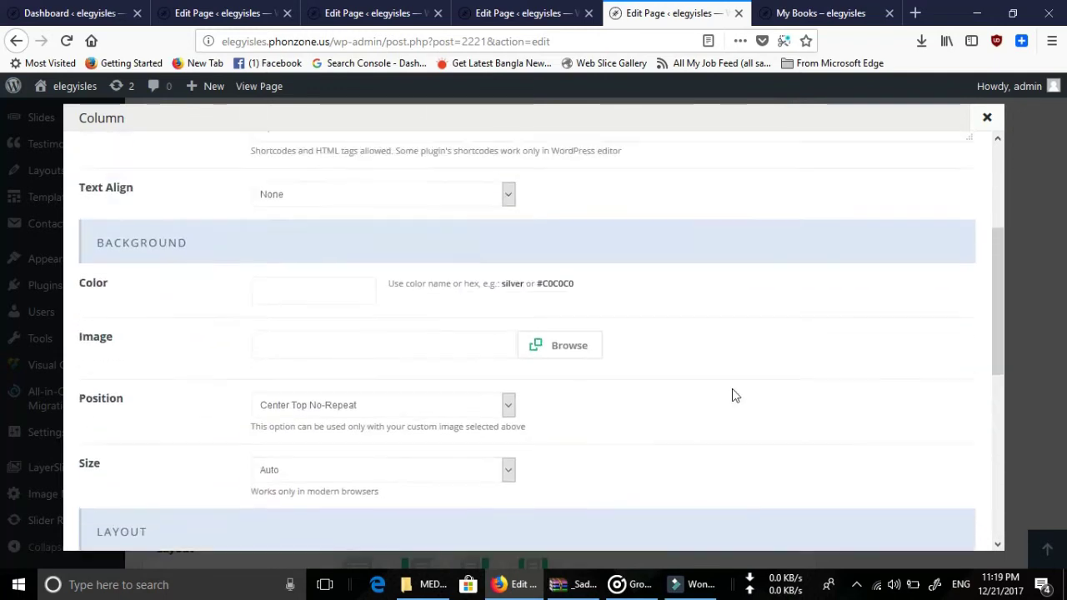
Save the column unchanged and Update the My Books page.
click(331, 306)
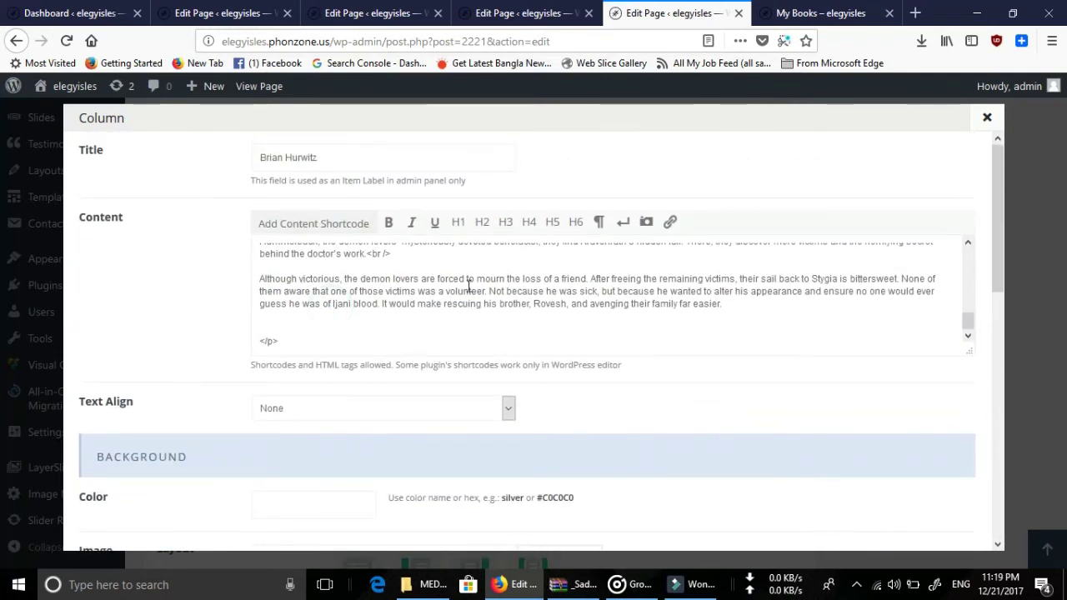
scroll(811, 364, down, 8)
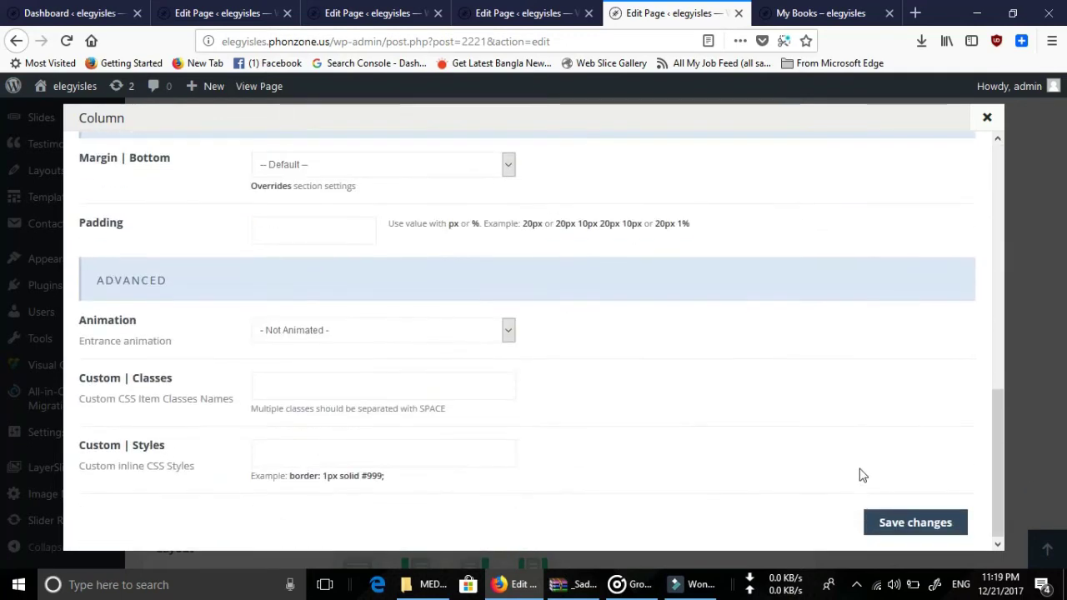
click(921, 520)
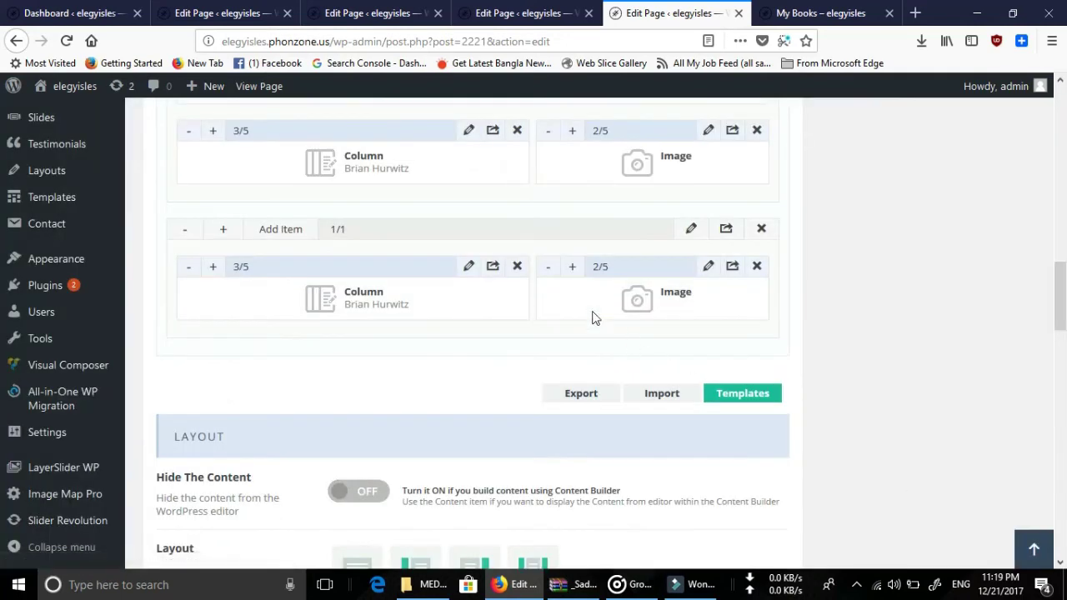
scroll(921, 275, up, 15)
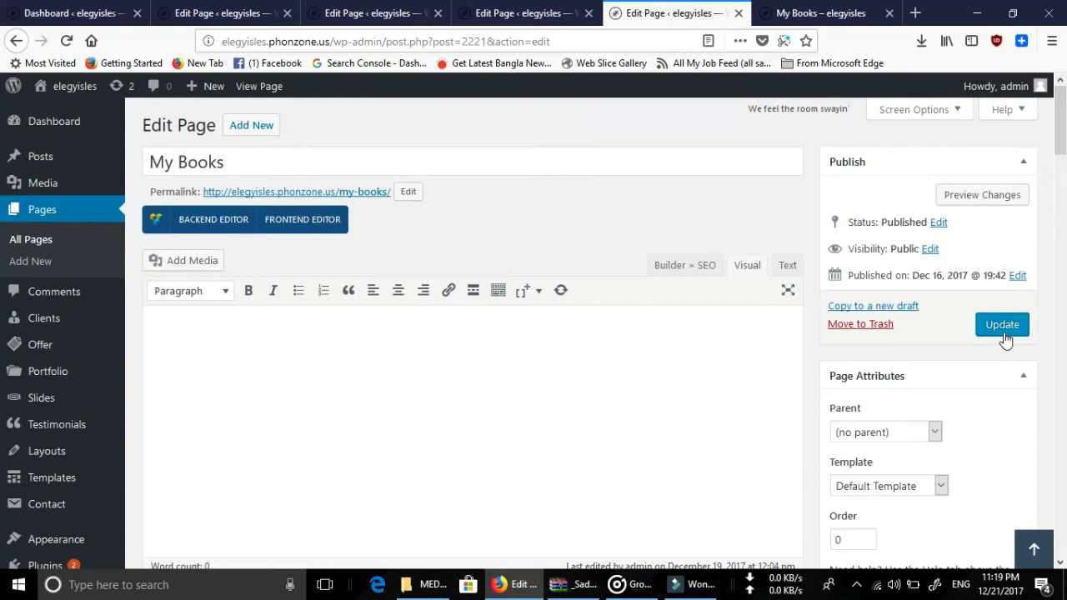
click(1002, 324)
click(834, 14)
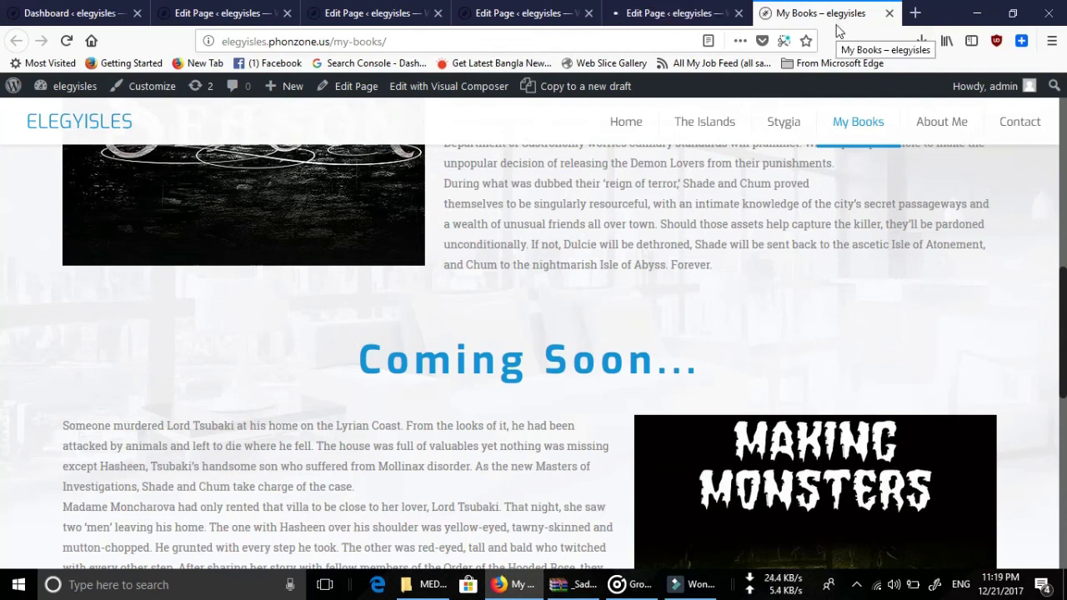
Reload the live My Books page and review the new Demon Season cover section beside the Lord Tsubaki blurb.
click(70, 41)
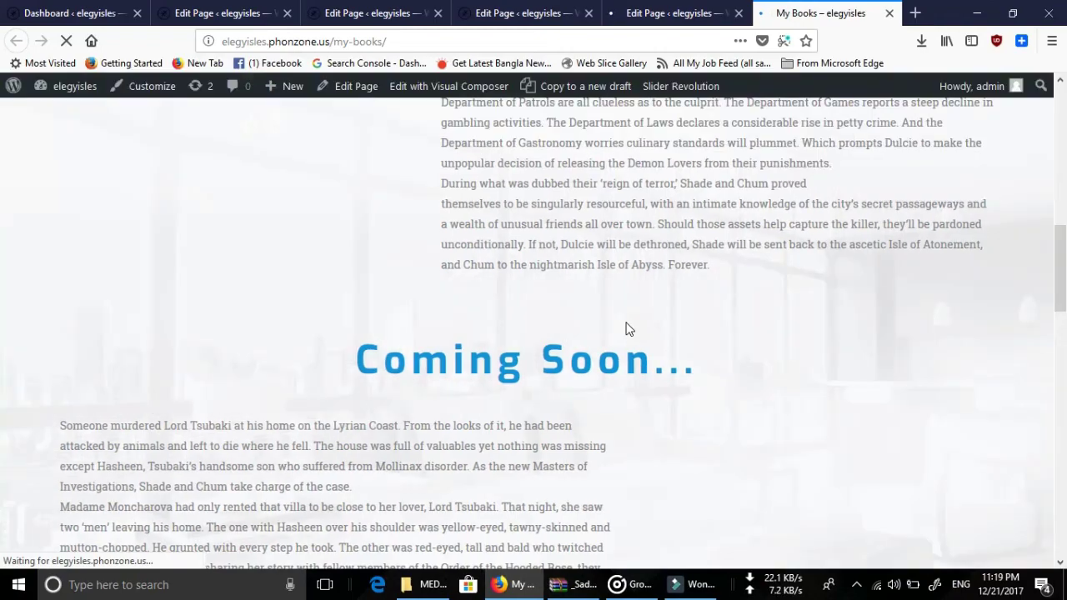
scroll(628, 328, down, 5)
scroll(628, 328, down, 5)
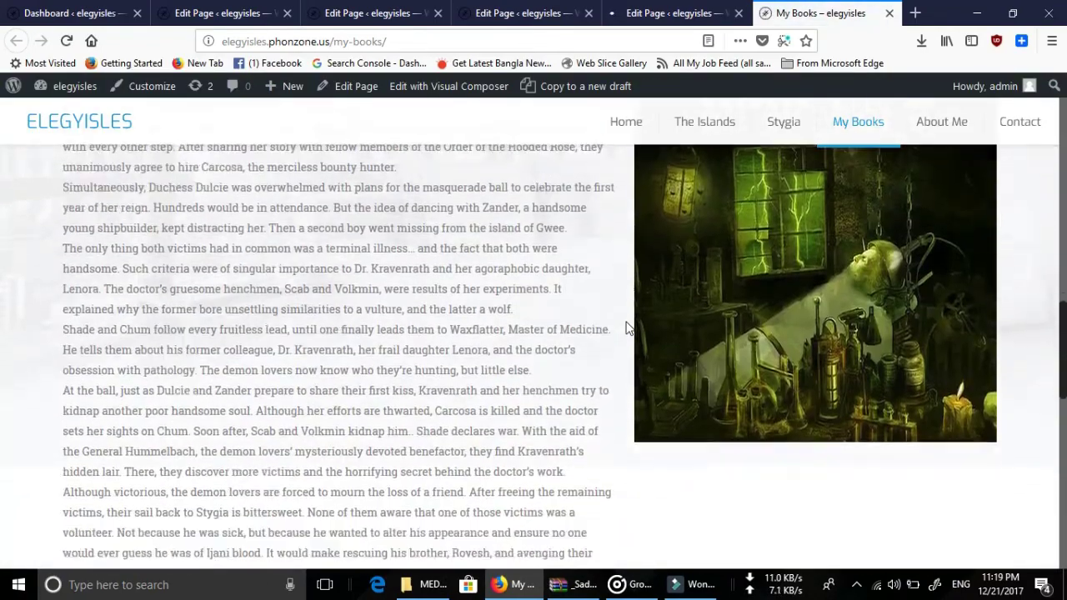
scroll(628, 328, up, 10)
scroll(628, 325, down, 15)
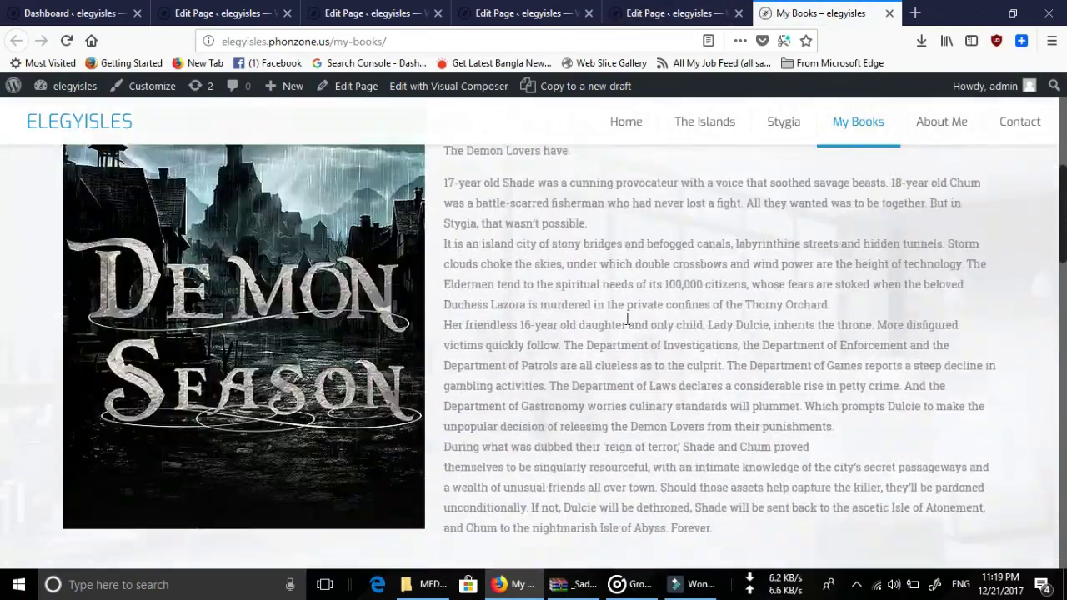
scroll(722, 406, down, 12)
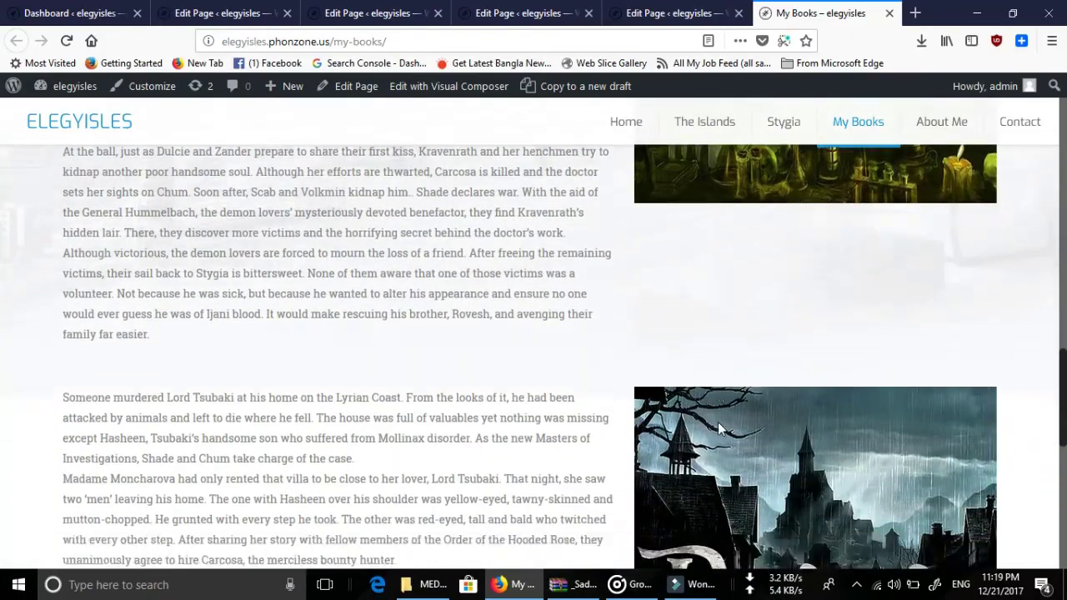
scroll(684, 328, up, 1)
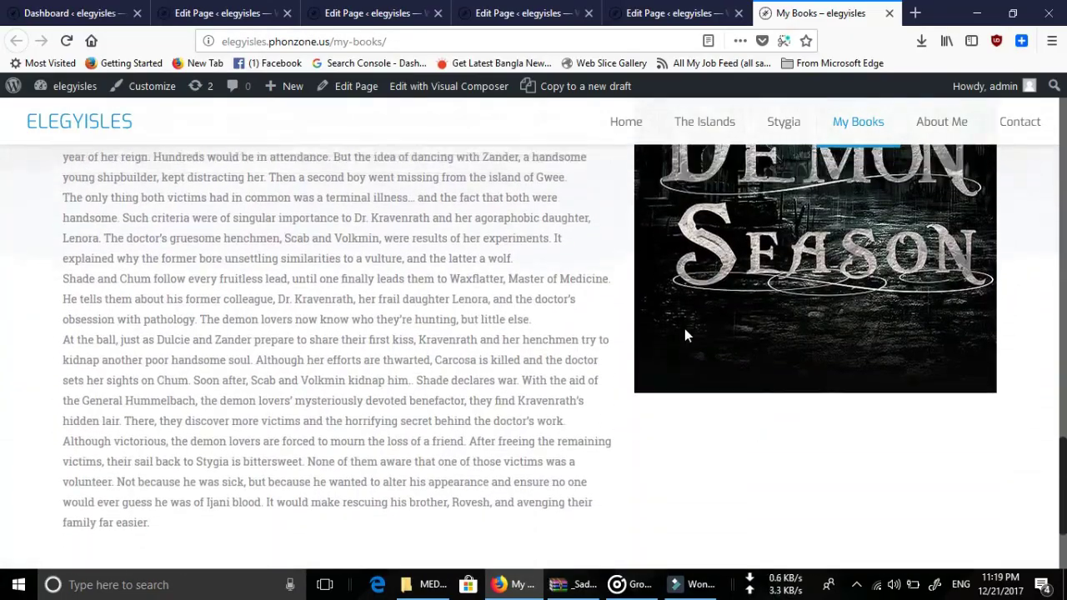
scroll(684, 328, down, 10)
scroll(684, 327, up, 4)
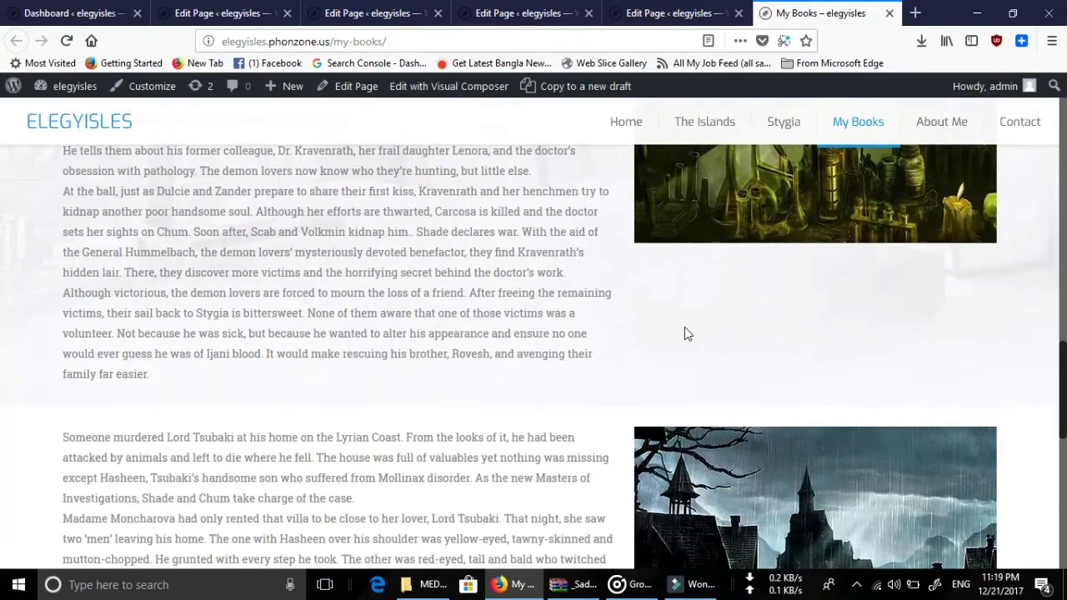
scroll(976, 367, down, 2)
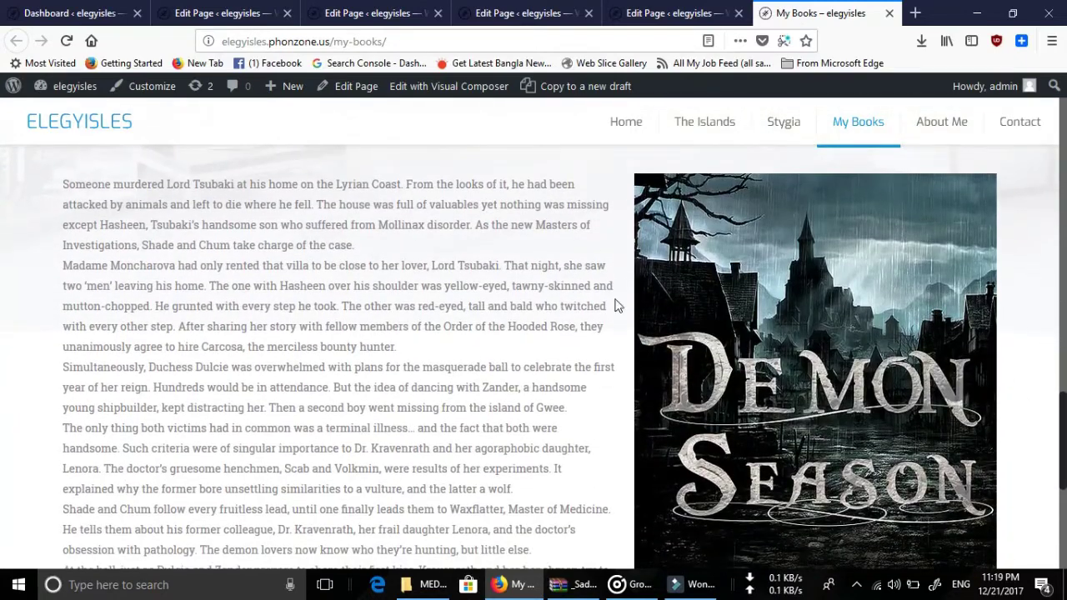
scroll(616, 305, up, 1)
scroll(633, 325, down, 10)
scroll(658, 350, up, 2)
scroll(676, 368, down, 2)
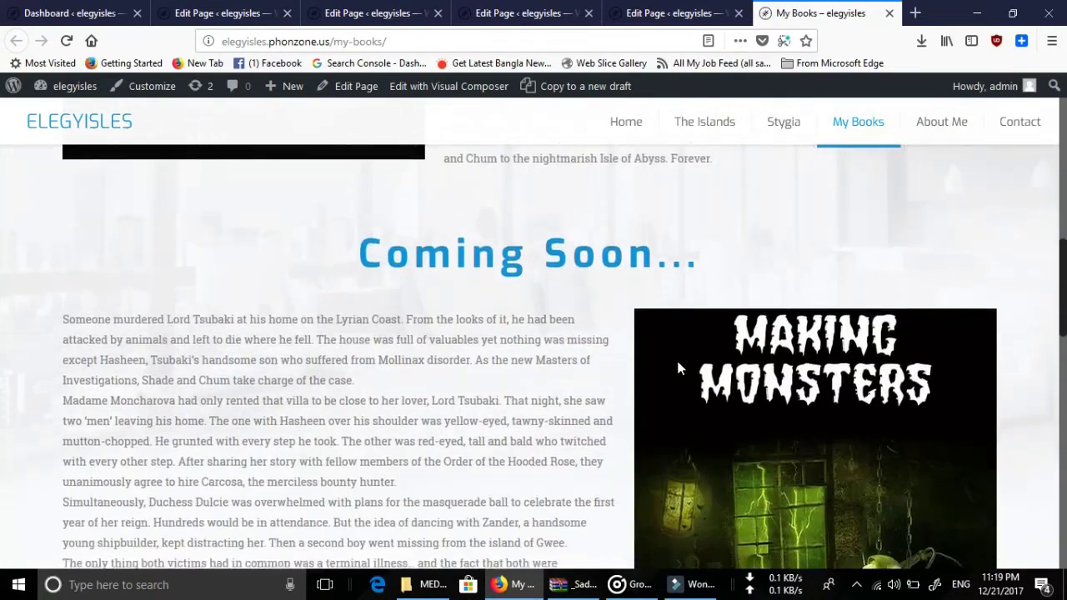
scroll(677, 358, down, 5)
scroll(708, 350, up, 10)
scroll(733, 366, down, 1)
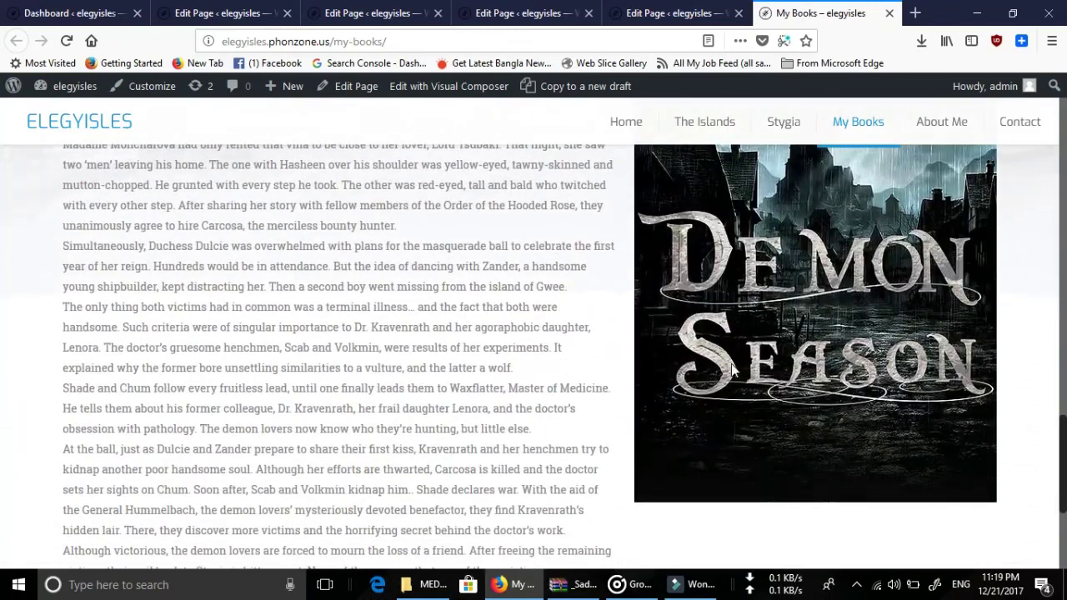
scroll(583, 367, up, 3)
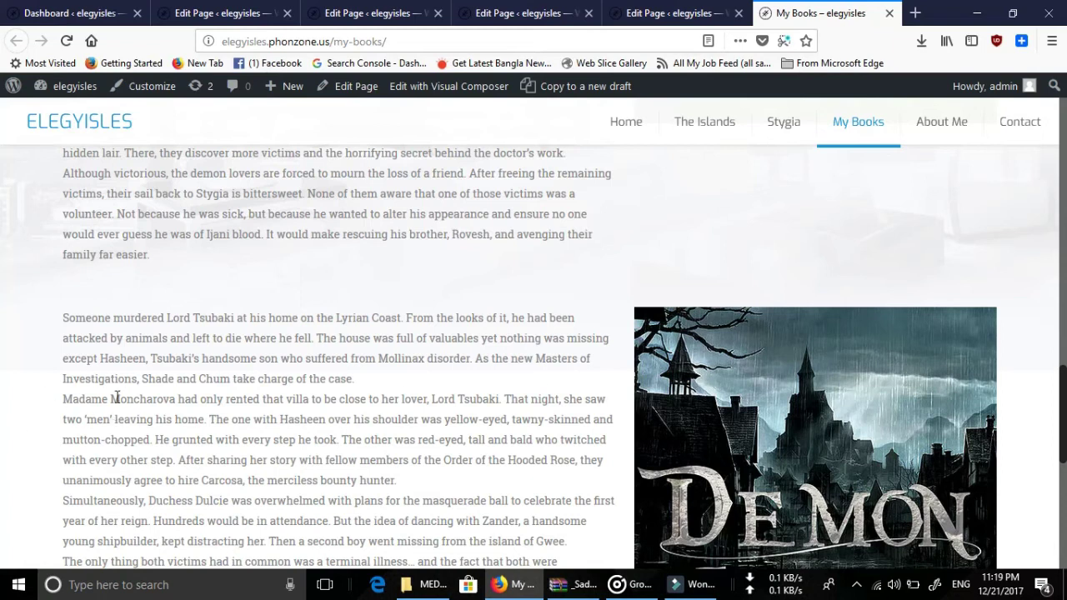
click(688, 13)
Move the 2/5 Image item left of the 3/5 Column in the last My Books row.
scroll(649, 342, down, 5)
scroll(652, 342, down, 8)
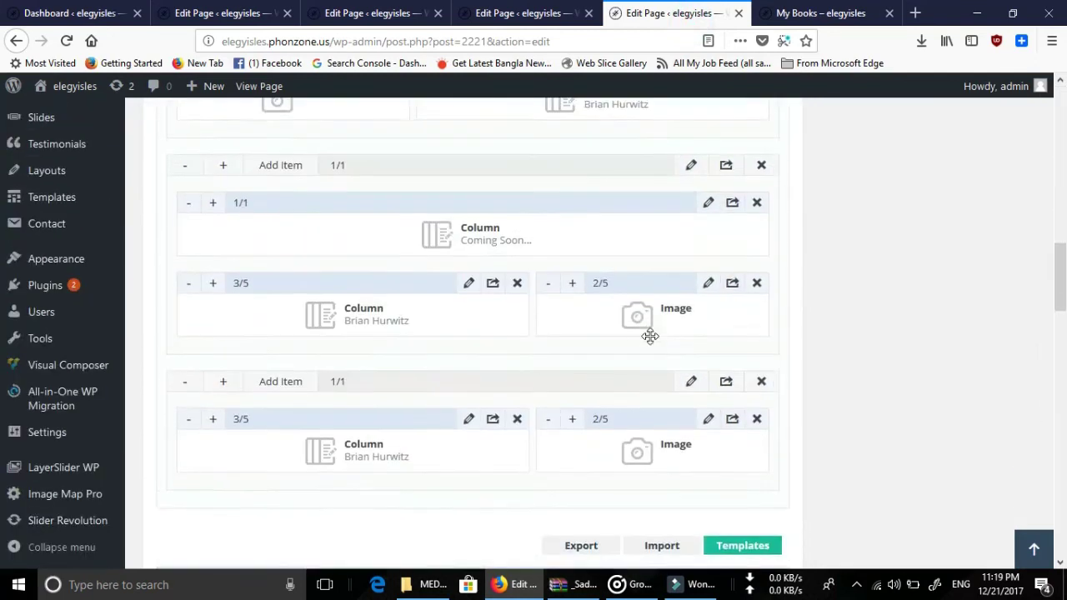
scroll(652, 342, up, 3)
scroll(653, 342, up, 1)
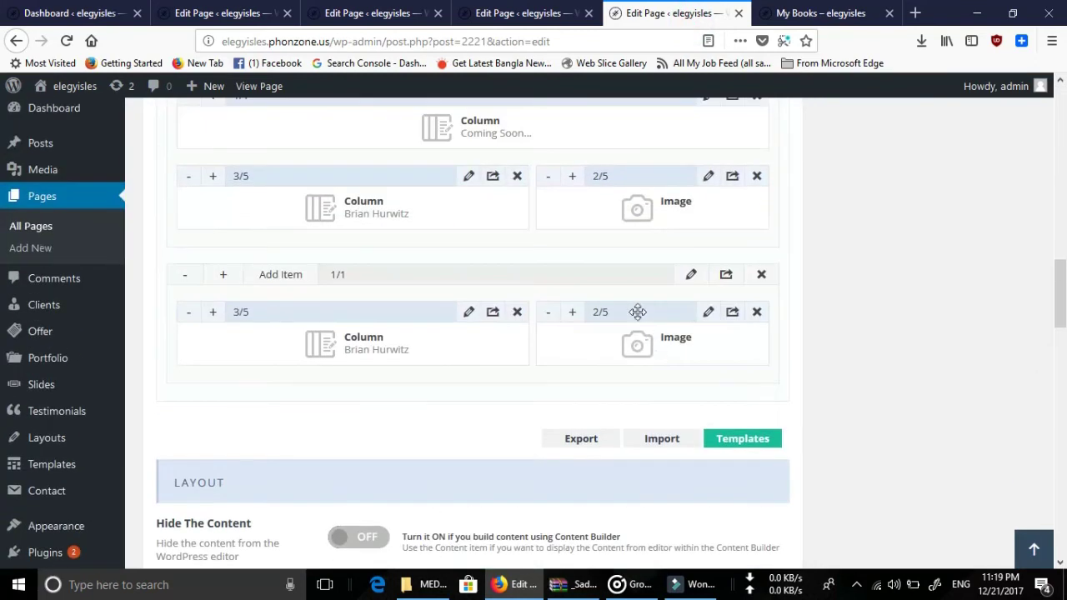
drag(636, 314, 272, 333)
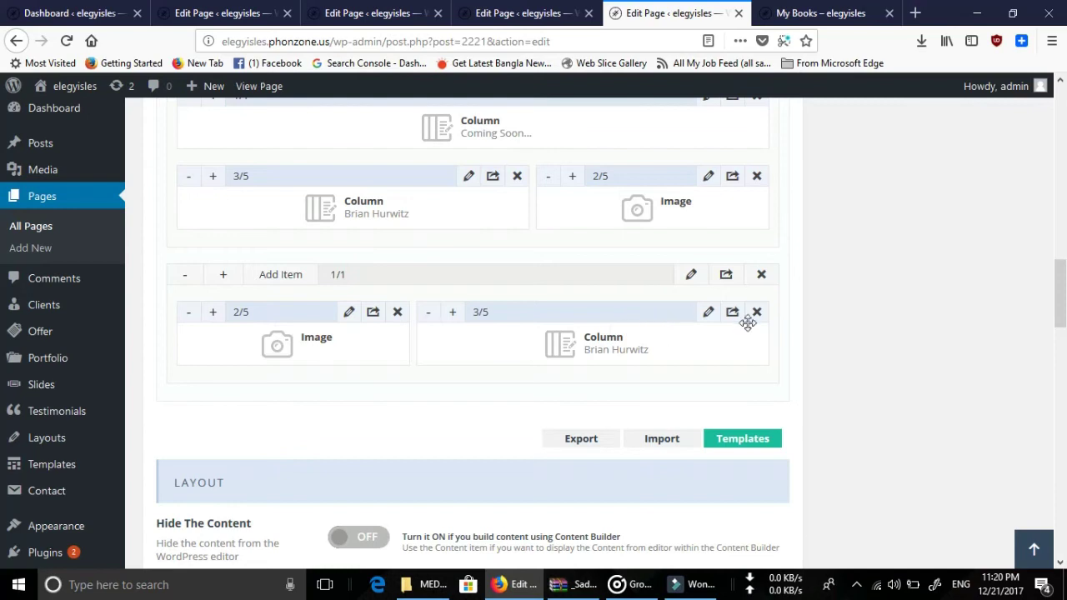
Save the My Books page update and switch to the live site tab.
scroll(855, 300, up, 15)
click(1004, 322)
click(1002, 369)
click(813, 13)
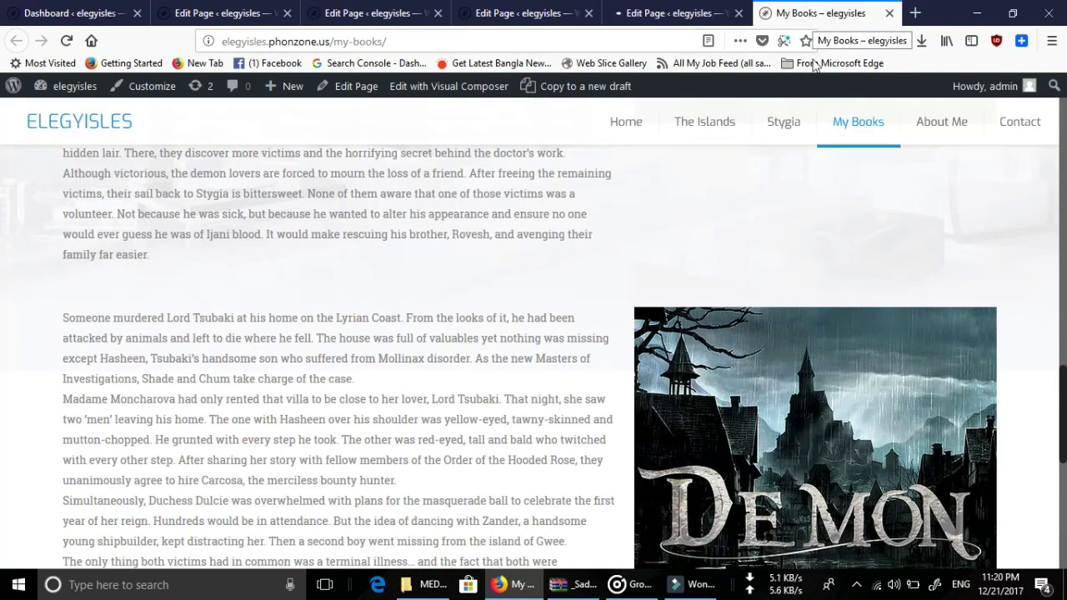
Reload the live My Books page and check that the Demon Season cover sits left of its synopsis.
click(66, 42)
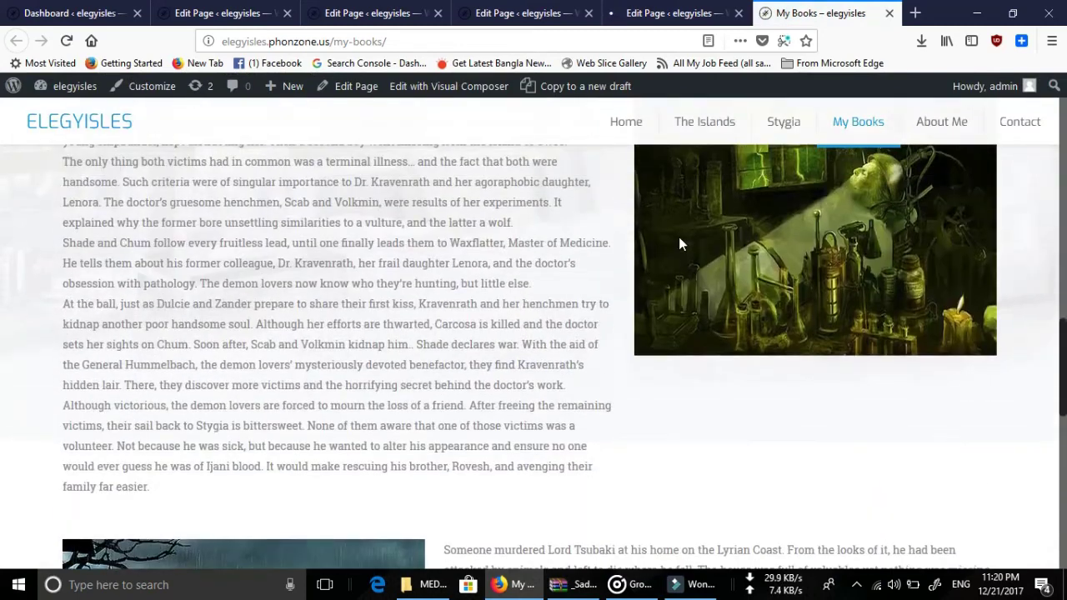
scroll(716, 275, down, 5)
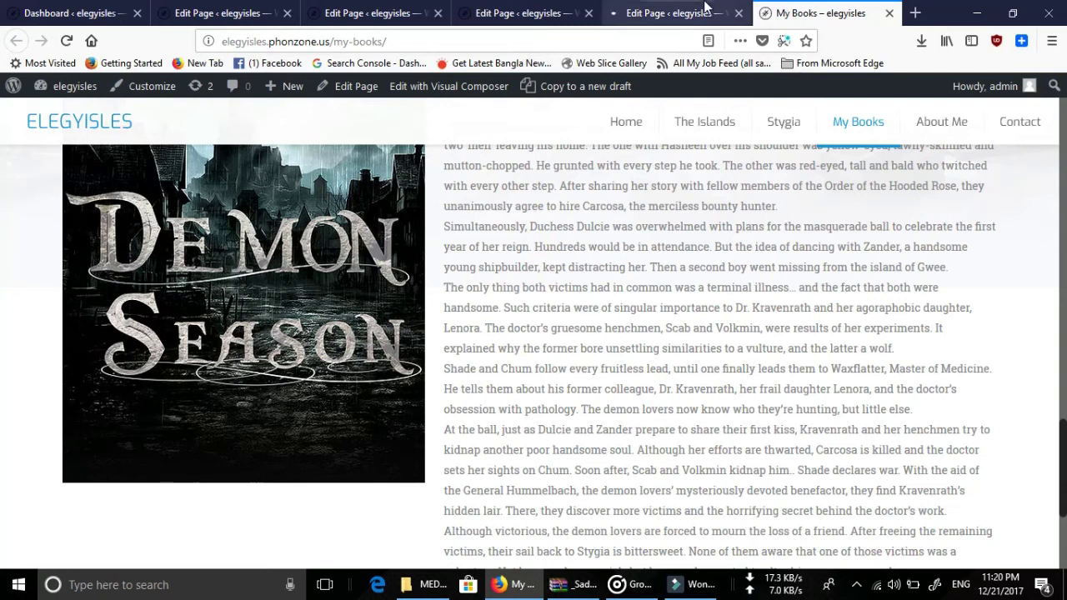
click(679, 12)
click(549, 8)
click(691, 10)
click(836, 11)
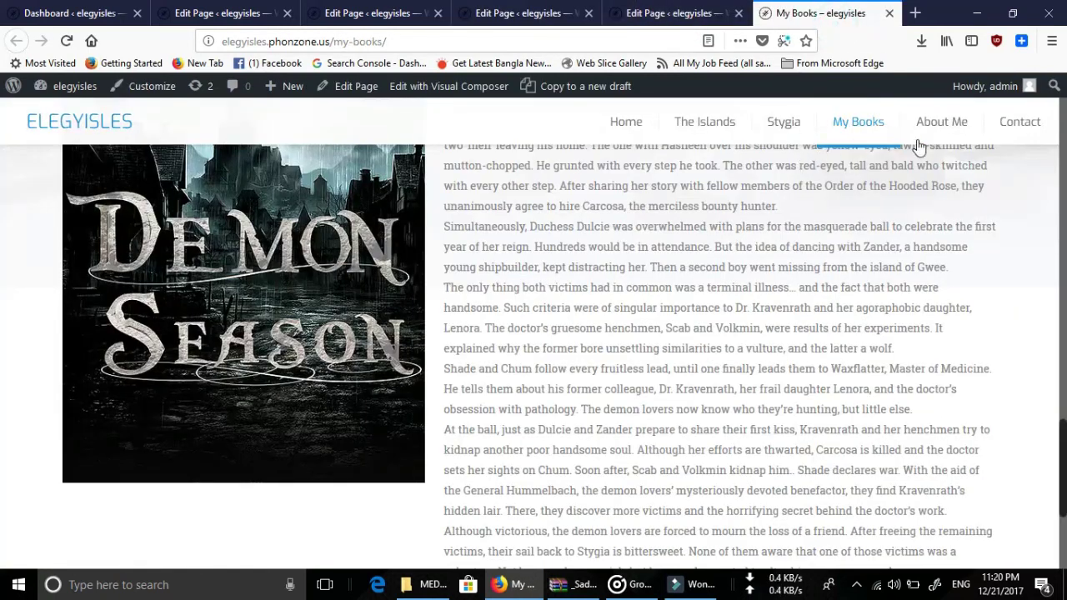
scroll(662, 300, down, 3)
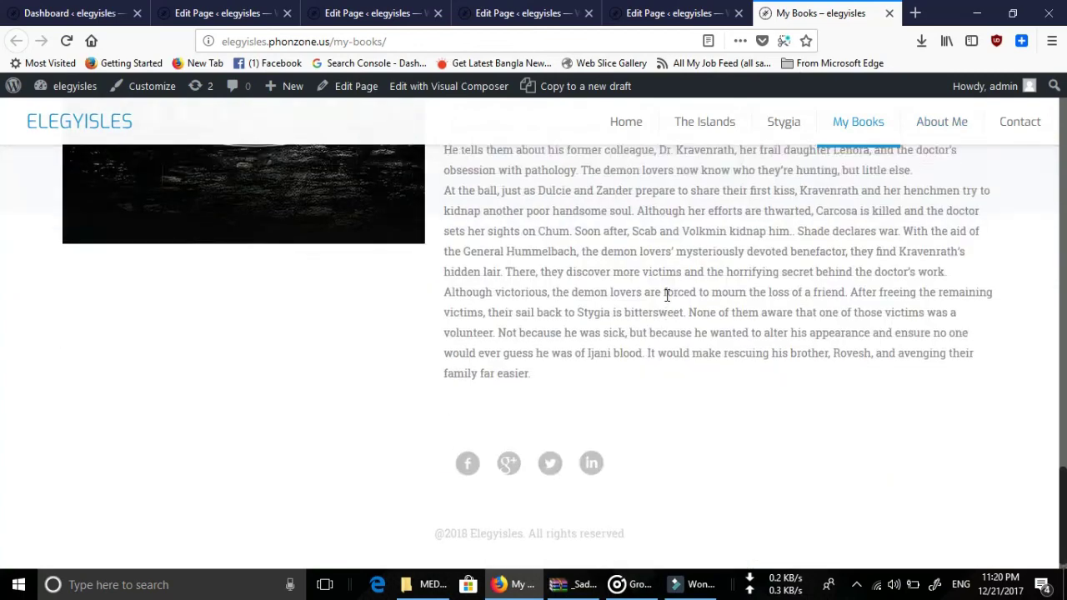
scroll(667, 291, down, 3)
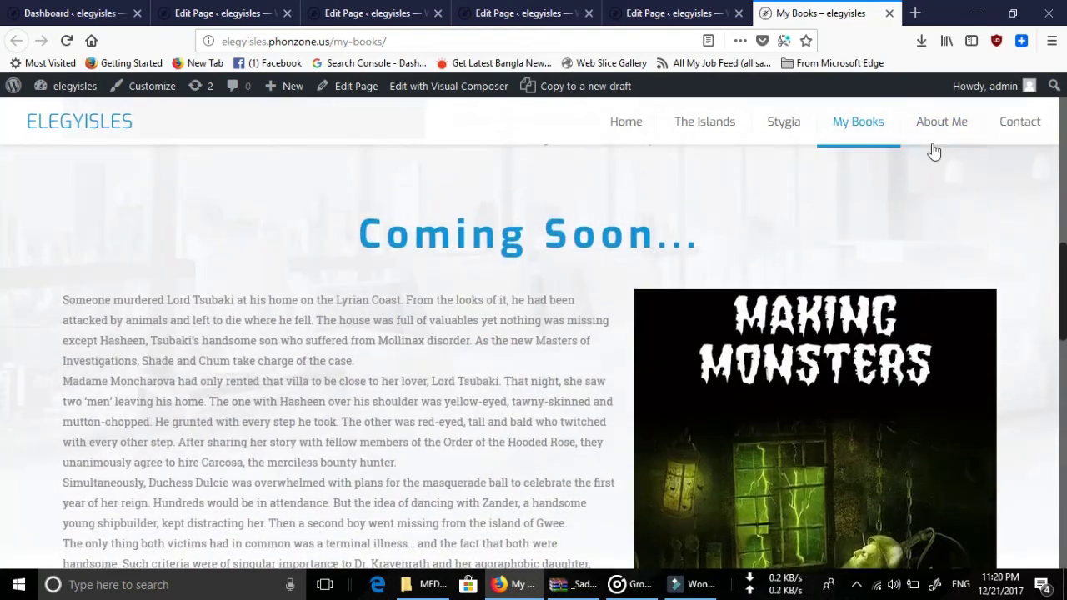
Go to the live About Me page and scroll through the biography and windowsill book photo.
click(939, 131)
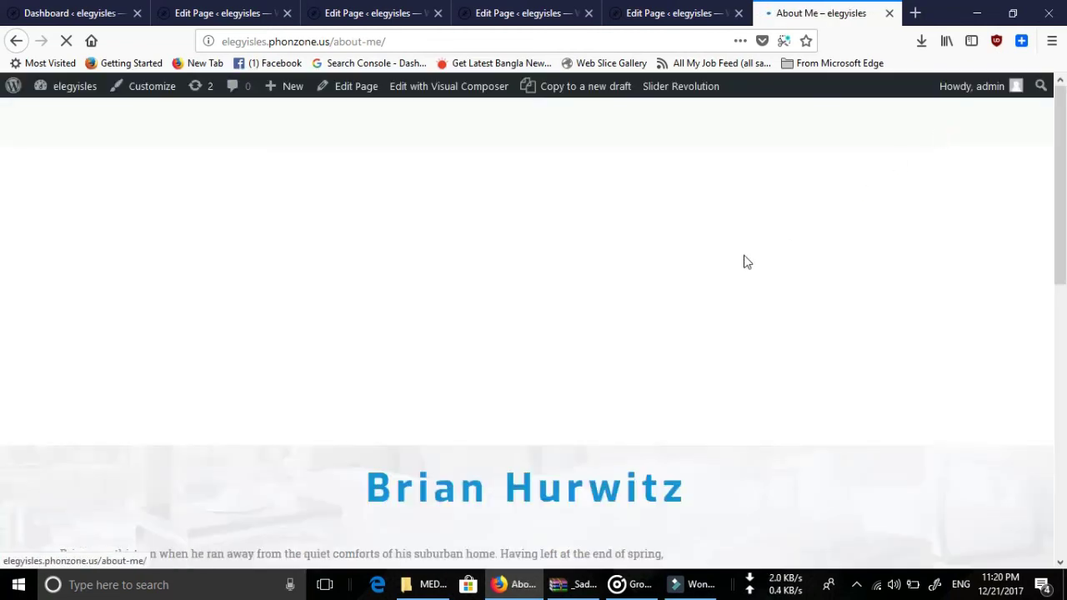
scroll(743, 250, down, 3)
scroll(744, 250, down, 6)
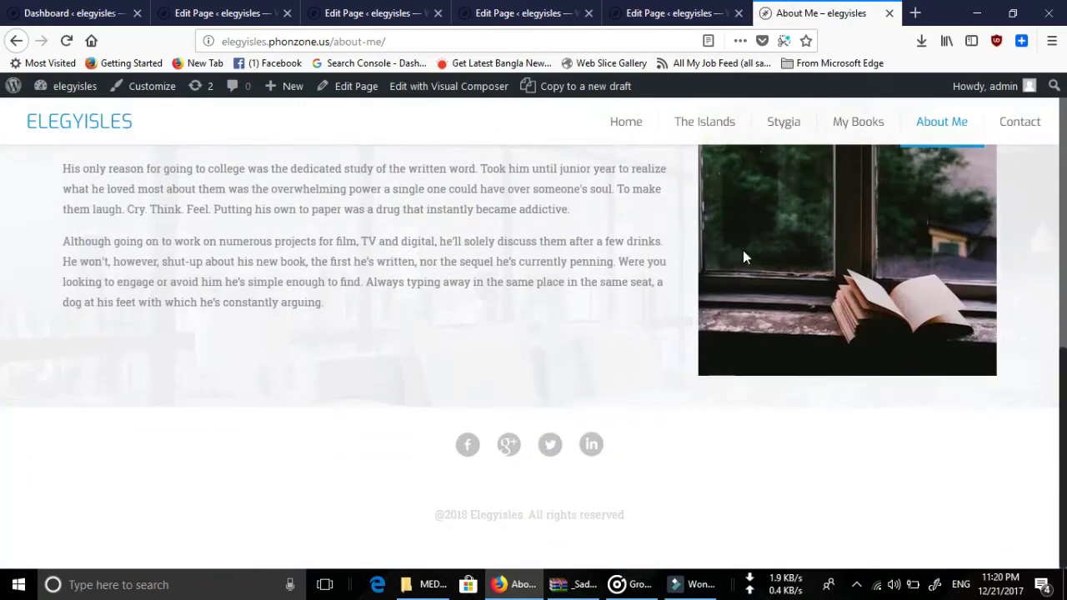
scroll(742, 248, up, 5)
scroll(743, 248, up, 5)
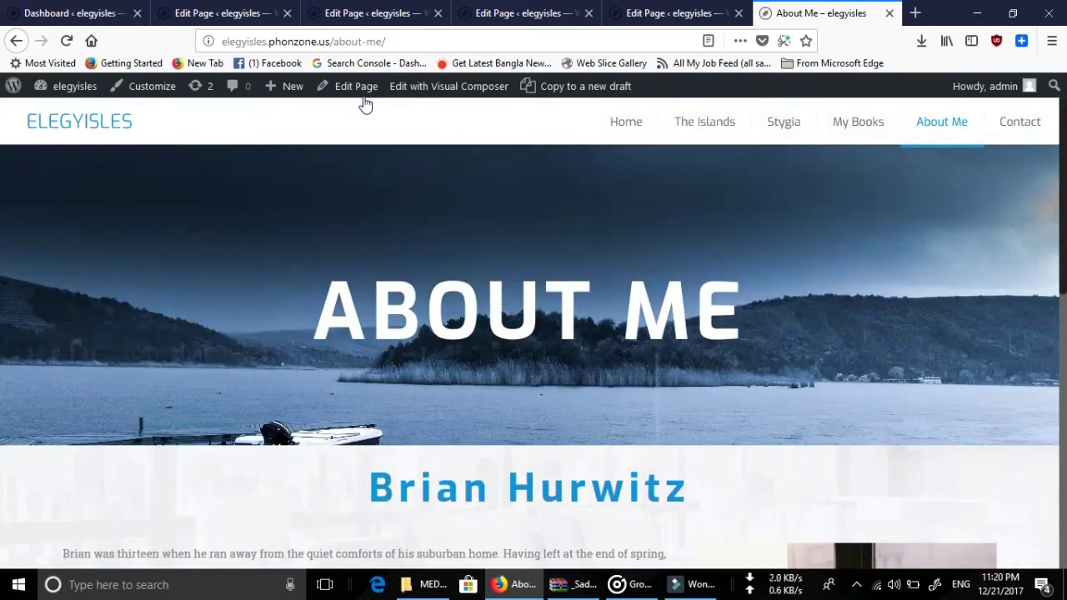
scroll(695, 308, down, 6)
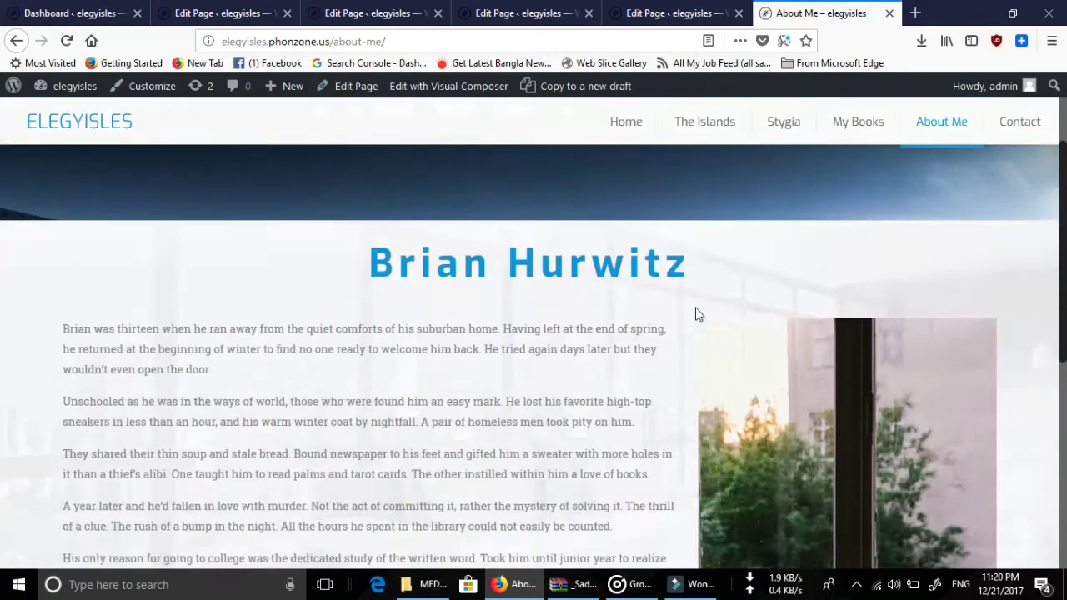
scroll(465, 297, down, 3)
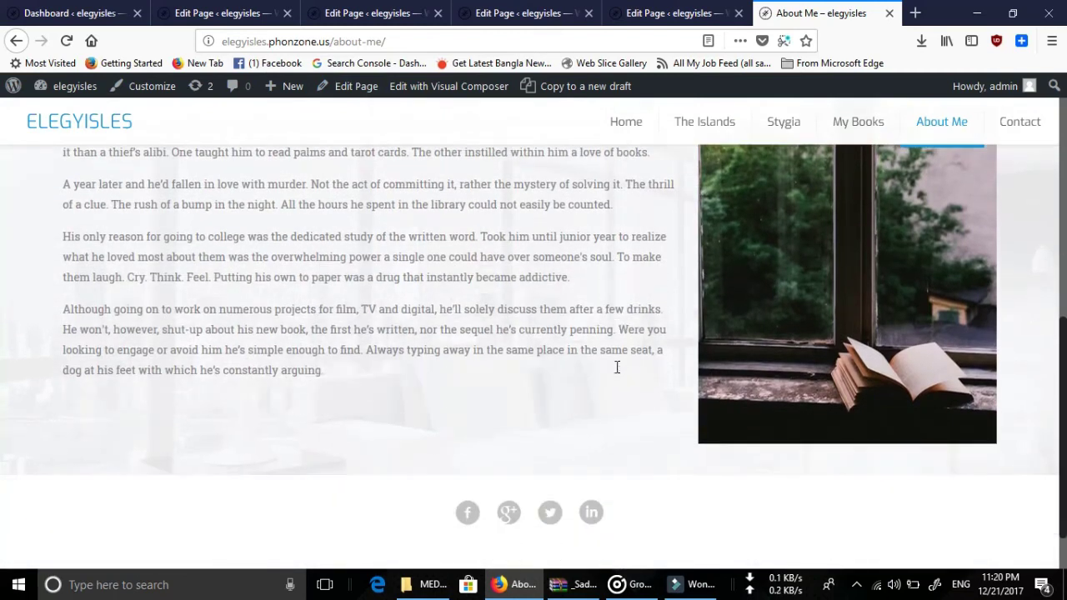
scroll(615, 297, up, 8)
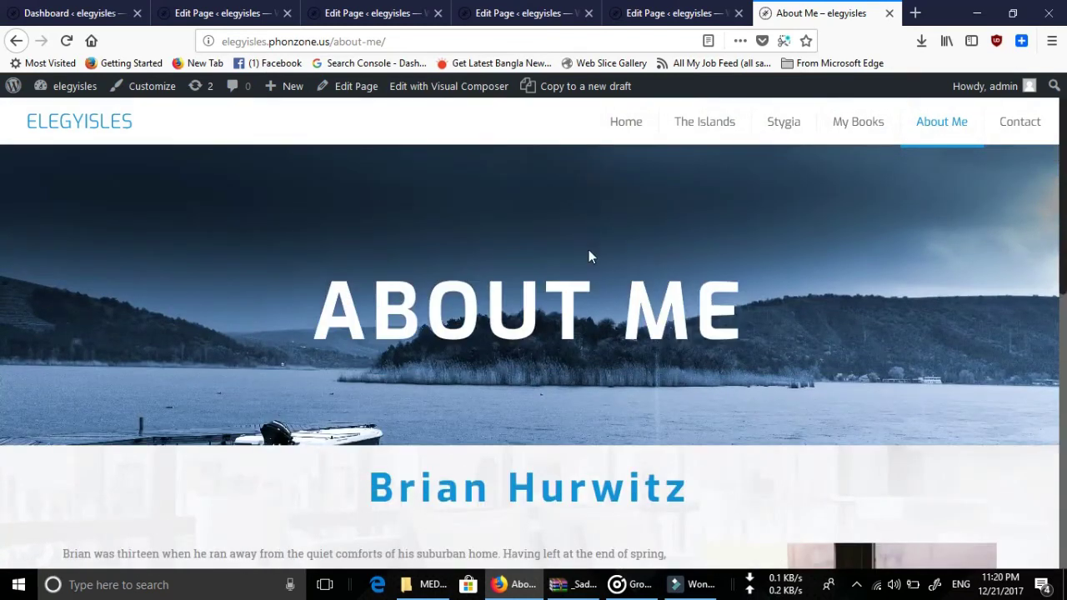
Open the About Me page in the Muffin Builder editor.
click(357, 86)
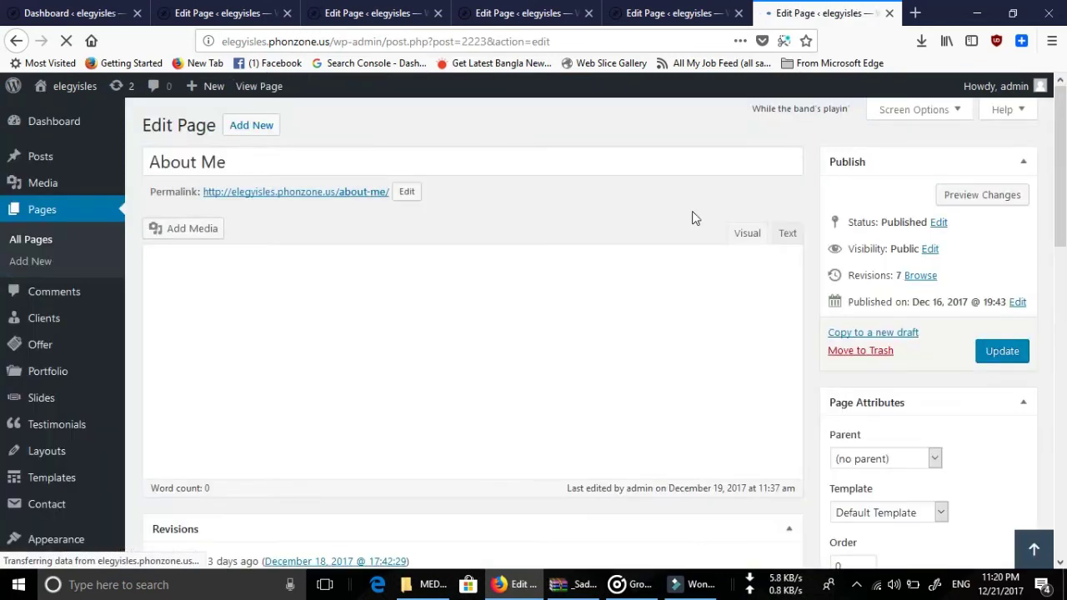
scroll(692, 219, down, 5)
scroll(691, 218, down, 5)
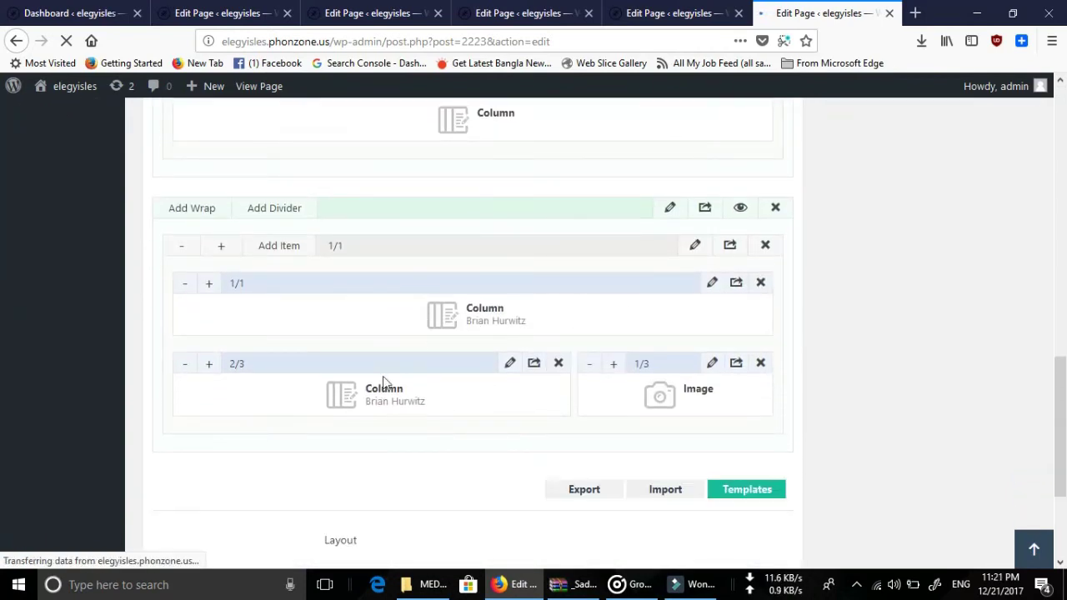
scroll(384, 407, down, 2)
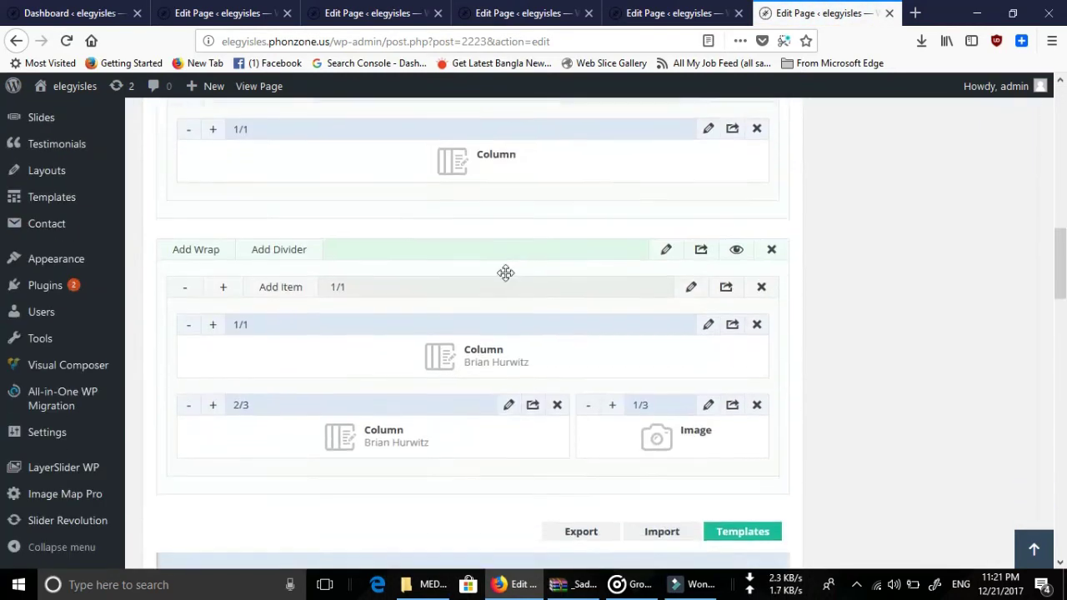
scroll(505, 273, down, 2)
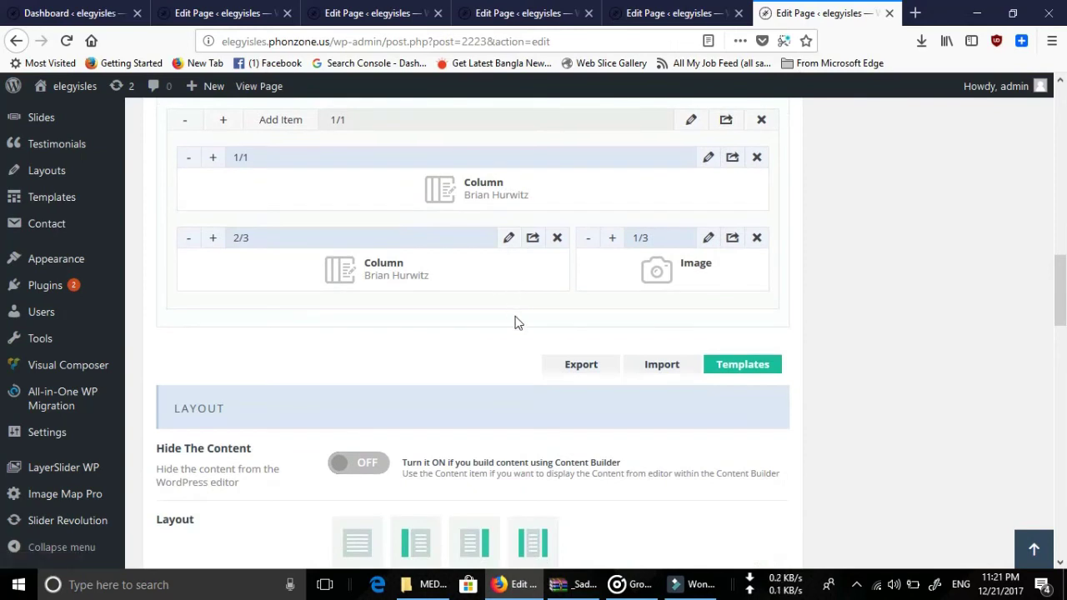
Open the 2/3 biography Column's settings and request the live page, triggering a leave-page warning.
click(507, 240)
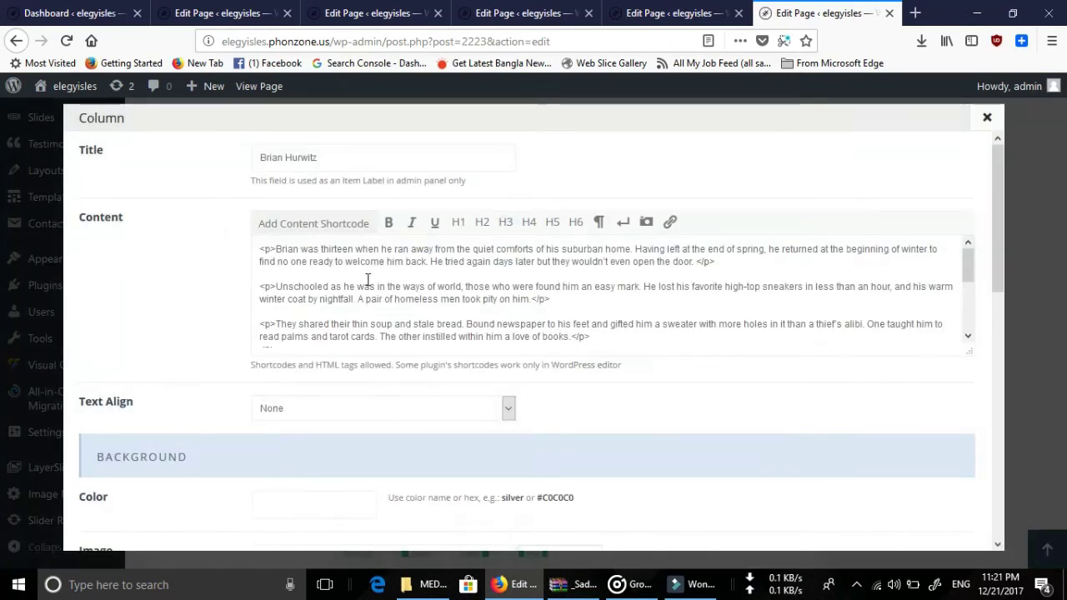
scroll(544, 299, down, 8)
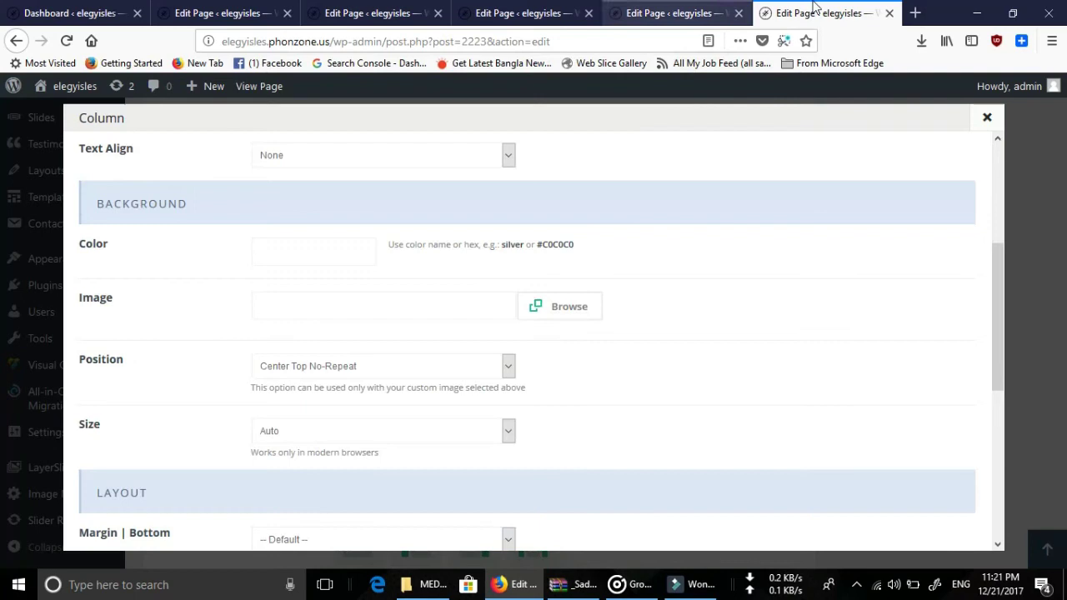
click(242, 87)
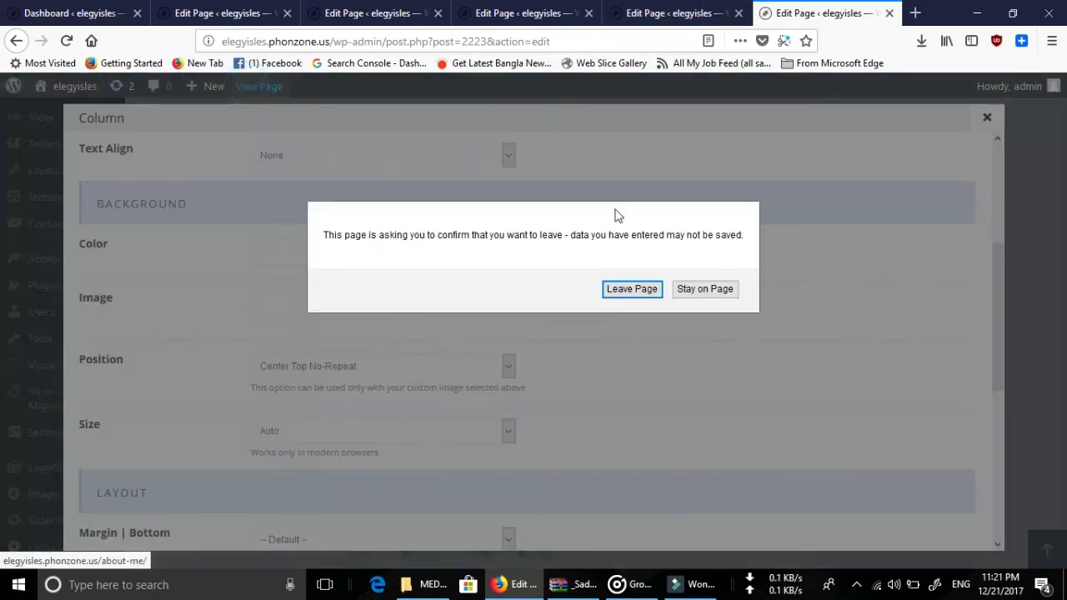
Stay in the editor and view the live About Me page in a new tab.
click(703, 289)
right_click(241, 85)
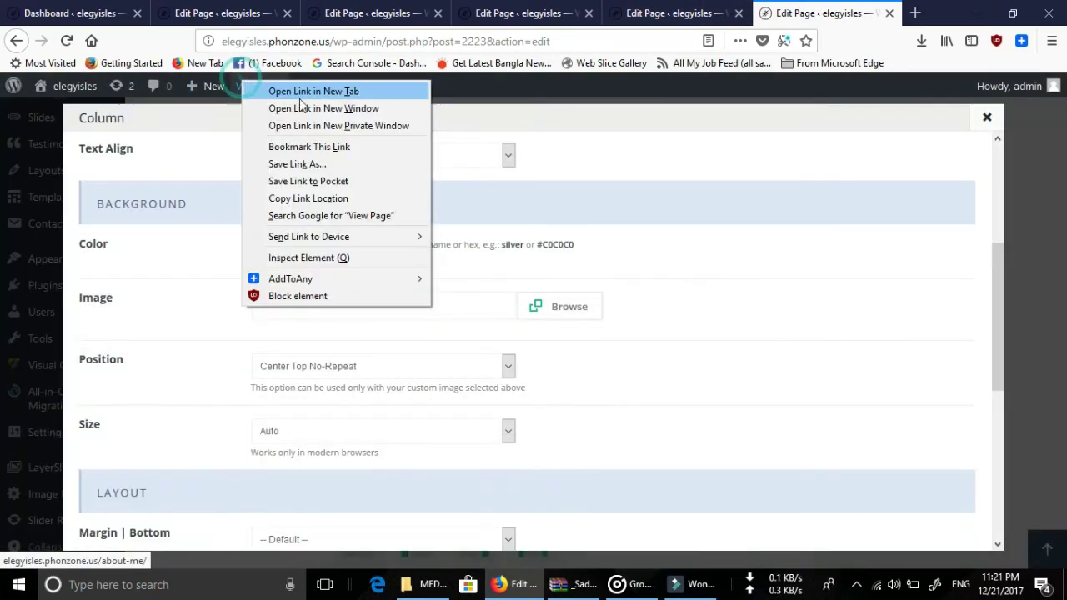
click(336, 92)
click(834, 12)
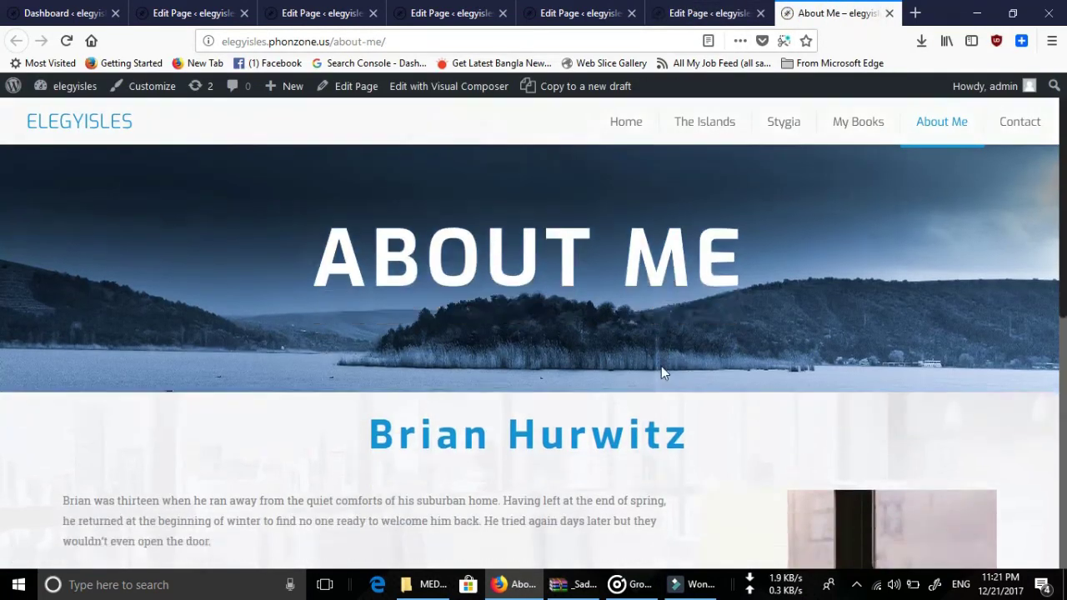
scroll(661, 366, down, 5)
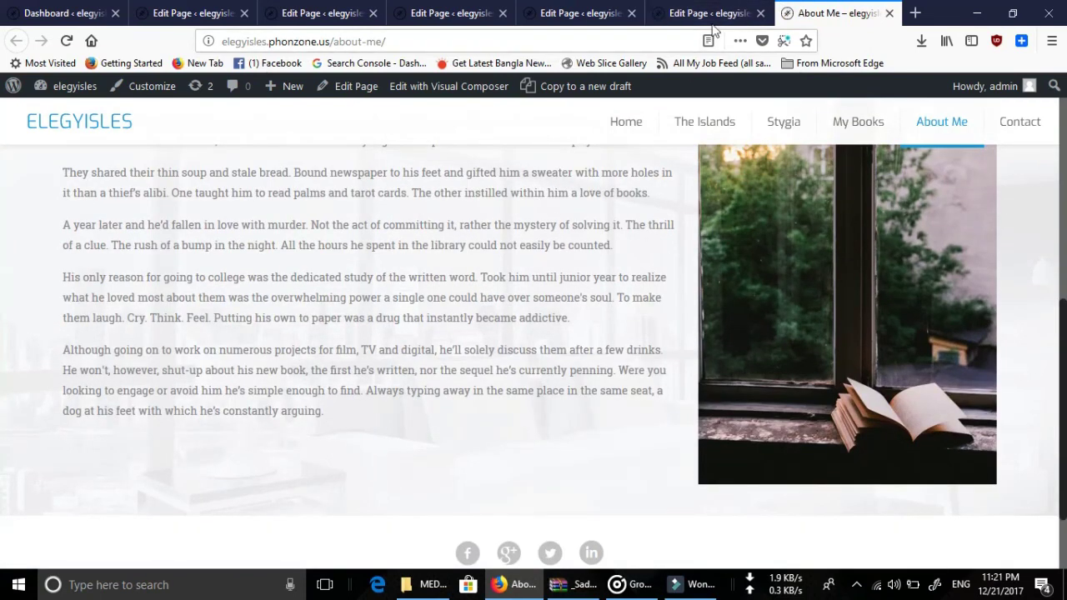
click(725, 13)
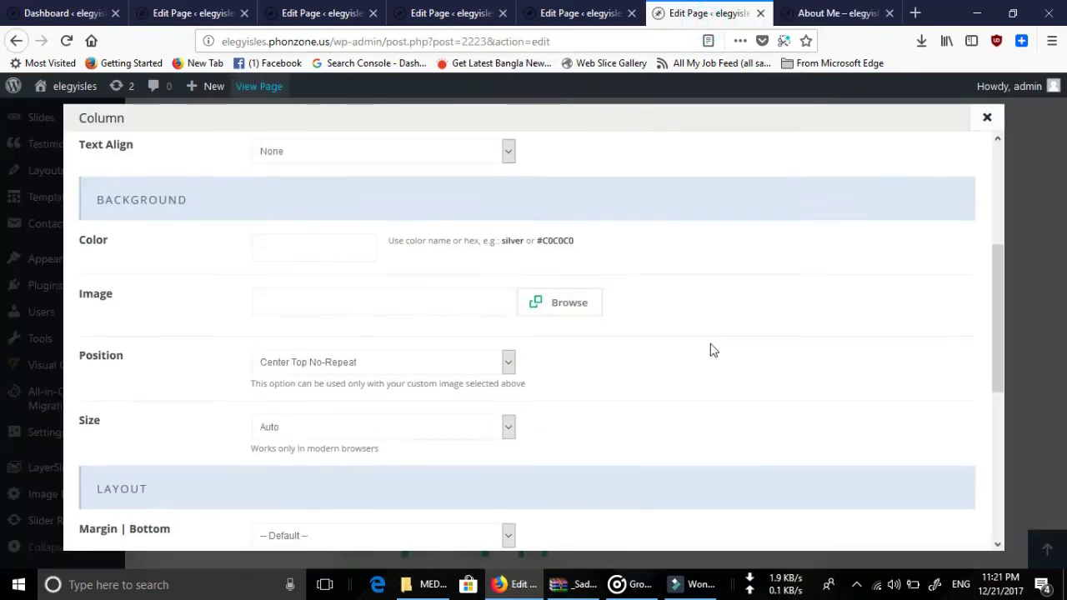
Close the biography column settings and open the image item's settings.
scroll(709, 350, down, 5)
scroll(976, 160, up, 3)
scroll(655, 416, up, 4)
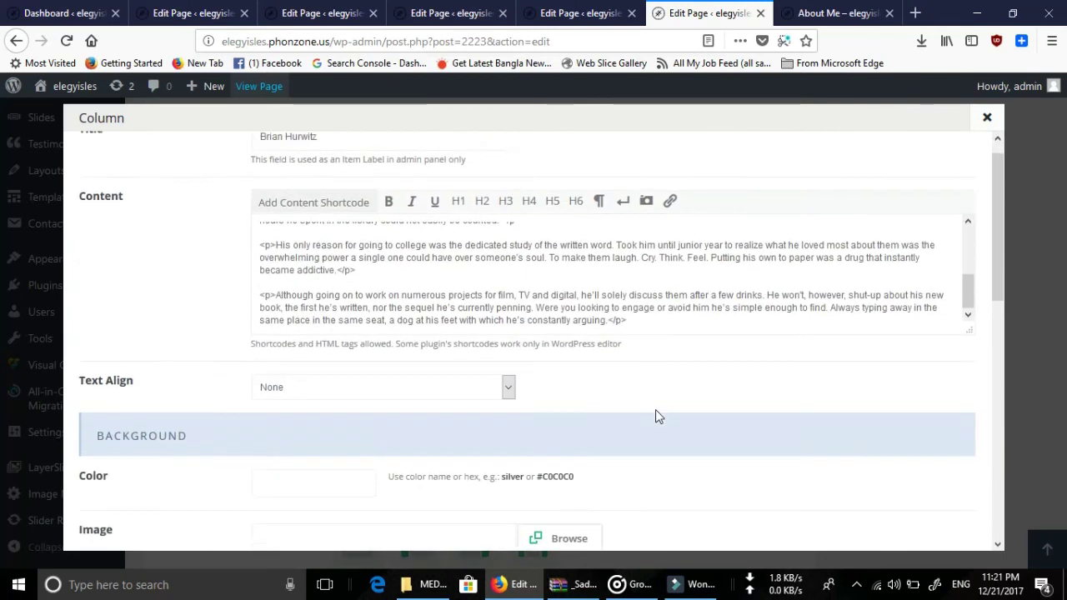
click(985, 119)
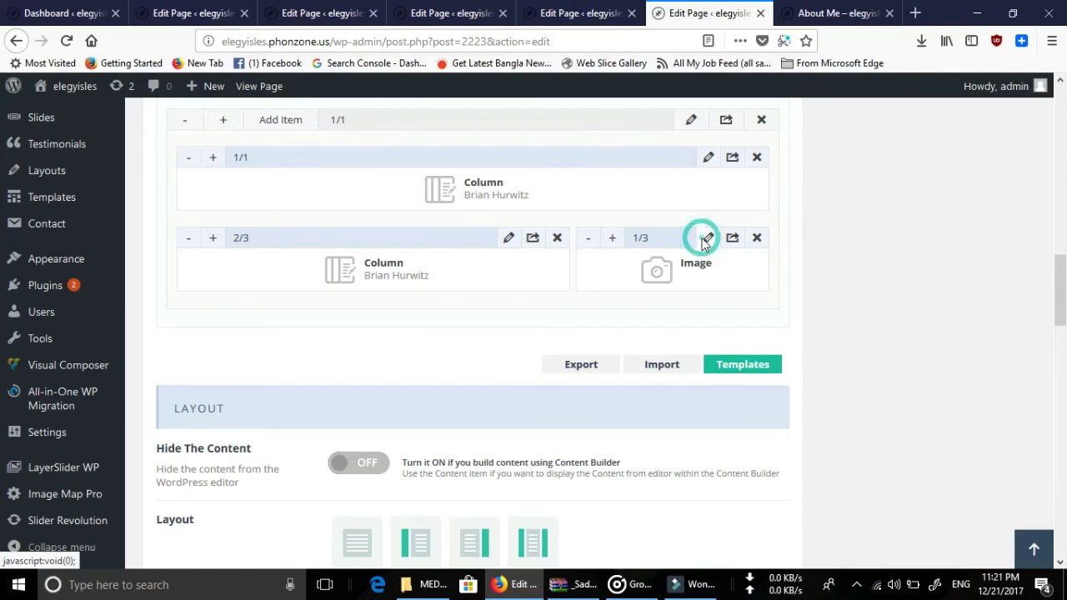
click(706, 240)
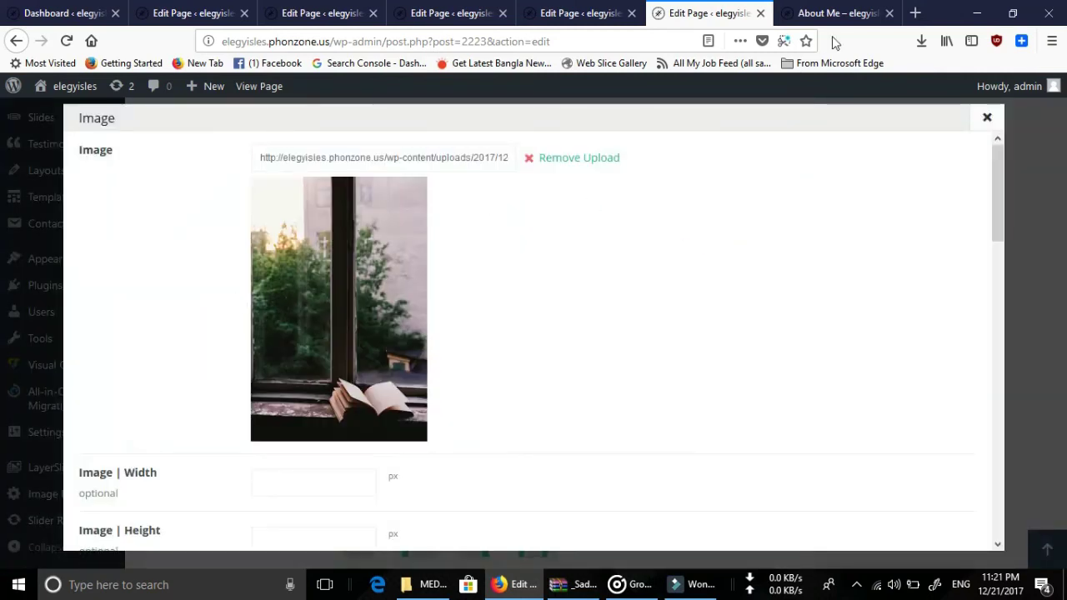
Reload the live About Me page, then close the image item's settings in the editor.
click(836, 13)
key(F5)
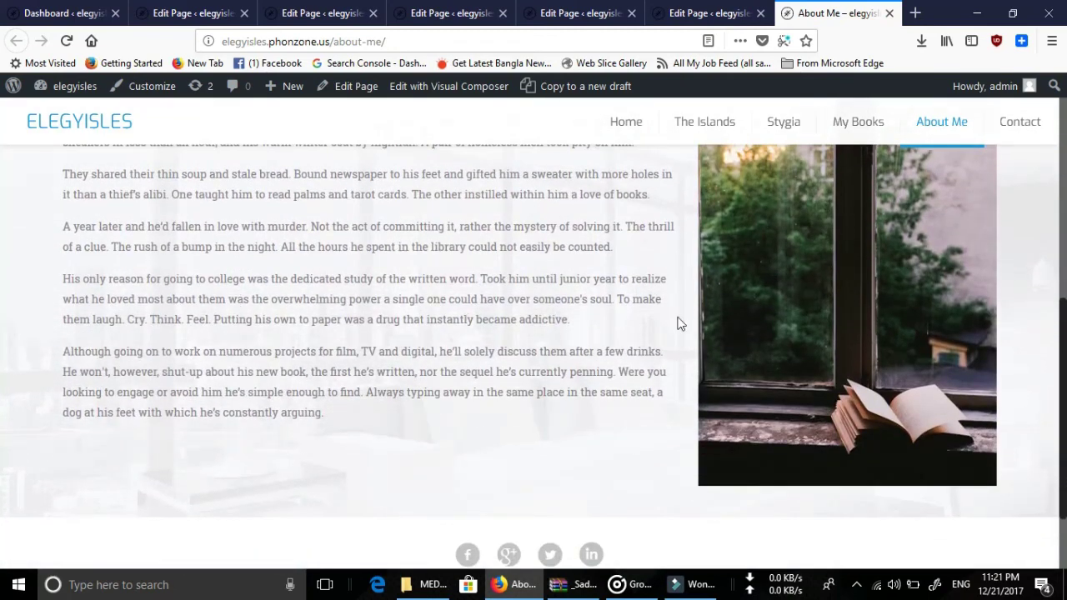
click(710, 14)
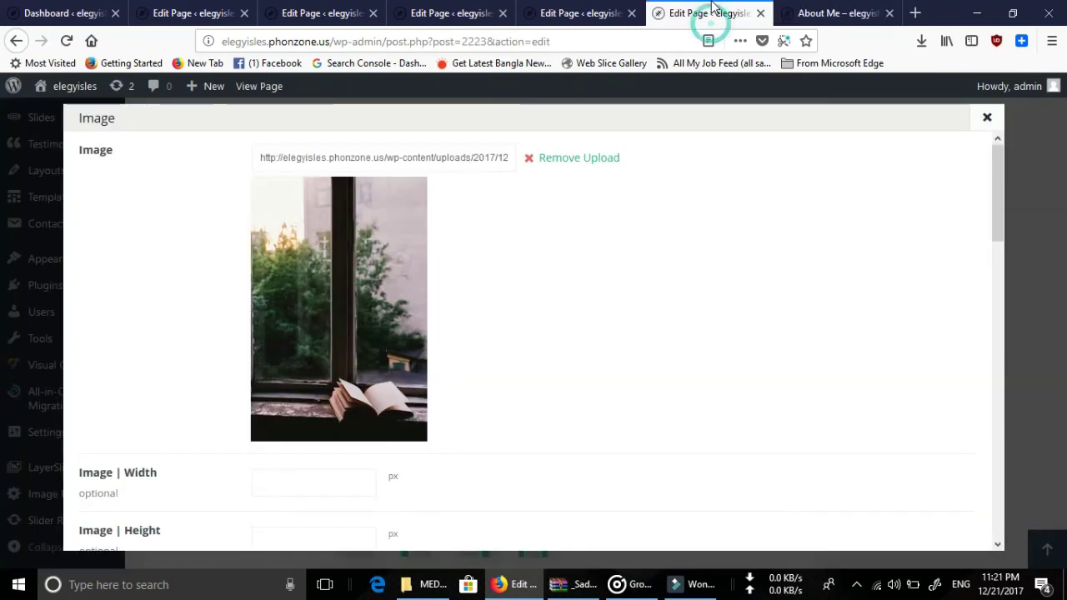
click(987, 119)
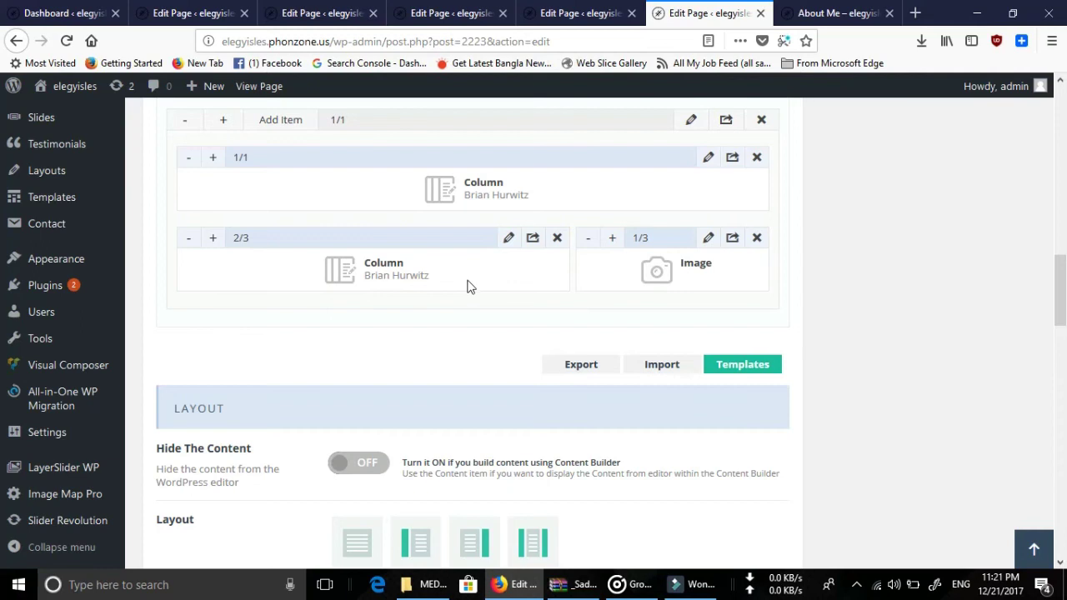
scroll(467, 281, up, 2)
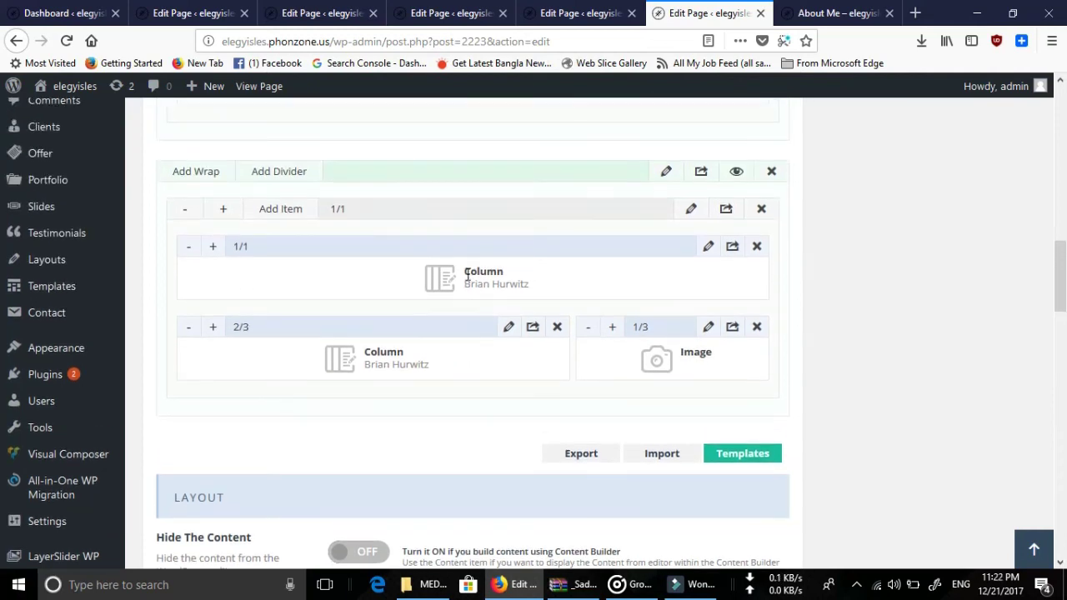
Delete the duplicated bio-and-image row from the builder layout, confirming the deletion.
click(725, 210)
scroll(371, 358, down, 4)
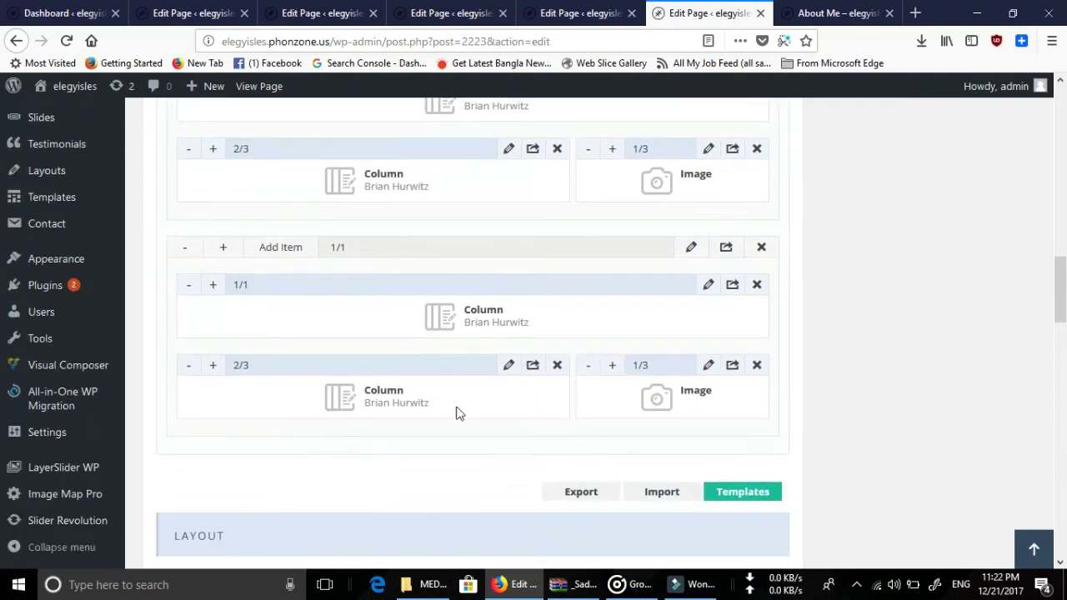
click(759, 248)
click(550, 290)
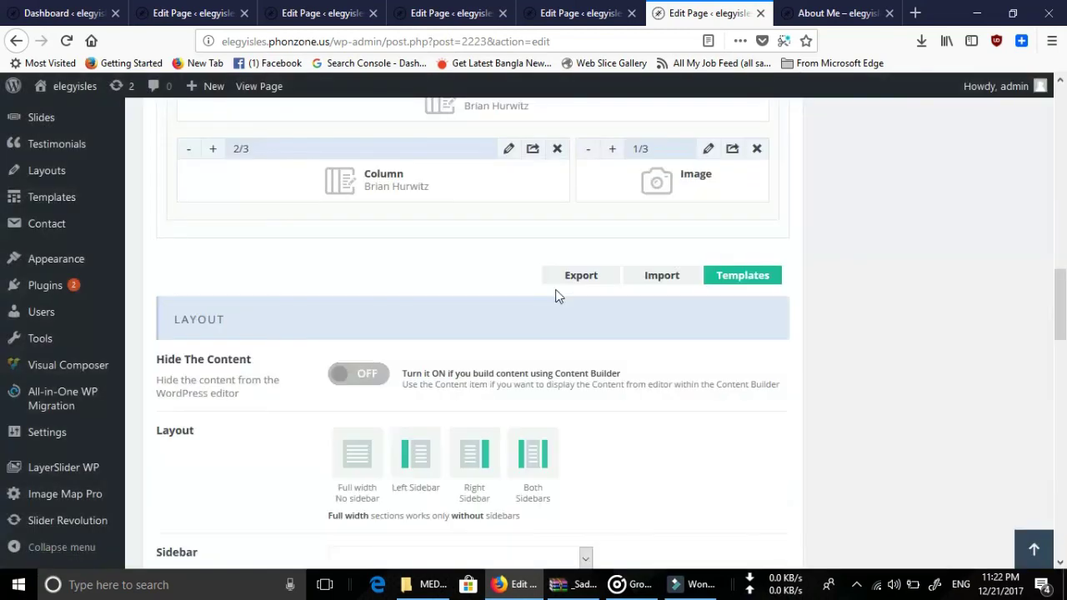
scroll(900, 322, up, 10)
scroll(898, 296, up, 5)
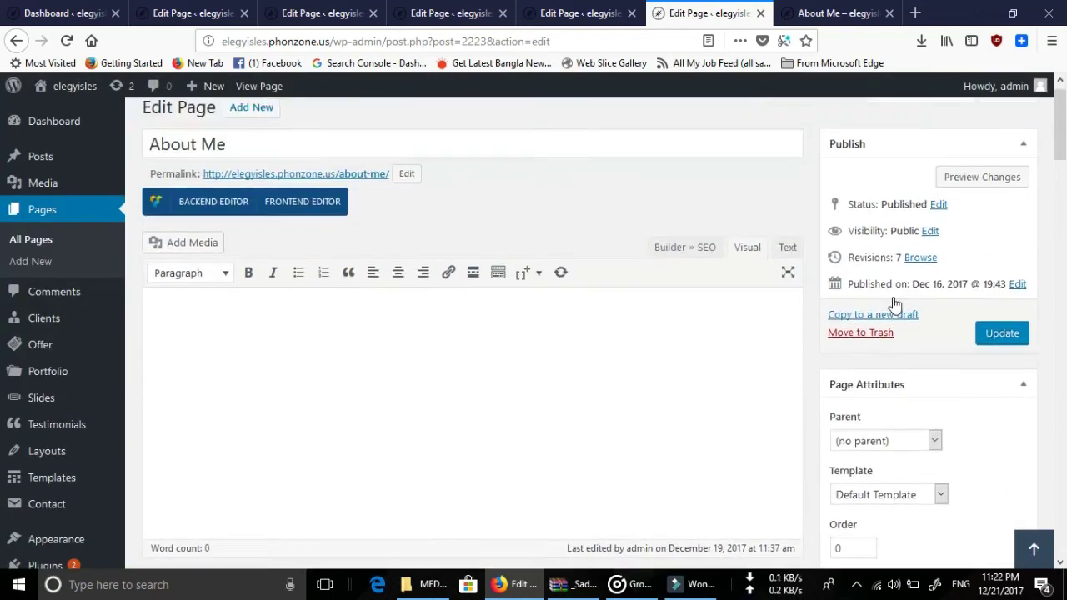
Save the About Me page and review the live Contact page.
click(1000, 356)
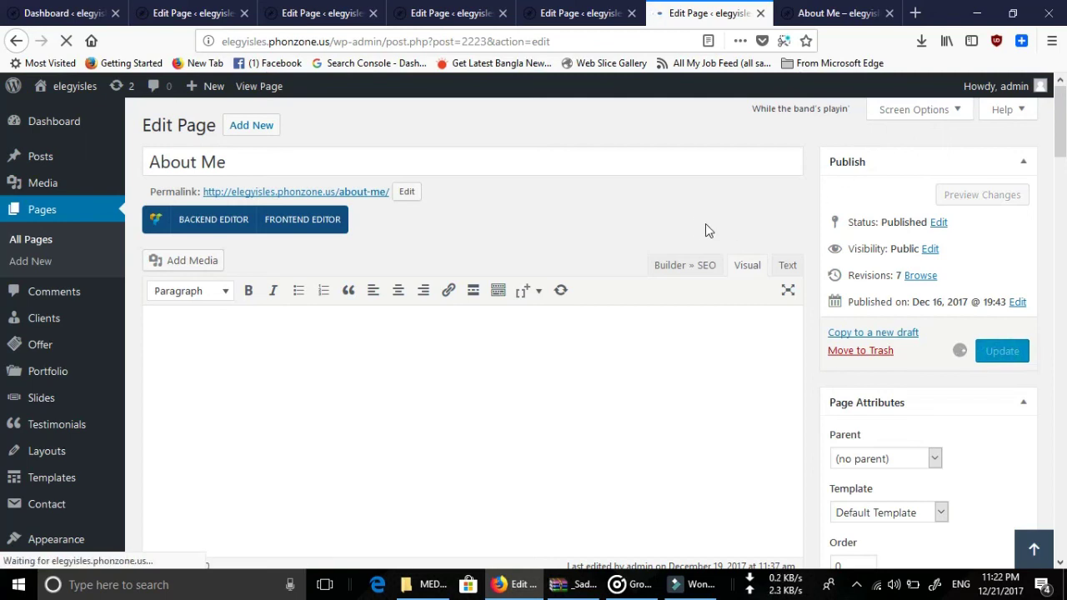
click(827, 10)
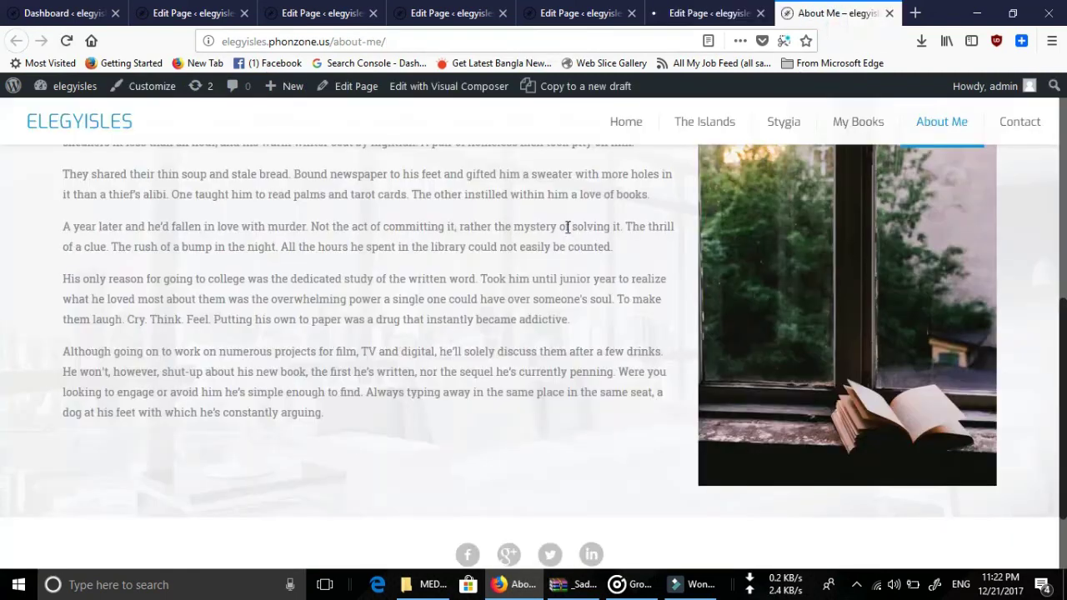
click(1022, 125)
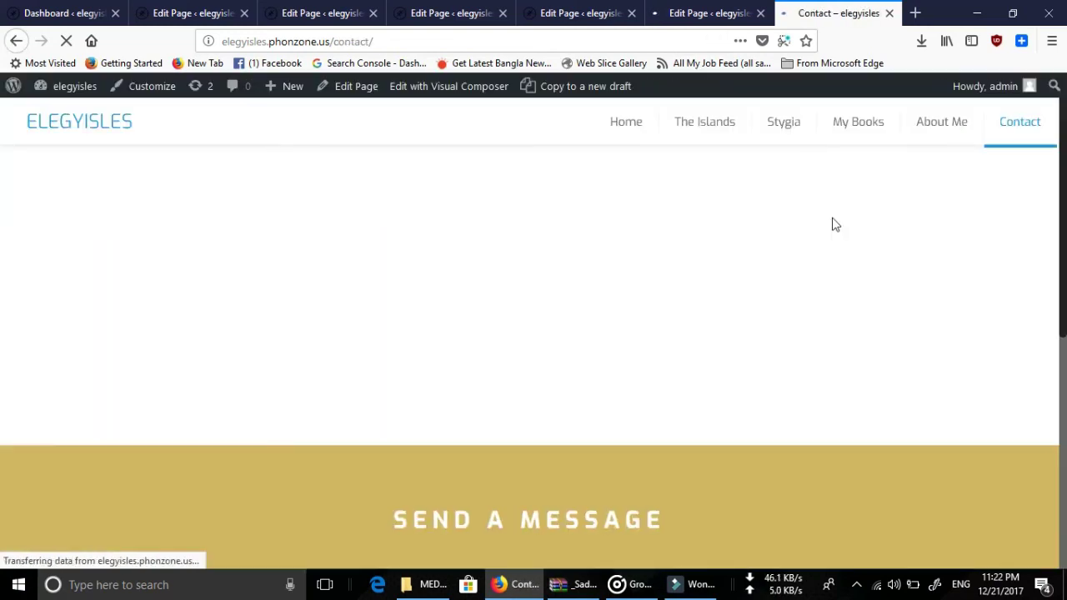
scroll(833, 225, down, 5)
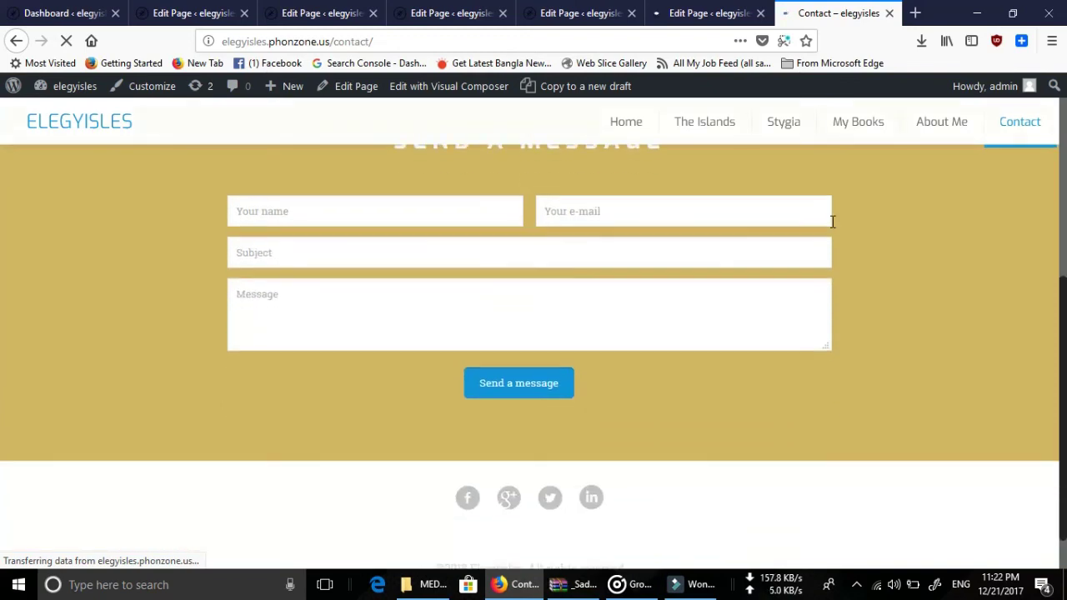
scroll(831, 224, up, 5)
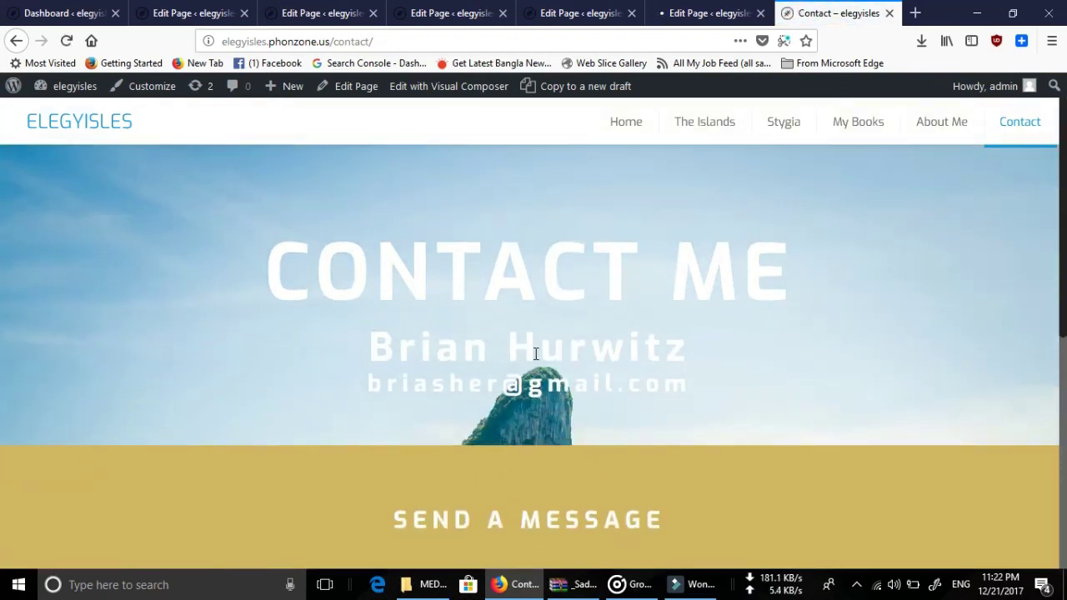
scroll(417, 309, down, 3)
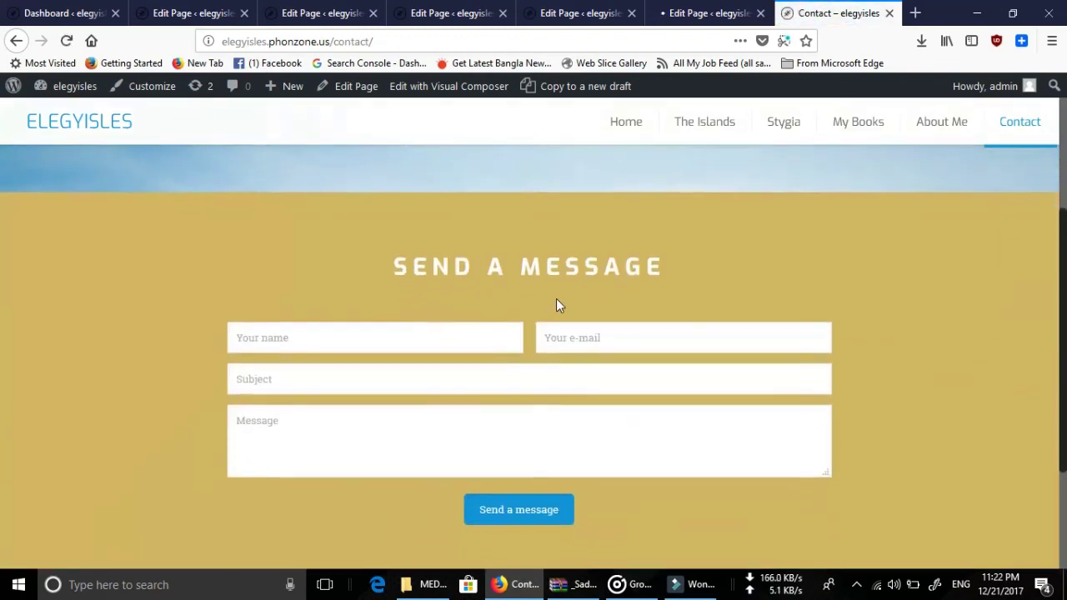
scroll(719, 322, down, 2)
scroll(511, 267, up, 5)
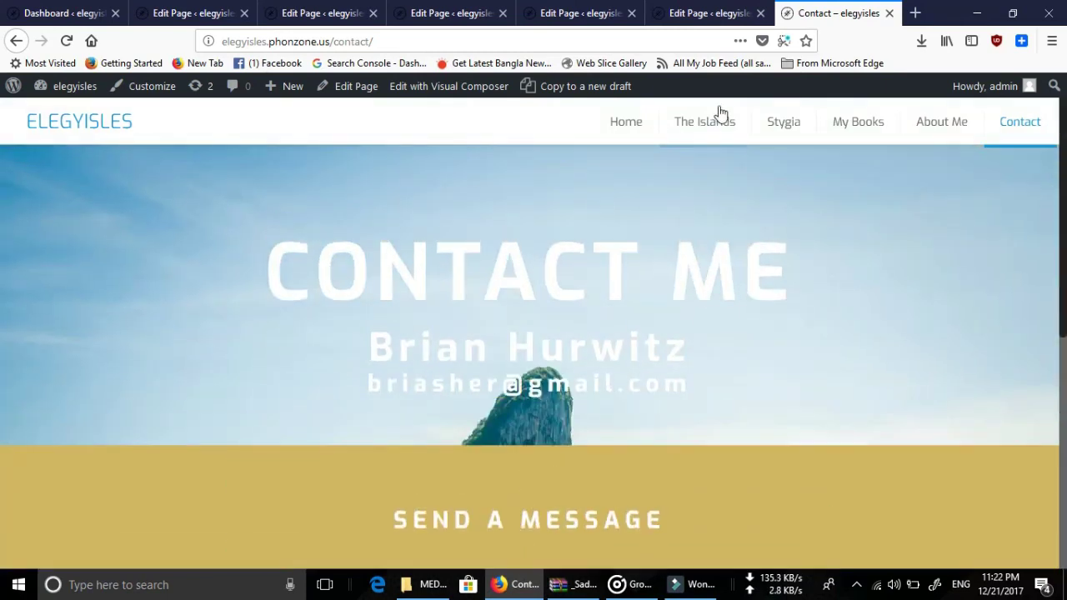
Browse the site's live Home page.
click(631, 127)
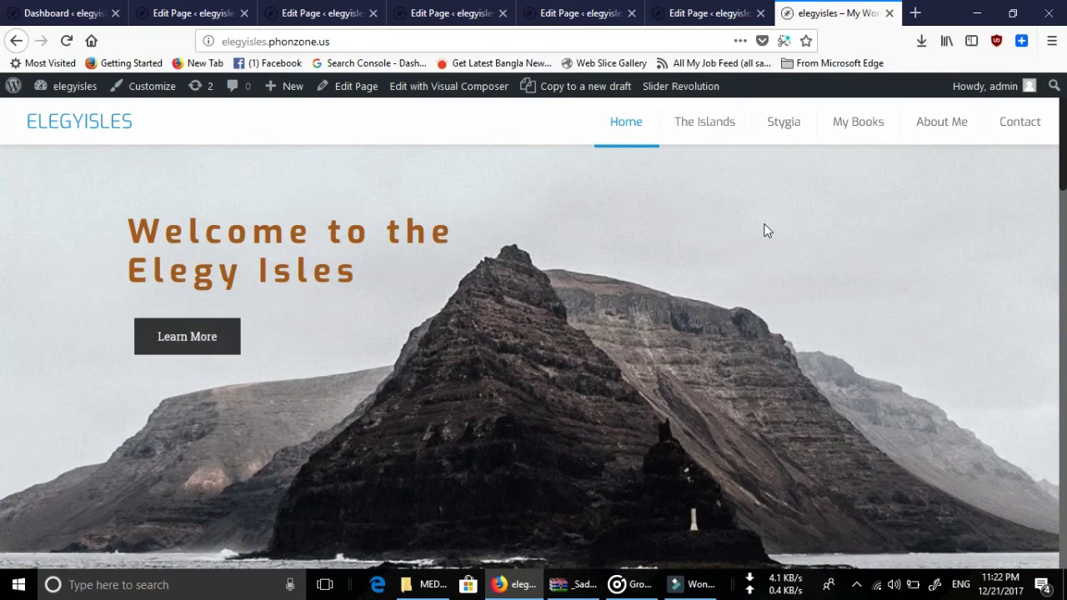
scroll(767, 233, down, 10)
scroll(764, 227, down, 5)
scroll(762, 224, up, 5)
scroll(800, 218, up, 5)
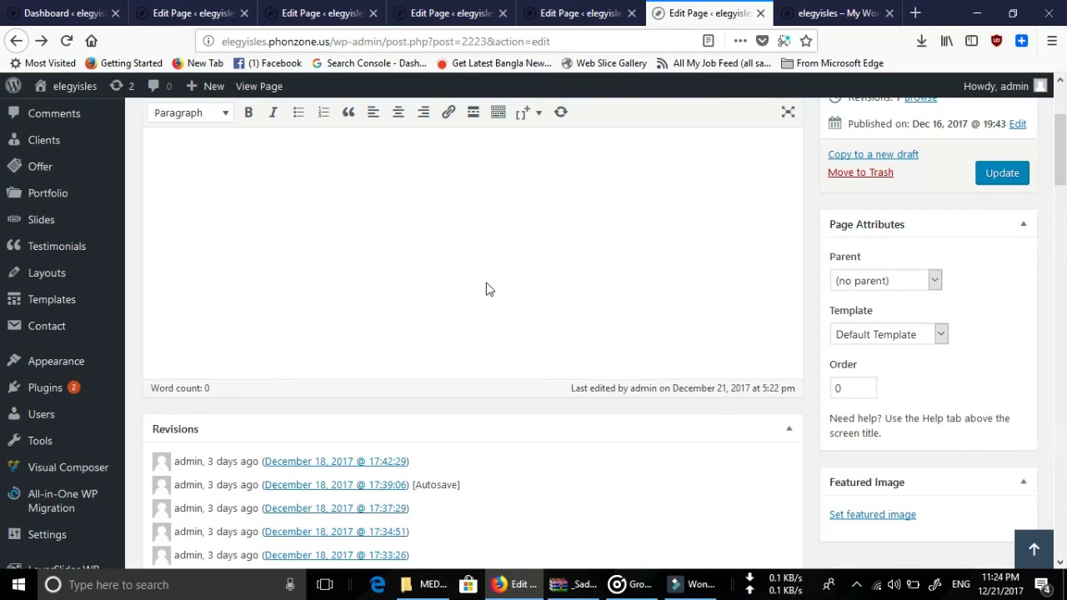
scroll(508, 287, up, 3)
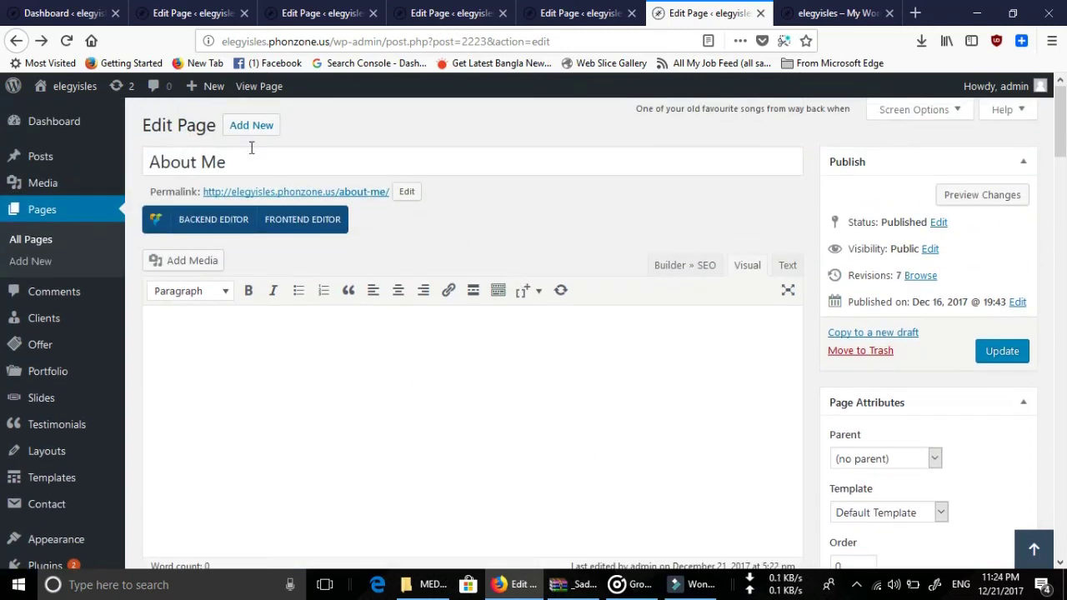
mouse_move(31, 123)
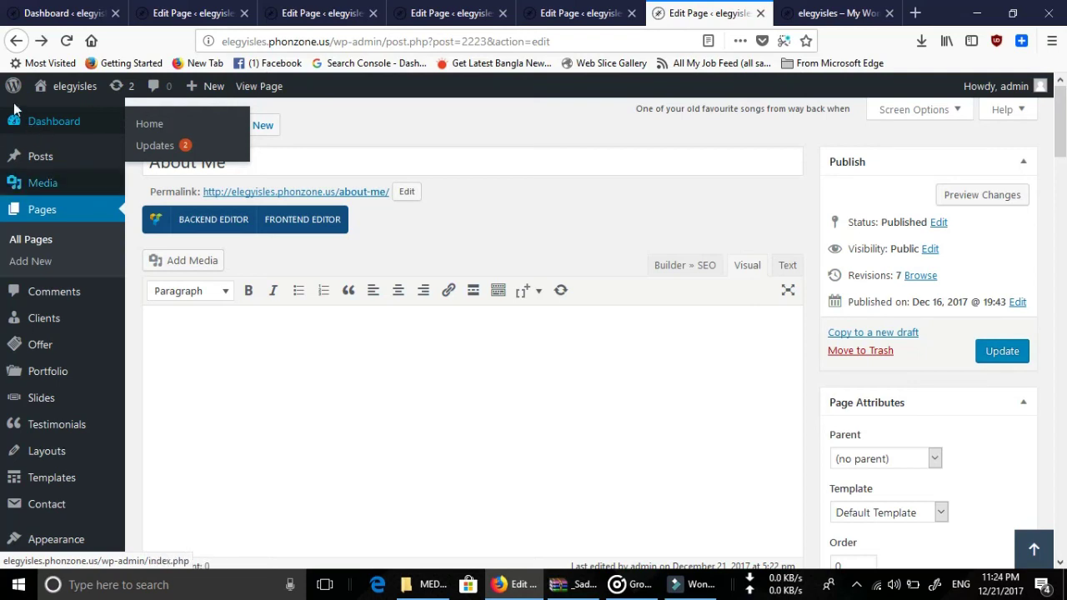
scroll(108, 370, down, 6)
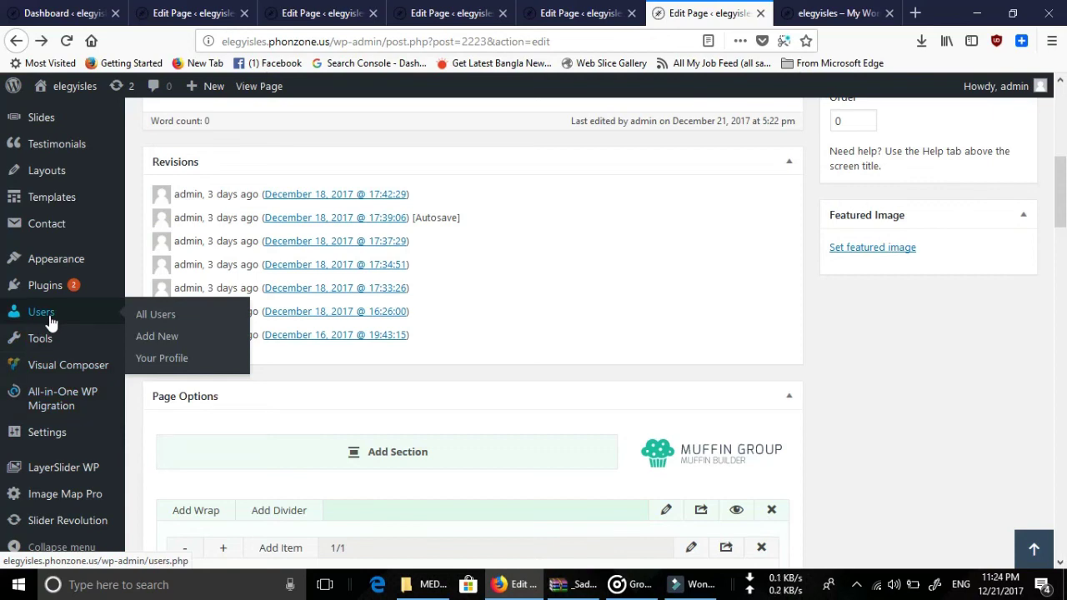
mouse_move(58, 348)
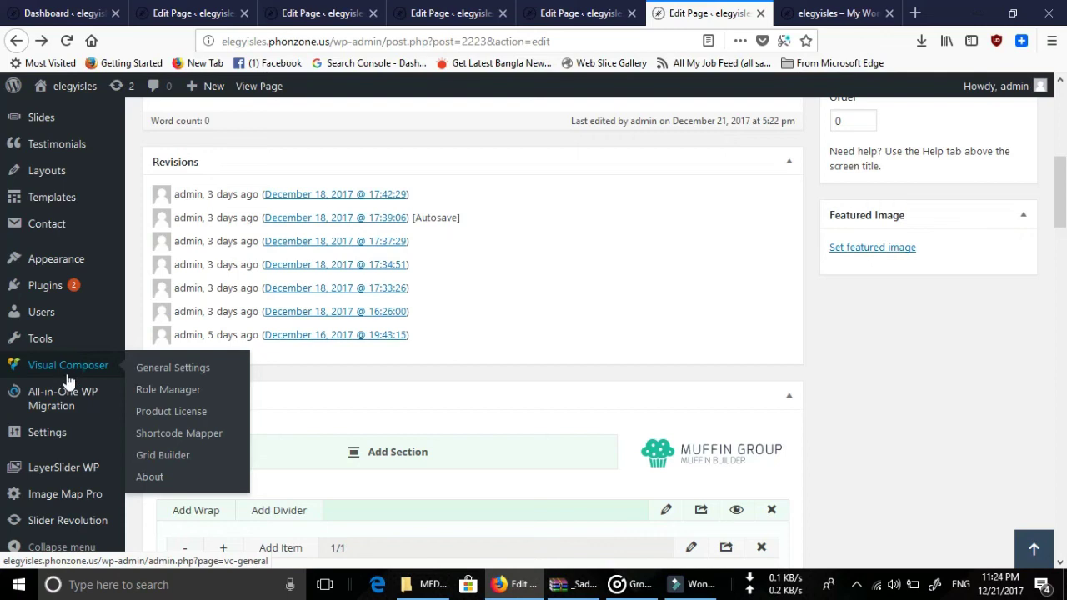
mouse_move(75, 387)
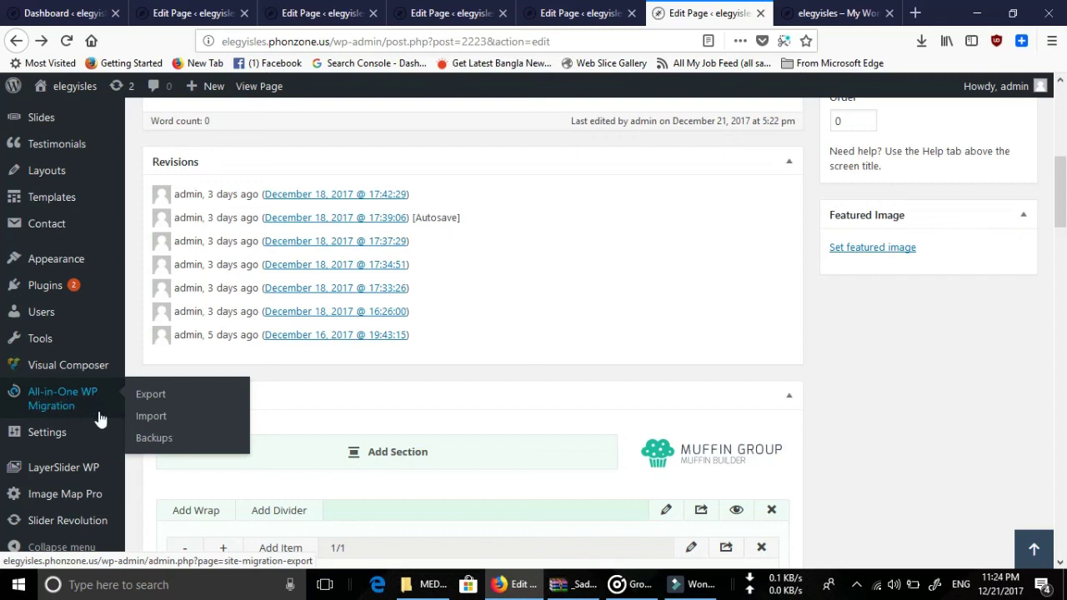
Open All-in-One WP Migration's Import page and choose File as the import source.
click(148, 414)
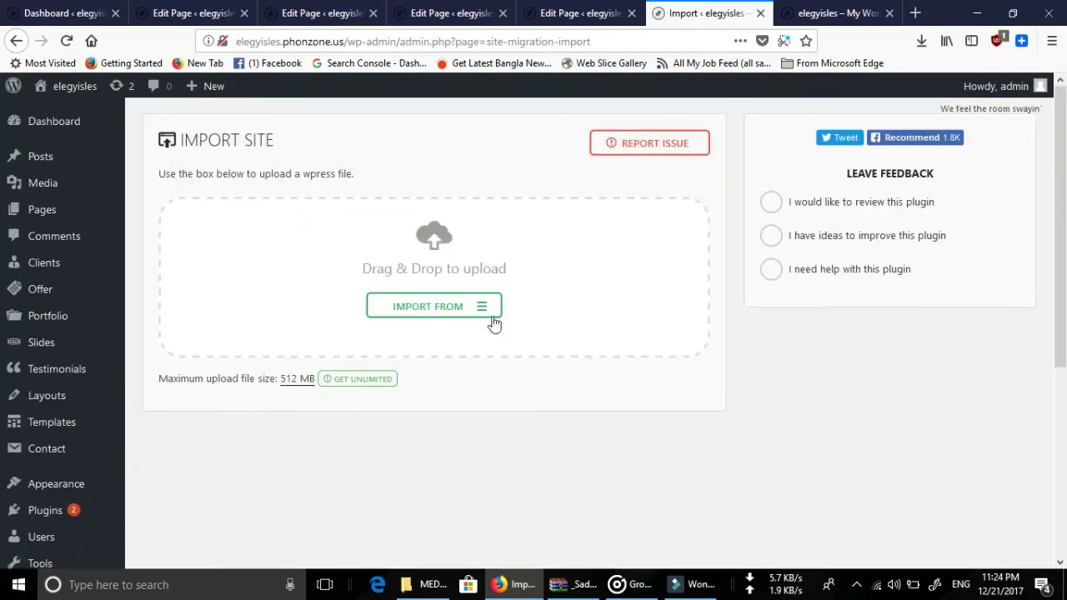
click(488, 312)
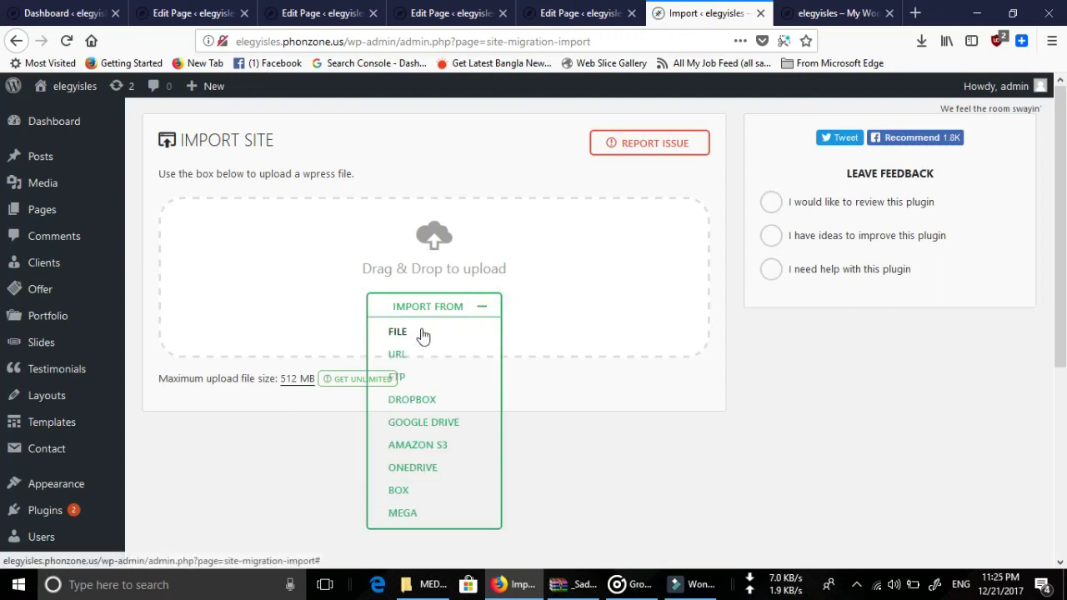
click(397, 332)
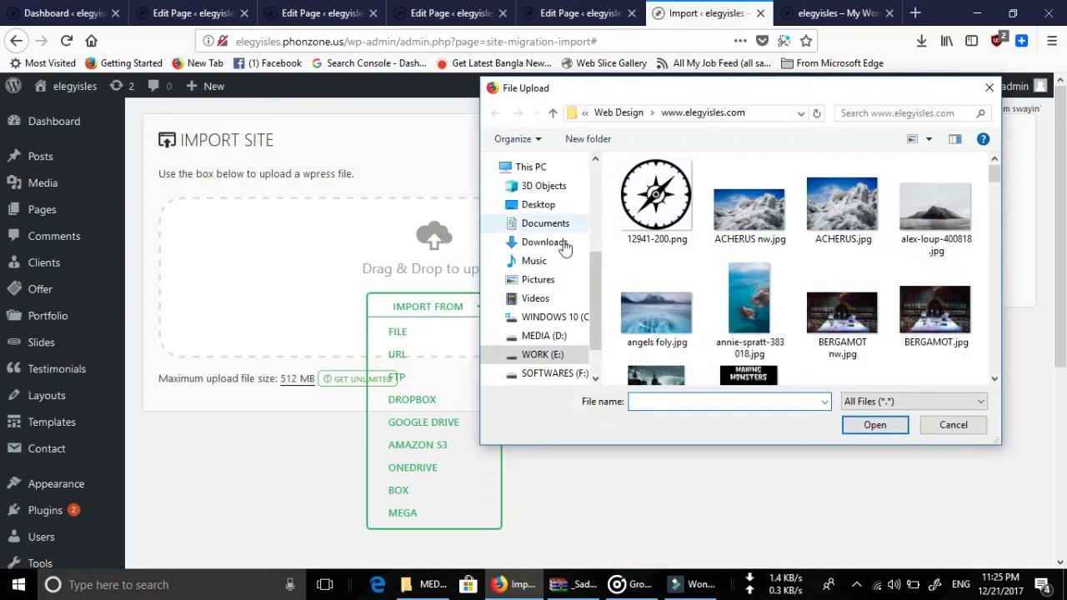
Browse Downloads to the elegyisles .wpress backup, then close the file picker without uploading.
scroll(597, 251, down, 1)
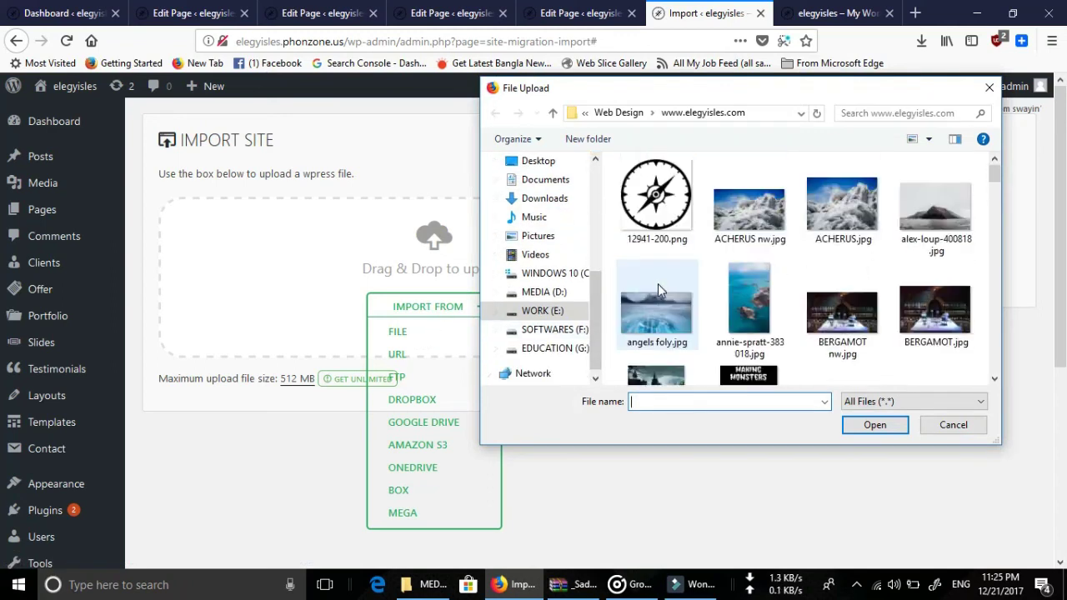
scroll(657, 283, down, 3)
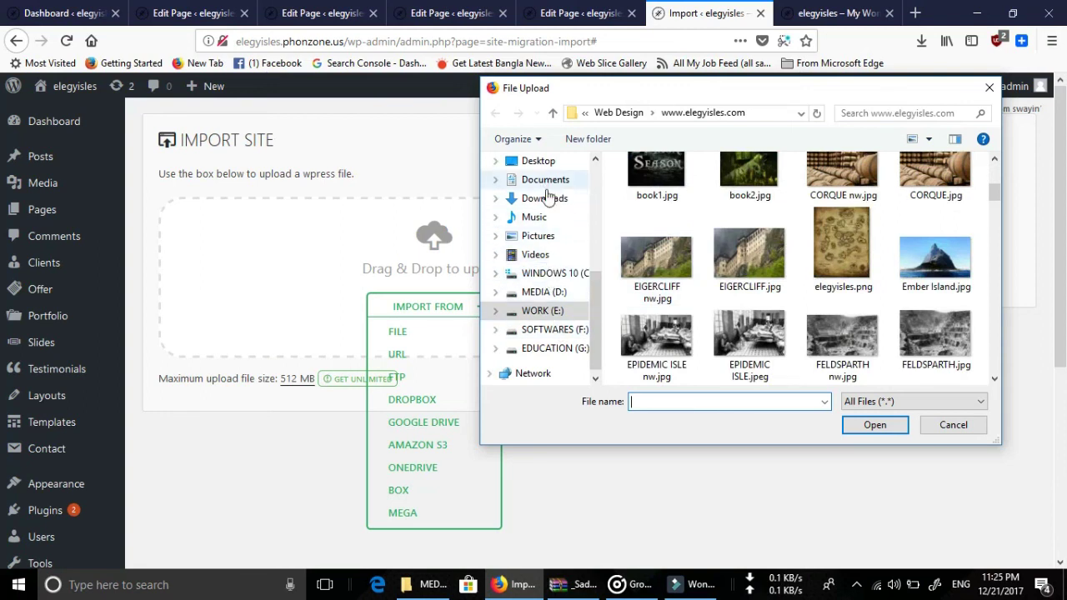
click(546, 197)
scroll(789, 285, down, 5)
scroll(789, 285, down, 10)
scroll(789, 283, up, 1)
scroll(789, 283, down, 1)
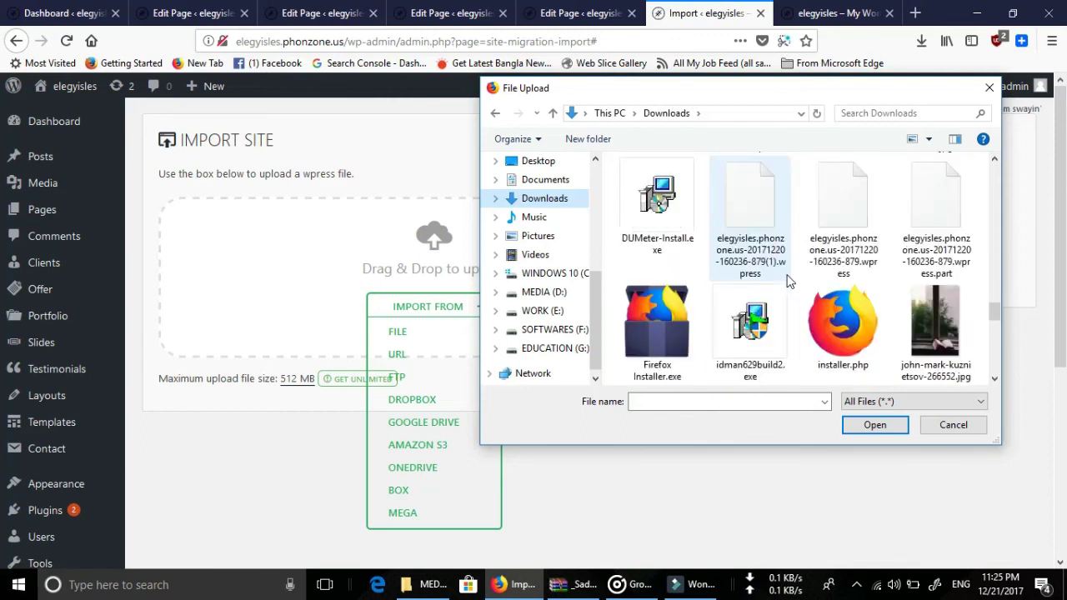
click(753, 222)
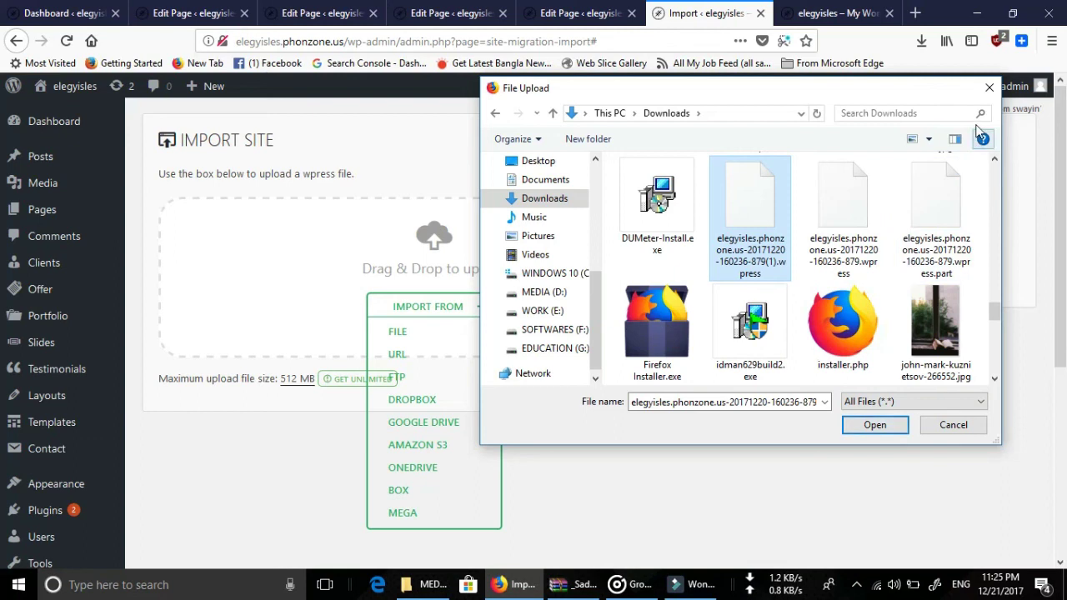
click(991, 87)
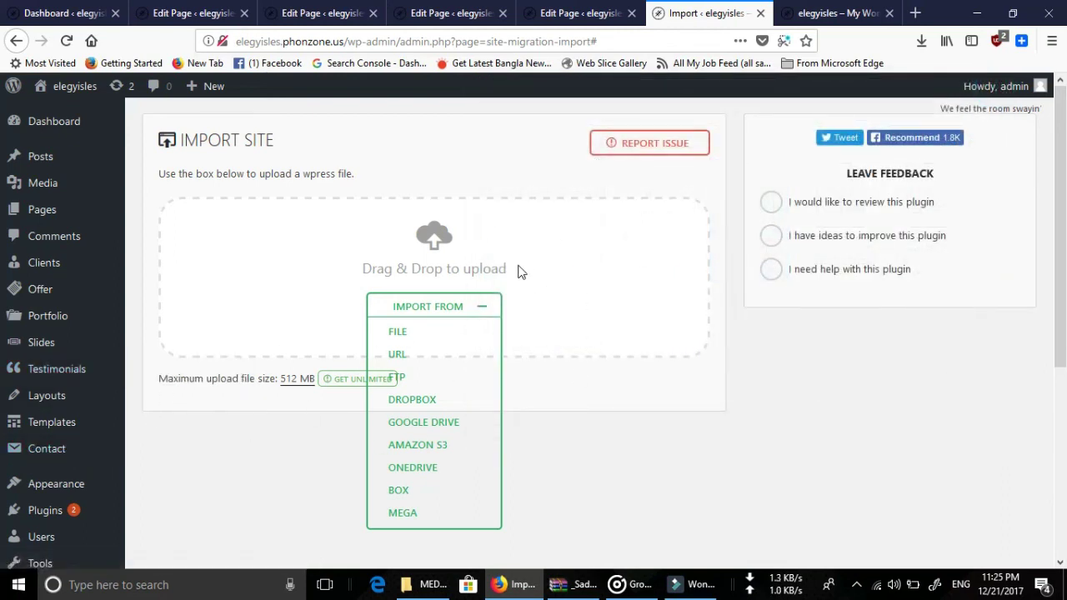
Collapse the Import From source list, leaving the plain 512 MB upload box.
click(510, 169)
click(510, 163)
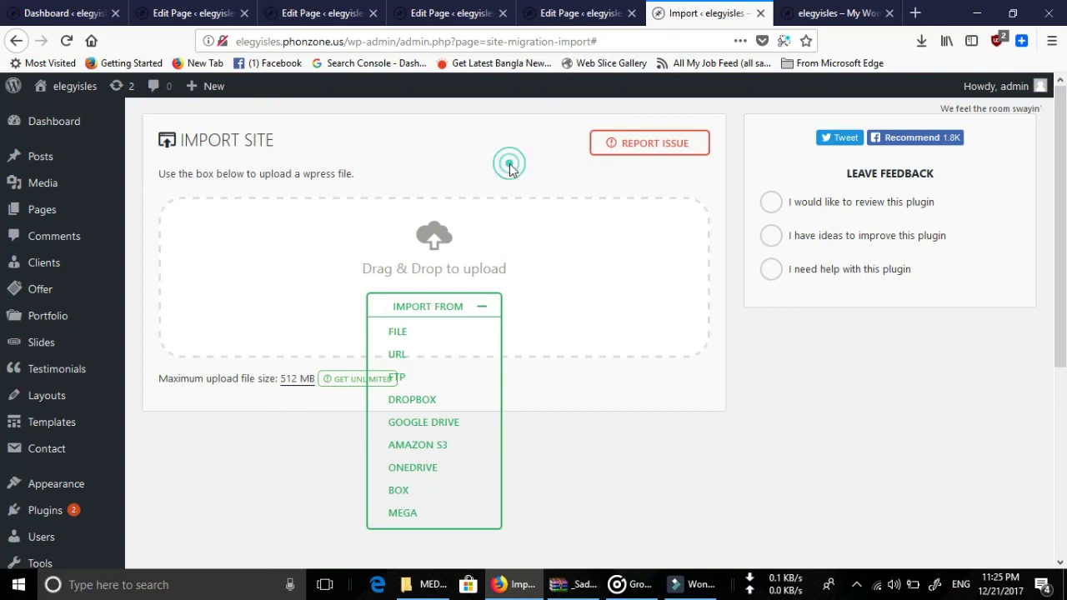
click(483, 306)
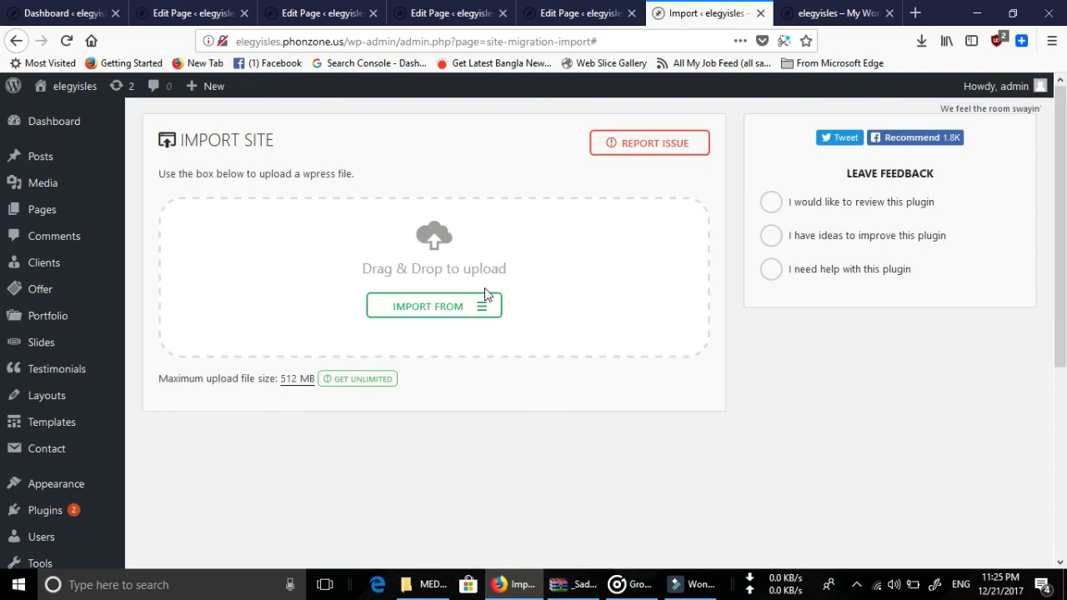
click(490, 152)
scroll(349, 225, down, 5)
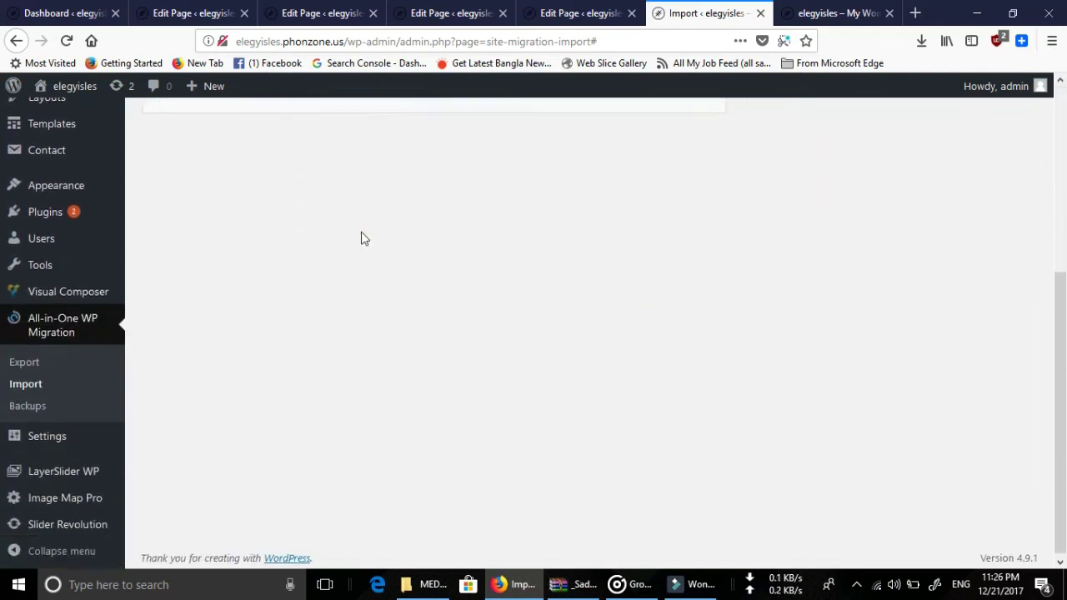
scroll(361, 237, up, 3)
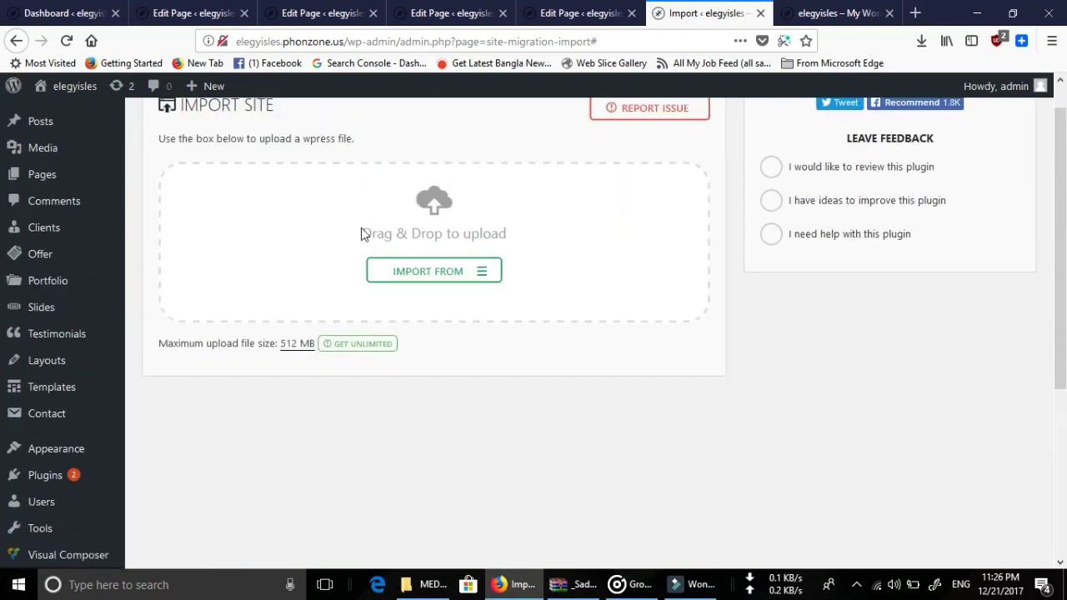
scroll(361, 234, up, 1)
Glance at the live site home page and return to the Import Site page.
click(515, 126)
click(825, 14)
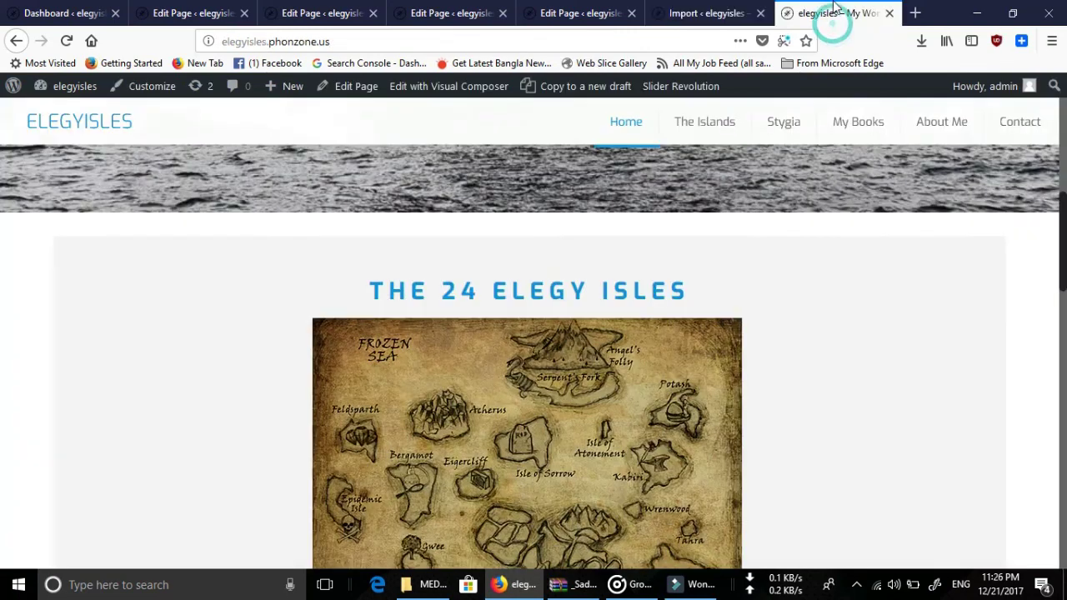
click(713, 15)
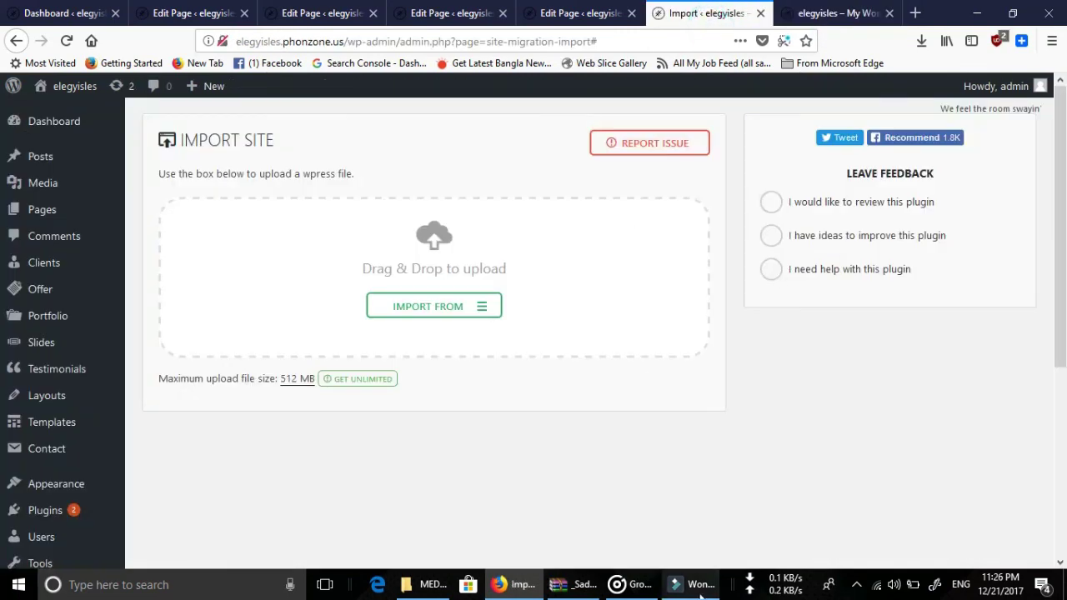
mouse_move(700, 593)
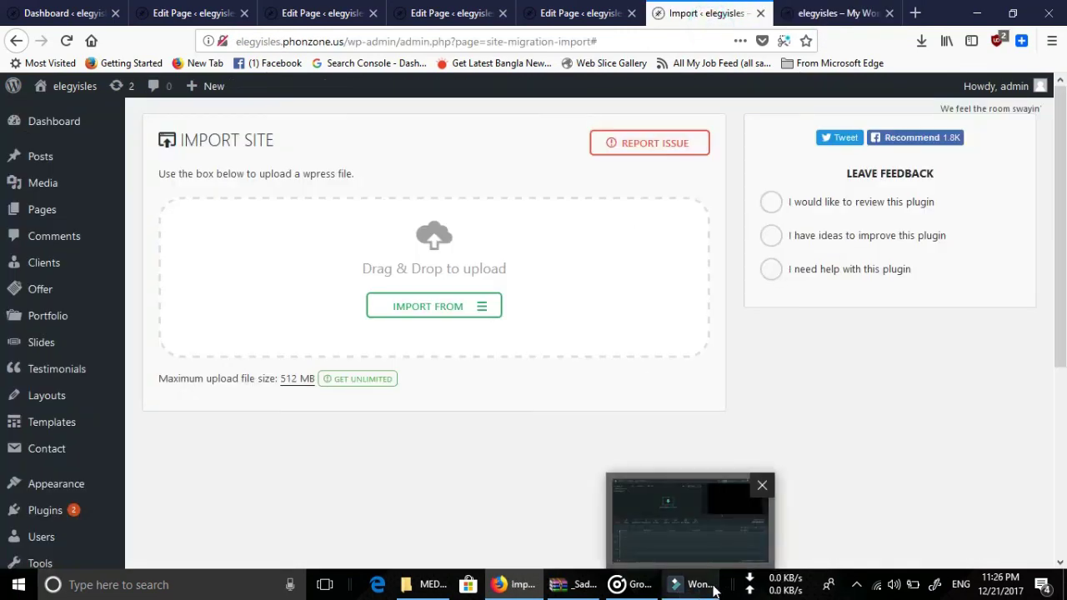